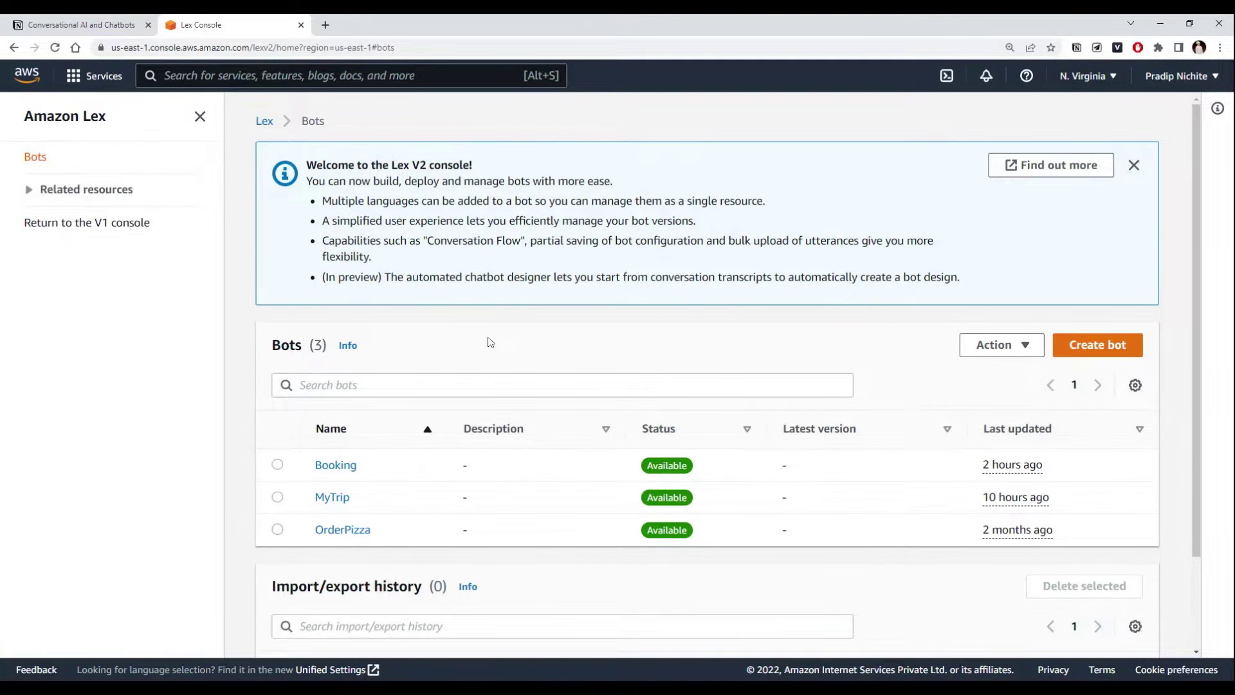
# - Start creating a blank bot and name it HotelBookingBot, leaving the description empty
pyautogui.click(1099, 347)
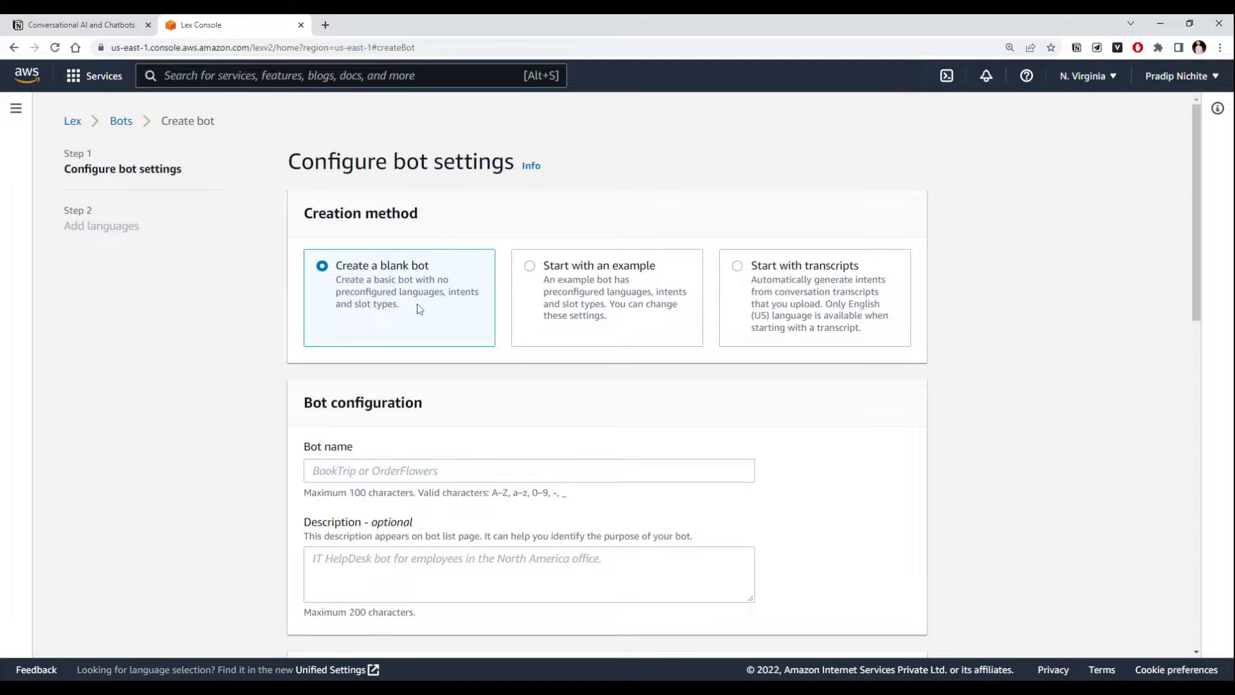
pyautogui.scroll(-1, 420, 309)
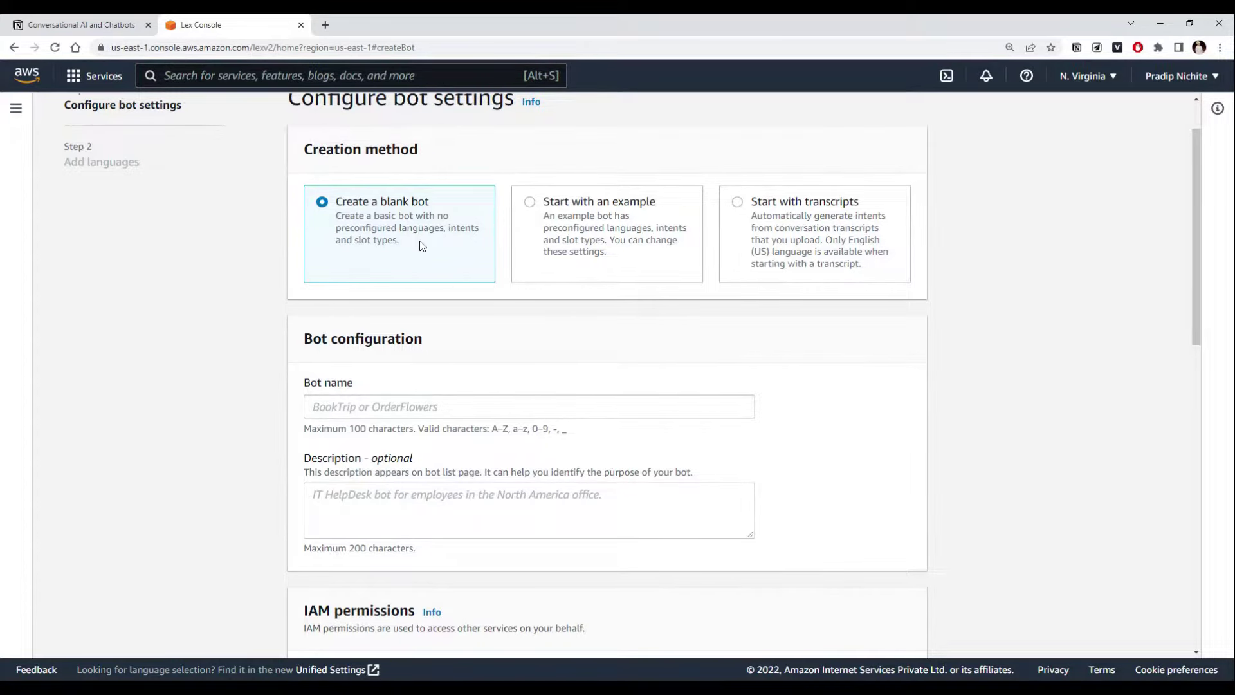
pyautogui.scroll(-1, 422, 246)
pyautogui.click(350, 343)
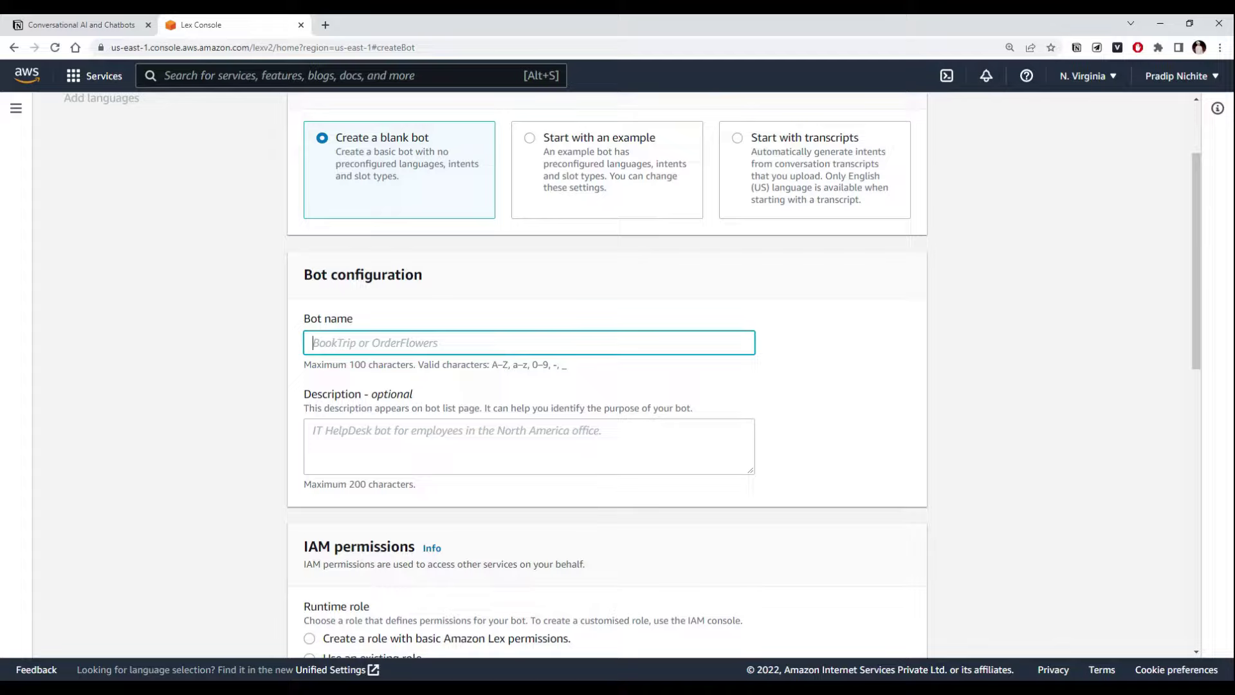
pyautogui.write('Ho')
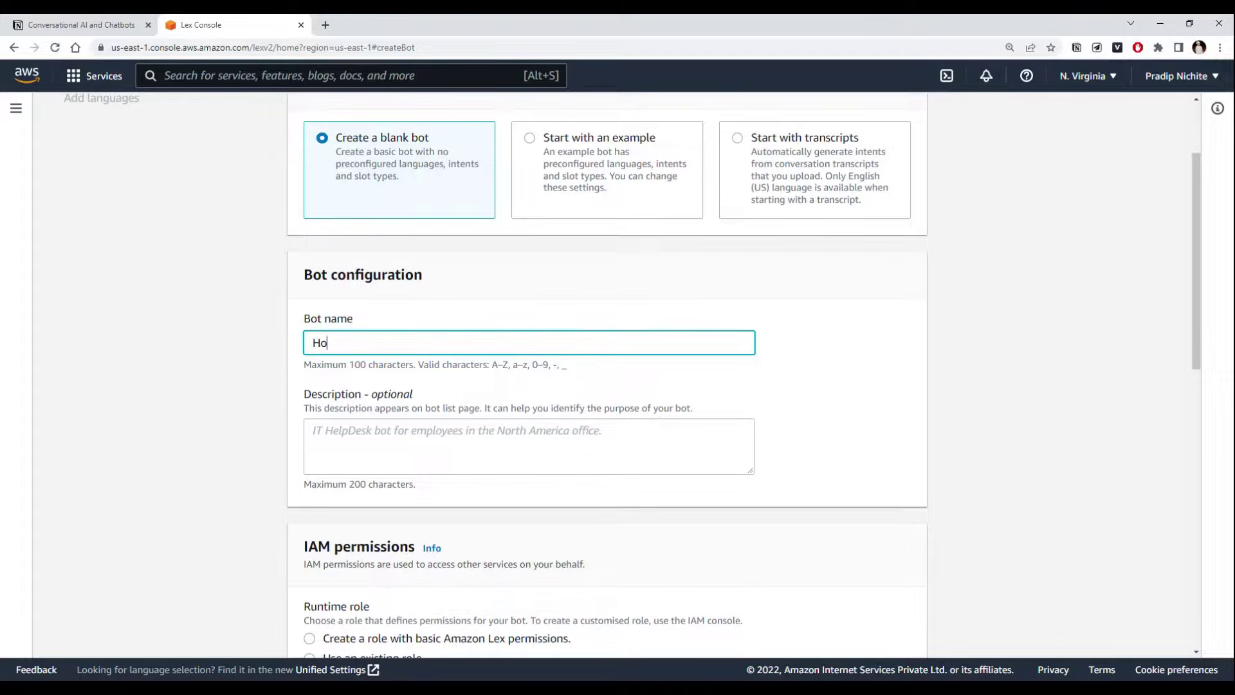
pyautogui.write('telBookingBot')
pyautogui.click(428, 431)
pyautogui.scroll(-2, 606, 373)
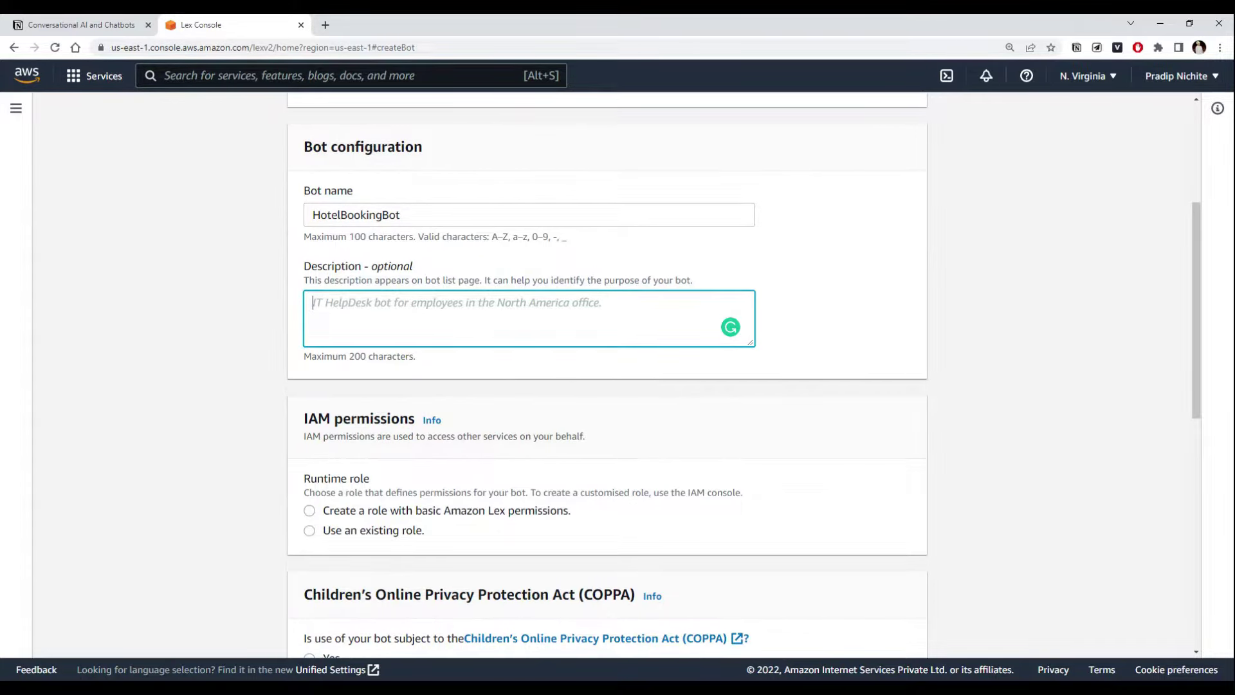
pyautogui.click(488, 279)
# - Set the bot's runtime role to create a role with basic Amazon Lex permissions
pyautogui.scroll(-3, 488, 278)
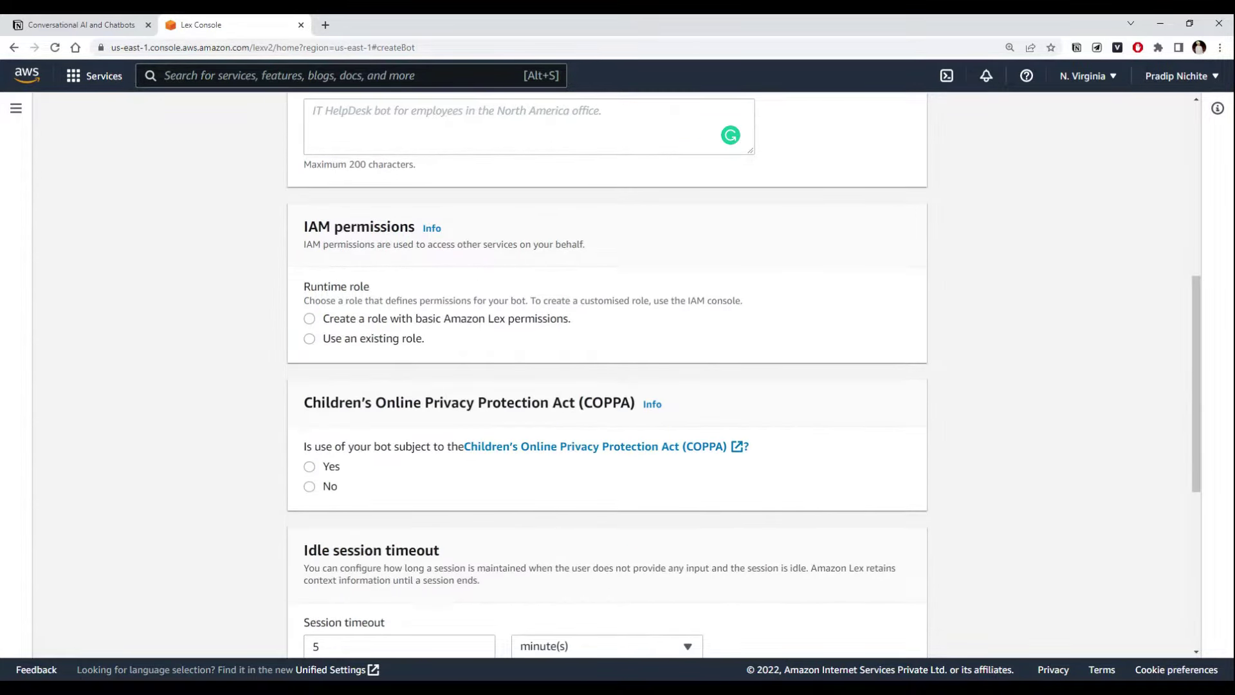
pyautogui.moveTo(302, 228); pyautogui.dragTo(419, 229)
pyautogui.click(533, 229)
pyautogui.click(310, 320)
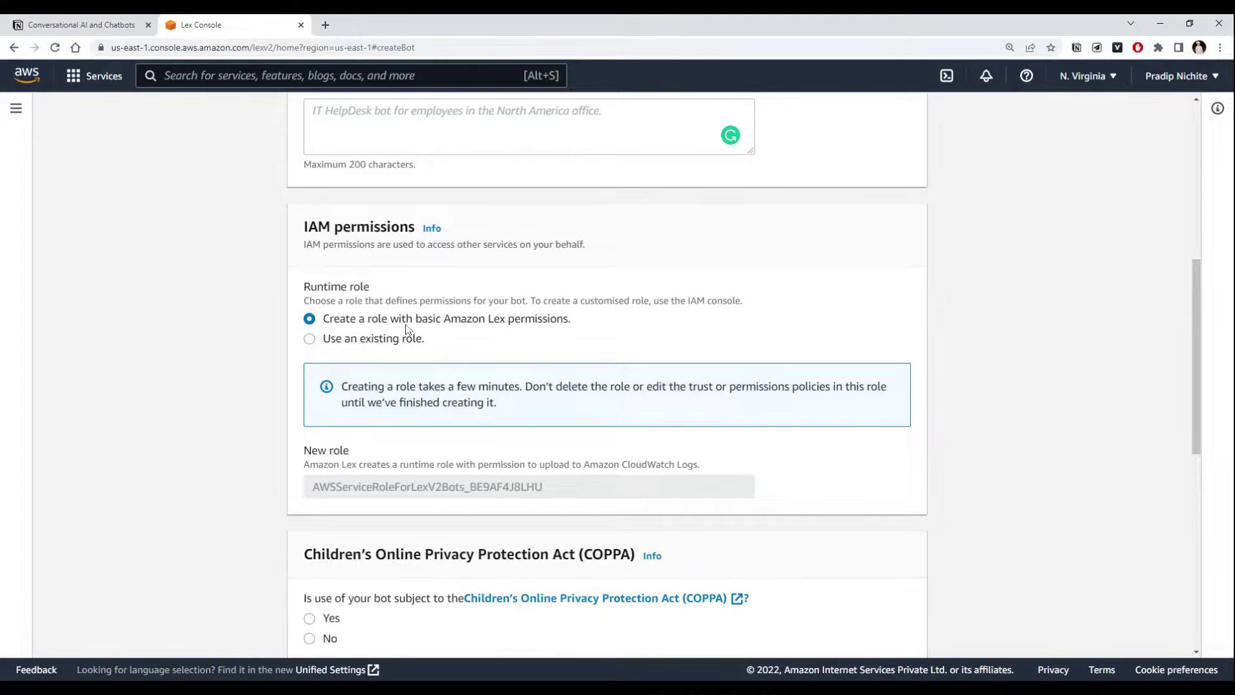
# - Open the COPPA info and answer No to whether the bot is subject to COPPA
pyautogui.scroll(-3, 408, 330)
pyautogui.scroll(-2, 411, 331)
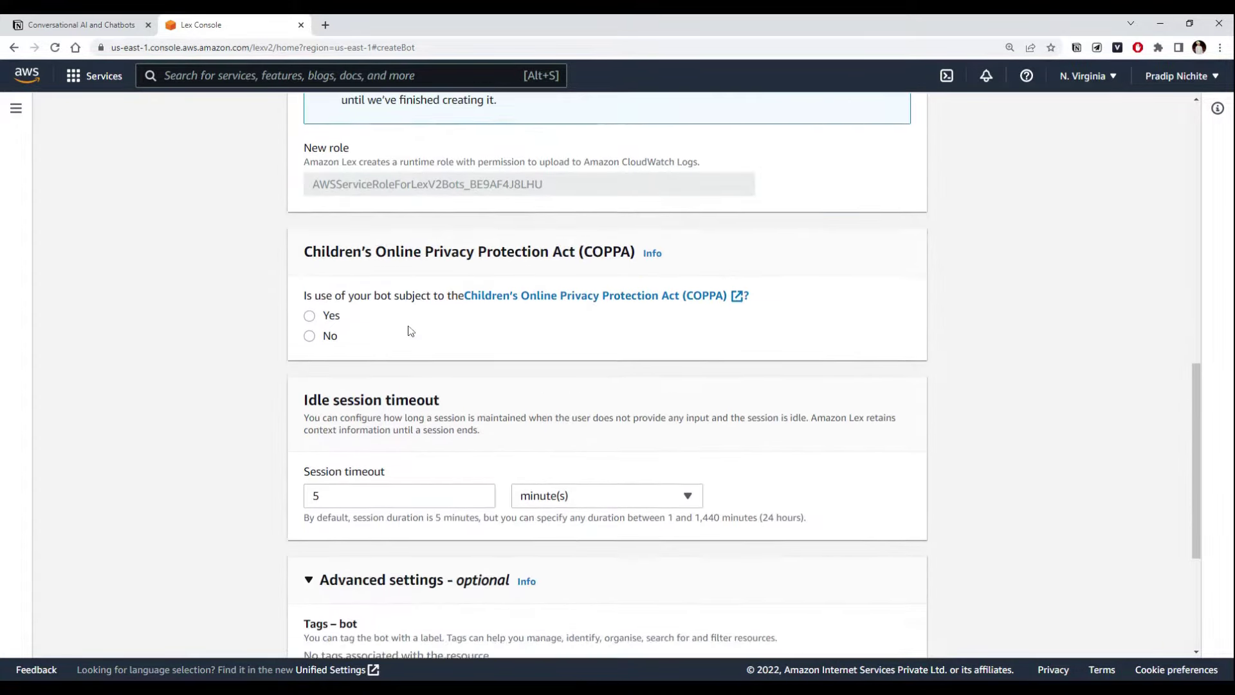
pyautogui.moveTo(304, 234); pyautogui.dragTo(613, 236)
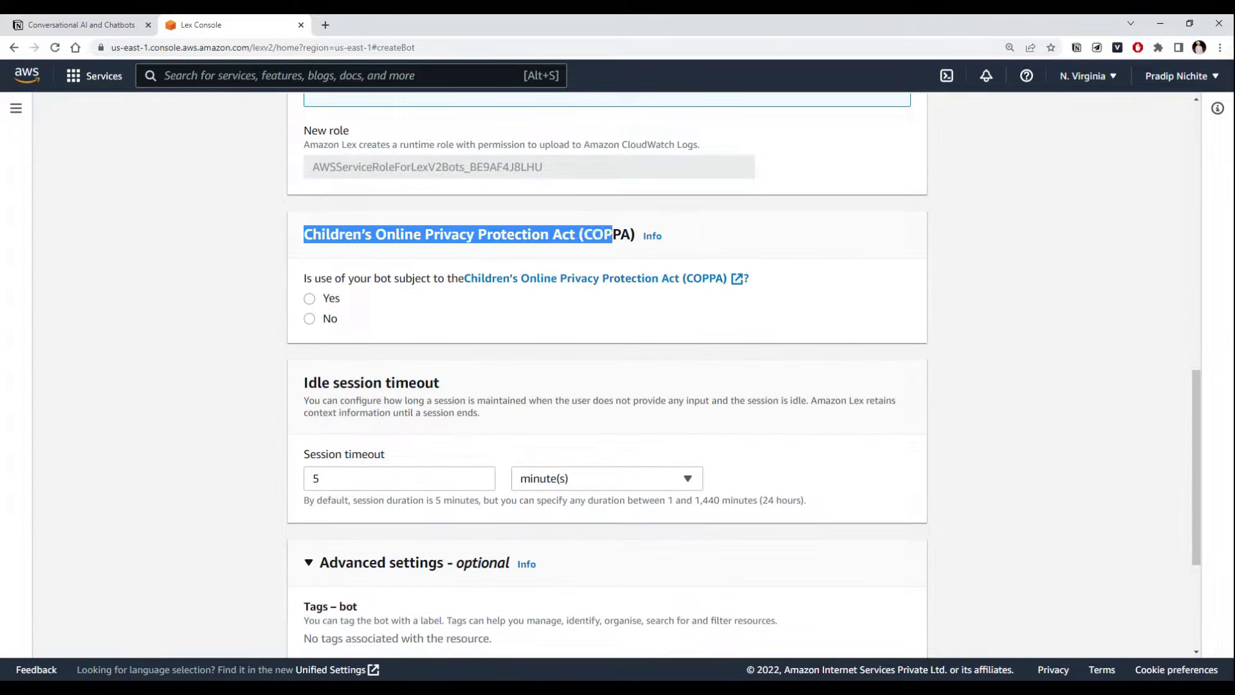
pyautogui.click(653, 236)
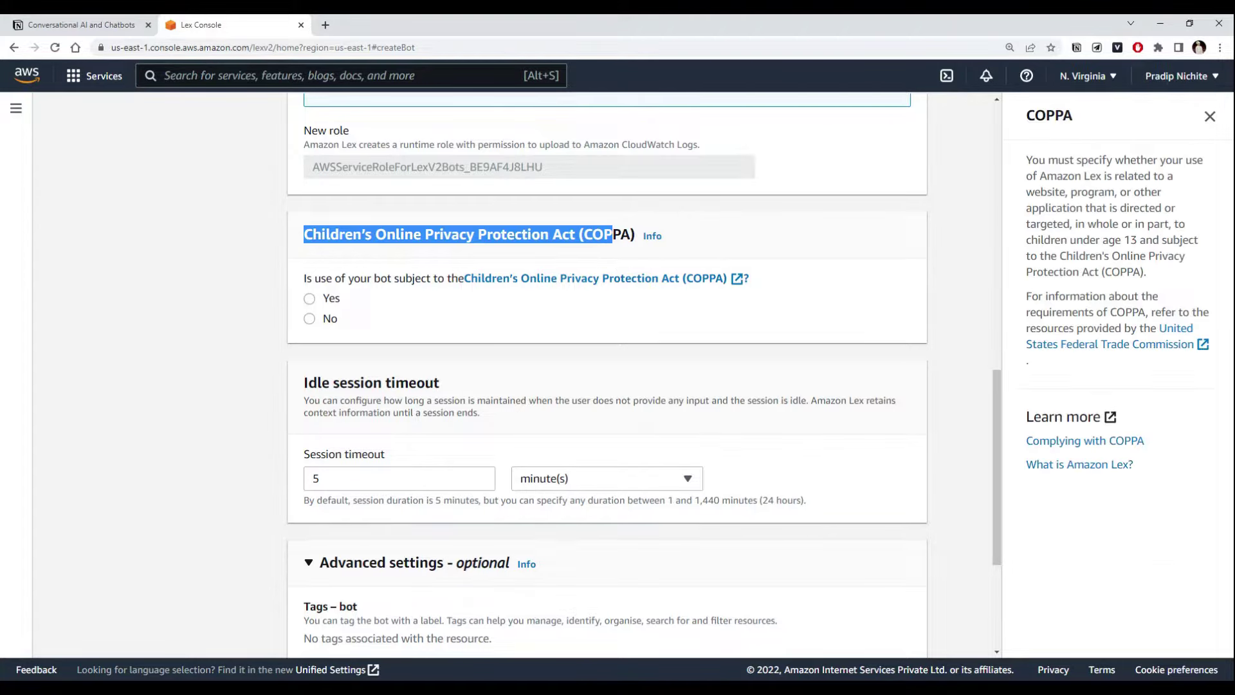
pyautogui.click(310, 320)
pyautogui.click(467, 351)
# - Keep the idle session timeout at 5 minutes and continue to the language settings
pyautogui.scroll(-2, 467, 350)
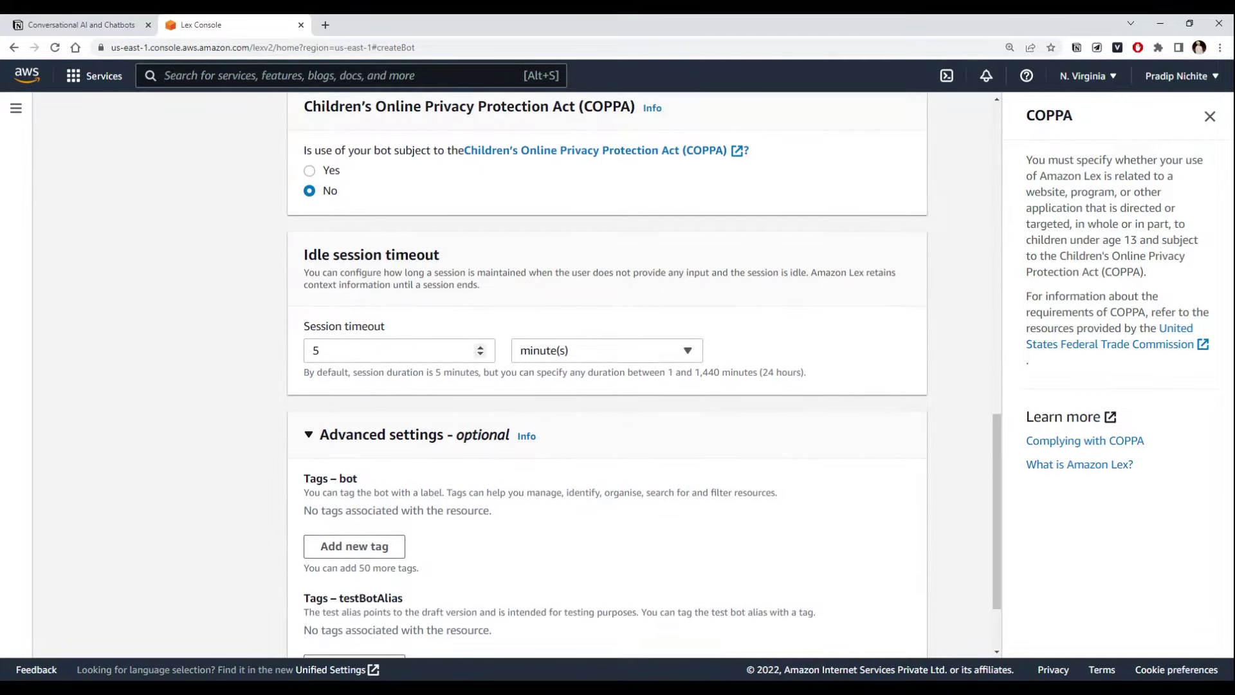
pyautogui.moveTo(303, 259); pyautogui.dragTo(455, 262)
pyautogui.click(472, 296)
pyautogui.moveTo(305, 326); pyautogui.dragTo(431, 337)
pyautogui.click(480, 351)
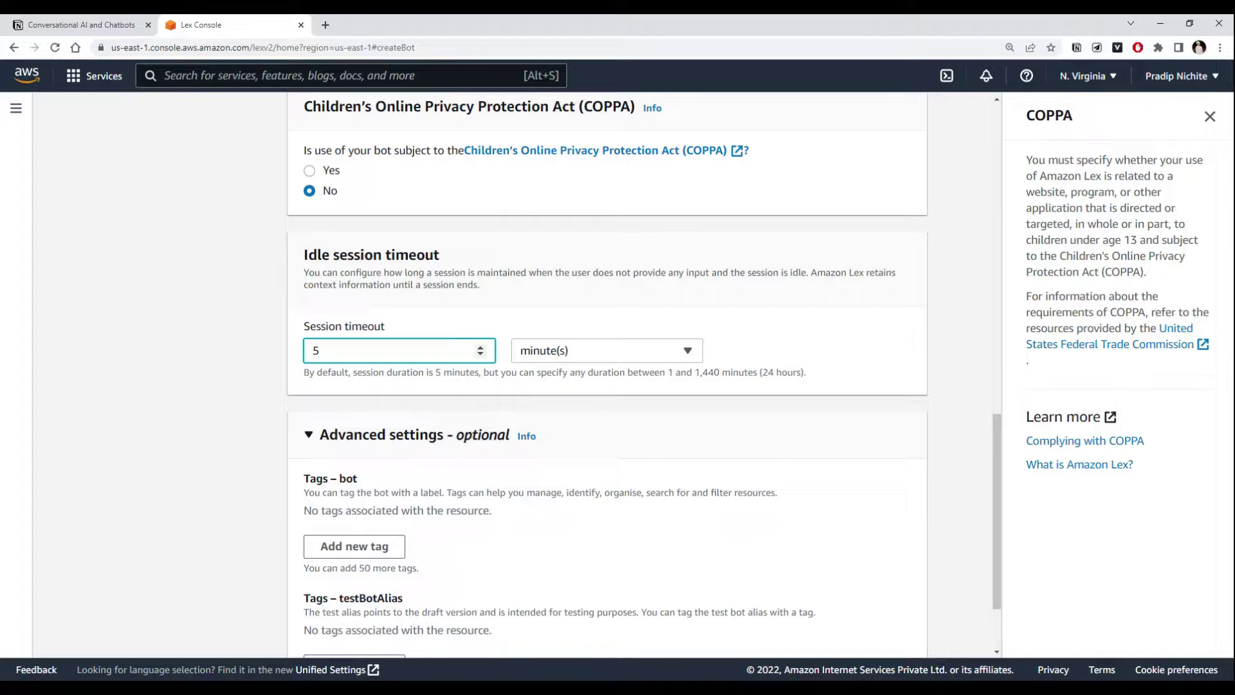
pyautogui.moveTo(320, 350); pyautogui.dragTo(269, 353)
pyautogui.click(347, 351)
pyautogui.scroll(-2, 394, 403)
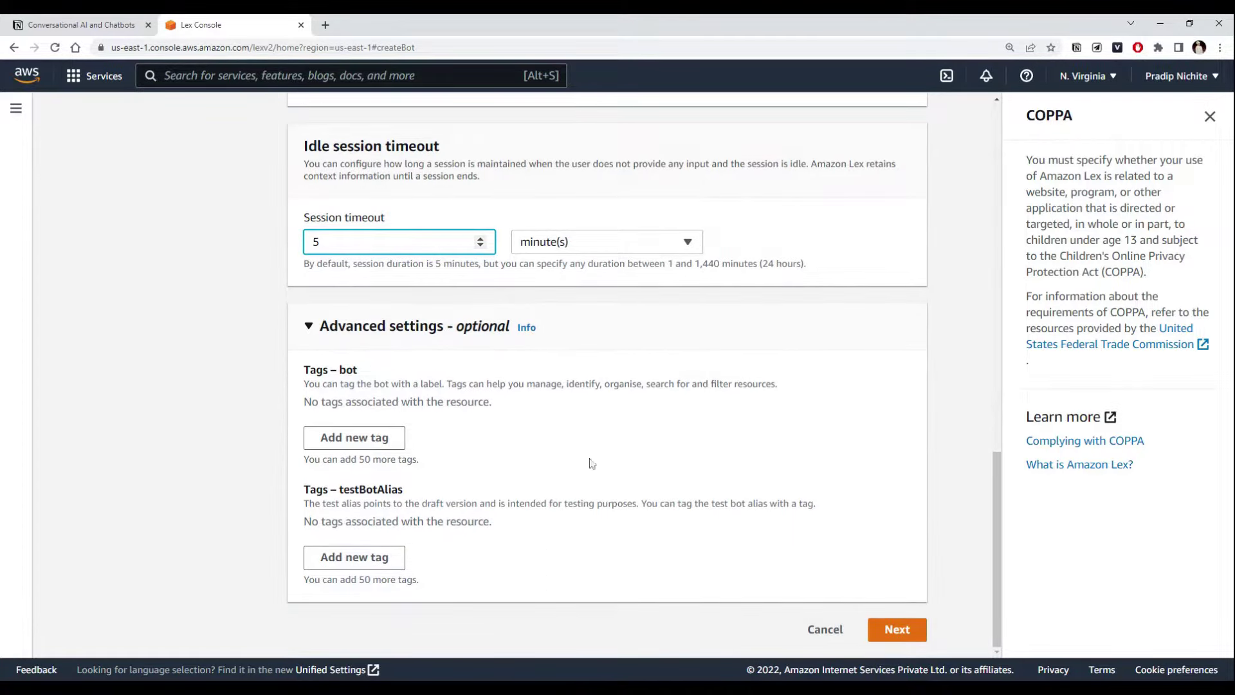
pyautogui.click(887, 646)
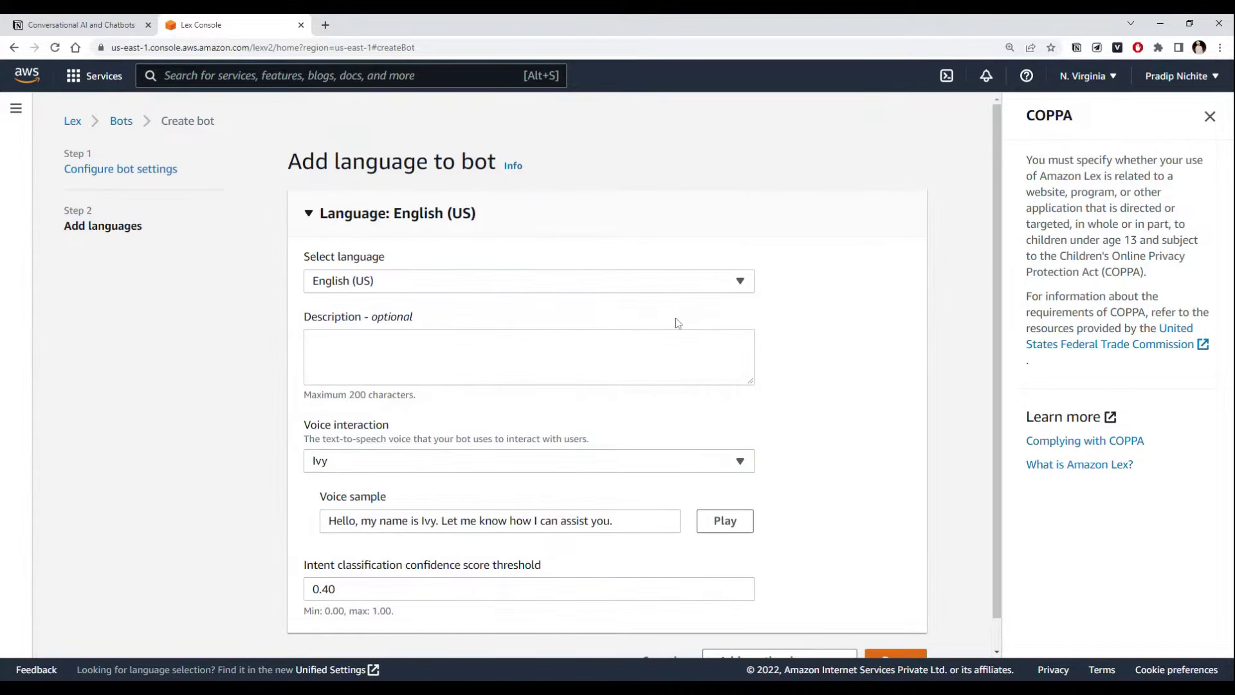
# - Keep English (US) as the bot's language and set voice interaction to None, a text-based application only
pyautogui.click(373, 283)
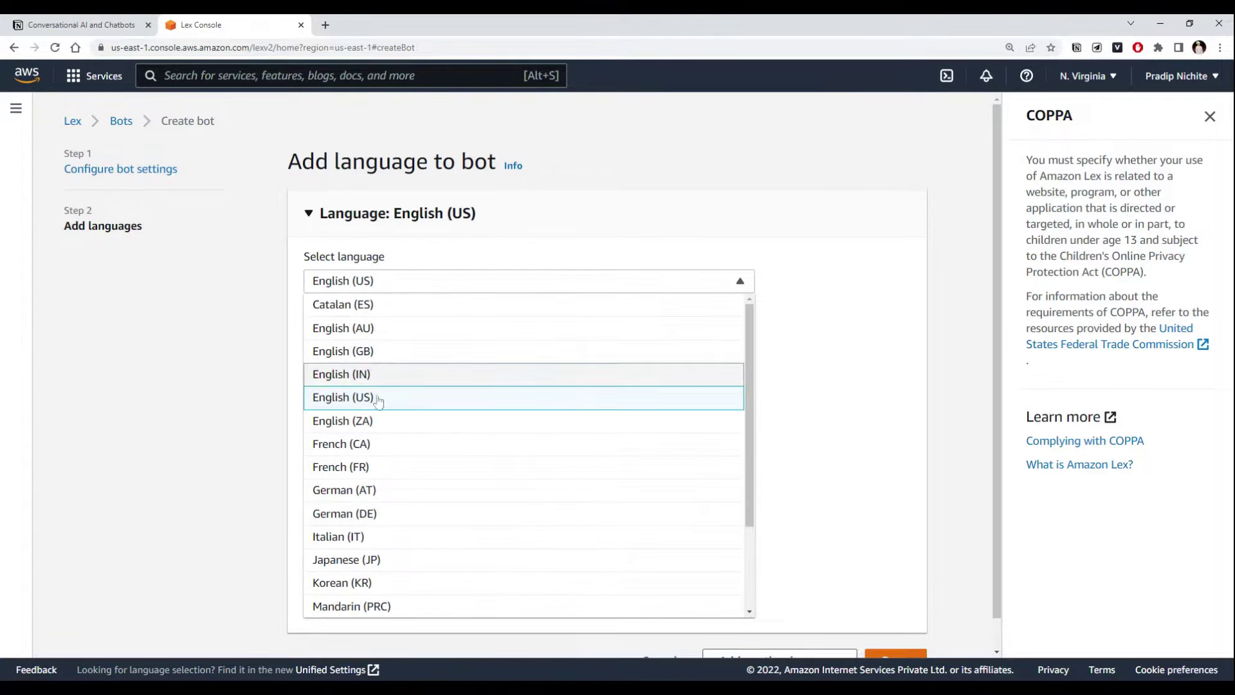
pyautogui.click(386, 287)
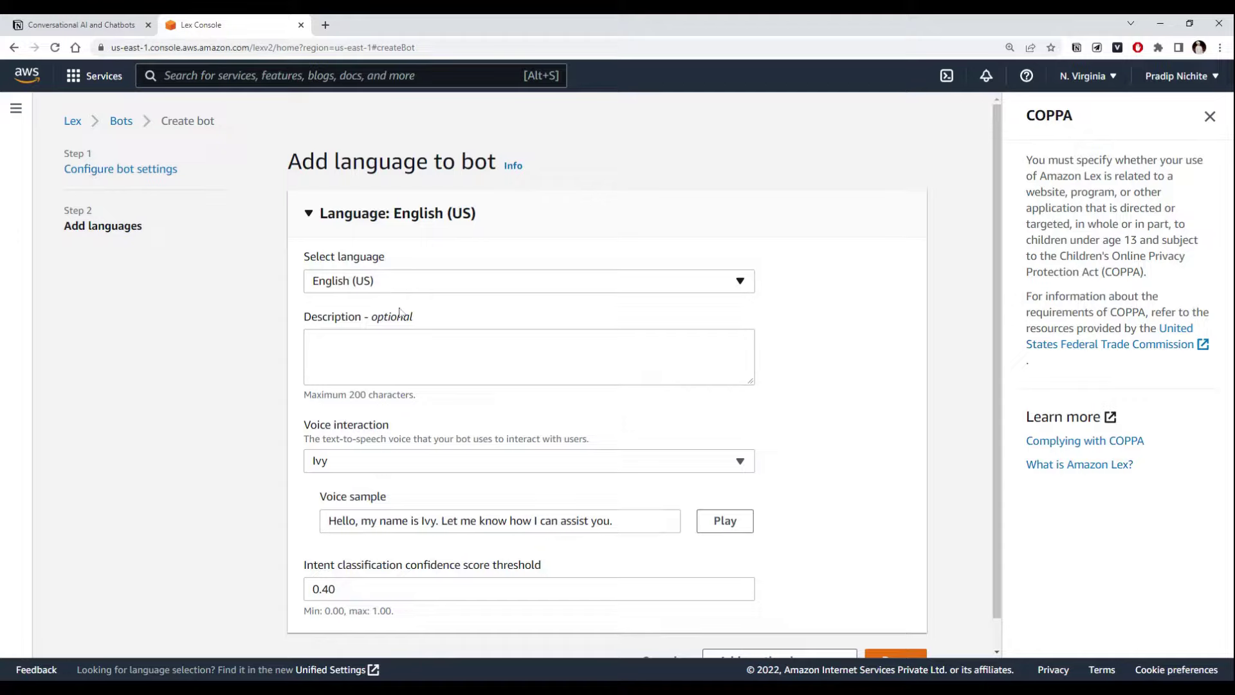
pyautogui.click(374, 333)
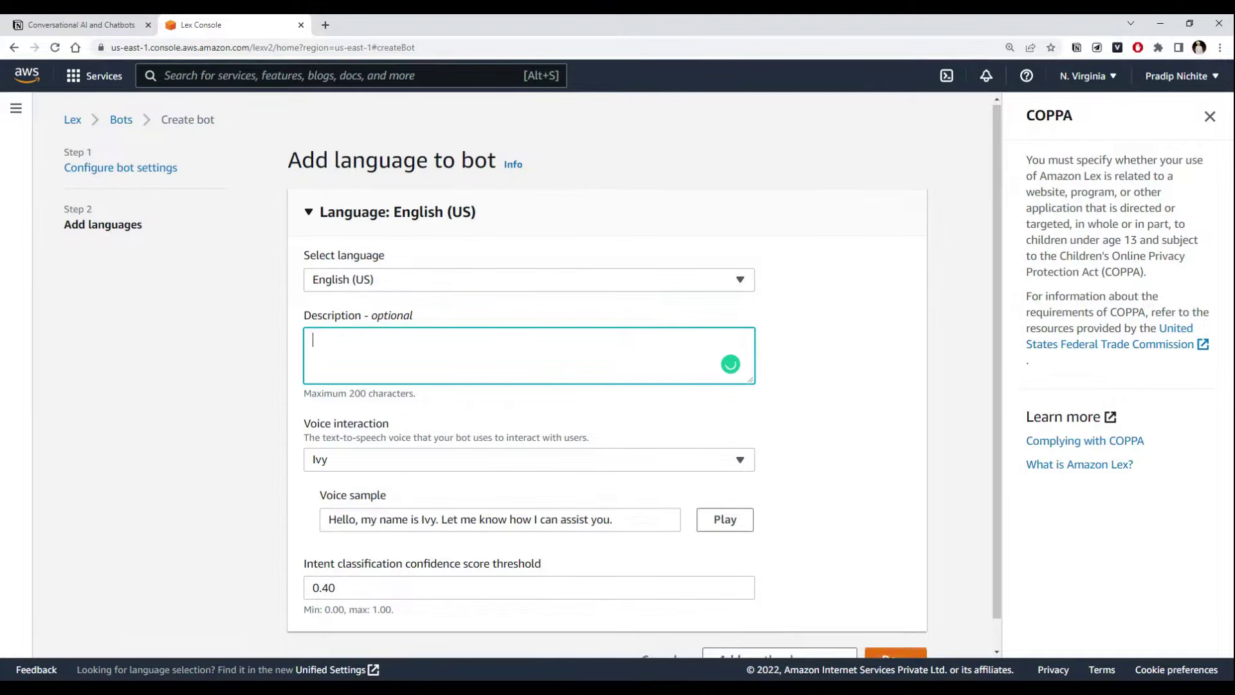
pyautogui.scroll(-1, 375, 333)
pyautogui.moveTo(304, 393); pyautogui.dragTo(390, 394)
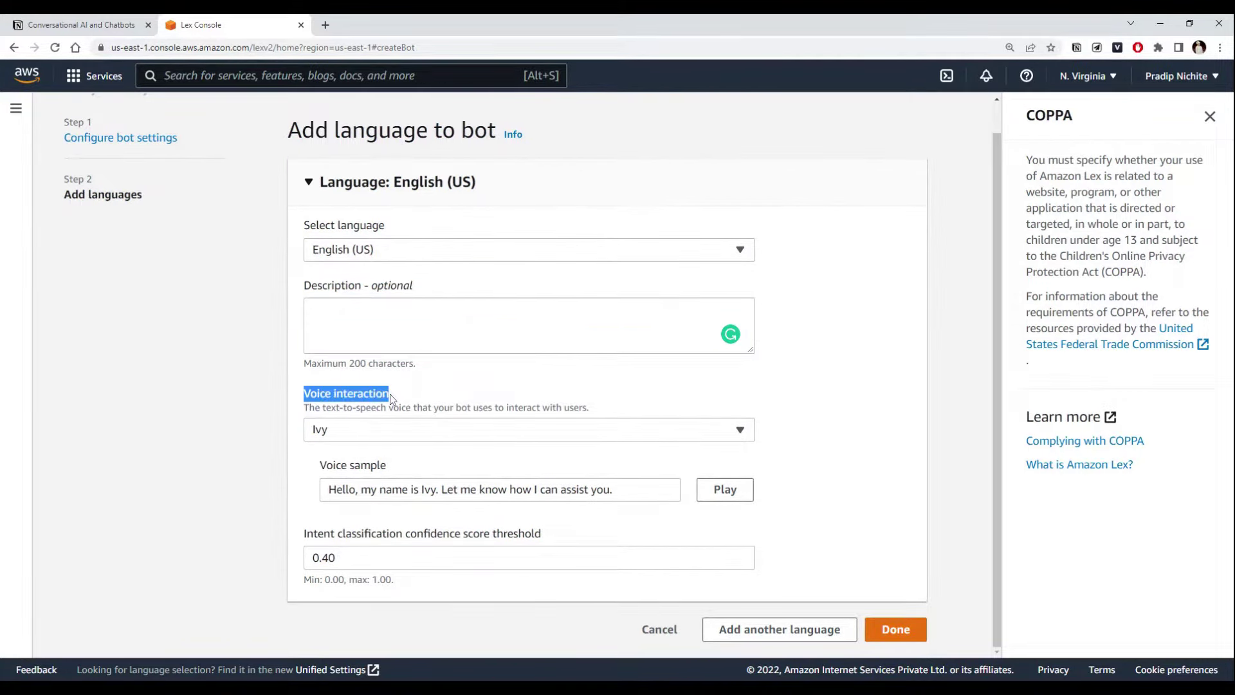
pyautogui.click(406, 441)
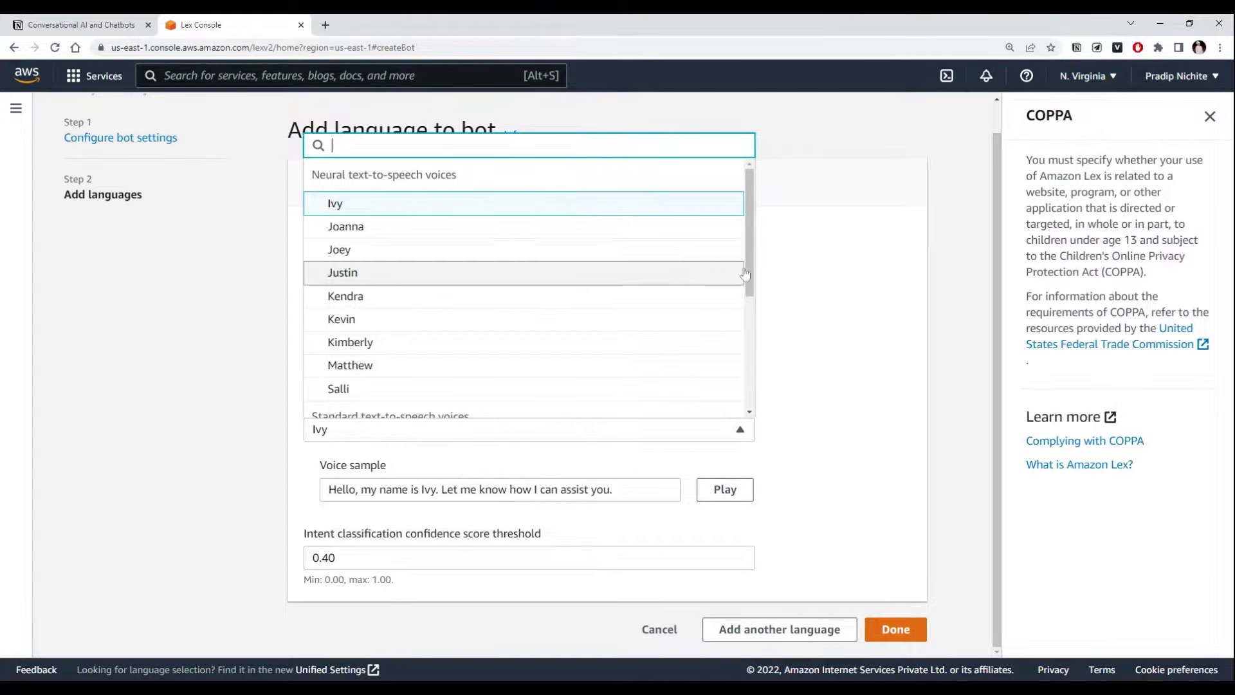
pyautogui.scroll(-3, 743, 333)
pyautogui.scroll(-3, 743, 332)
pyautogui.click(733, 400)
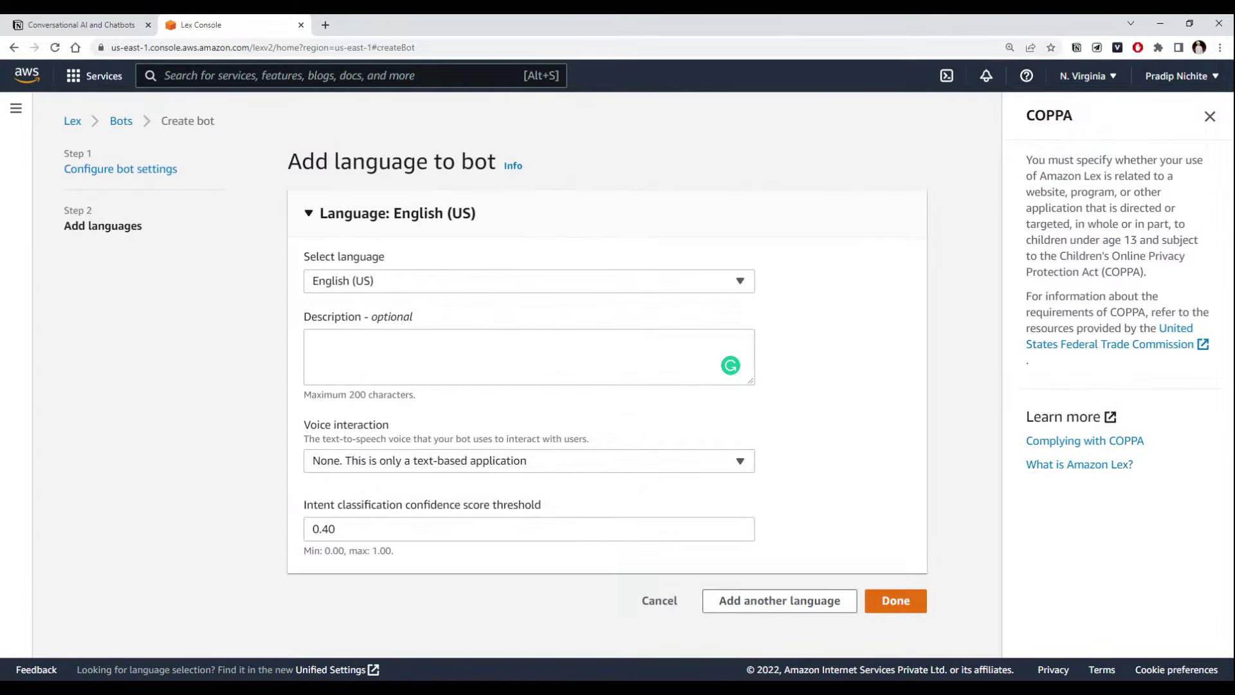
# - Keep the intent classification confidence threshold at 0.40 and finish creating the bot
pyautogui.moveTo(303, 505); pyautogui.dragTo(543, 507)
pyautogui.click(561, 508)
pyautogui.click(887, 602)
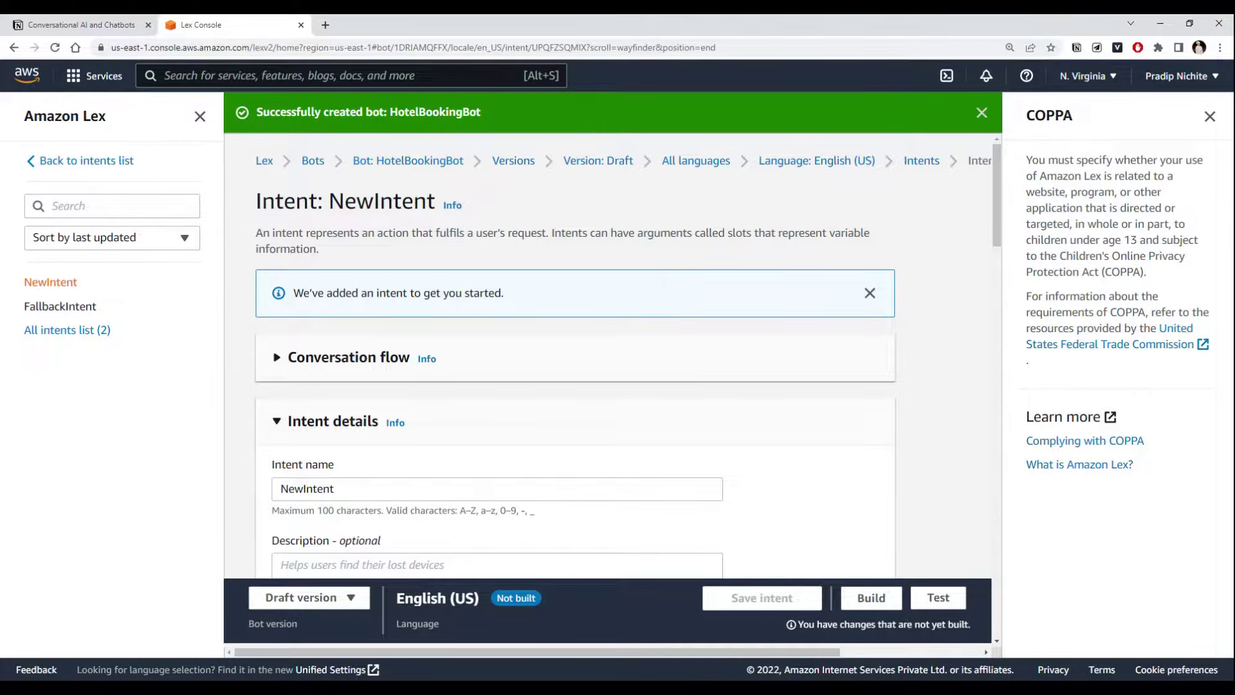
# - Look over the editor page of the intent supplied with the new bot
pyautogui.scroll(-4, 427, 257)
pyautogui.scroll(4, 427, 257)
pyautogui.moveTo(256, 200); pyautogui.dragTo(318, 201)
pyautogui.click(330, 218)
# - Switch to the Conversational AI and Chatbots notes in Notion and read the Intent definition with its example intents
pyautogui.hotkey('ctrl', 'shift', 'Tab')
pyautogui.scroll(-3, 721, 318)
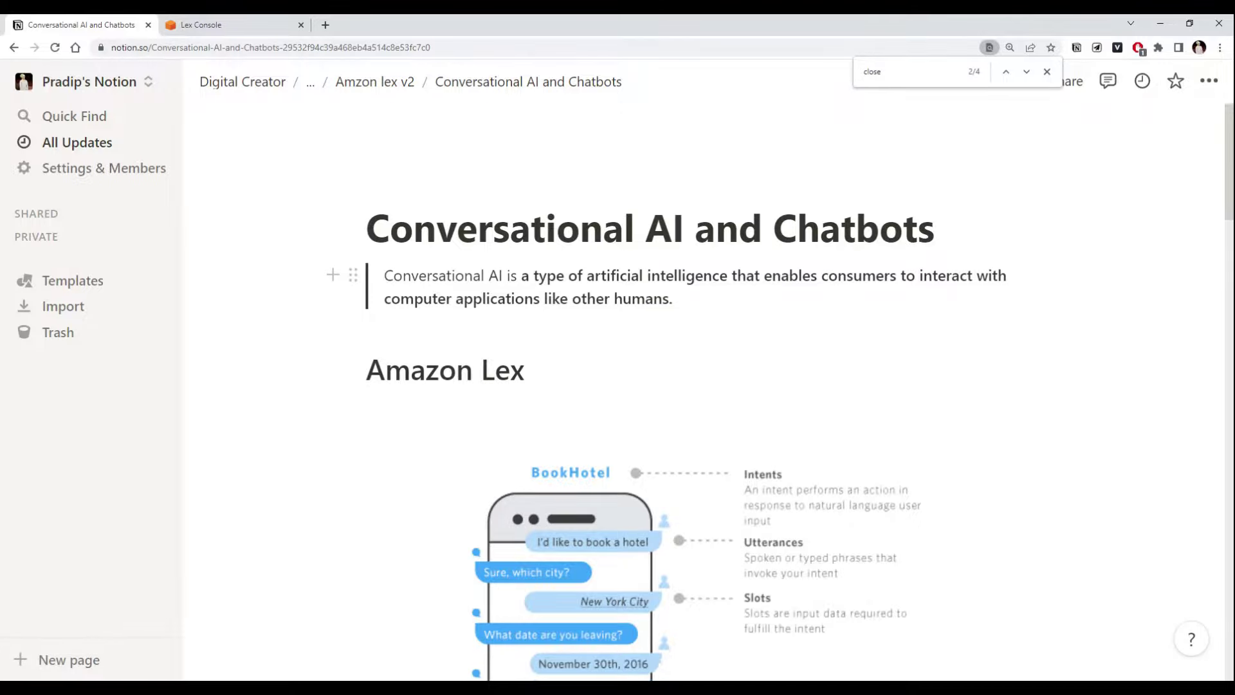
pyautogui.scroll(-14, 721, 318)
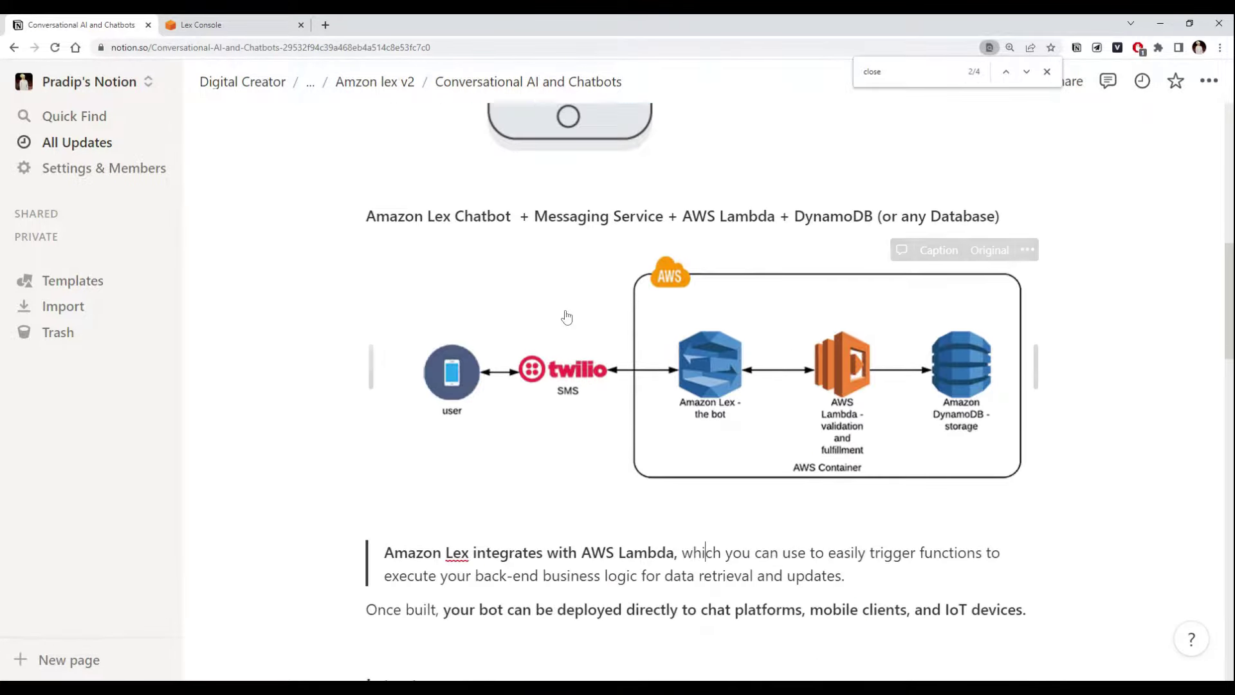
pyautogui.scroll(-2, 705, 171)
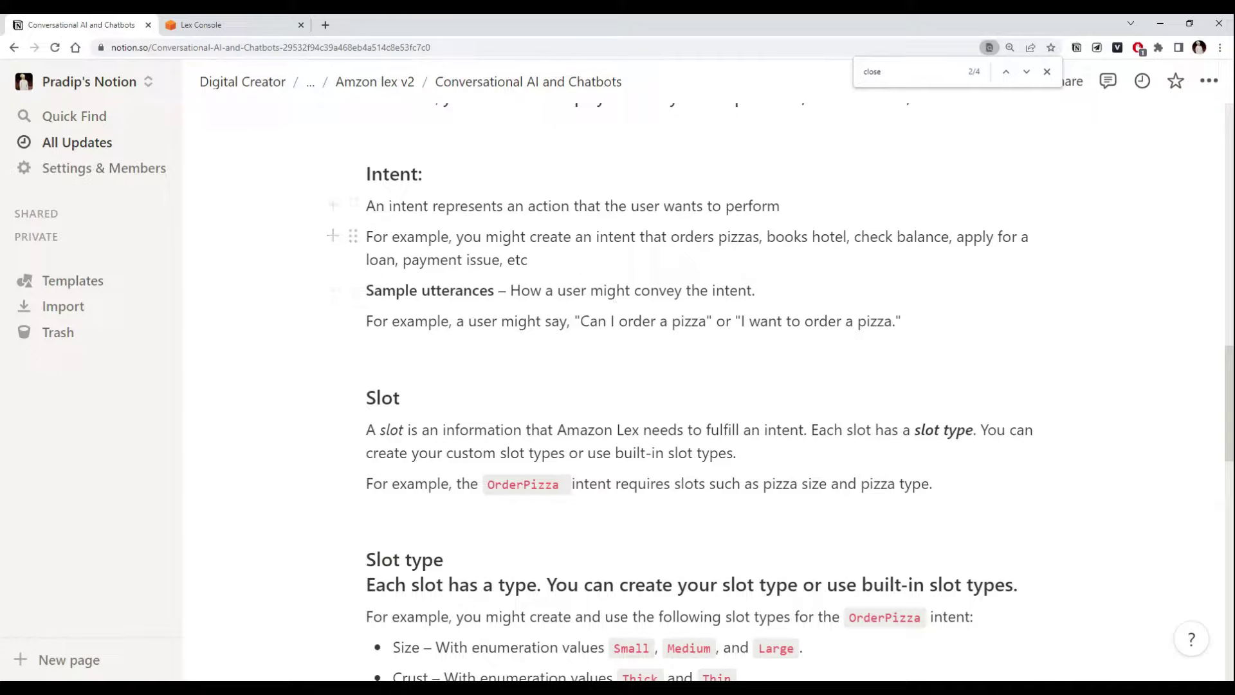
pyautogui.moveTo(851, 237); pyautogui.dragTo(948, 237)
pyautogui.click(527, 260)
pyautogui.press('Left')
pyautogui.press('Left')
pyautogui.press('Left')
pyautogui.press('Left')
pyautogui.press('Left')
pyautogui.hotkey('shift', 'Left')
pyautogui.hotkey('shift', 'Left')
pyautogui.hotkey('shift', 'Left')
pyautogui.hotkey('shift', 'Left')
pyautogui.hotkey('shift', 'Left')
pyautogui.hotkey('shift', 'Left')
pyautogui.hotkey('shift', 'Left')
pyautogui.hotkey('shift', 'Left')
pyautogui.hotkey('shift', 'Left')
pyautogui.hotkey('shift', 'Left')
pyautogui.hotkey('shift', 'Left')
pyautogui.hotkey('shift', 'Left')
pyautogui.hotkey('shift', 'Left')
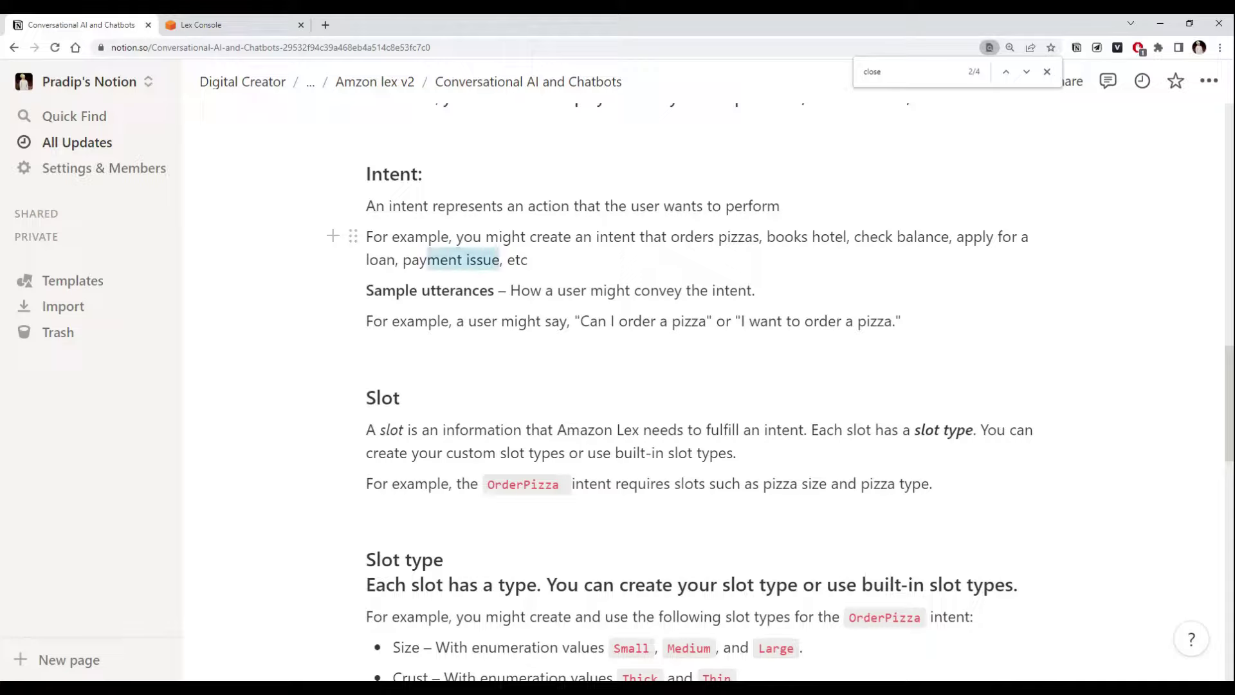
pyautogui.press('End')
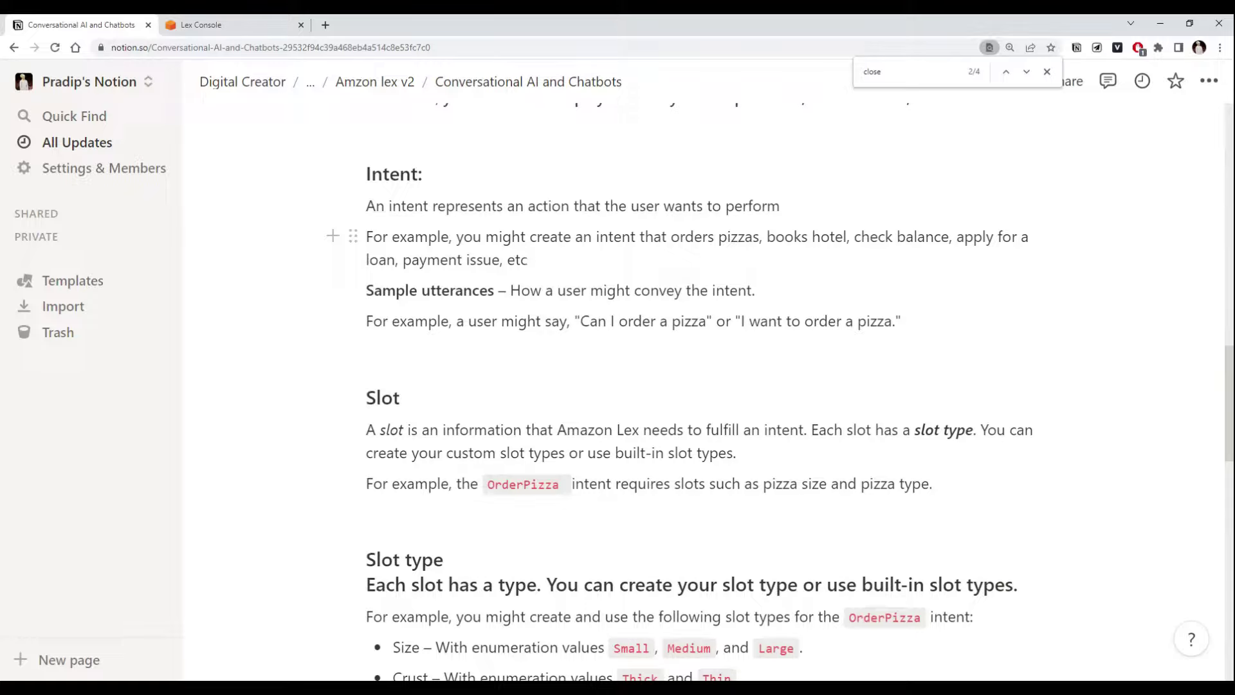
# - Read the Sample utterances definition and compare the two pizza-ordering example phrases in the notes
pyautogui.moveTo(366, 290); pyautogui.dragTo(493, 291)
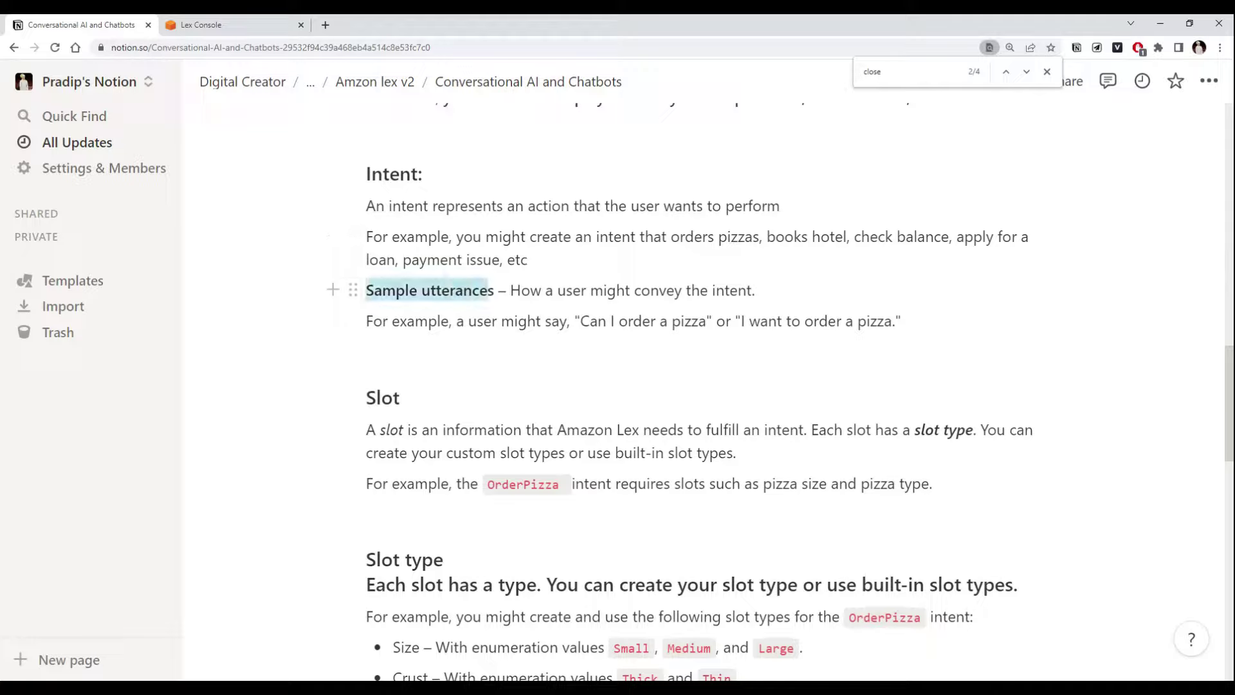
pyautogui.click(759, 290)
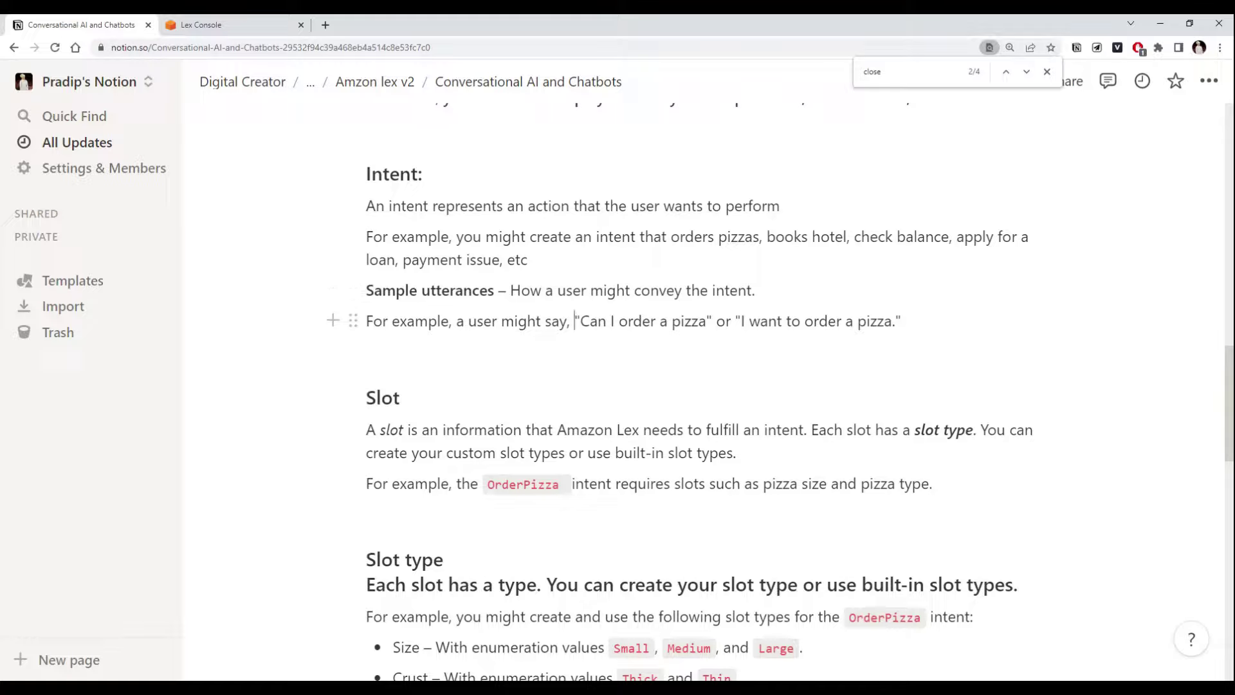
pyautogui.moveTo(580, 321); pyautogui.dragTo(903, 321)
pyautogui.moveTo(876, 321); pyautogui.dragTo(783, 321)
pyautogui.click(760, 321)
pyautogui.moveTo(579, 321); pyautogui.dragTo(712, 320)
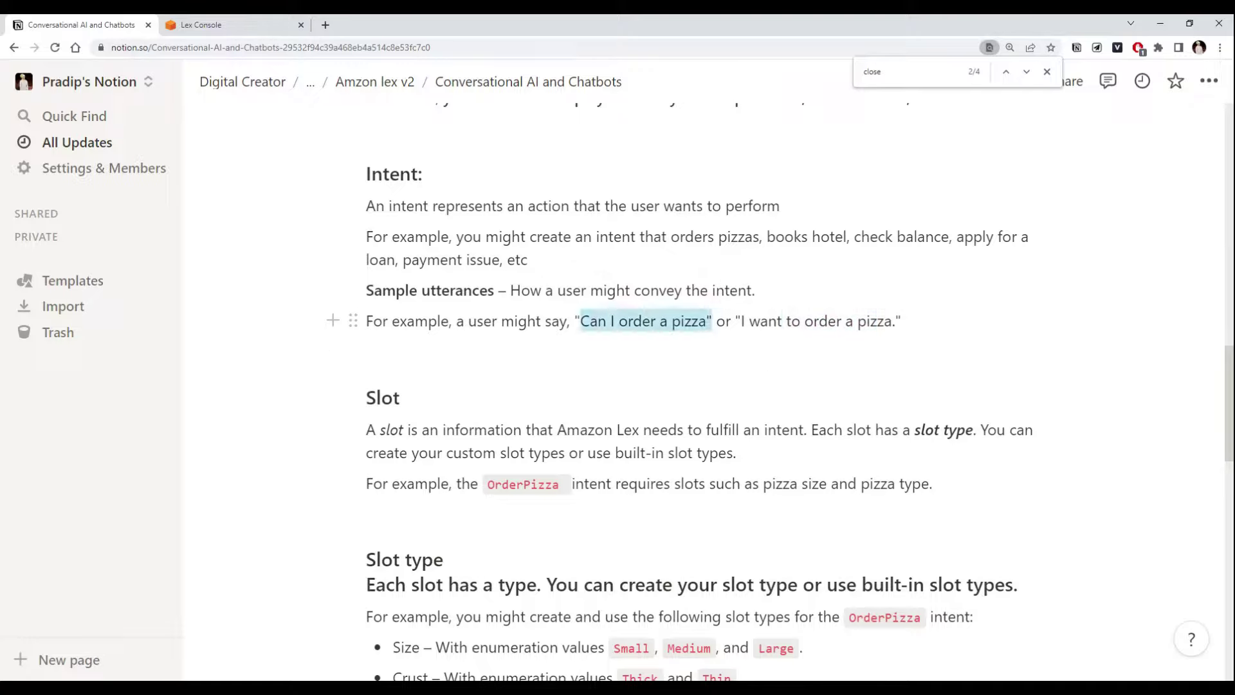
pyautogui.click(781, 321)
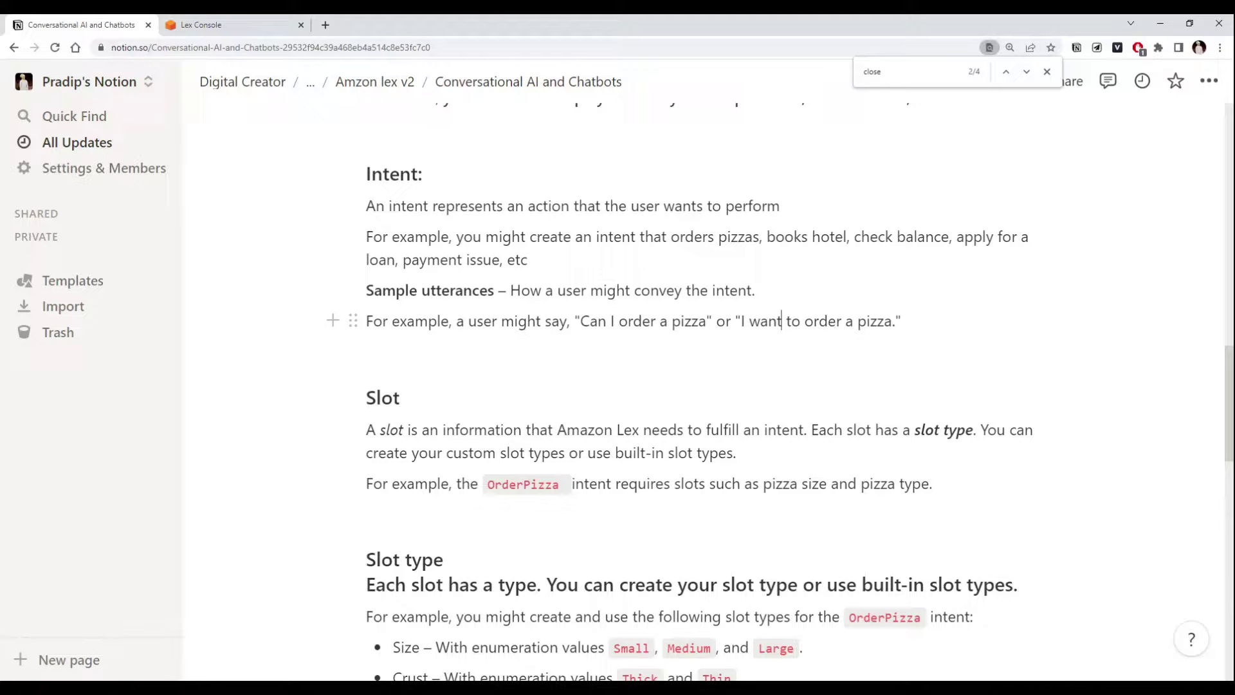
pyautogui.moveTo(714, 321); pyautogui.dragTo(579, 321)
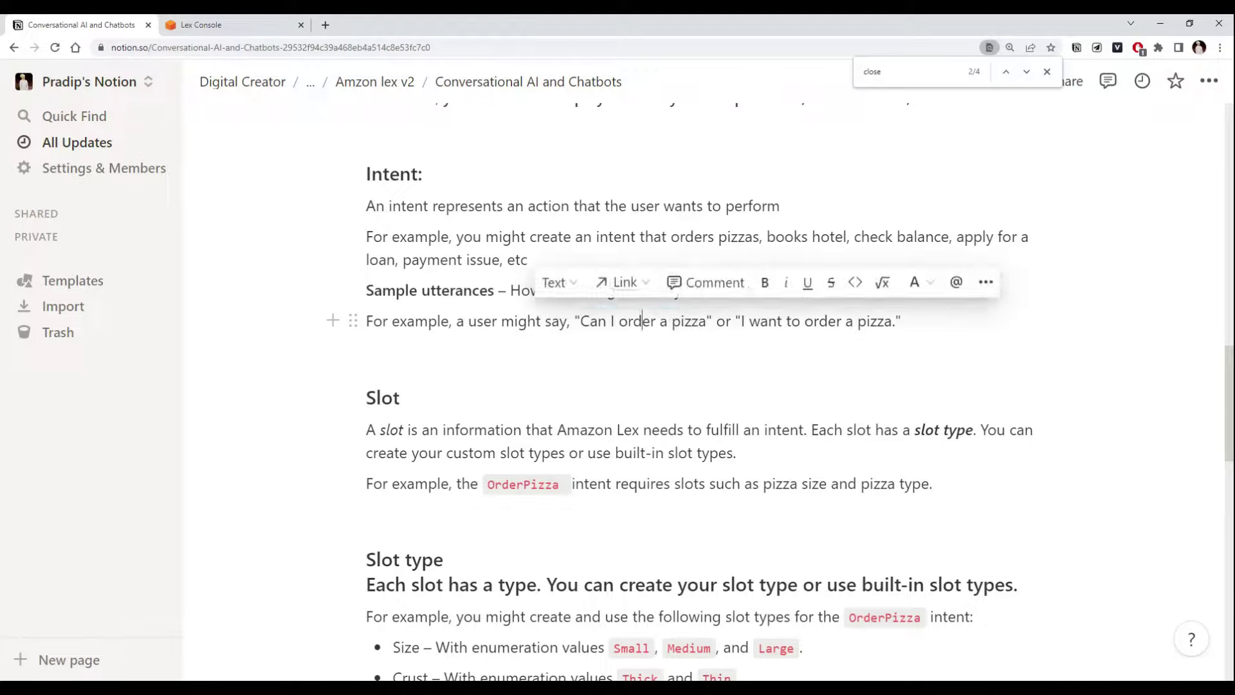
pyautogui.click(641, 321)
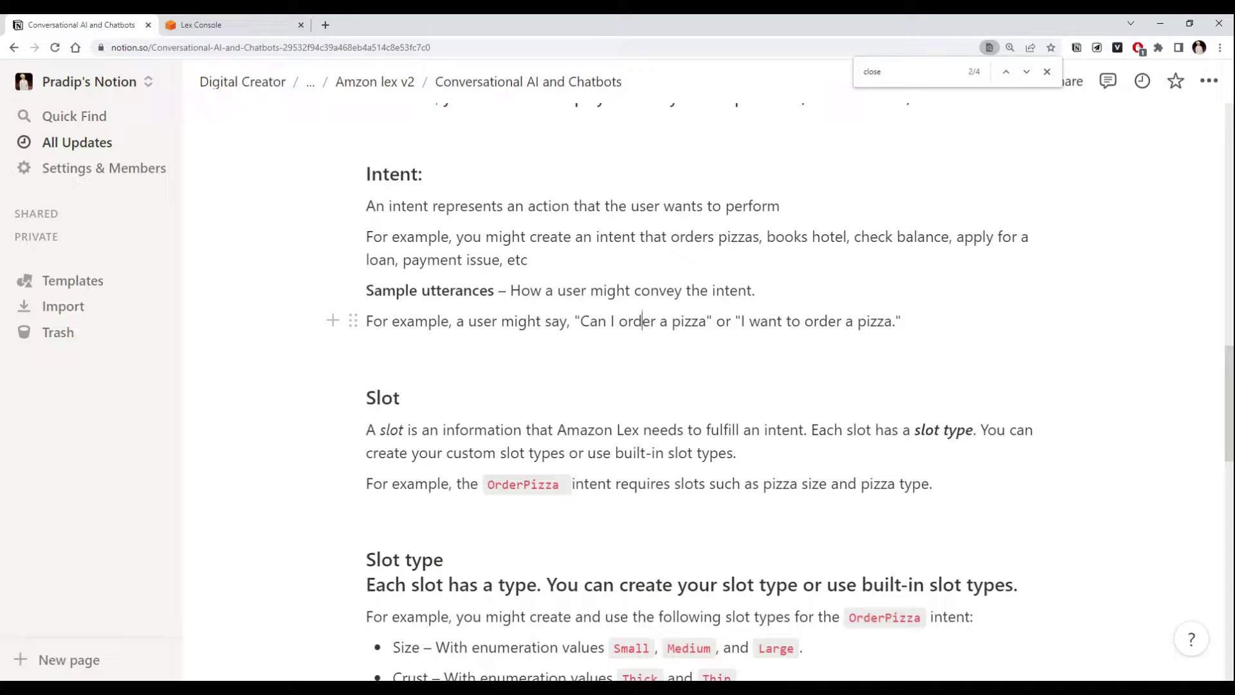
# - Revisit the Intent heading and the order-a-pizza phrase, then move on to the Slot section of the notes
pyautogui.moveTo(364, 174); pyautogui.dragTo(426, 174)
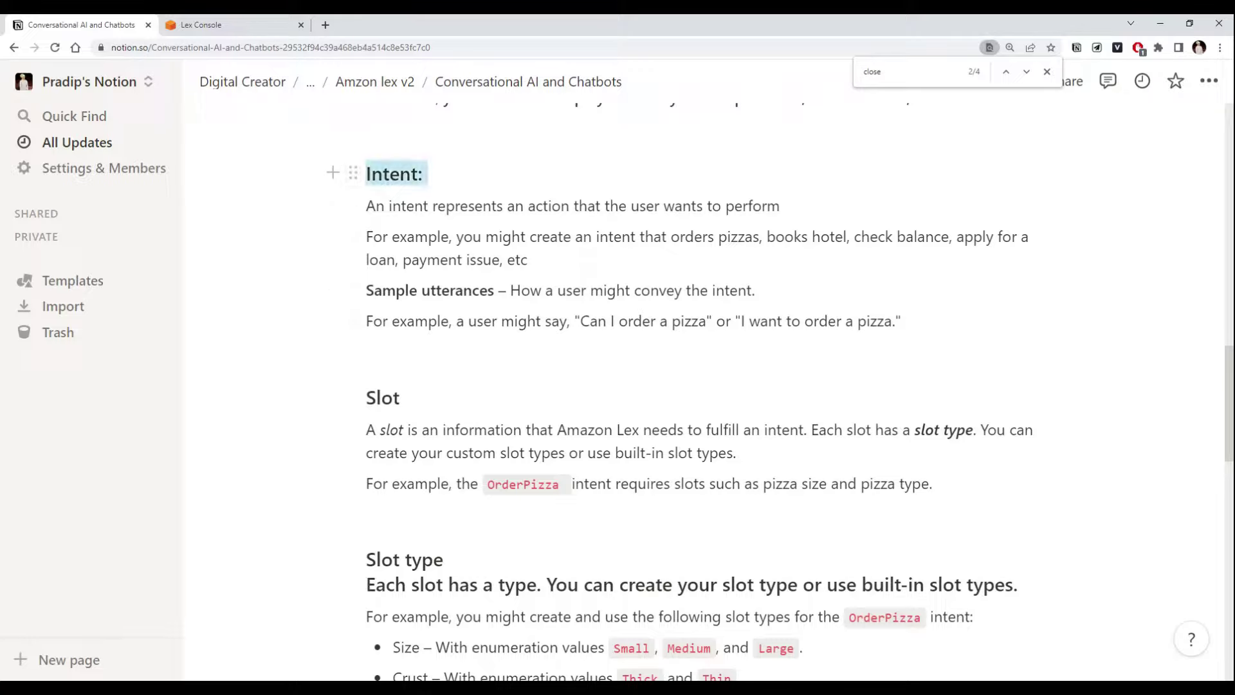
pyautogui.click(473, 236)
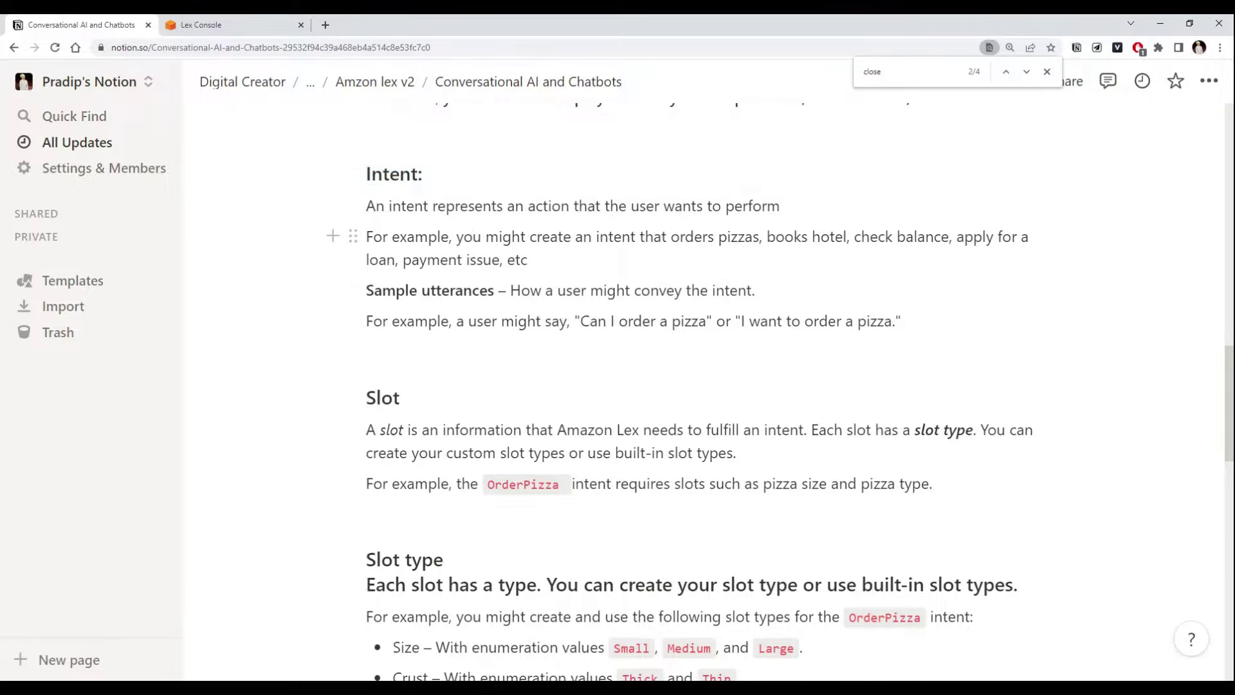
pyautogui.scroll(-1, 473, 236)
pyautogui.scroll(1, 473, 257)
pyautogui.moveTo(706, 321); pyautogui.dragTo(619, 321)
pyautogui.click(620, 321)
pyautogui.scroll(-1, 613, 321)
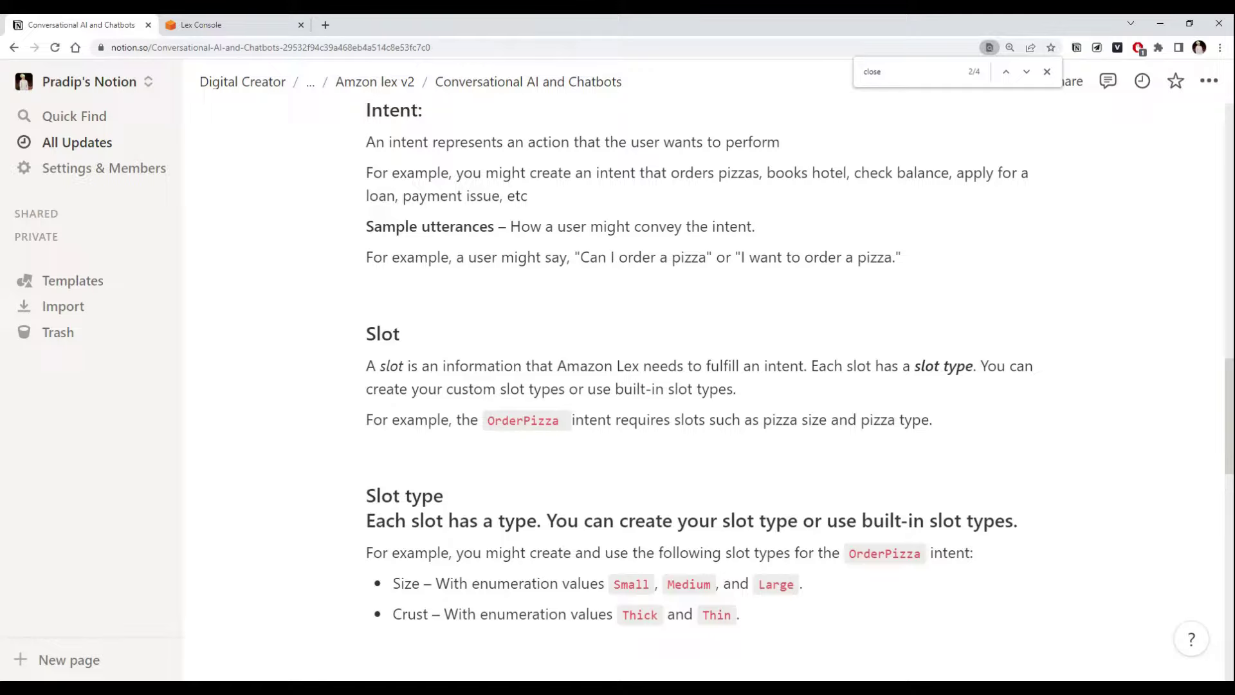
# - Read the Slot definition in the notes, including the slots required by the OrderPizza intent
pyautogui.moveTo(367, 333); pyautogui.dragTo(400, 333)
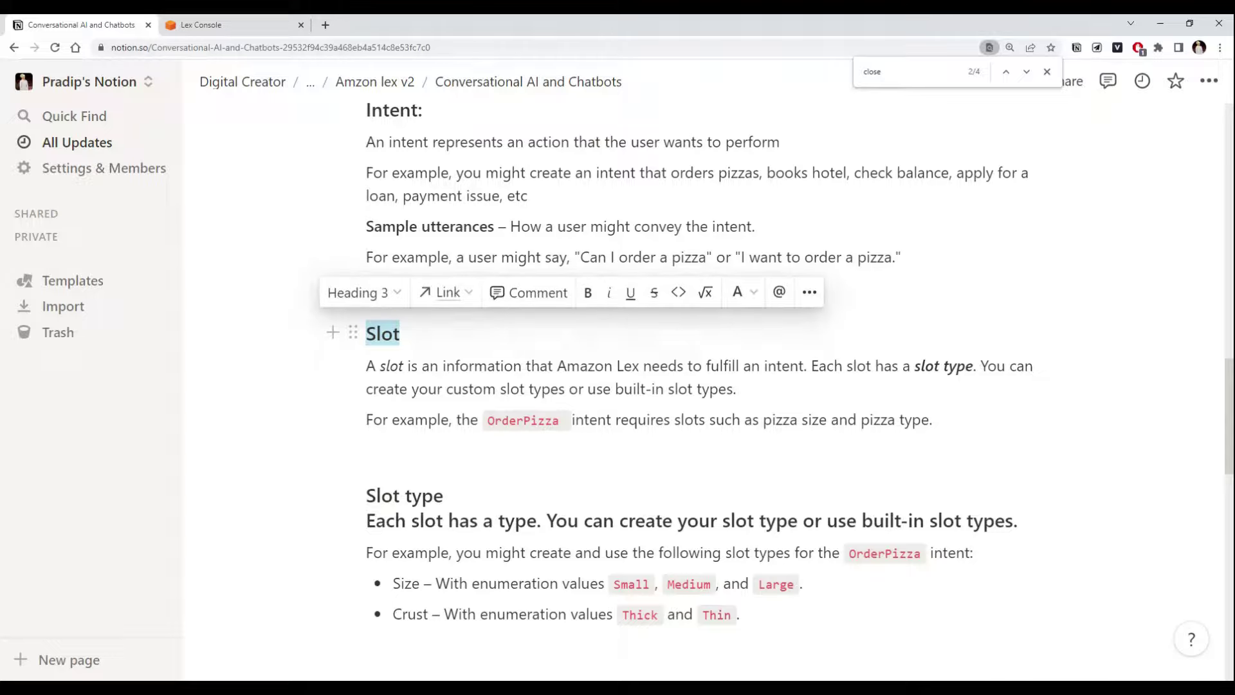
pyautogui.click(401, 334)
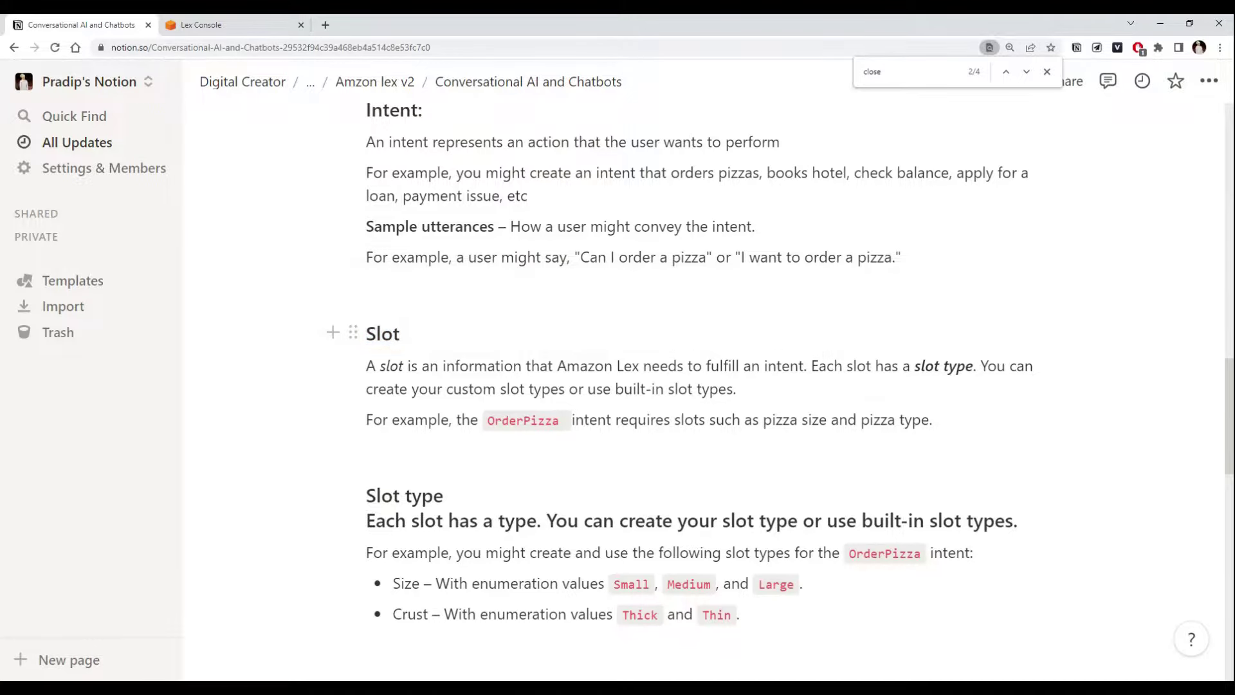
pyautogui.doubleClick(402, 334)
pyautogui.click(401, 334)
pyautogui.scroll(-2, 450, 322)
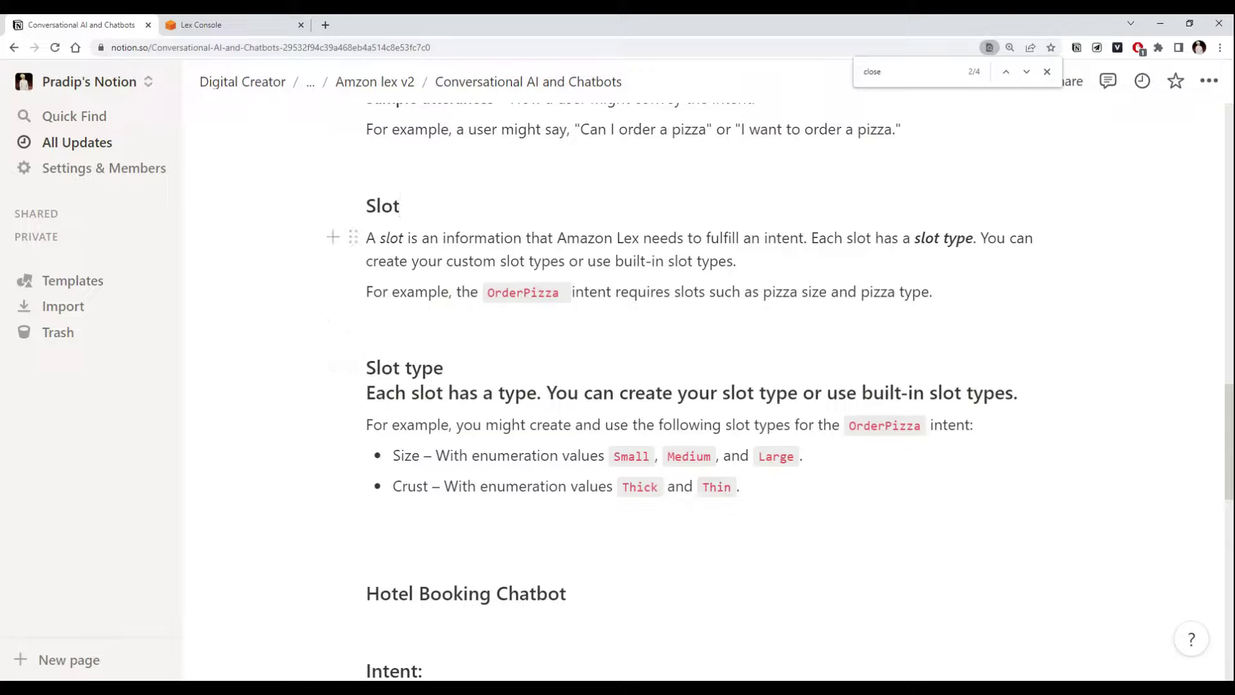
pyautogui.doubleClick(382, 205)
pyautogui.click(429, 238)
# - Read the Slot type section and relate the pizza size slot to its enumeration values Small, Medium and Large
pyautogui.click(444, 367)
pyautogui.hotkey('ctrl', 'shift', 'Left')
pyautogui.hotkey('ctrl', 'shift', 'Left')
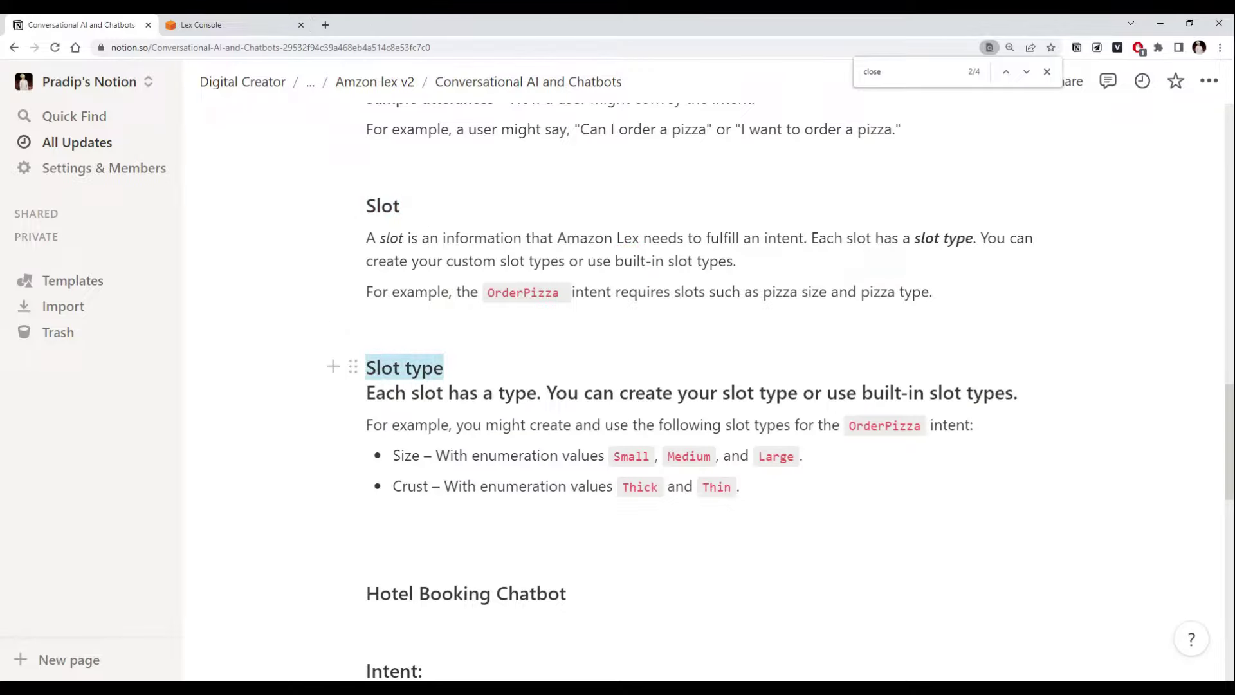
pyautogui.click(405, 392)
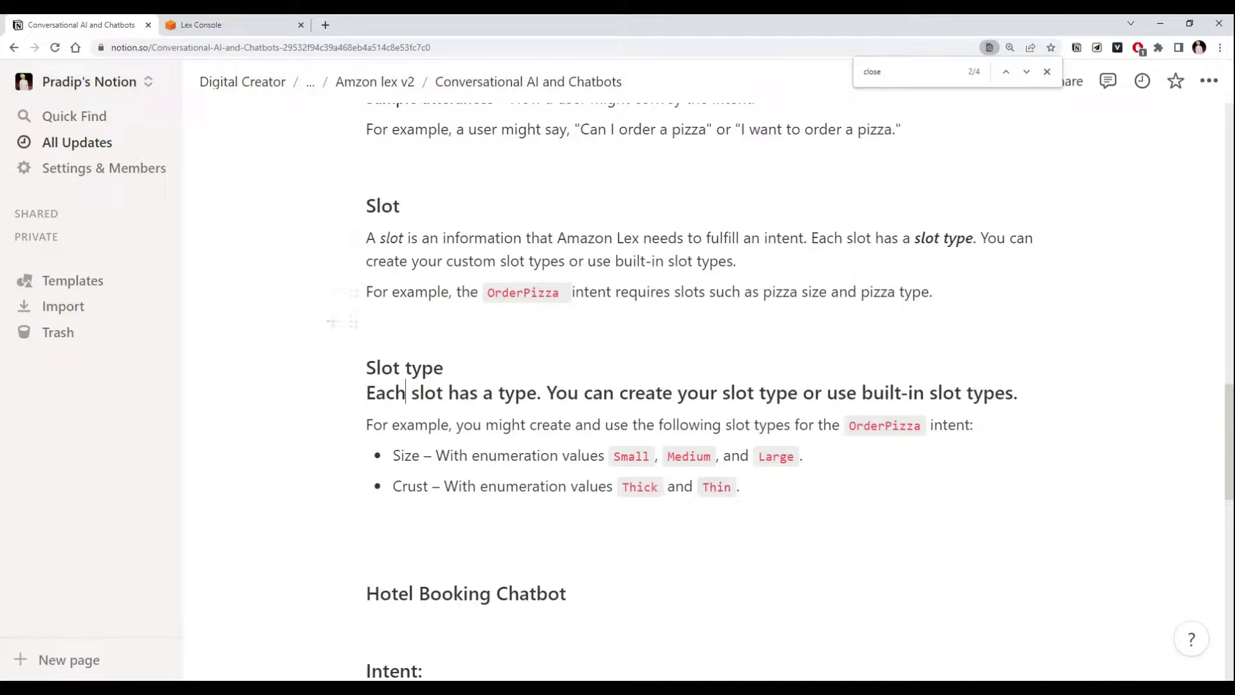
pyautogui.moveTo(764, 291); pyautogui.dragTo(827, 292)
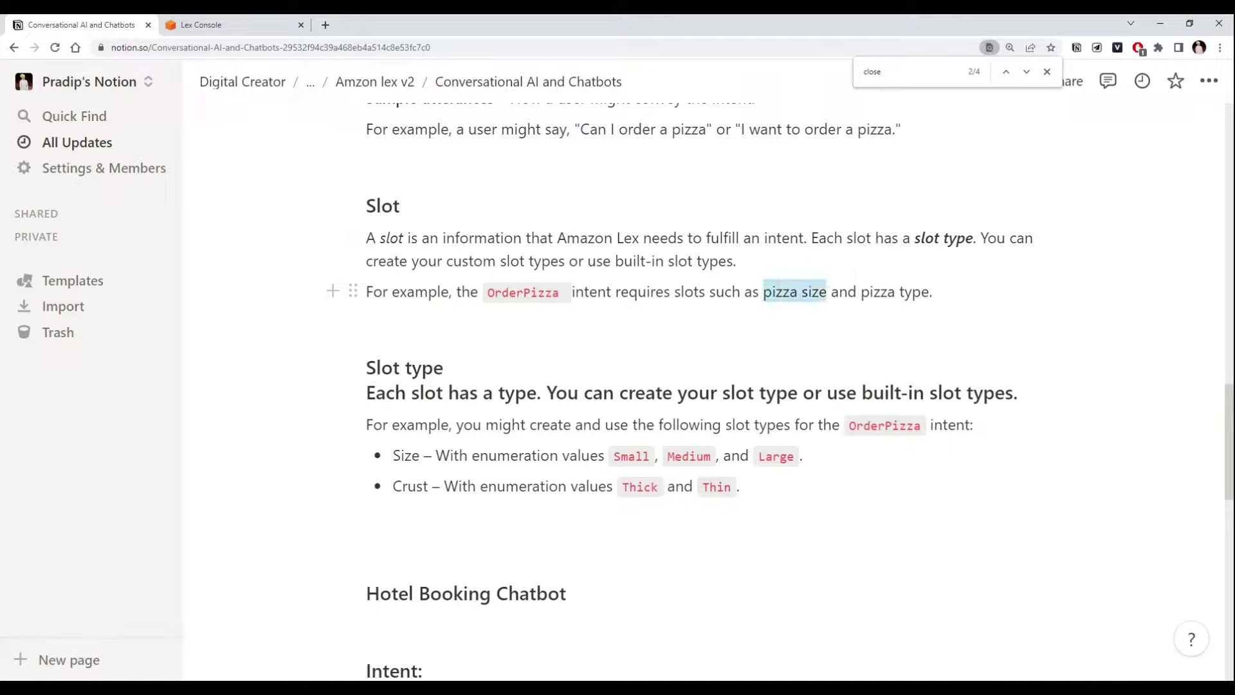
pyautogui.moveTo(366, 367); pyautogui.dragTo(443, 368)
pyautogui.click(443, 367)
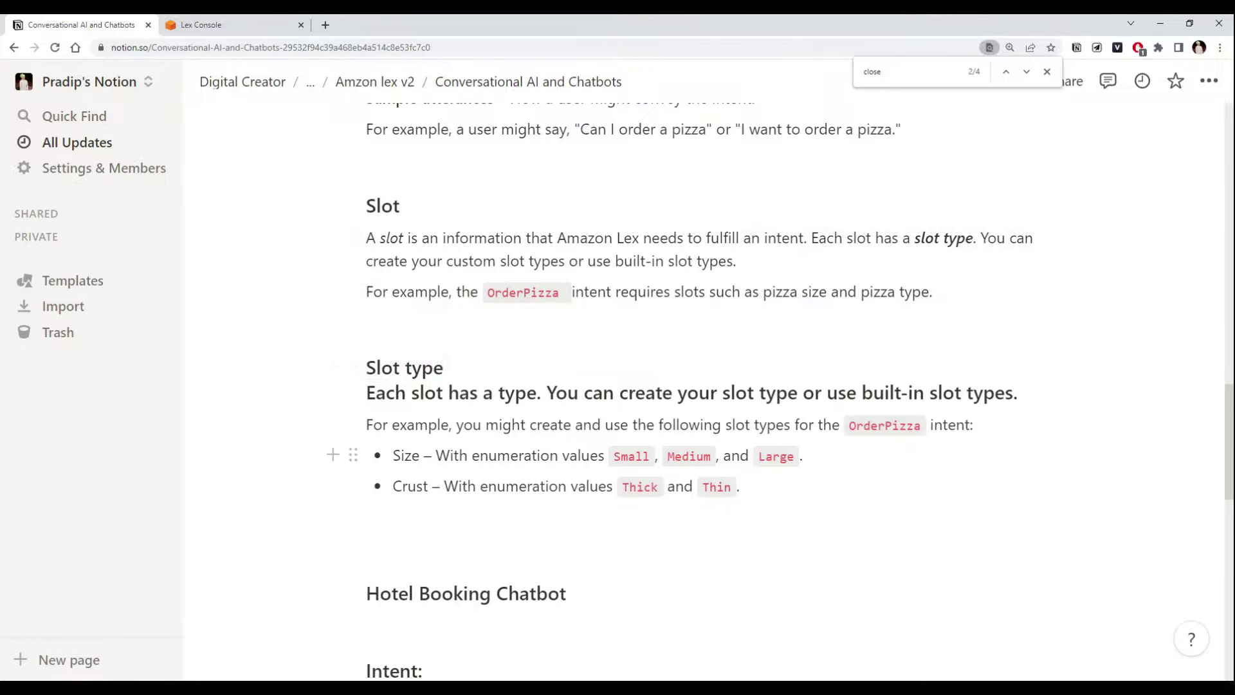
pyautogui.moveTo(804, 455); pyautogui.dragTo(612, 456)
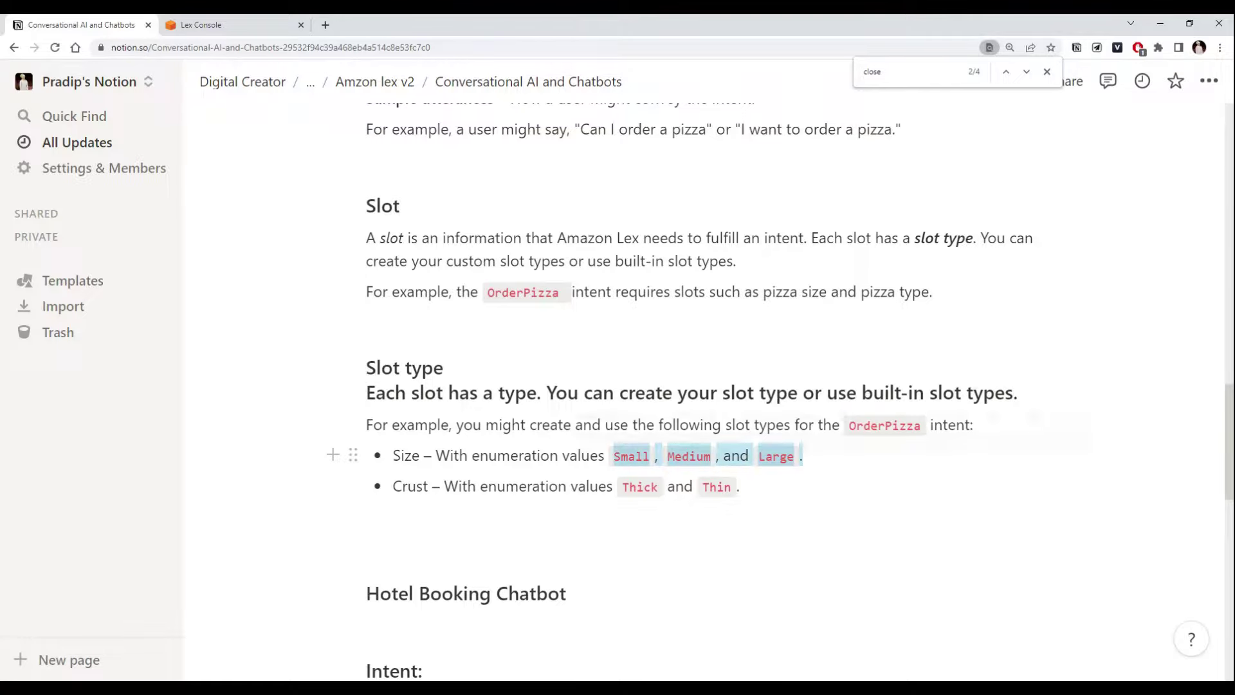
pyautogui.click(802, 455)
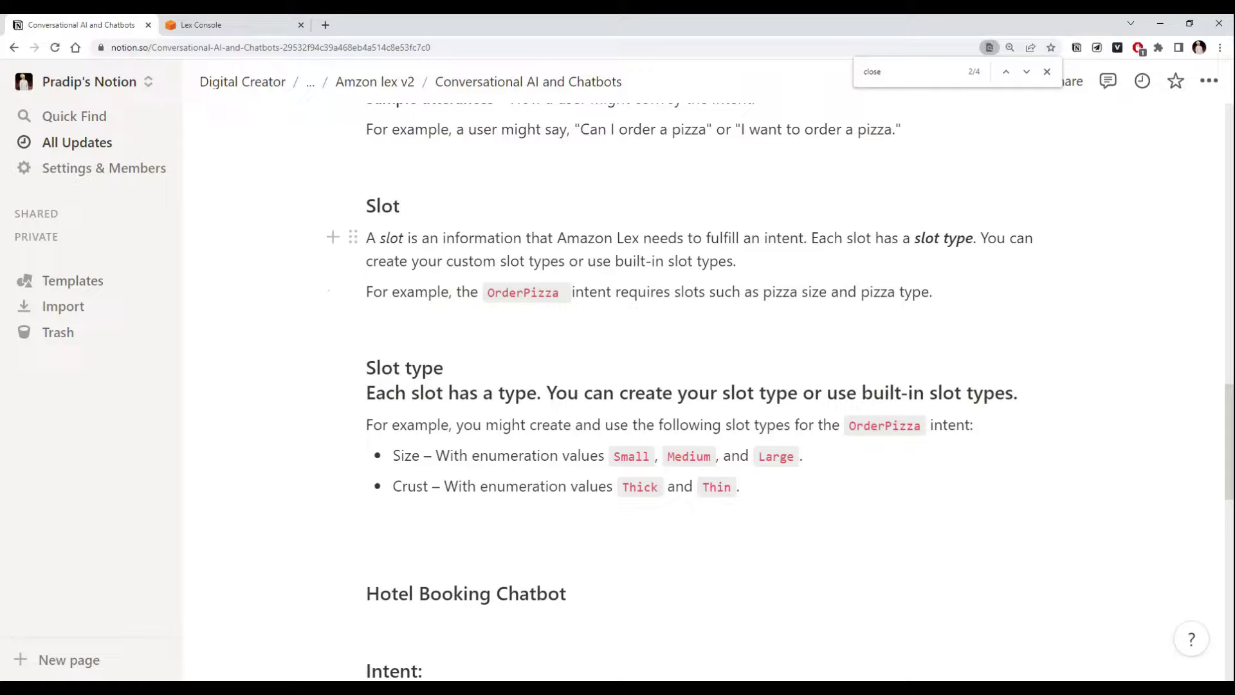
# - Recap the Intent, Slot and Slot type headings in the notes
pyautogui.doubleClick(382, 205)
pyautogui.moveTo(444, 367); pyautogui.dragTo(366, 368)
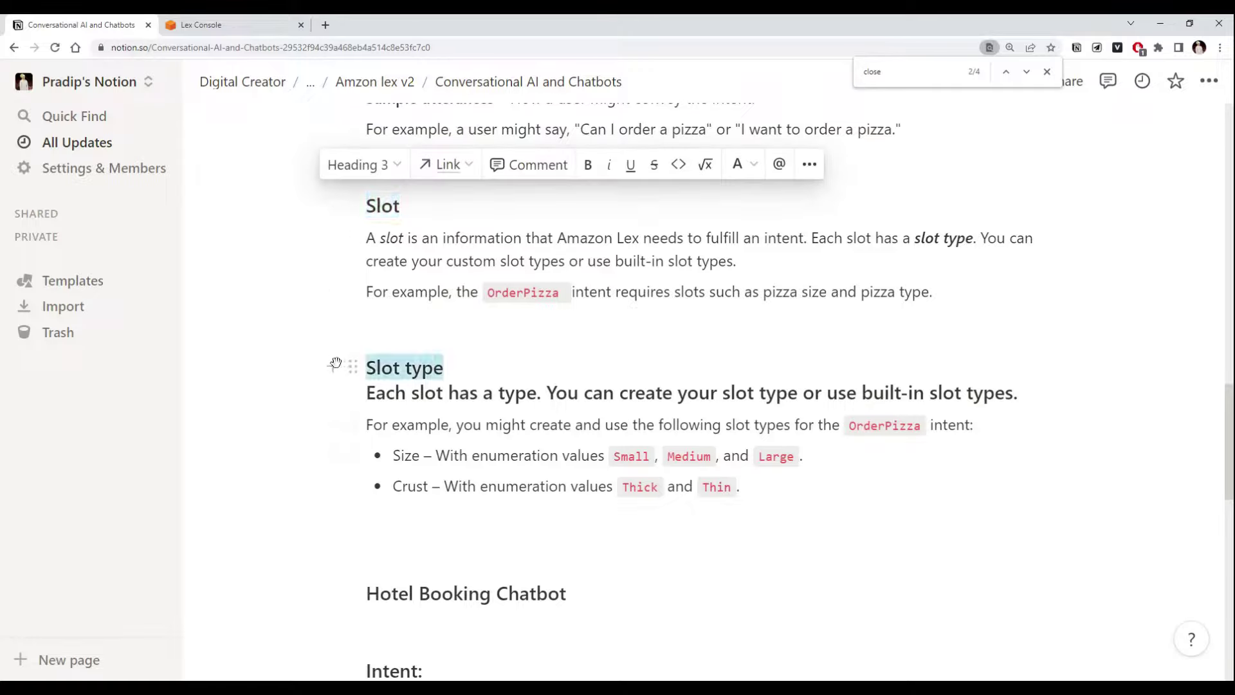
pyautogui.click(469, 392)
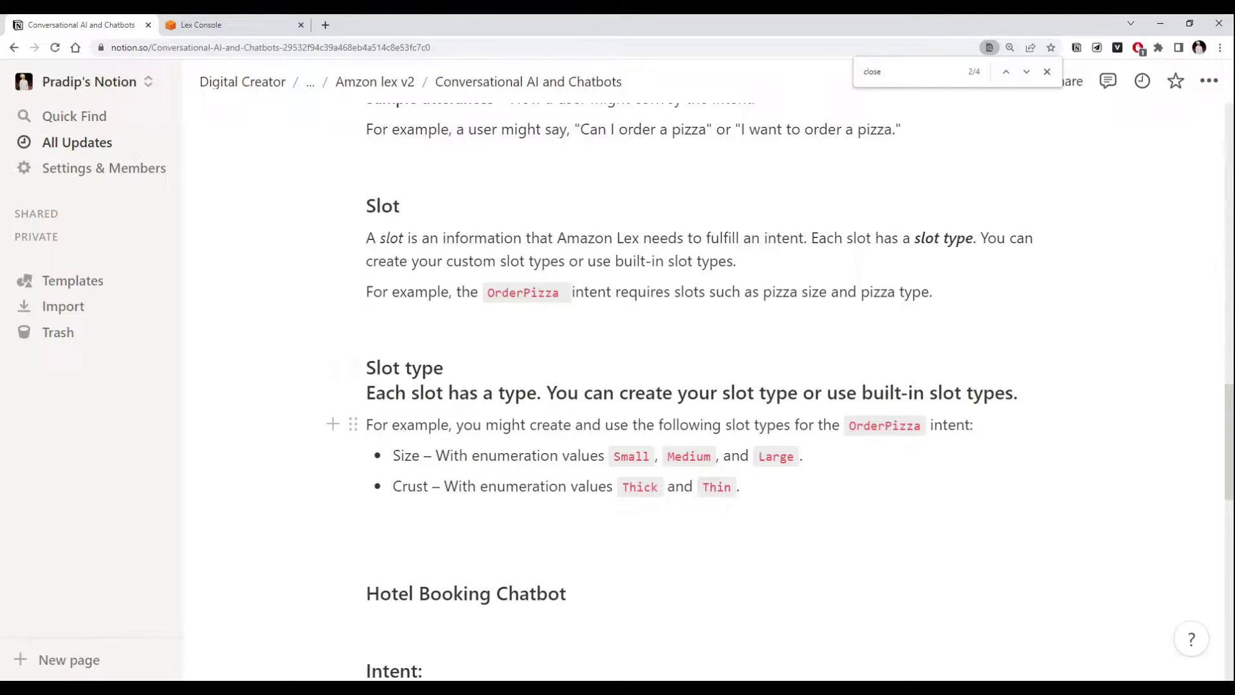
pyautogui.scroll(1, 708, 386)
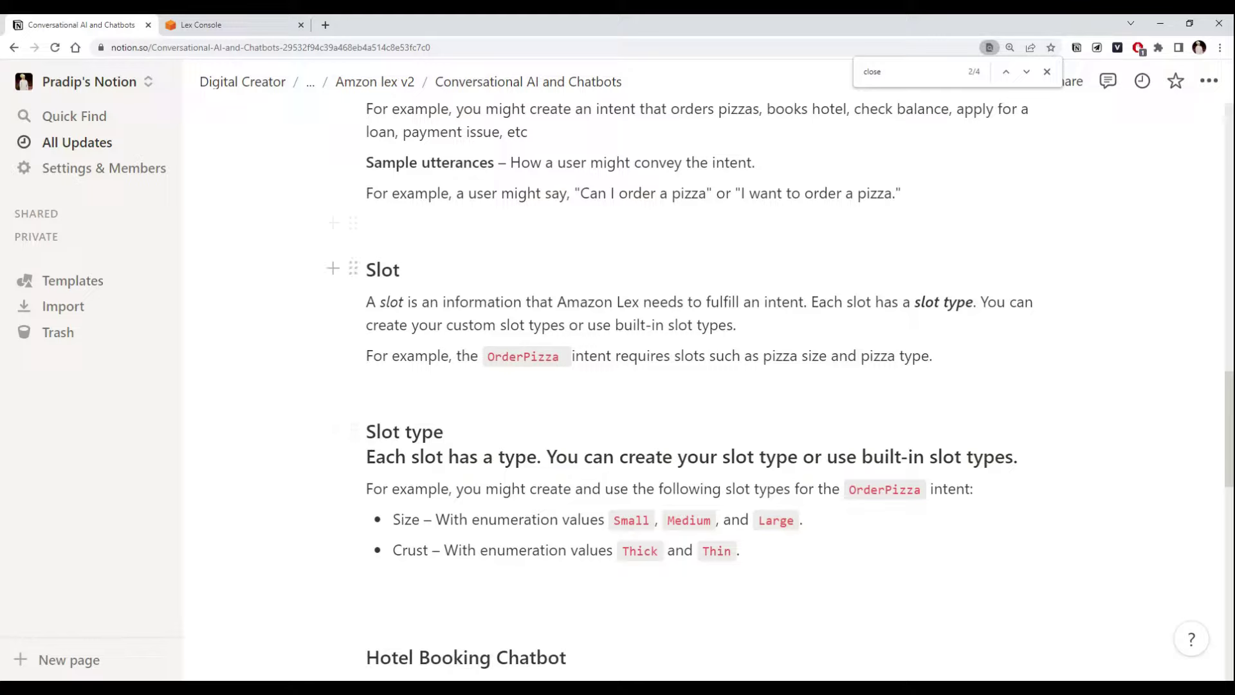
pyautogui.scroll(2, 708, 386)
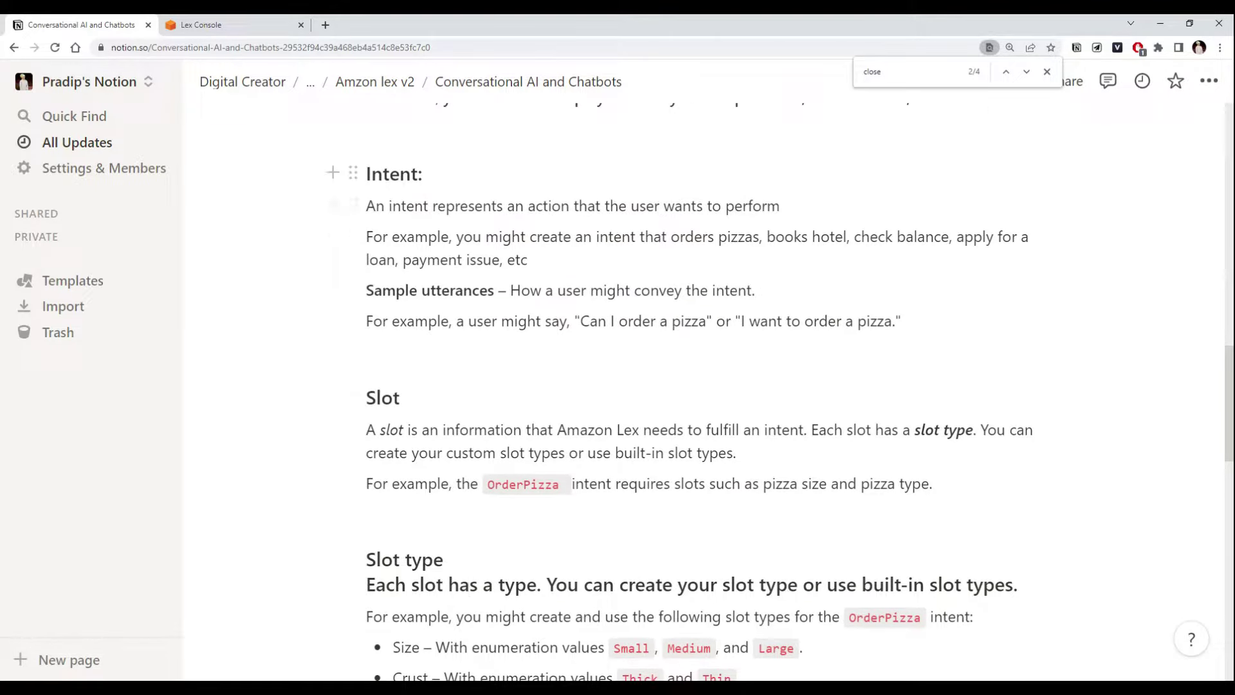
pyautogui.moveTo(366, 173); pyautogui.dragTo(427, 174)
pyautogui.moveTo(366, 398); pyautogui.dragTo(400, 397)
pyautogui.moveTo(444, 560); pyautogui.dragTo(366, 560)
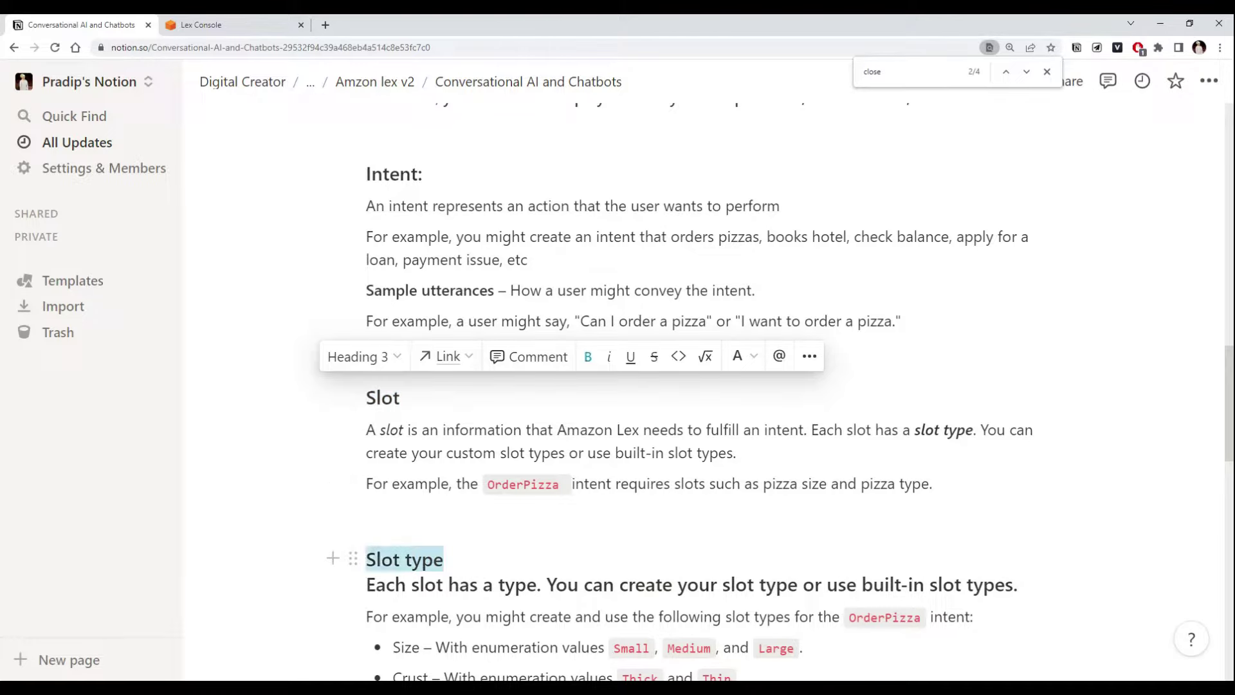
# - Check the NewIntent page in the Lex console and return to the Slot type section of the Notion notes
pyautogui.click(239, 24)
pyautogui.scroll(-2, 405, 270)
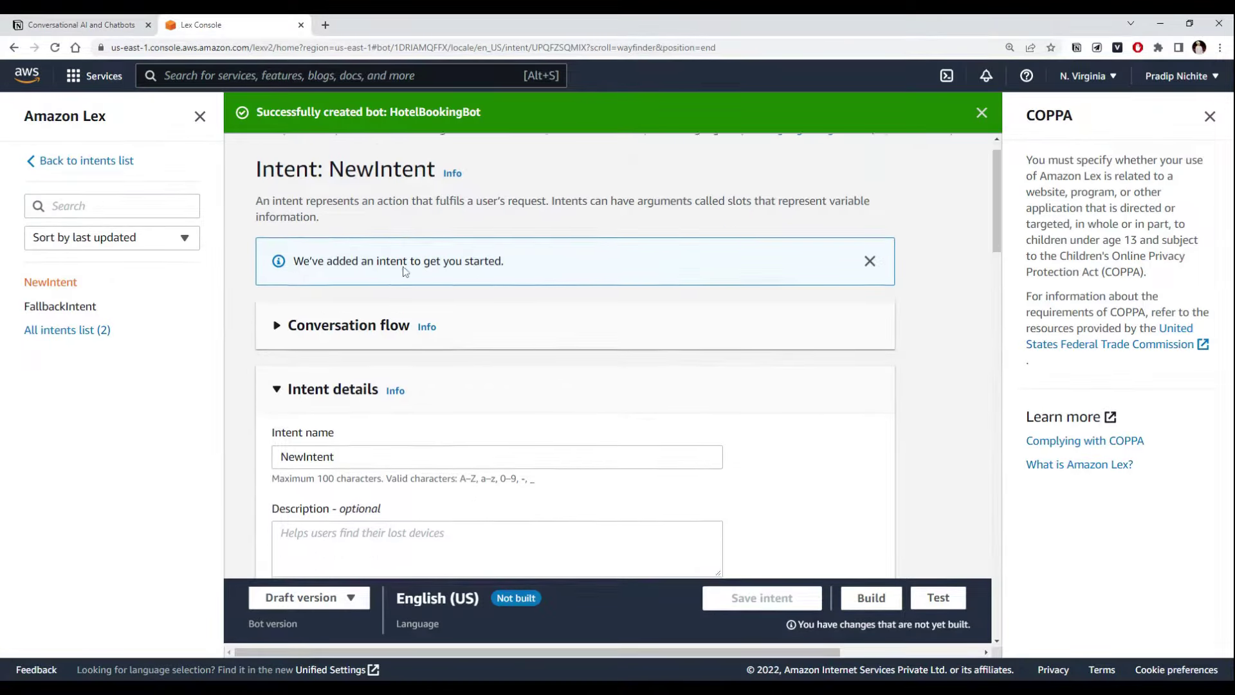
pyautogui.click(129, 26)
pyautogui.scroll(-5, 617, 386)
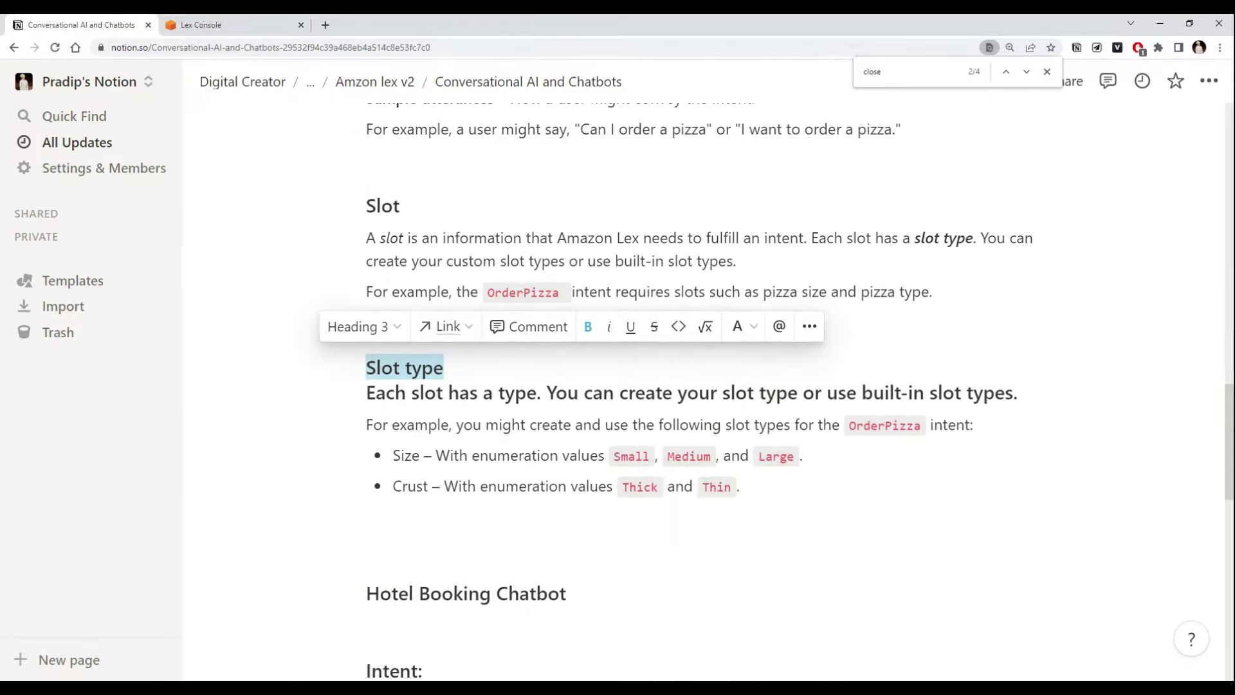
# - Look over the Hotel Booking Chatbot section of the notes, from its intent to the slots and confirmation prompt
pyautogui.scroll(-2, 617, 386)
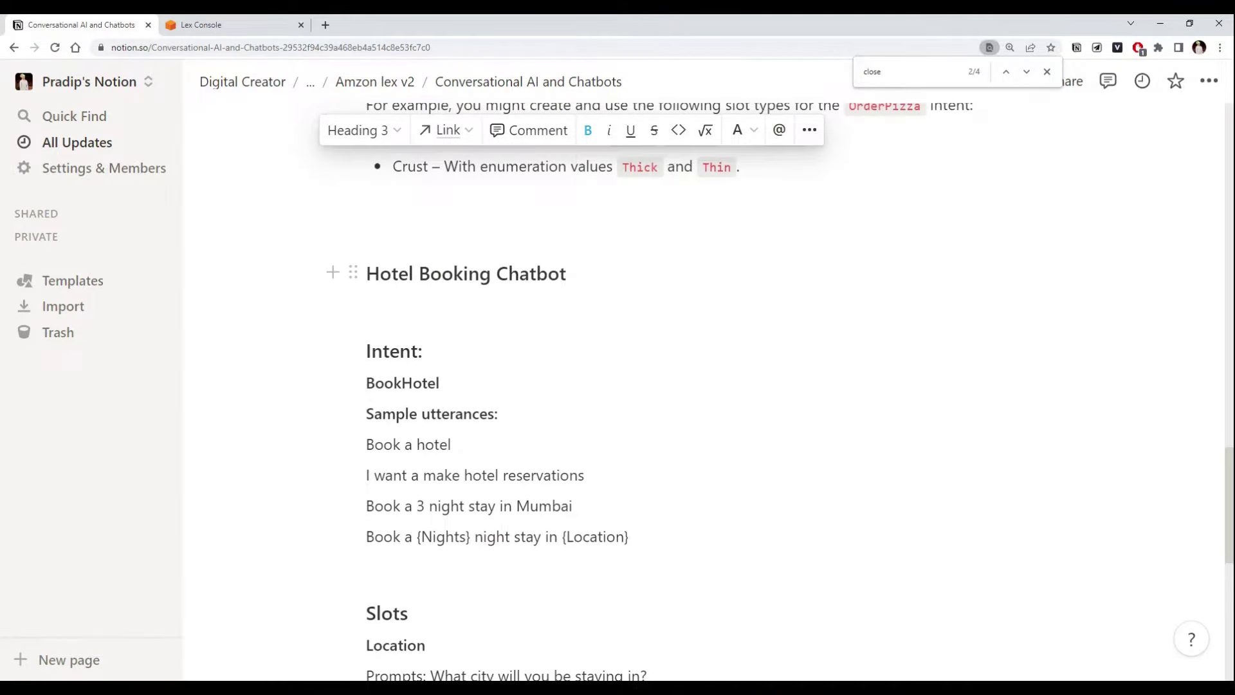
pyautogui.moveTo(367, 274); pyautogui.dragTo(568, 274)
pyautogui.click(572, 274)
pyautogui.scroll(-1, 572, 274)
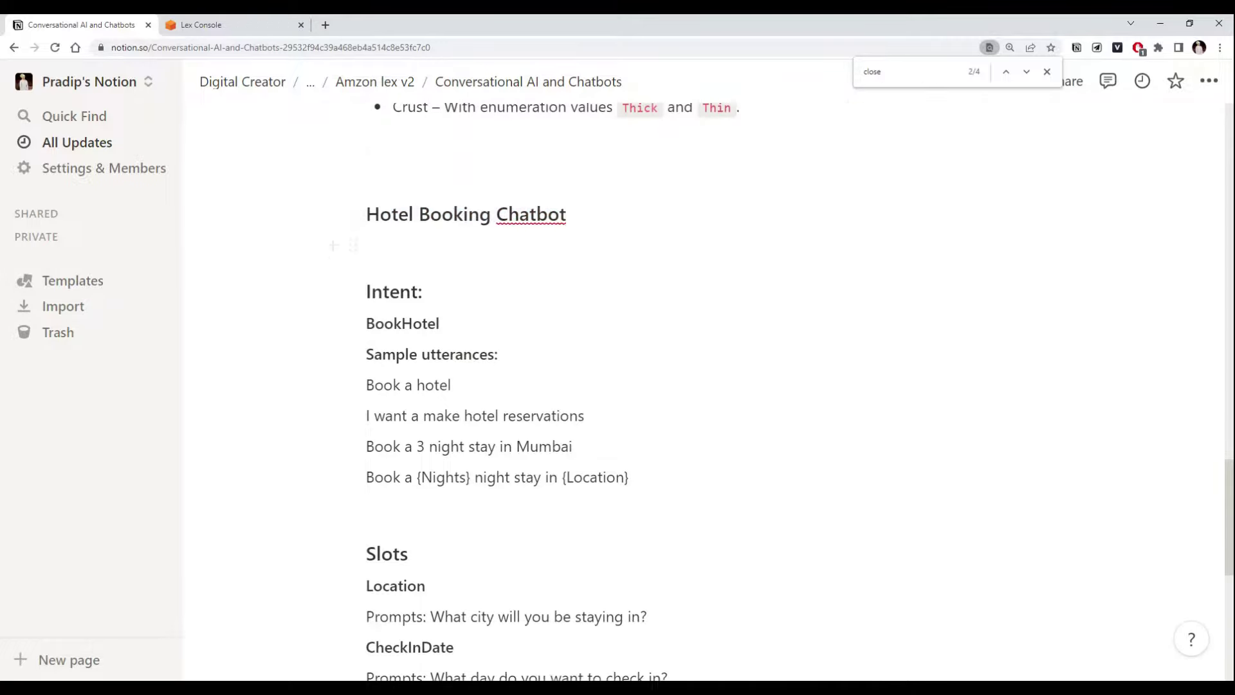
pyautogui.scroll(-4, 617, 386)
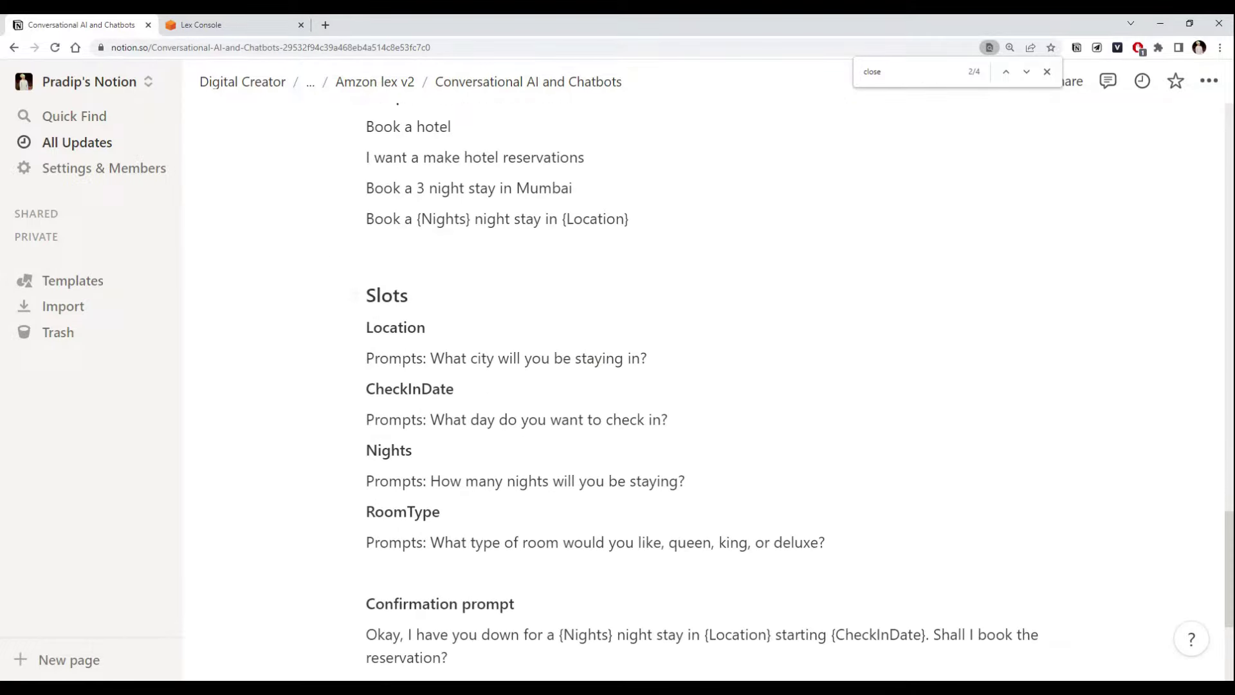
pyautogui.scroll(2, 618, 386)
pyautogui.scroll(2, 617, 386)
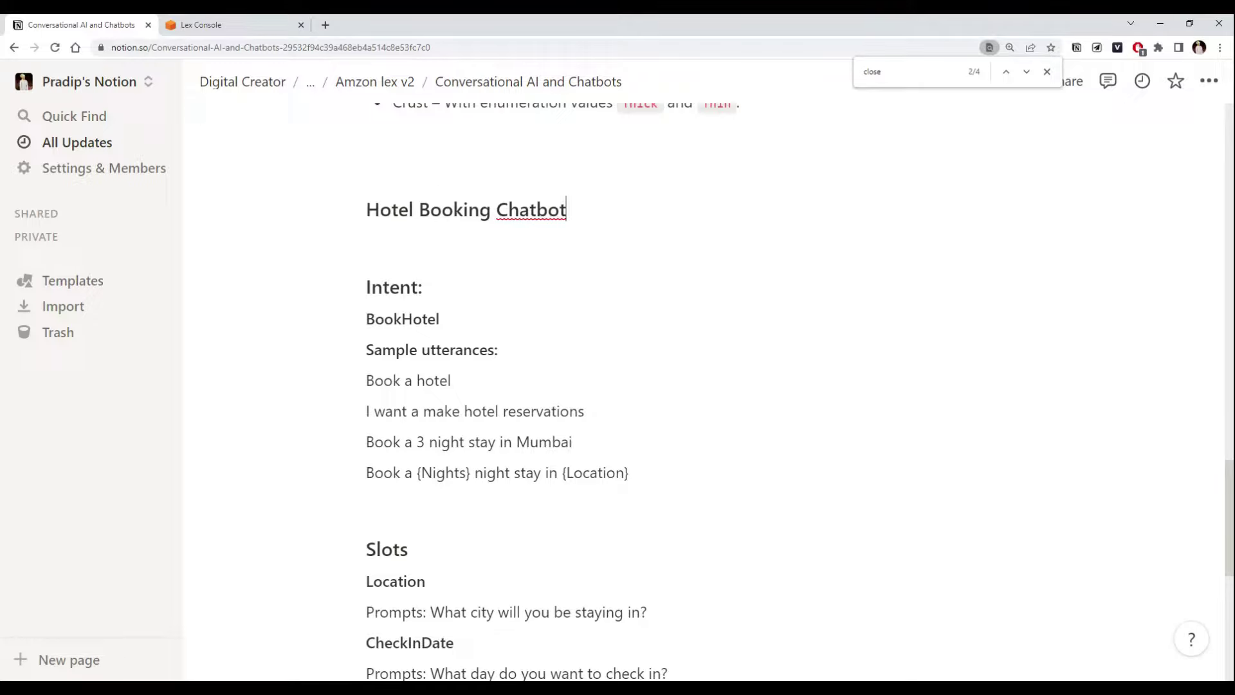
pyautogui.moveTo(567, 210); pyautogui.dragTo(366, 210)
pyautogui.click(568, 210)
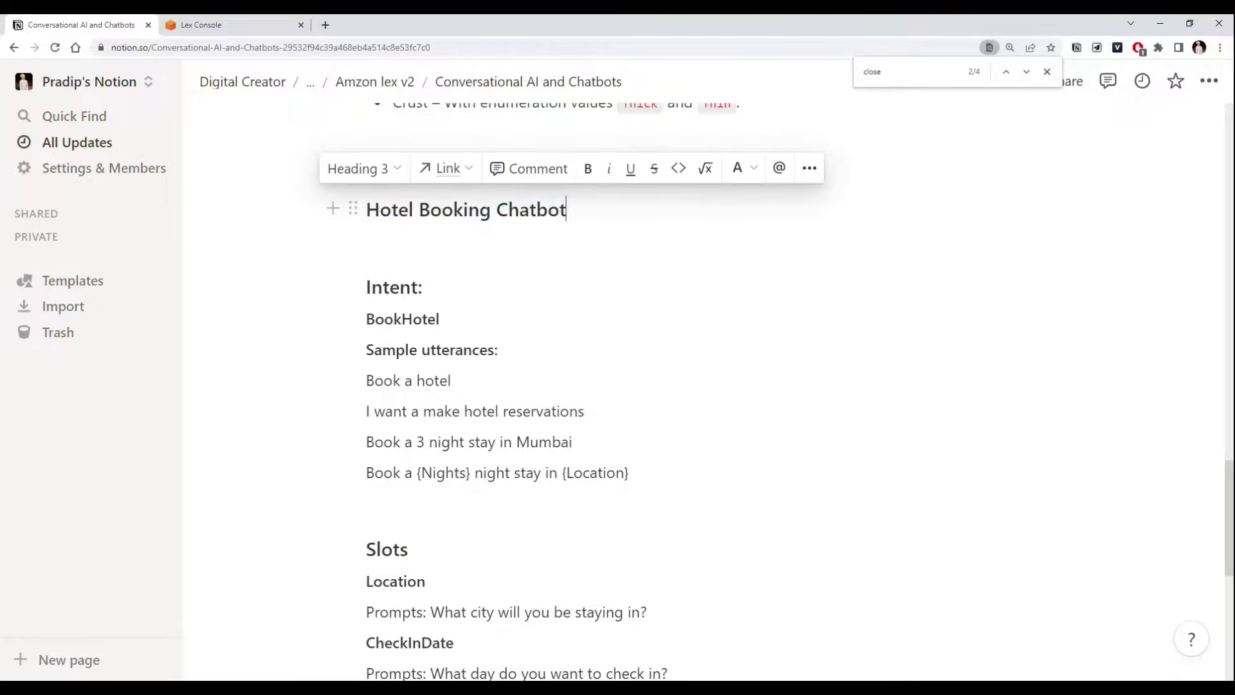
# - Read the BookHotel intent name and its sample utterances in the Hotel Booking Chatbot notes
pyautogui.moveTo(366, 287); pyautogui.dragTo(426, 286)
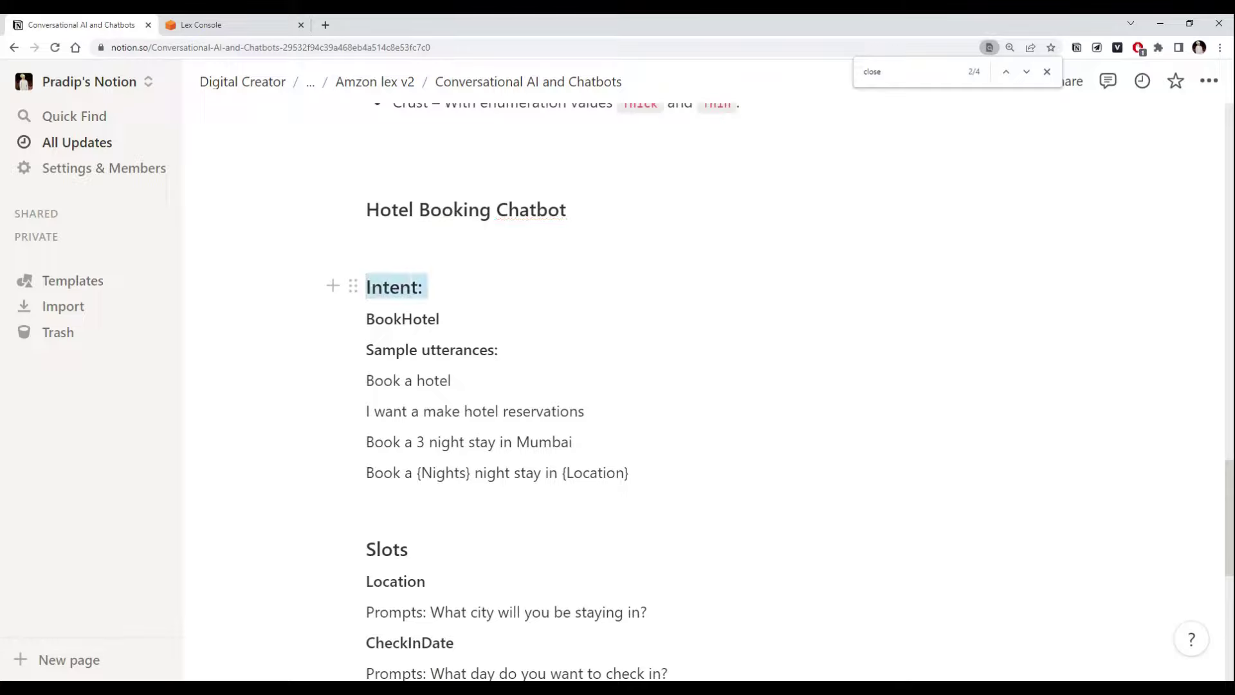
pyautogui.moveTo(366, 320); pyautogui.dragTo(440, 319)
pyautogui.click(441, 319)
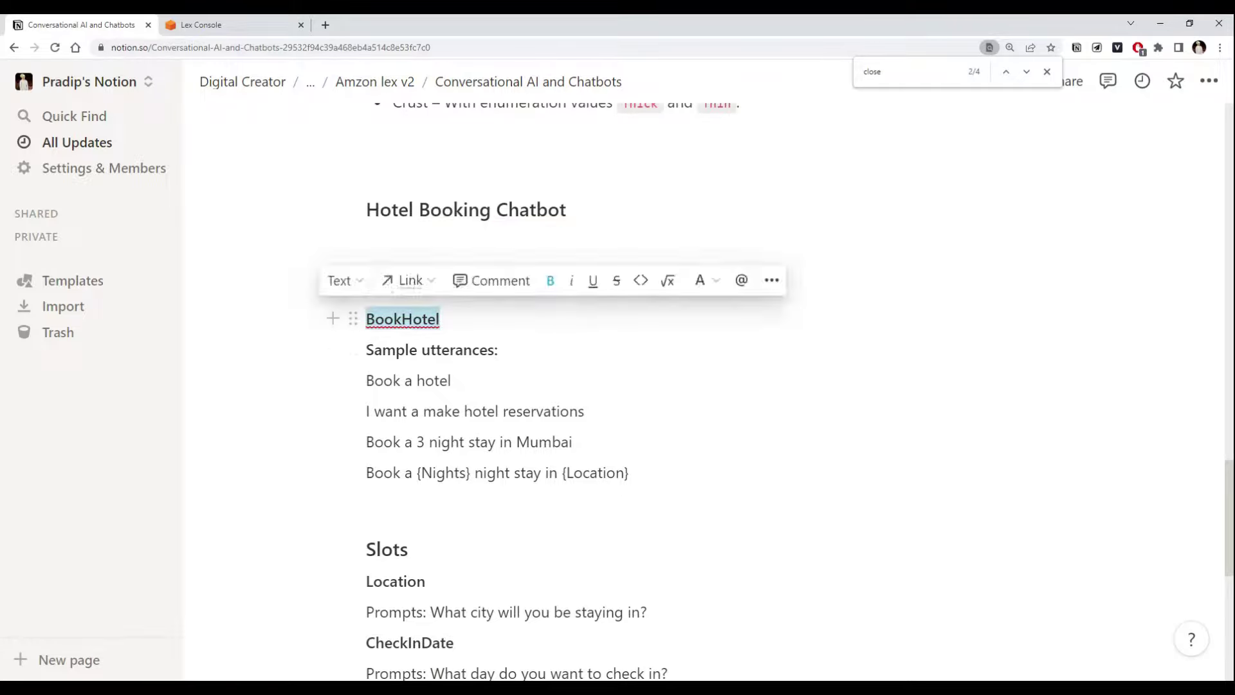
pyautogui.click(441, 319)
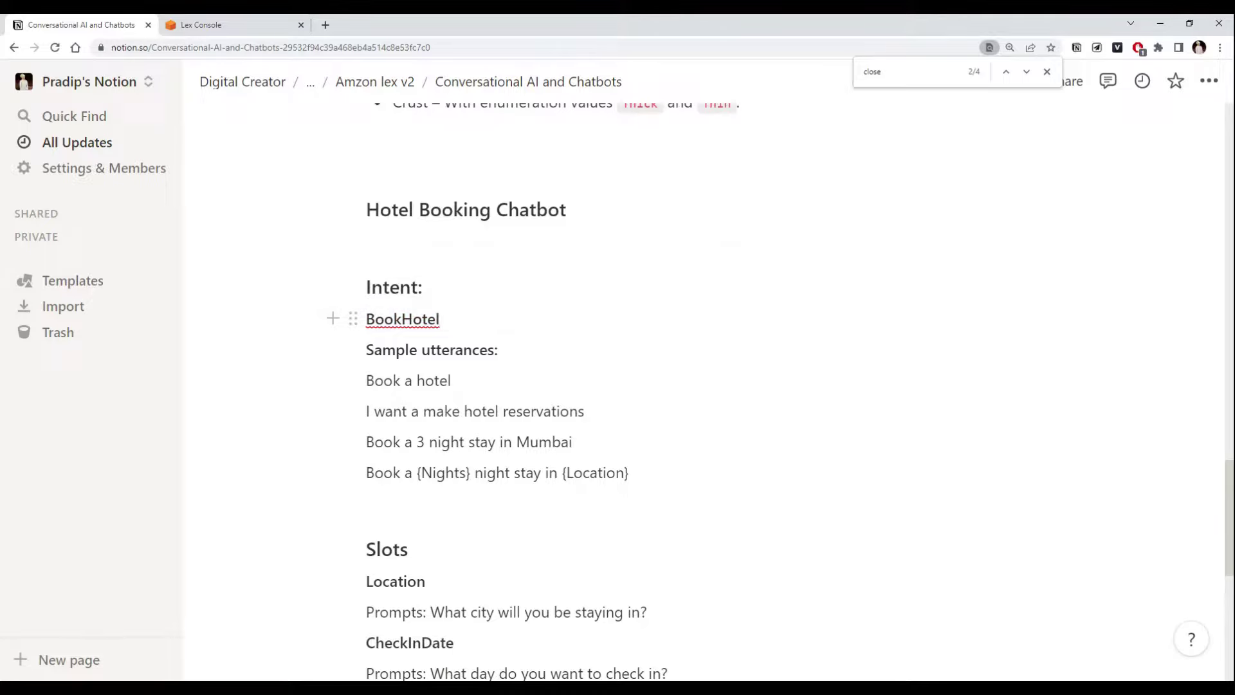
pyautogui.moveTo(629, 474); pyautogui.dragTo(359, 383)
pyautogui.click(451, 380)
pyautogui.tripleClick(451, 380)
pyautogui.moveTo(373, 411); pyautogui.dragTo(585, 411)
pyautogui.doubleClick(402, 319)
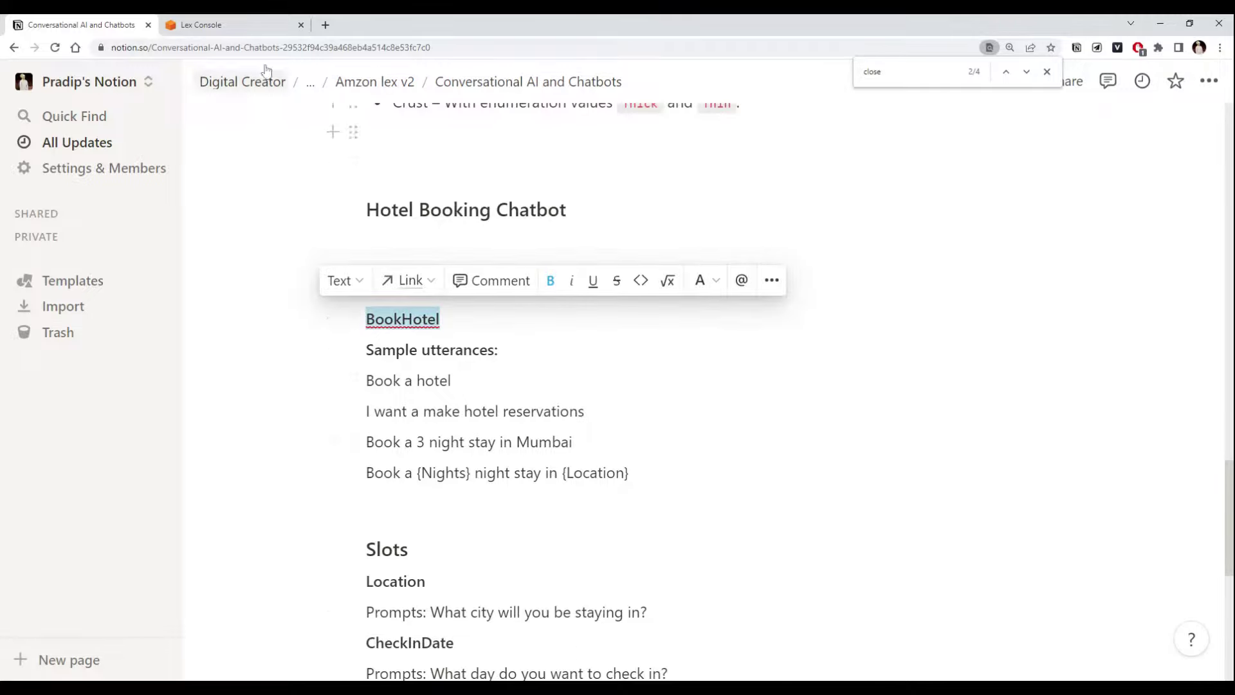
# - Switch to the Lex console and change the intent name of NewIntent to BookHotel
pyautogui.click(250, 34)
pyautogui.scroll(2, 419, 209)
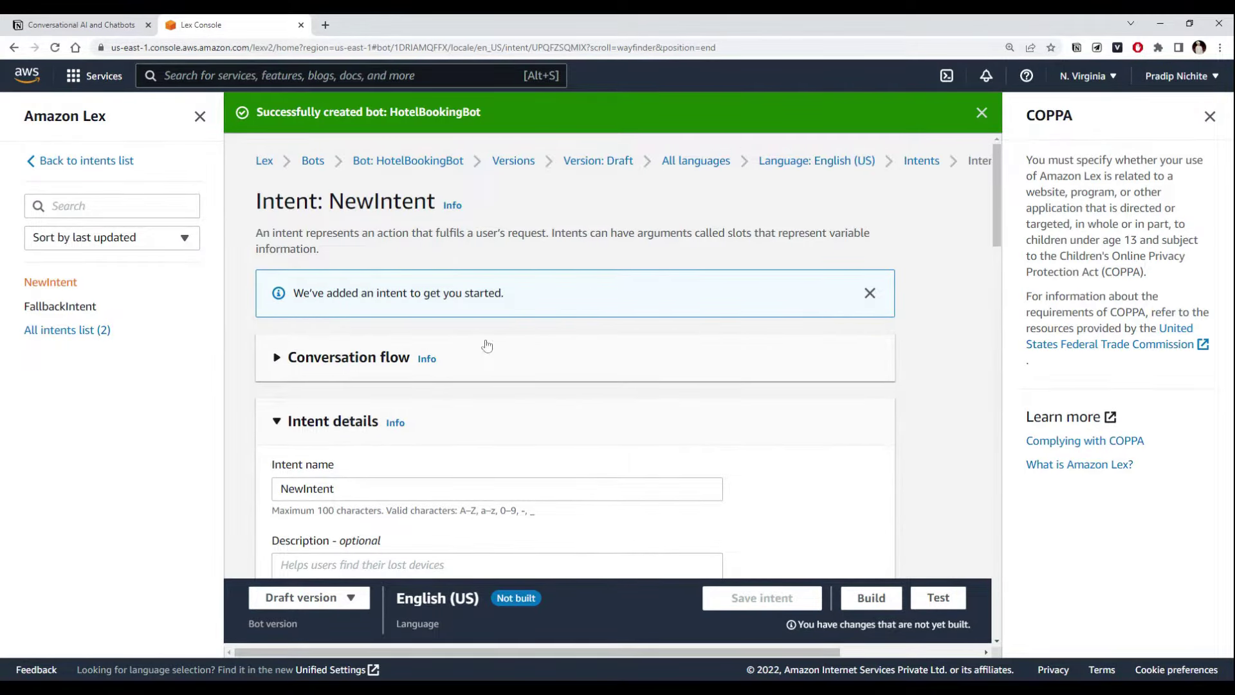
pyautogui.scroll(-2, 485, 345)
pyautogui.doubleClick(307, 360)
pyautogui.write('BookHotel')
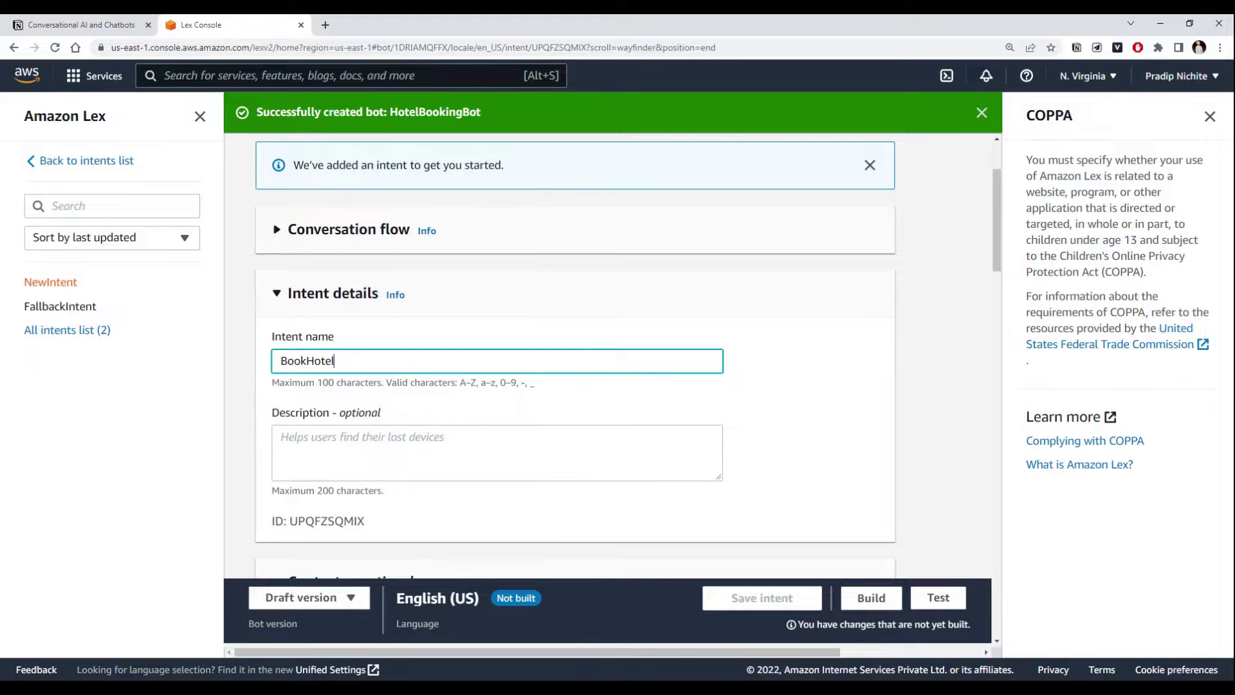
# - Leave the optional intent description blank and collapse the optional Contexts section
pyautogui.scroll(-2, 421, 347)
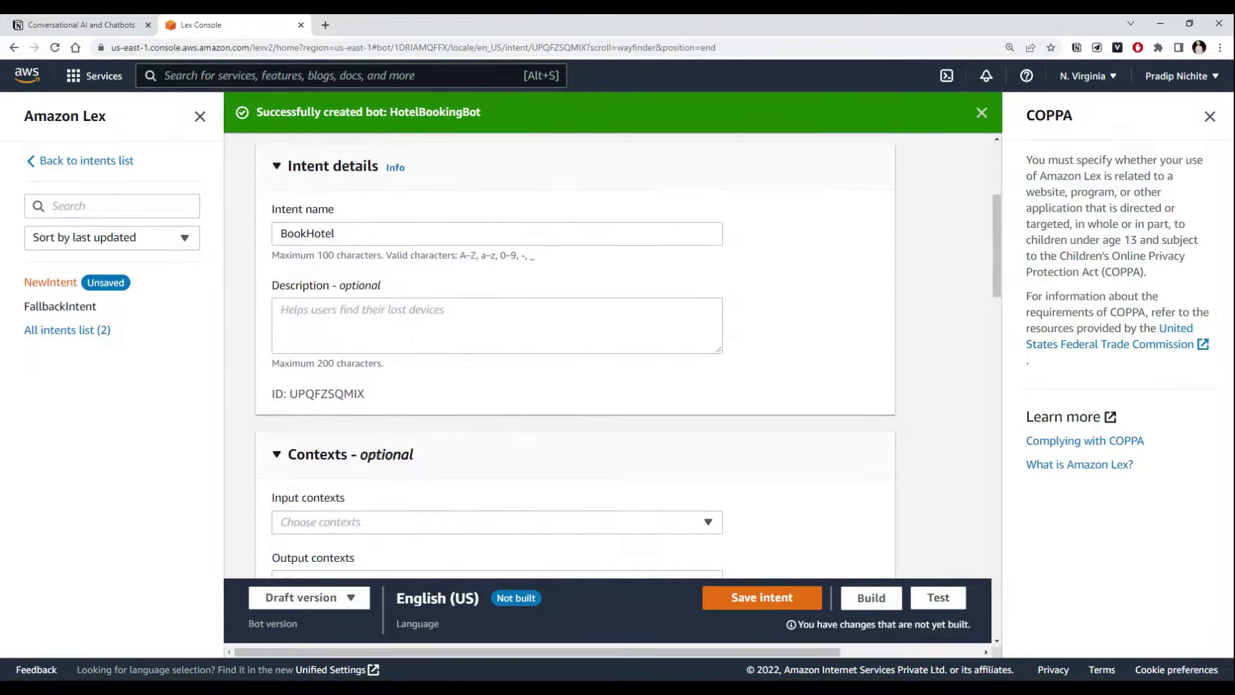
pyautogui.click(421, 325)
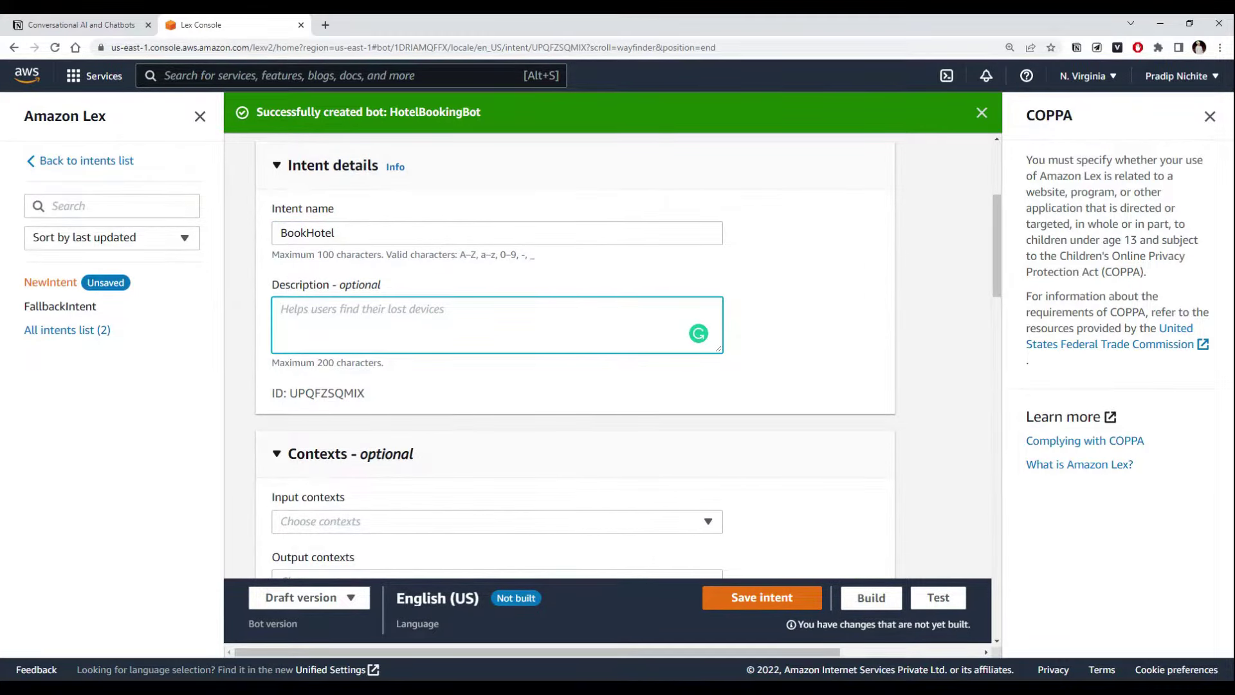
pyautogui.scroll(-3, 331, 254)
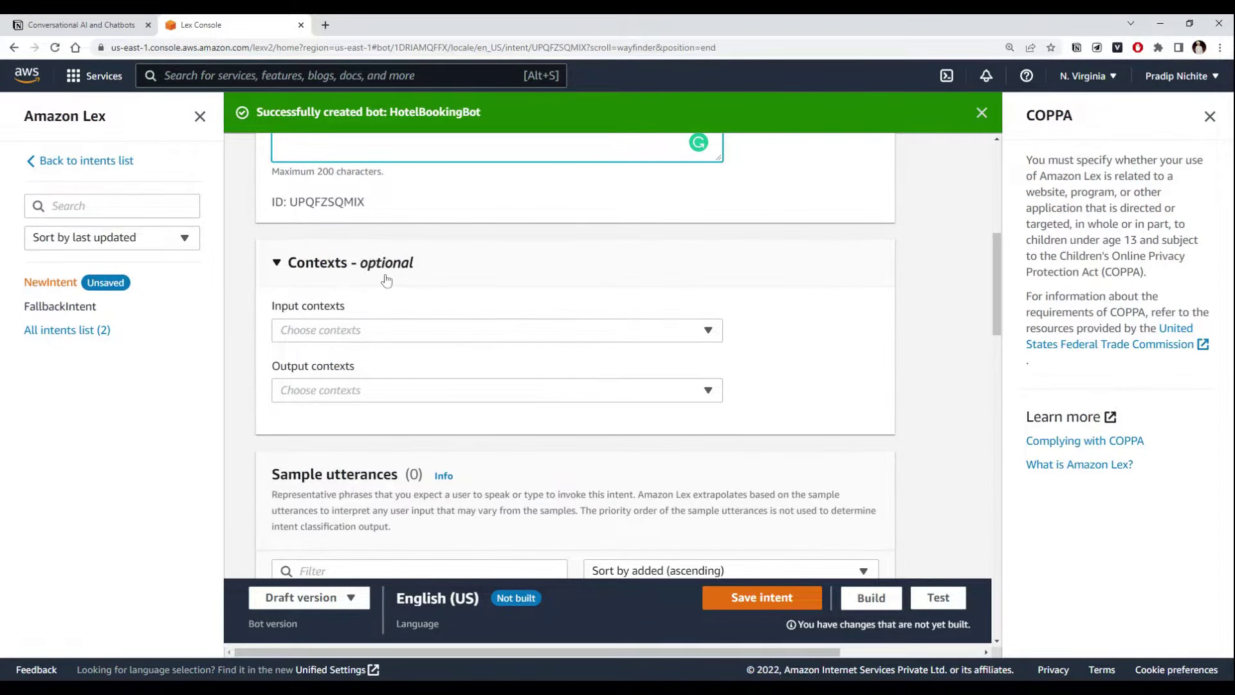
pyautogui.scroll(2, 324, 195)
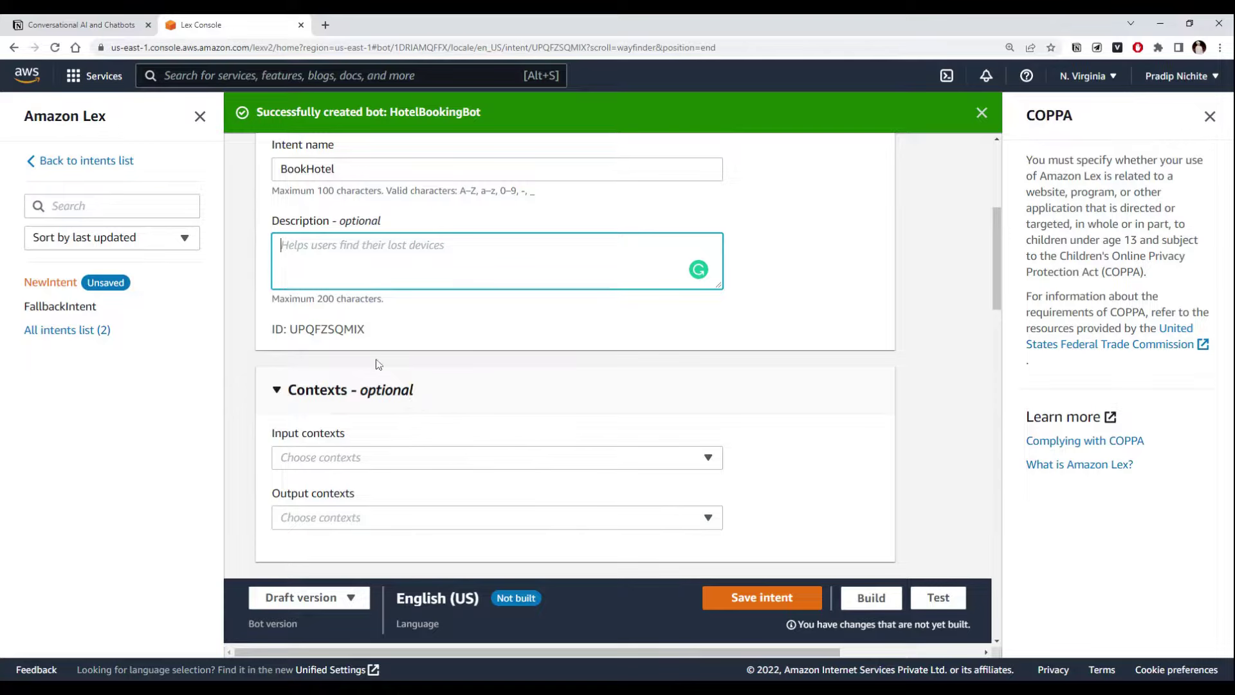
pyautogui.click(473, 380)
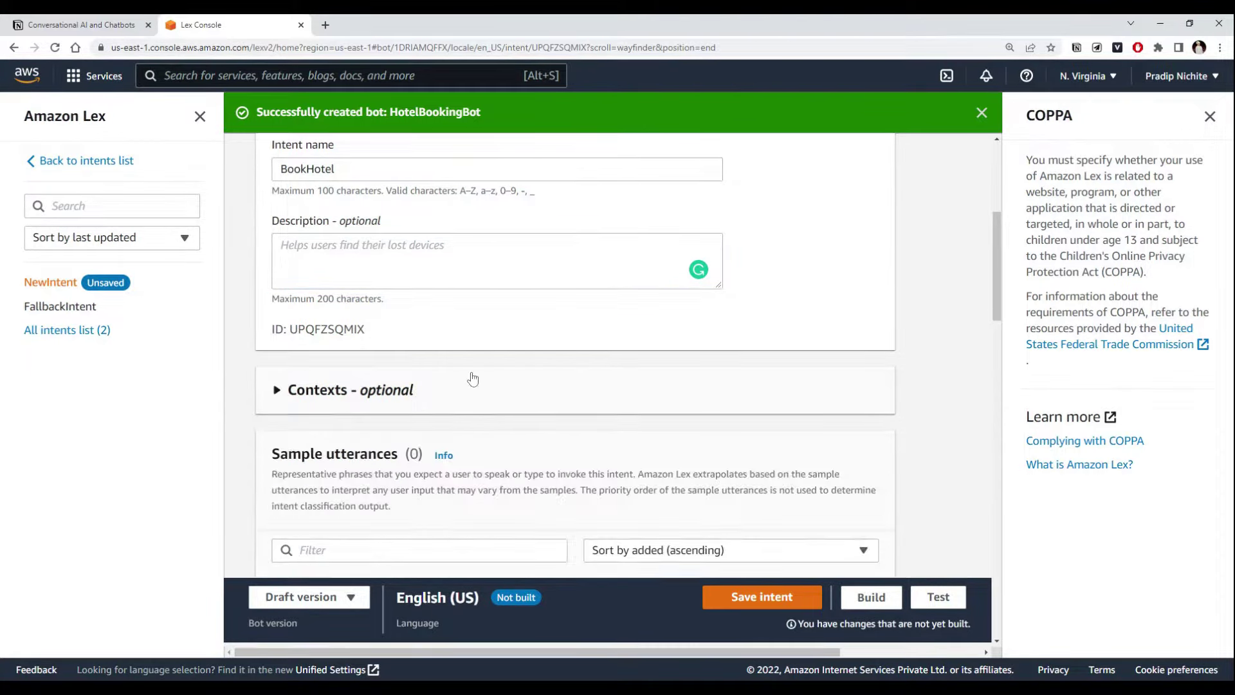
# - Look over the Sample utterances section of the BookHotel intent
pyautogui.scroll(-3, 472, 379)
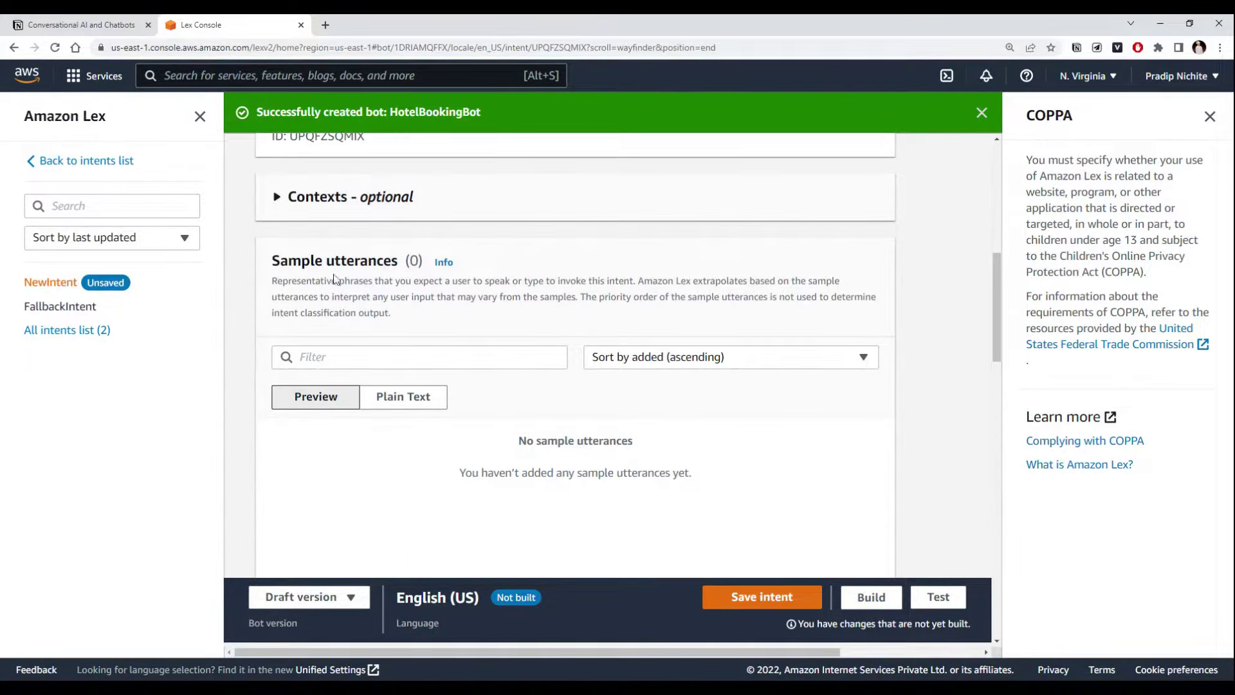
pyautogui.scroll(-1, 346, 264)
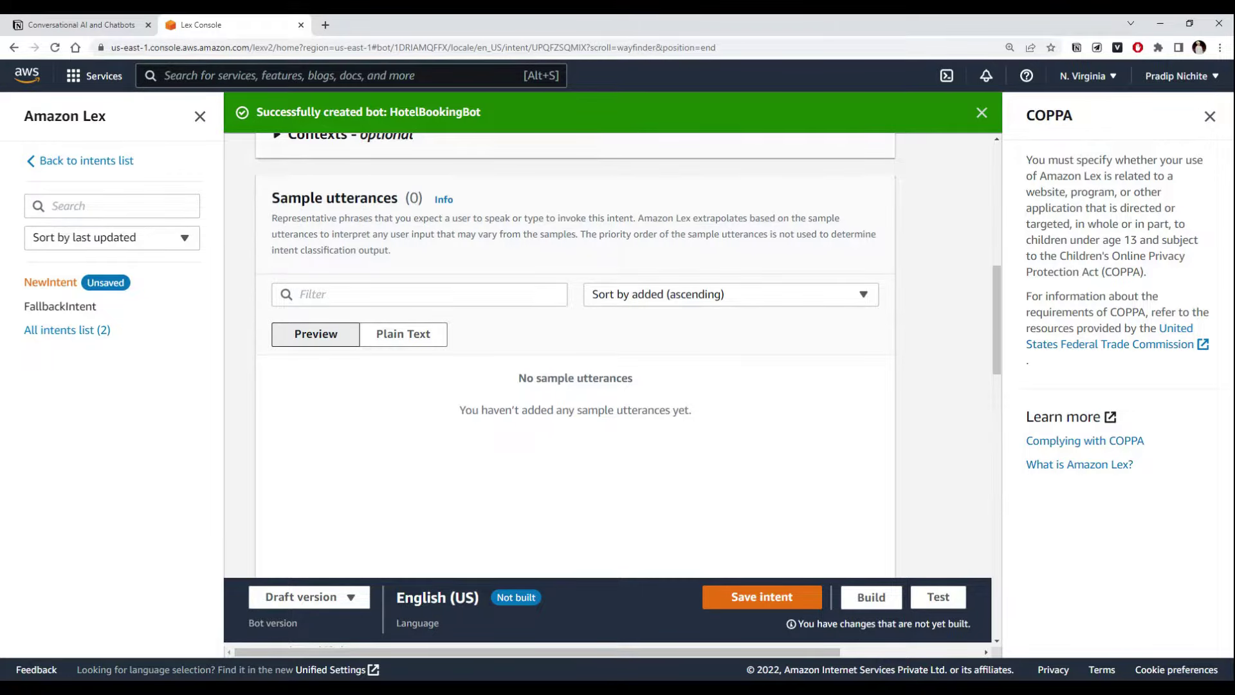
pyautogui.scroll(3, 399, 238)
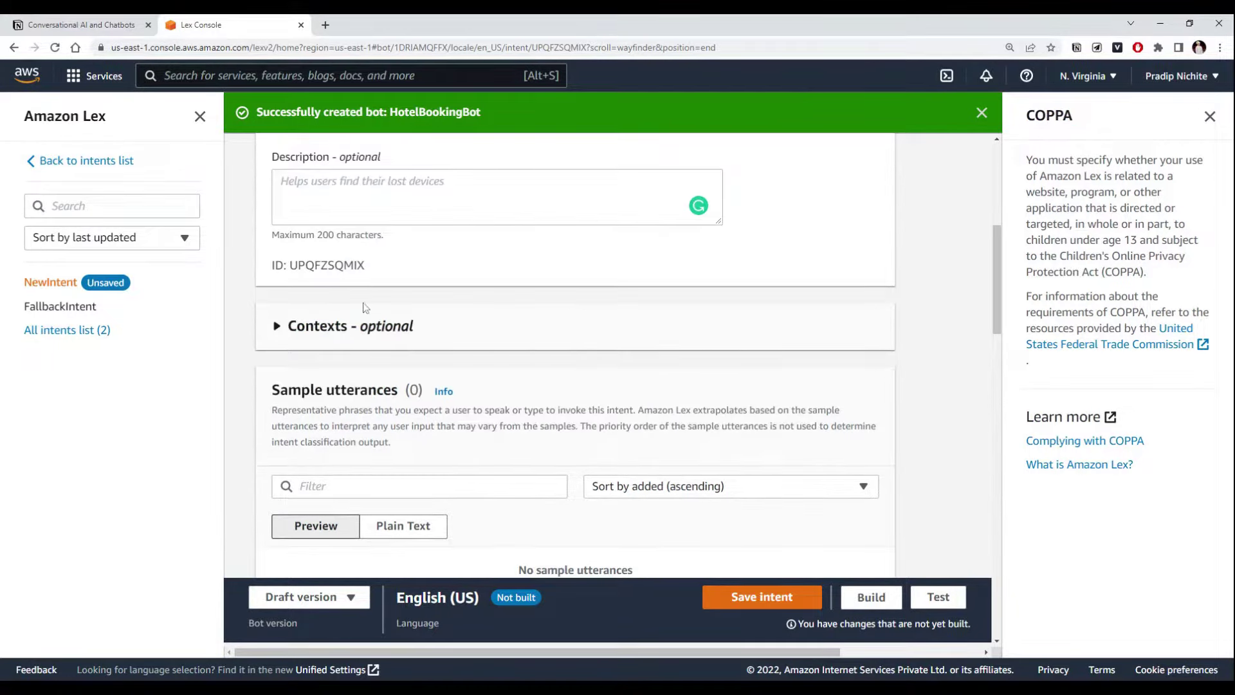
# - Copy "Book a hotel" from the Notion notes and add it as a sample utterance of the intent in the Lex console
pyautogui.scroll(2, 364, 306)
pyautogui.scroll(-5, 364, 306)
pyautogui.scroll(-4, 375, 311)
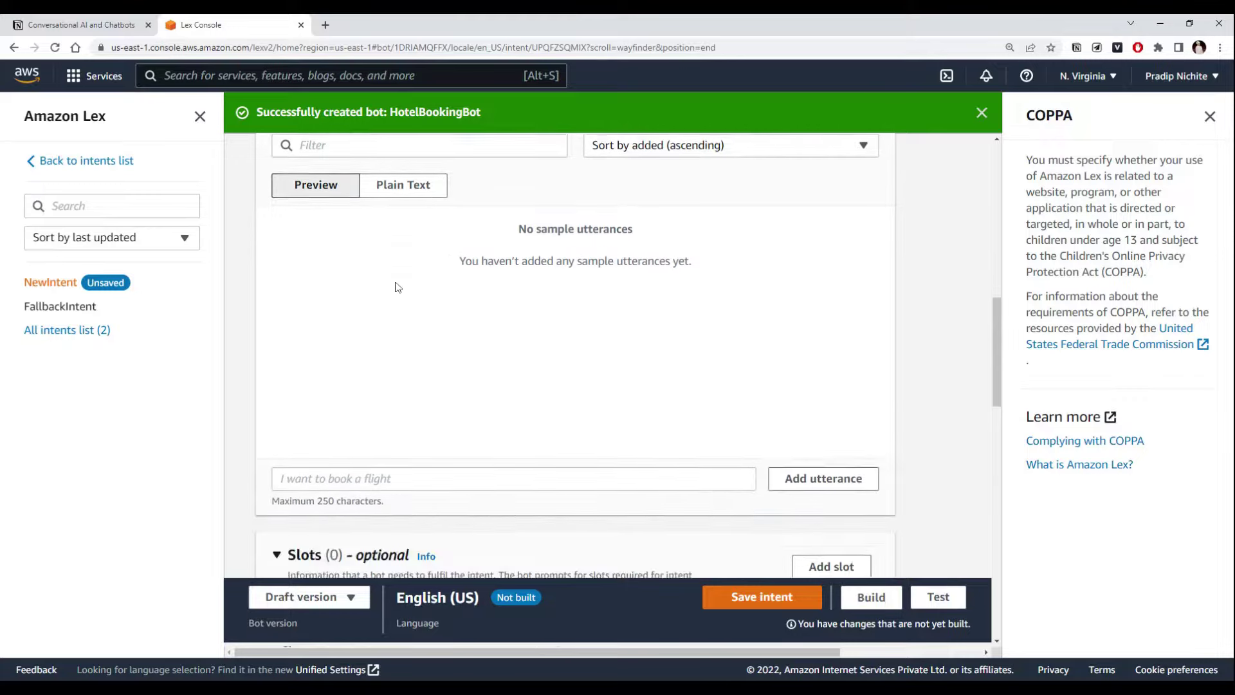
pyautogui.click(350, 372)
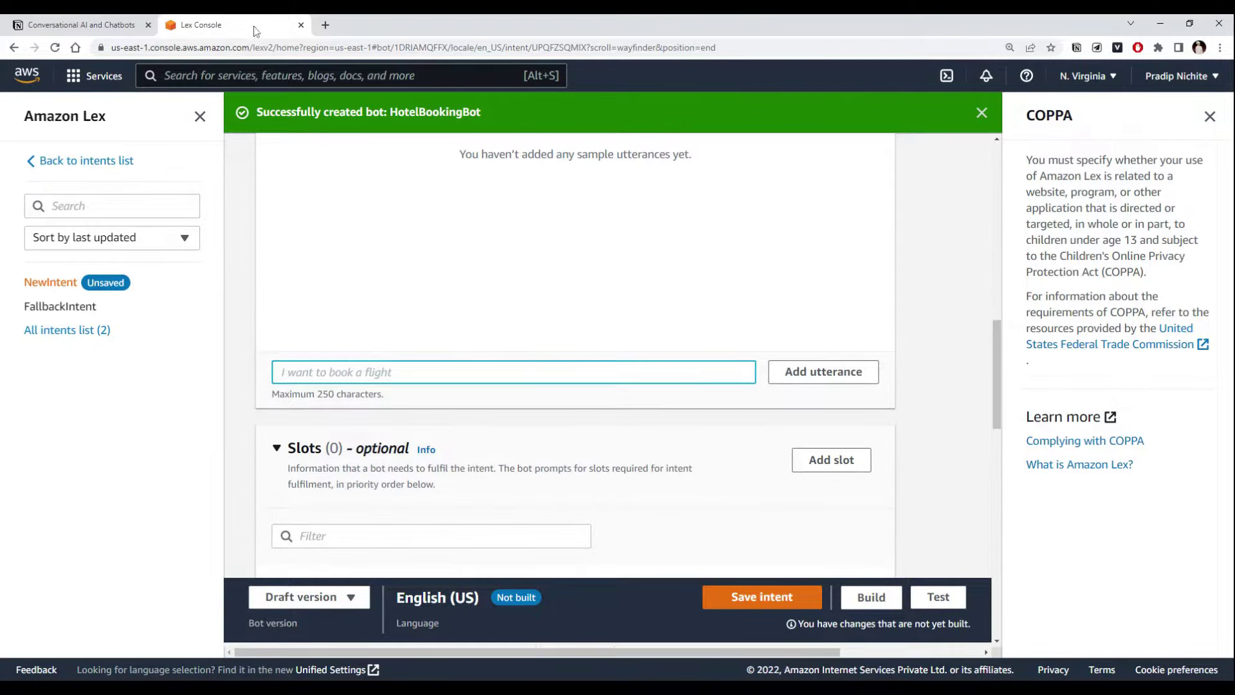
pyautogui.click(83, 24)
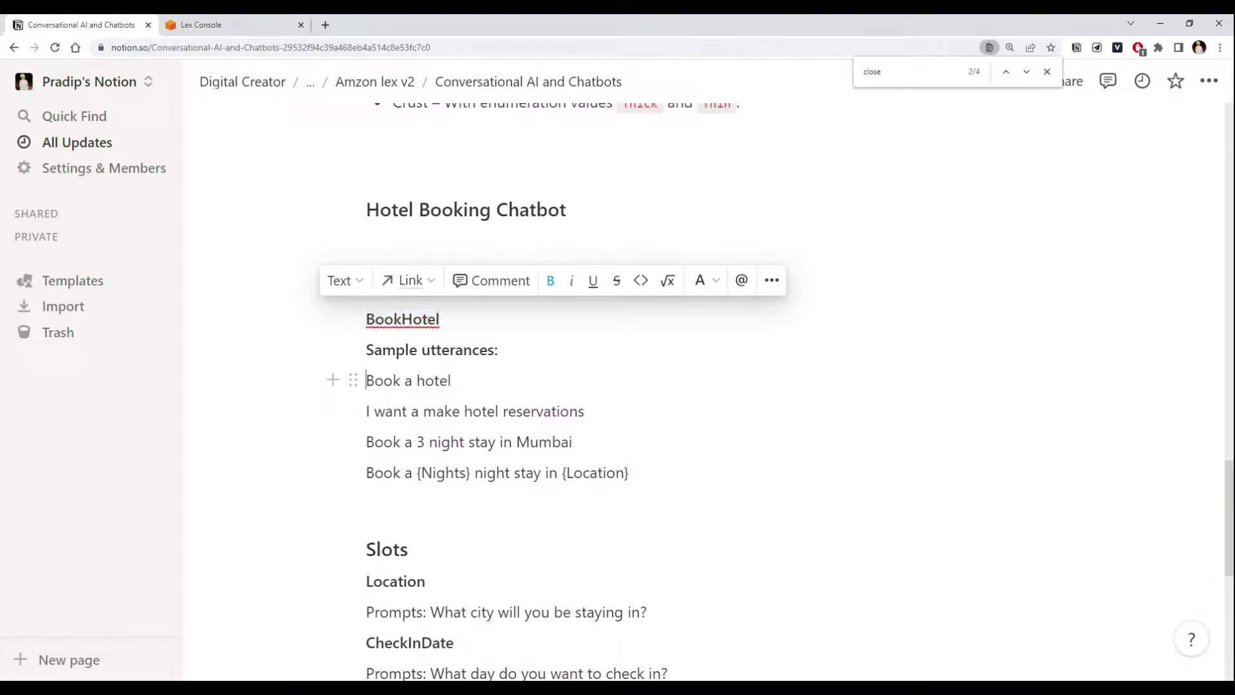
pyautogui.moveTo(366, 380); pyautogui.dragTo(451, 381)
pyautogui.hotkey('ctrl', 'c')
pyautogui.click(202, 24)
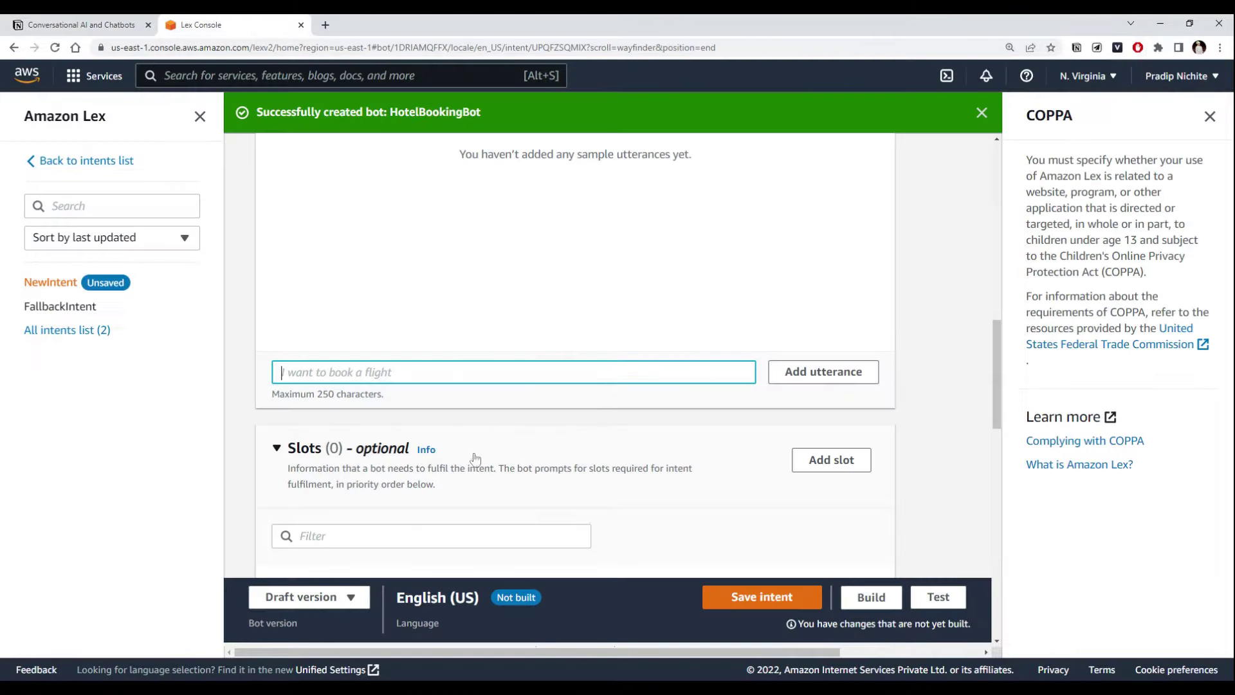
pyautogui.hotkey('ctrl', 'v')
pyautogui.click(781, 376)
pyautogui.scroll(3, 394, 194)
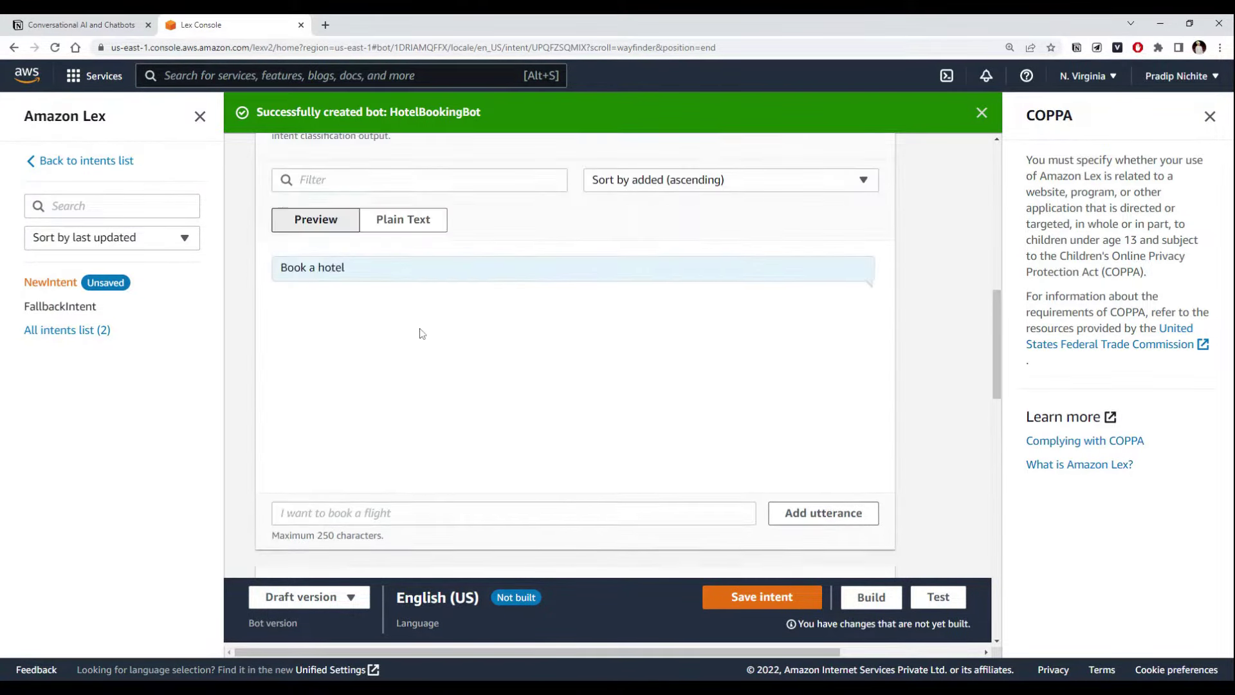
# - Copy "I want a make hotel reservations" from the Notion notes and add it as the second sample utterance in the Lex console
pyautogui.click(102, 25)
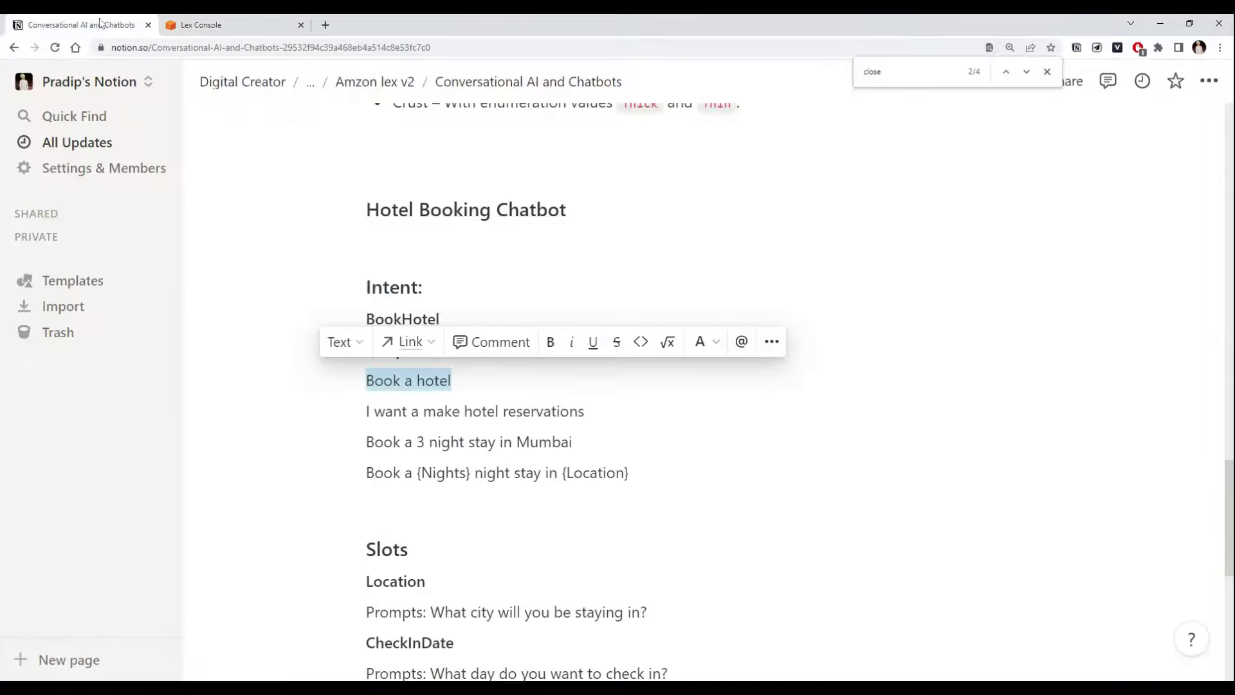
pyautogui.moveTo(366, 411); pyautogui.dragTo(584, 411)
pyautogui.hotkey('ctrl', 'c')
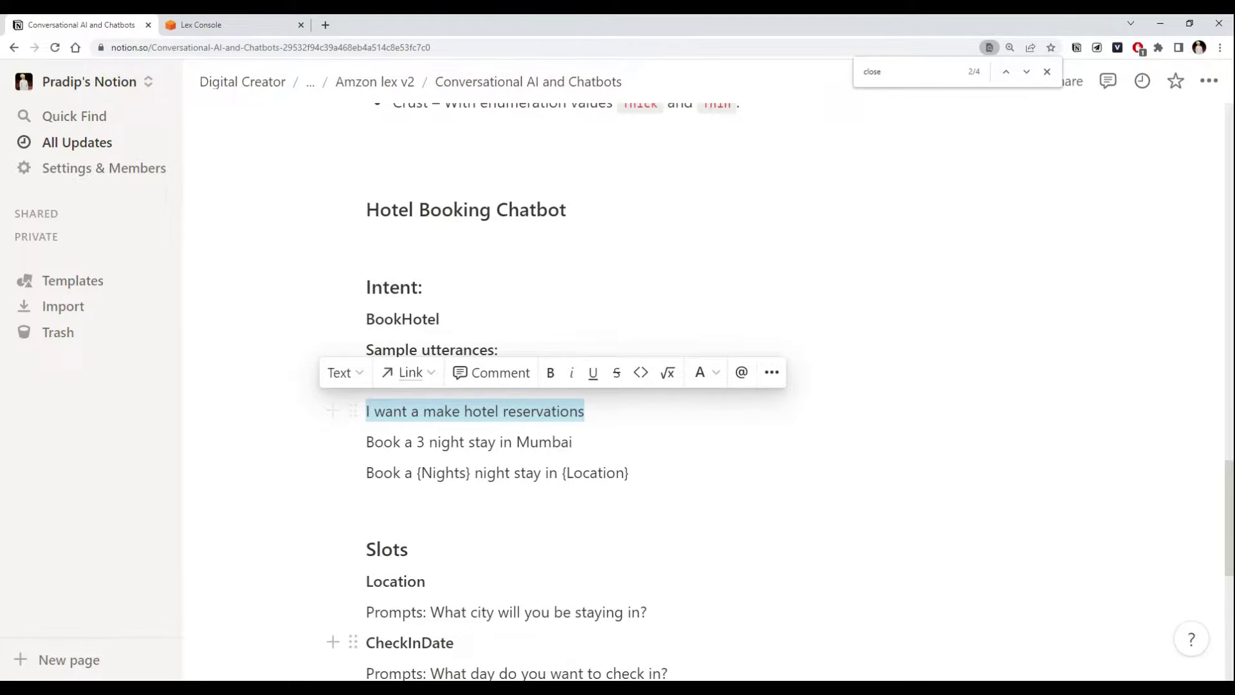
pyautogui.click(205, 25)
pyautogui.click(422, 555)
pyautogui.hotkey('ctrl', 'v')
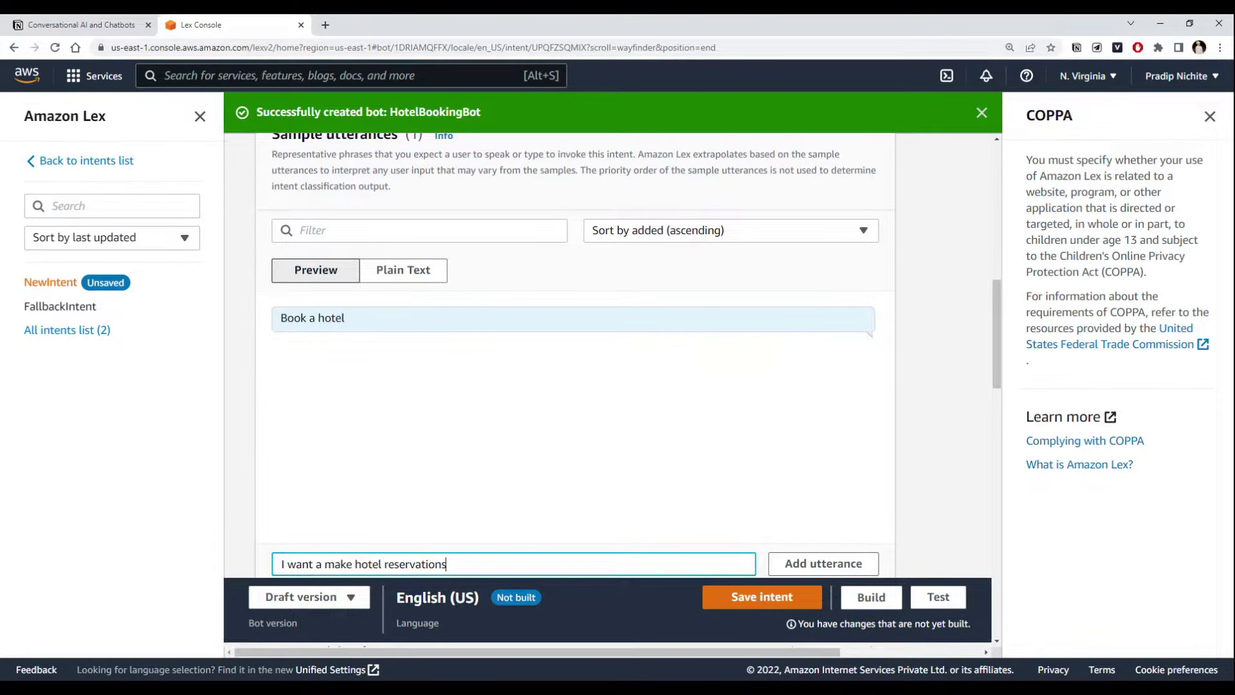
pyautogui.scroll(-1, 733, 513)
pyautogui.click(805, 508)
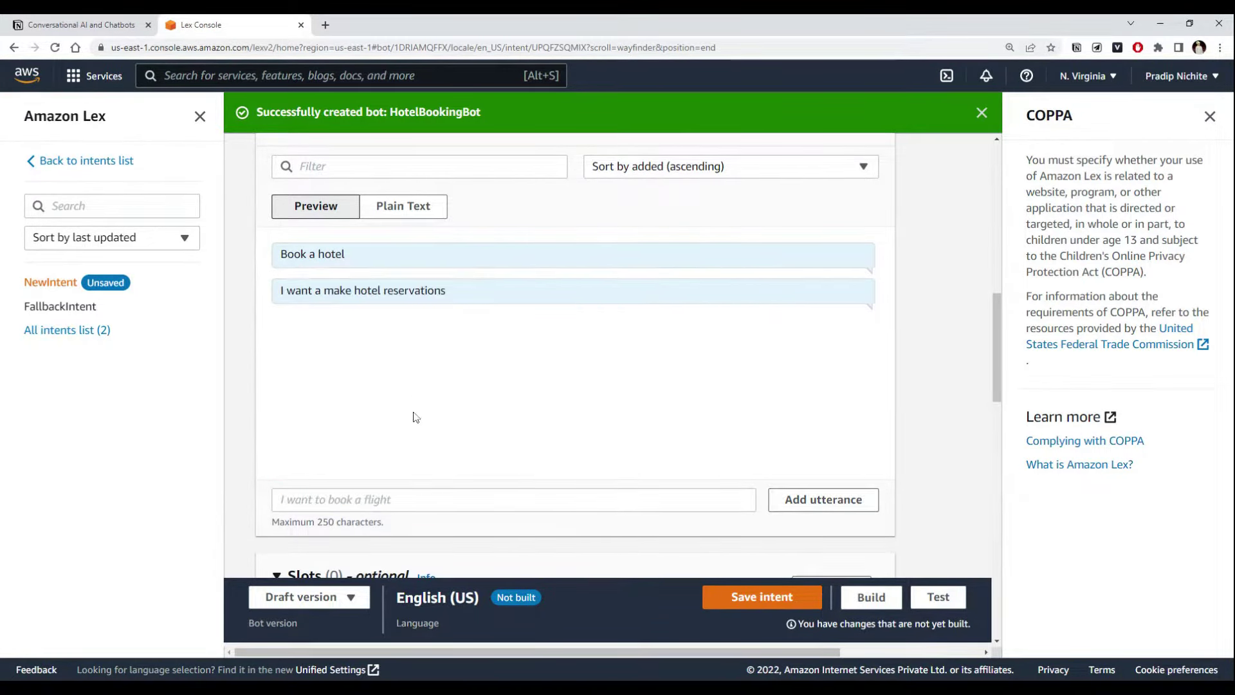
# - Copy "Book a 3 night stay in Mumbai" from the Notion notes and enter it as a new utterance text in the Lex console without adding it
pyautogui.hotkey('ctrl', 'shift', 'Tab')
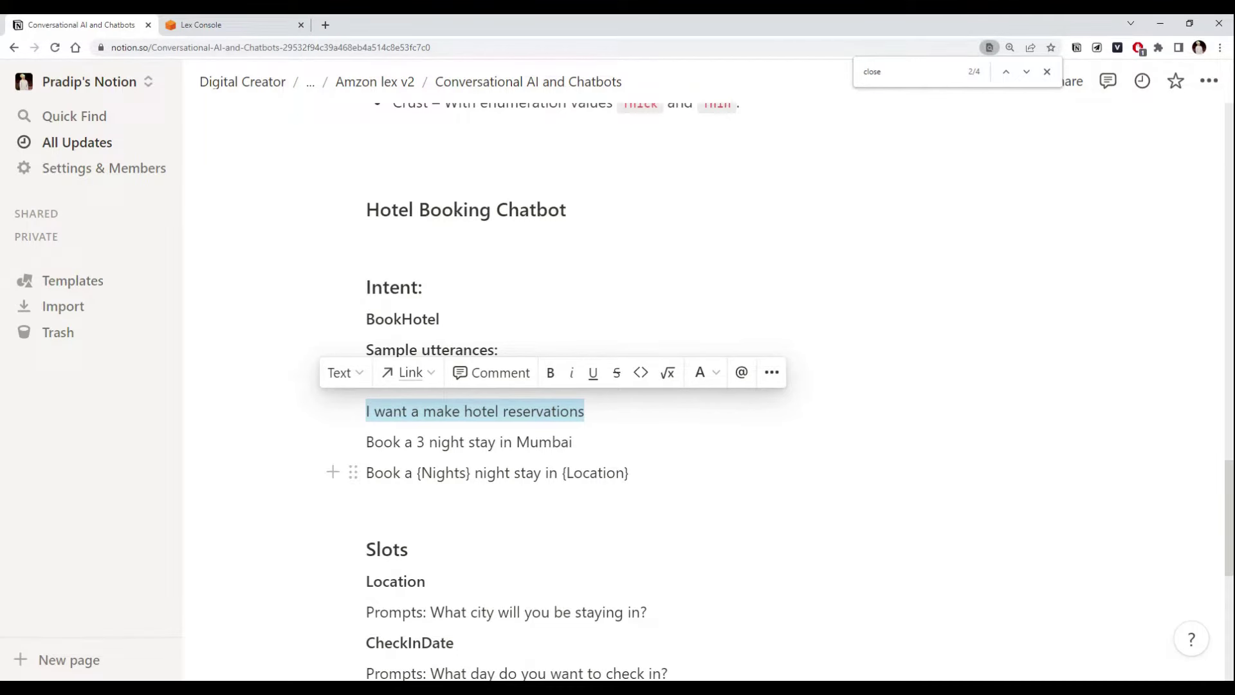
pyautogui.moveTo(366, 442); pyautogui.dragTo(572, 442)
pyautogui.hotkey('ctrl', 'c')
pyautogui.hotkey('ctrl', 'Tab')
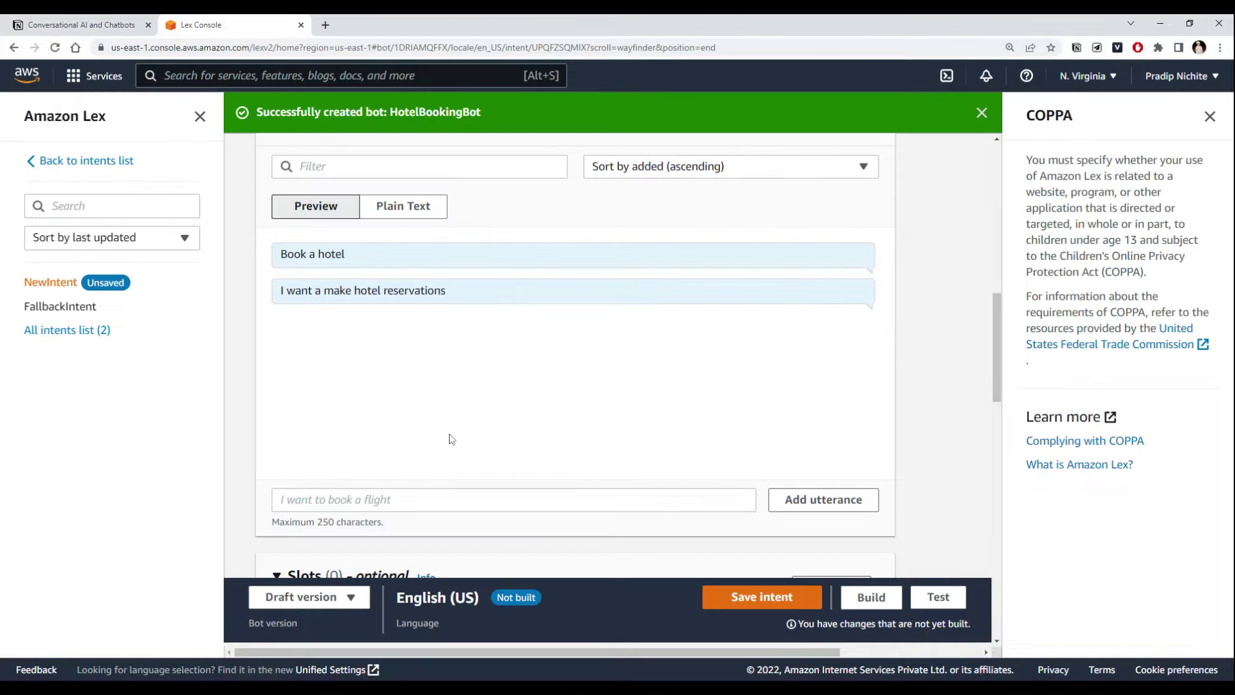
pyautogui.click(513, 499)
pyautogui.hotkey('ctrl', 'v')
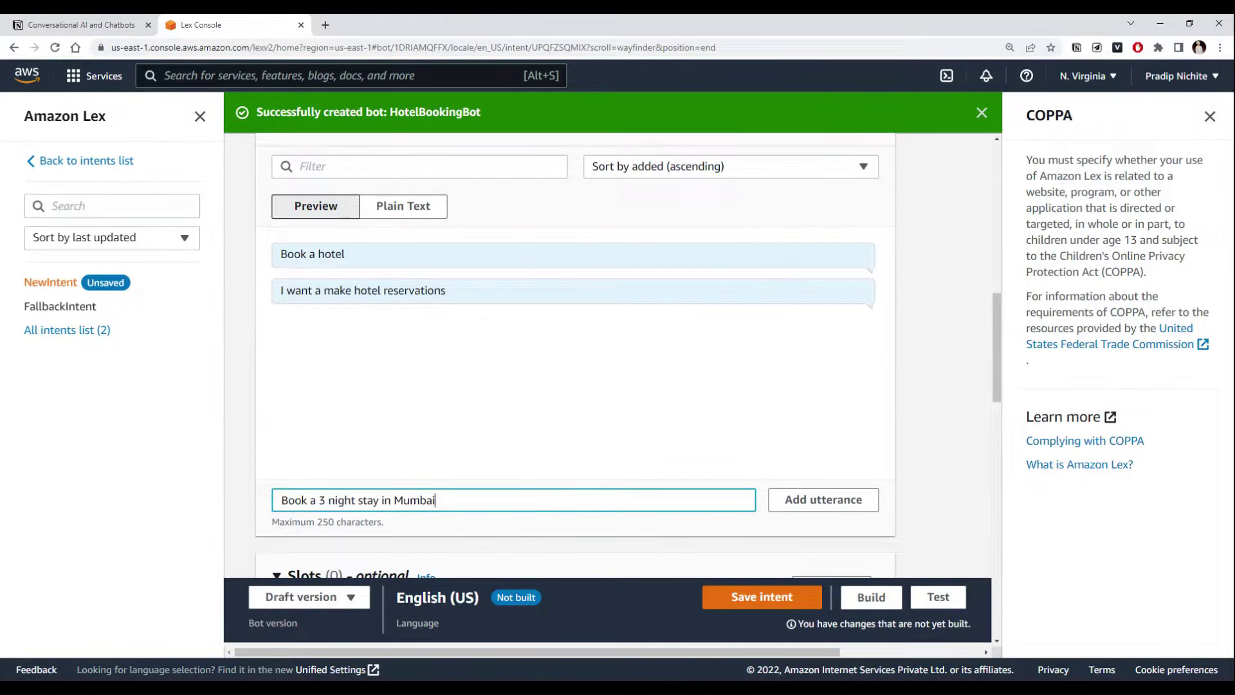
pyautogui.scroll(-1, 504, 472)
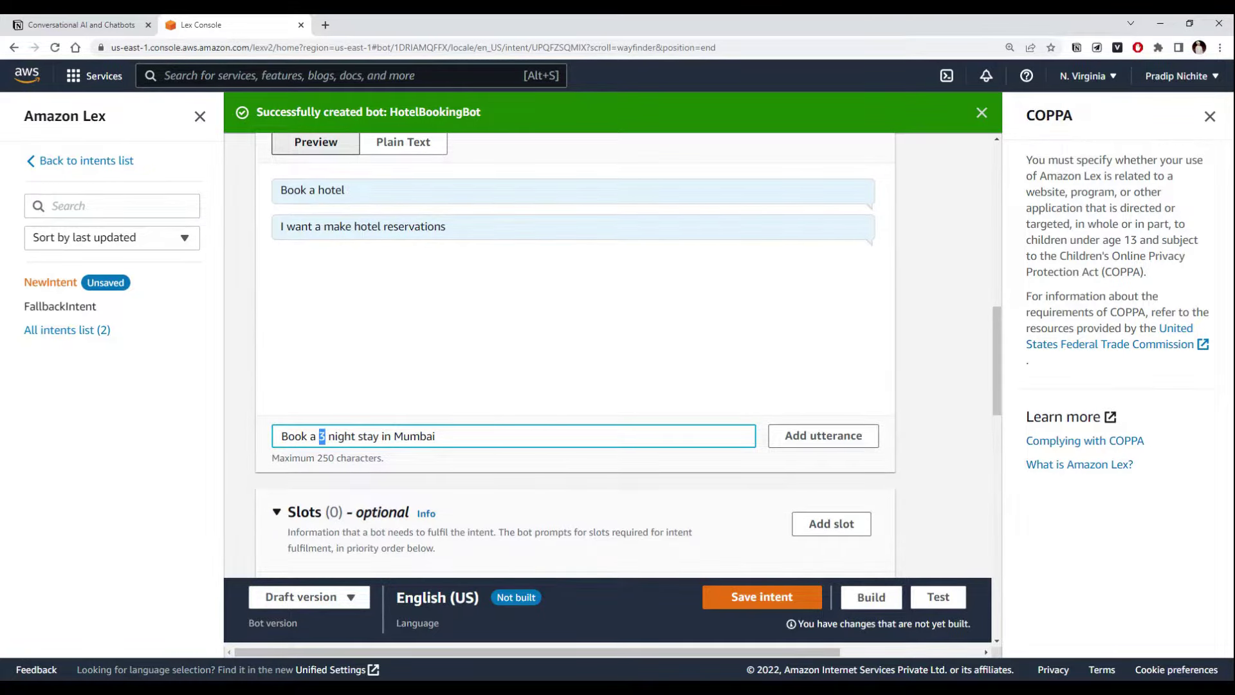
pyautogui.scroll(-1, 454, 442)
pyautogui.click(454, 341)
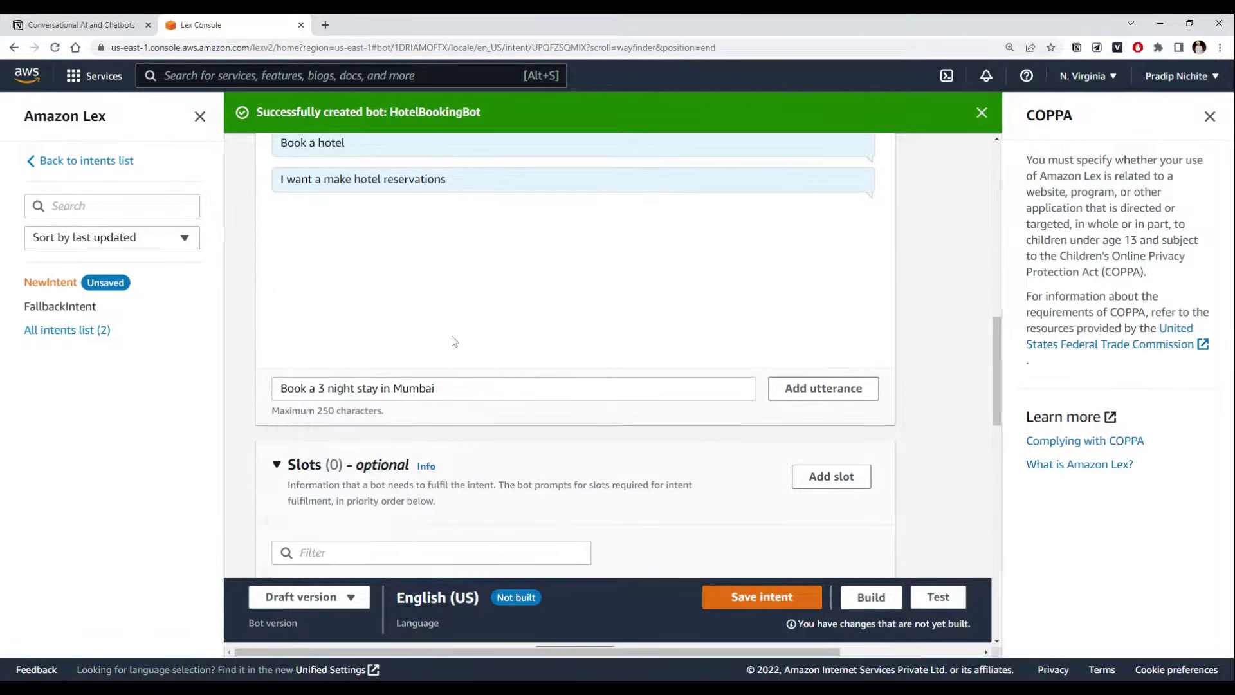
# - Review the BookHotel intent name and the sample utterances entered so far
pyautogui.scroll(4, 453, 341)
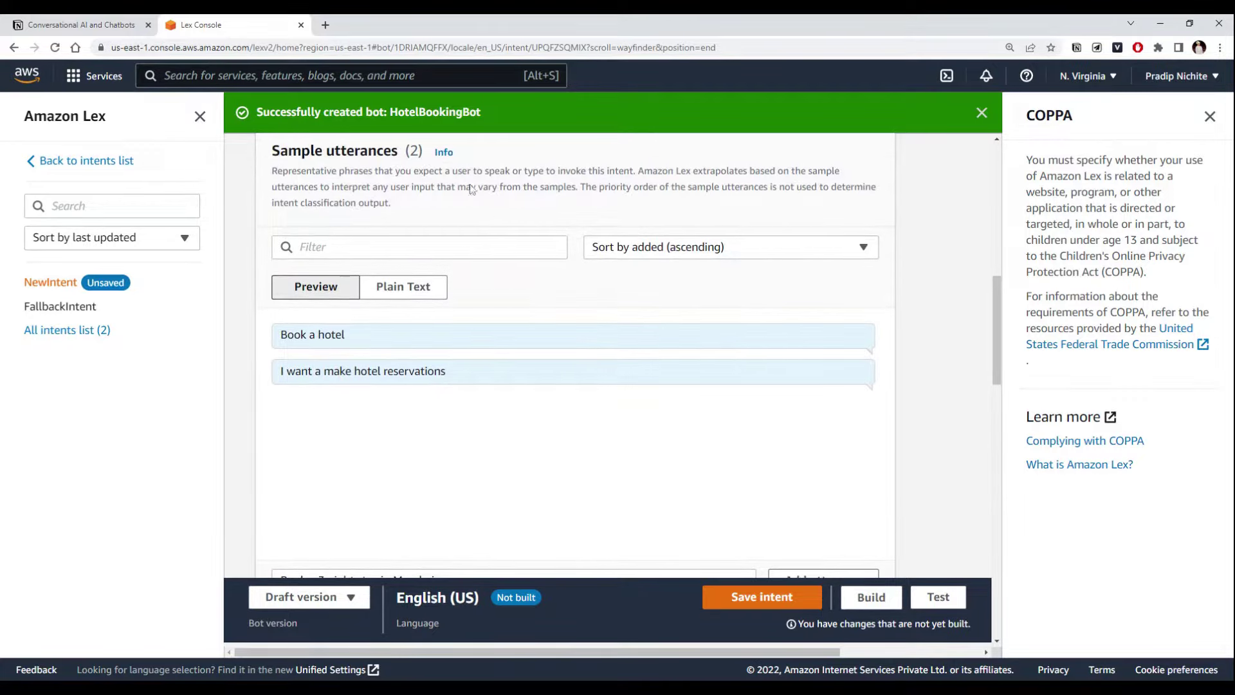
pyautogui.scroll(6, 447, 232)
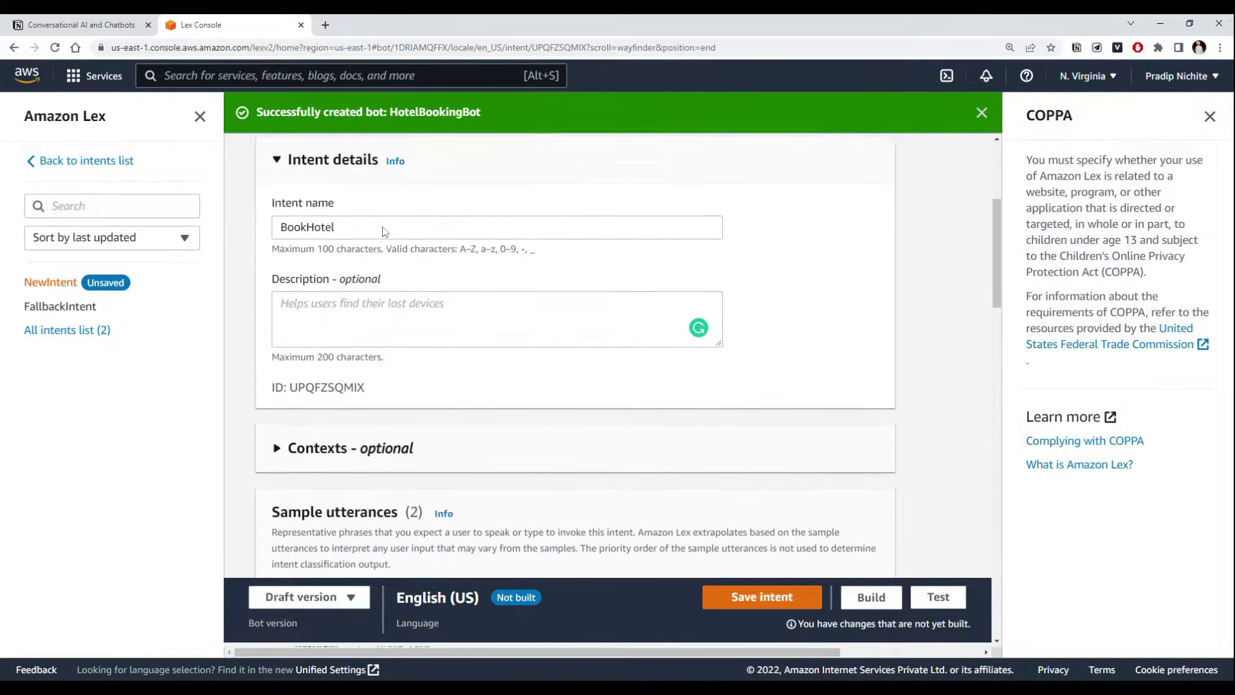
pyautogui.doubleClick(308, 250)
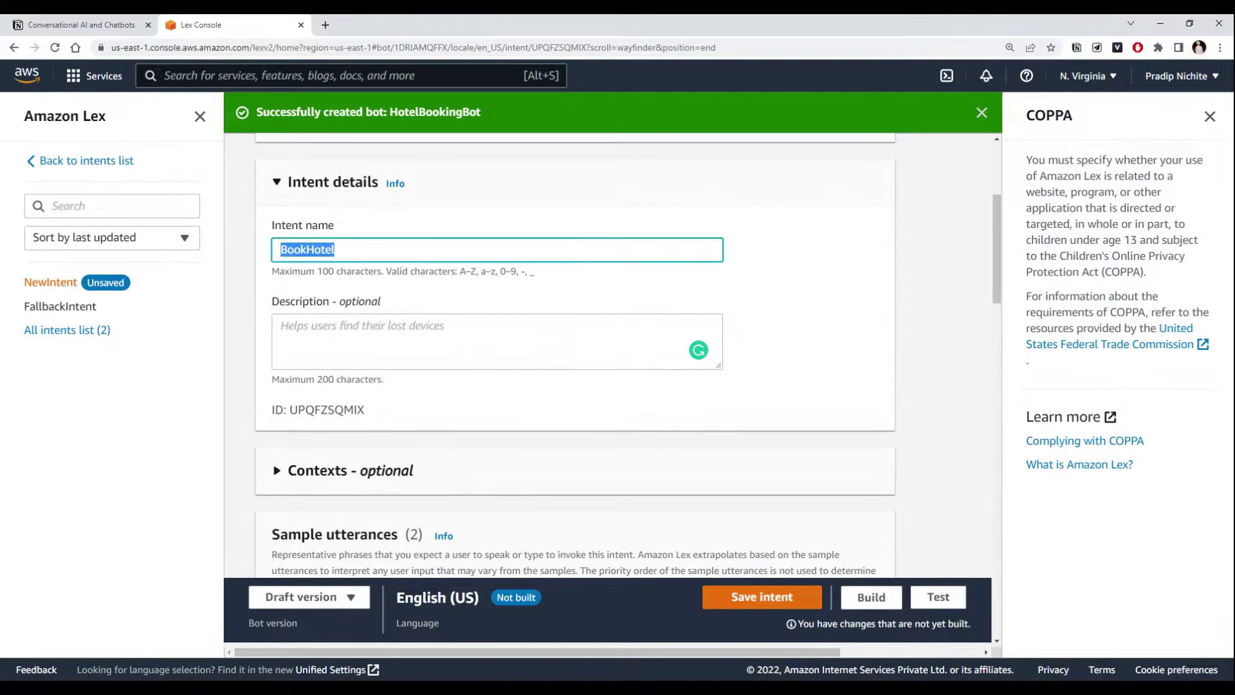
pyautogui.click(470, 306)
pyautogui.scroll(-6, 468, 306)
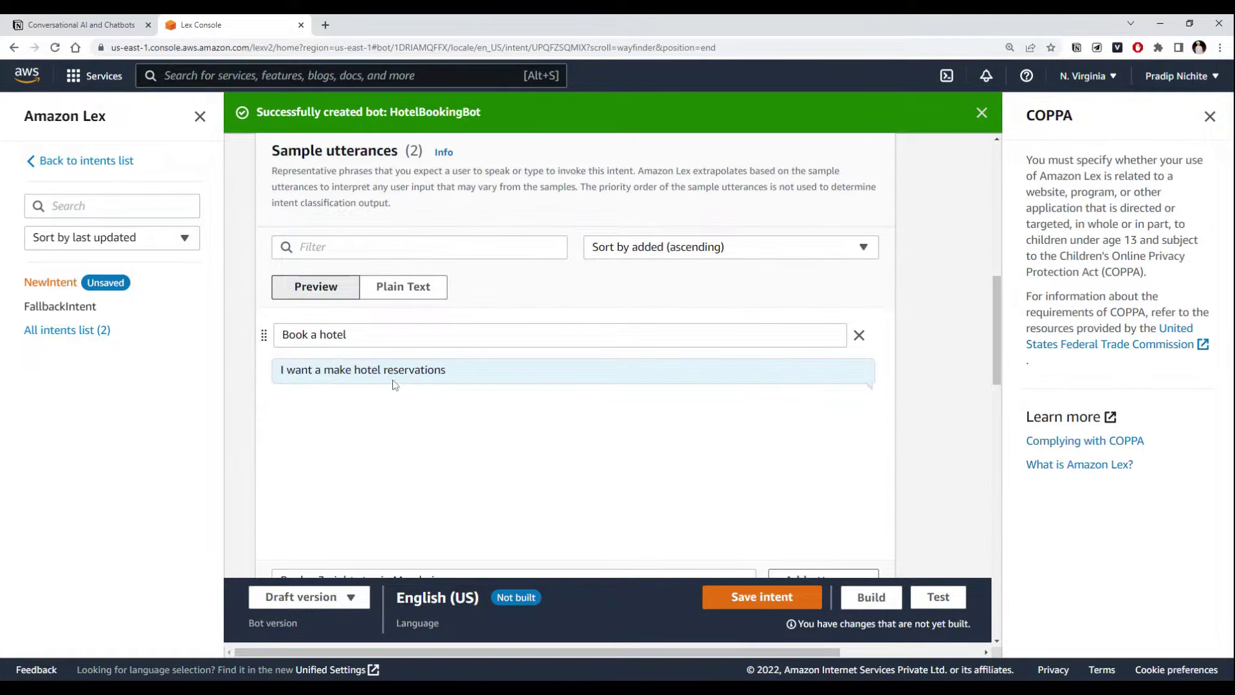
pyautogui.scroll(-1, 395, 384)
pyautogui.scroll(-2, 433, 451)
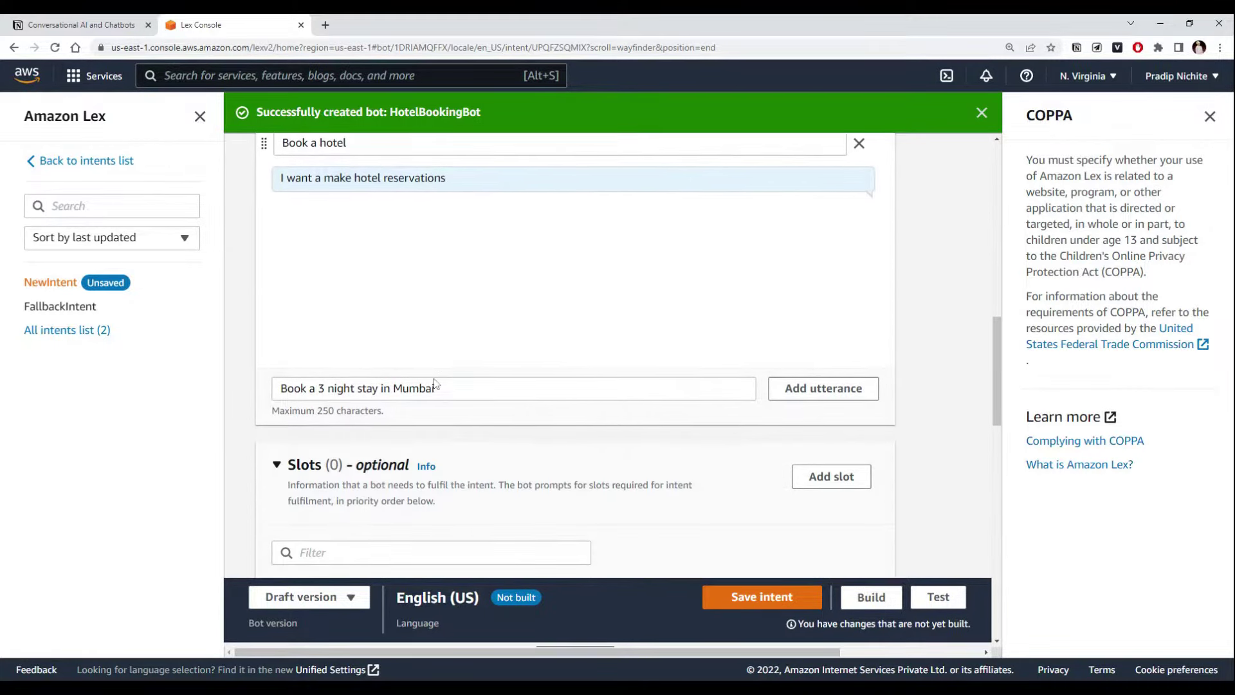
# - Turn the number 3 in the new utterance text into a slot with the built-in type AMAZON.Number
pyautogui.click(435, 388)
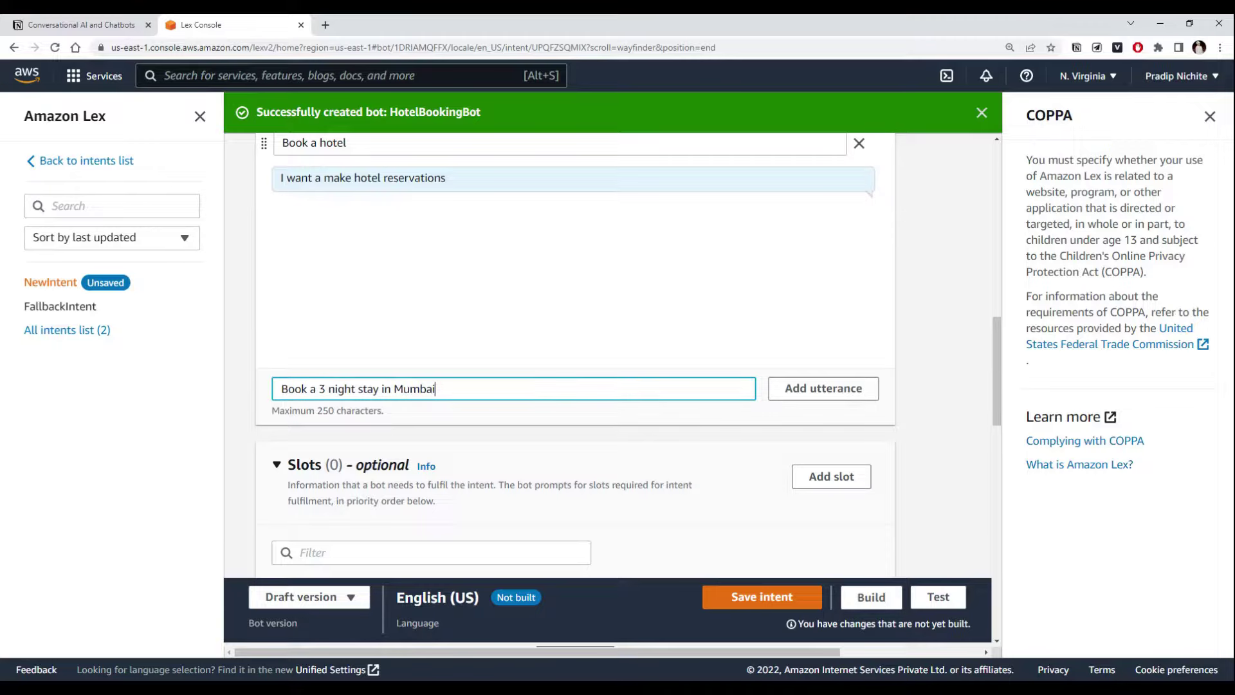
pyautogui.scroll(-1, 425, 351)
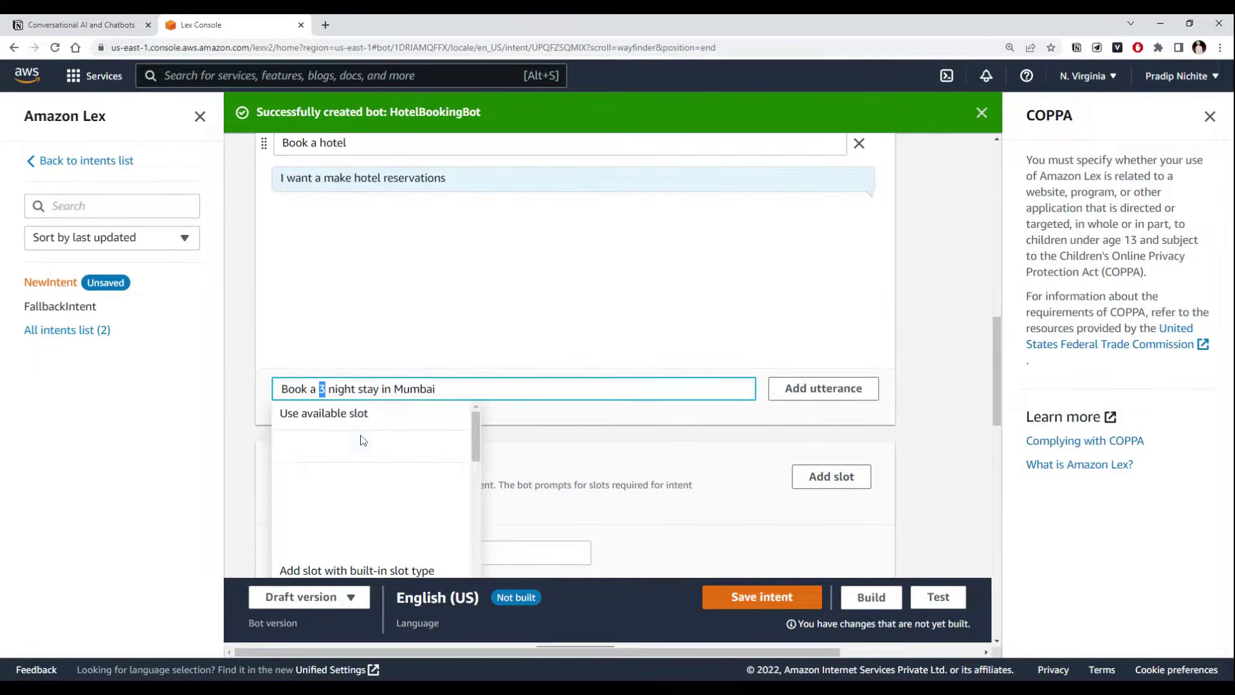
pyautogui.scroll(-2, 388, 429)
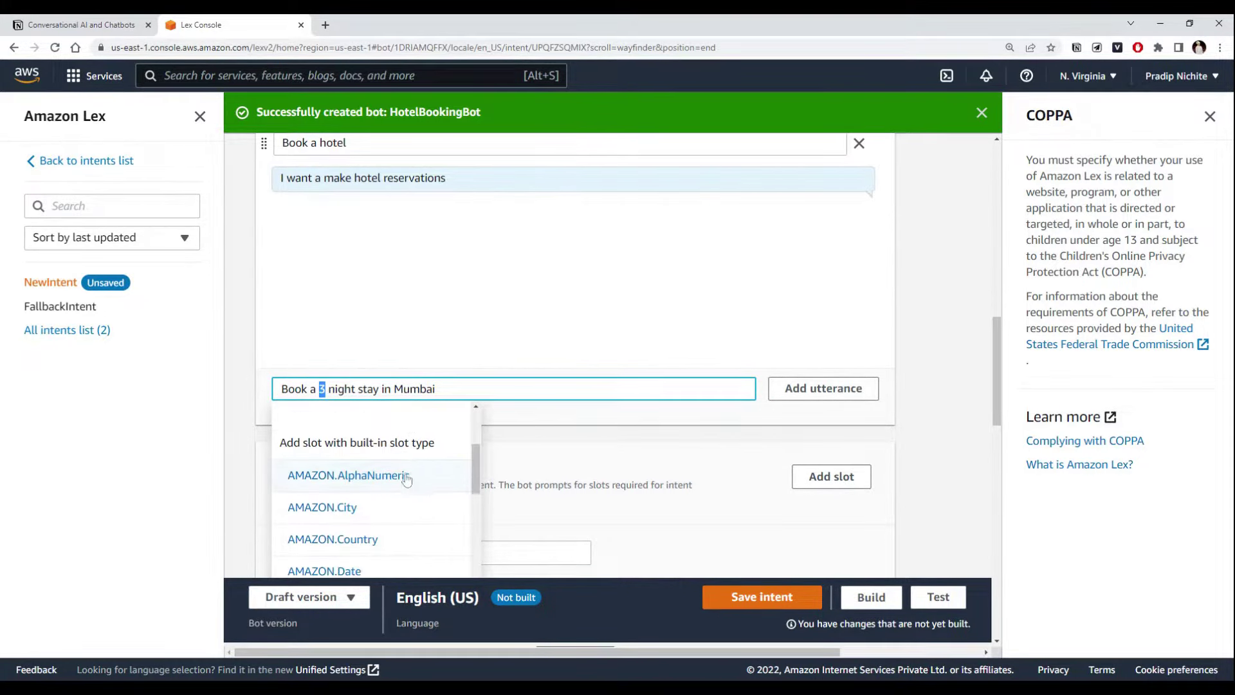
pyautogui.scroll(1, 329, 423)
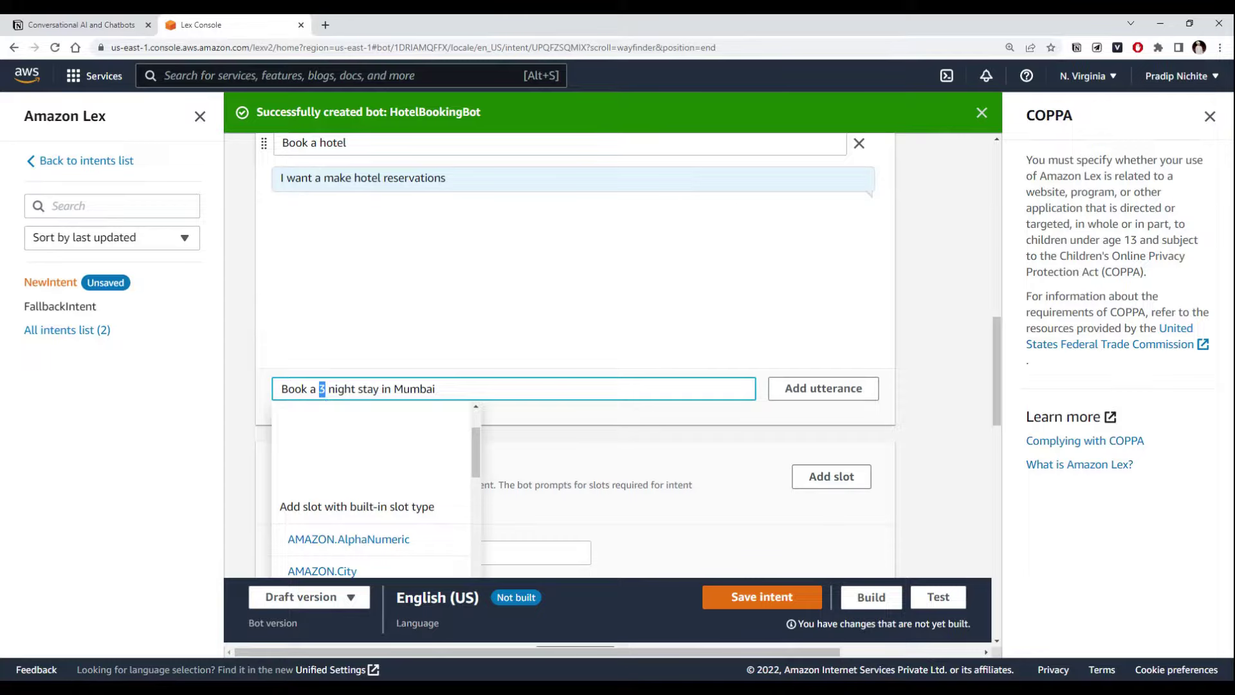
pyautogui.scroll(-1, 386, 515)
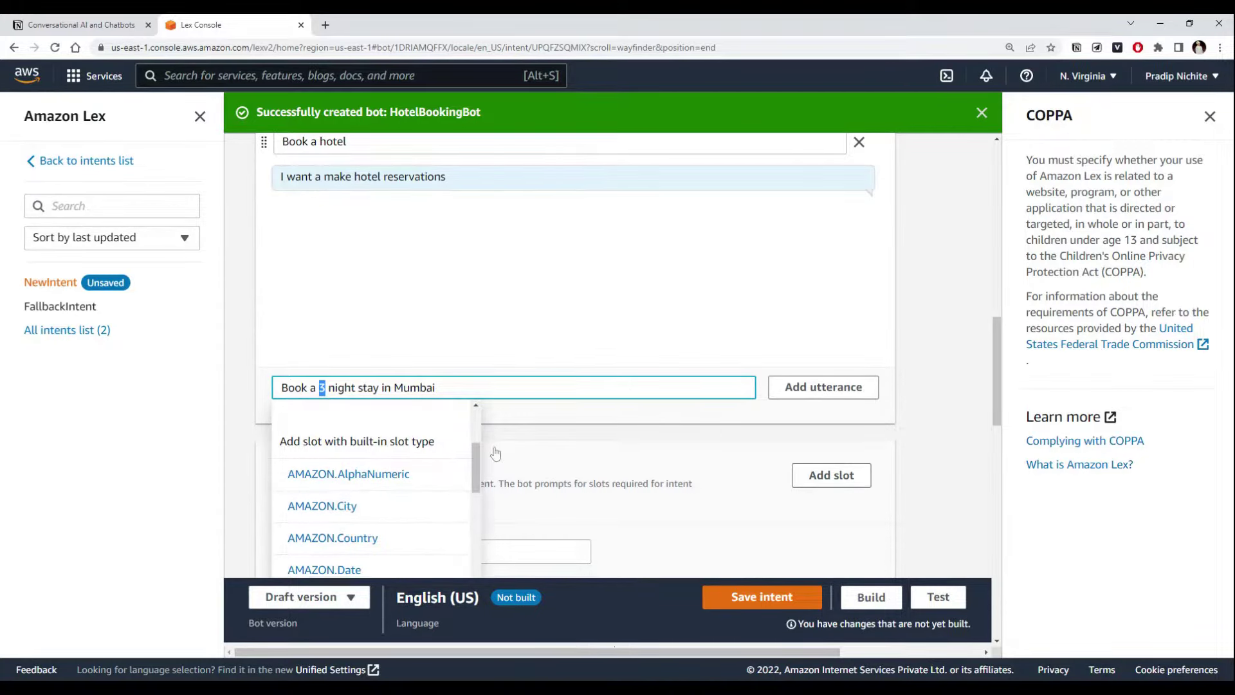
pyautogui.scroll(-1, 496, 453)
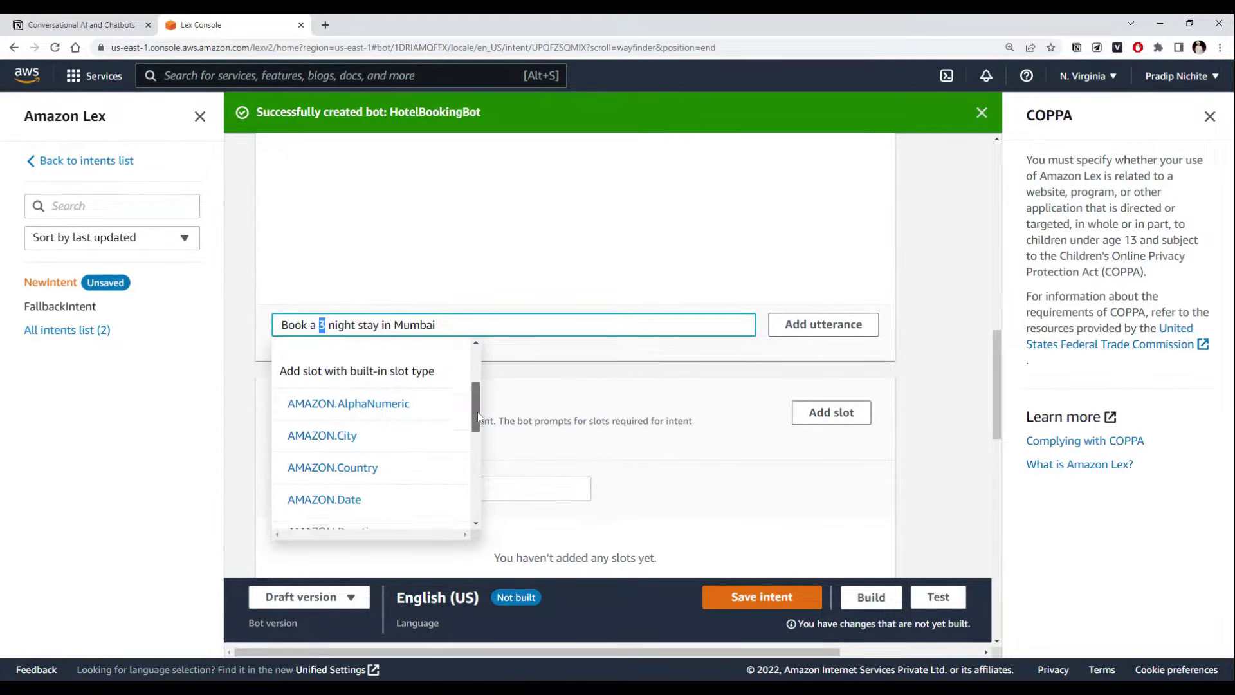
pyautogui.moveTo(478, 412); pyautogui.dragTo(476, 446)
pyautogui.click(405, 465)
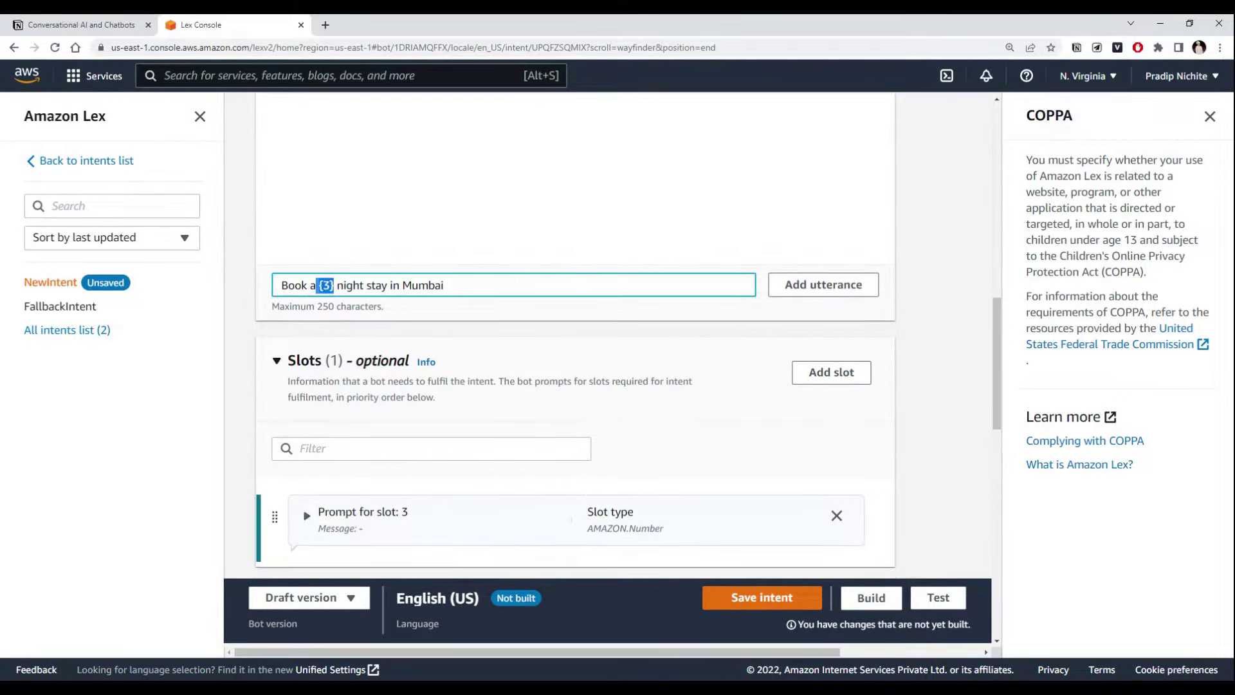
# - Turn the word Mumbai in the new utterance text into a slot with the built-in type AMAZON.City
pyautogui.click(416, 286)
pyautogui.doubleClick(419, 370)
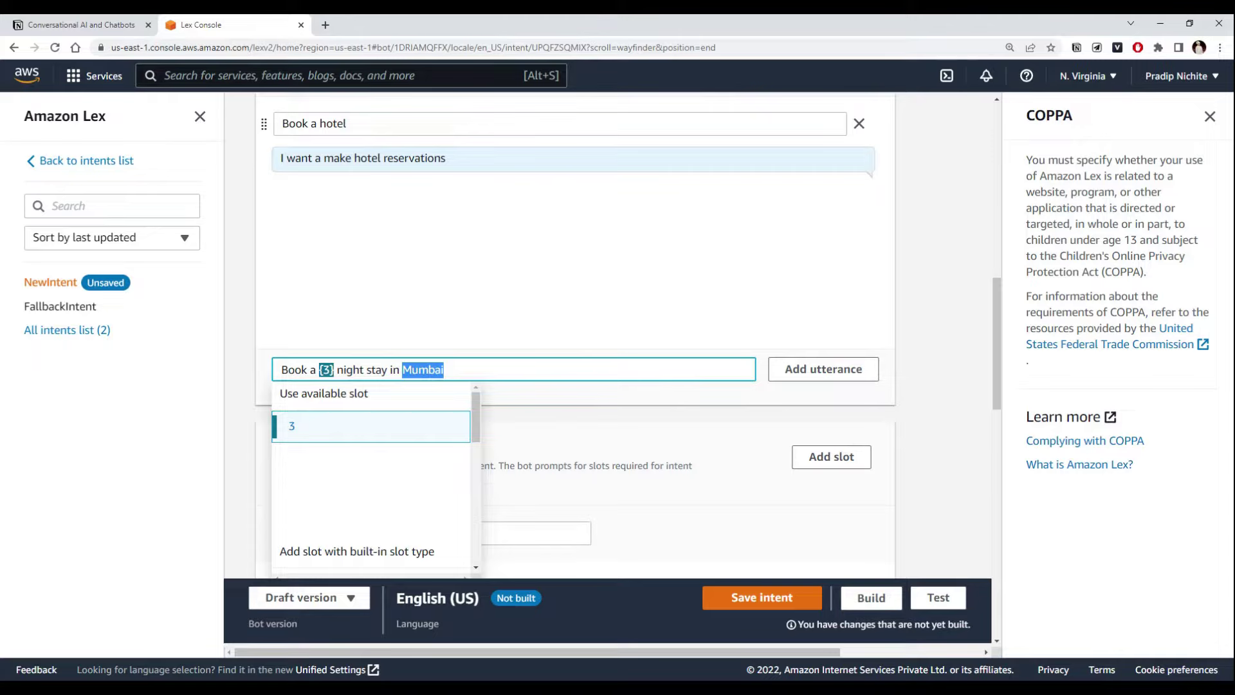
pyautogui.scroll(-1, 427, 321)
pyautogui.click(427, 303)
pyautogui.doubleClick(427, 303)
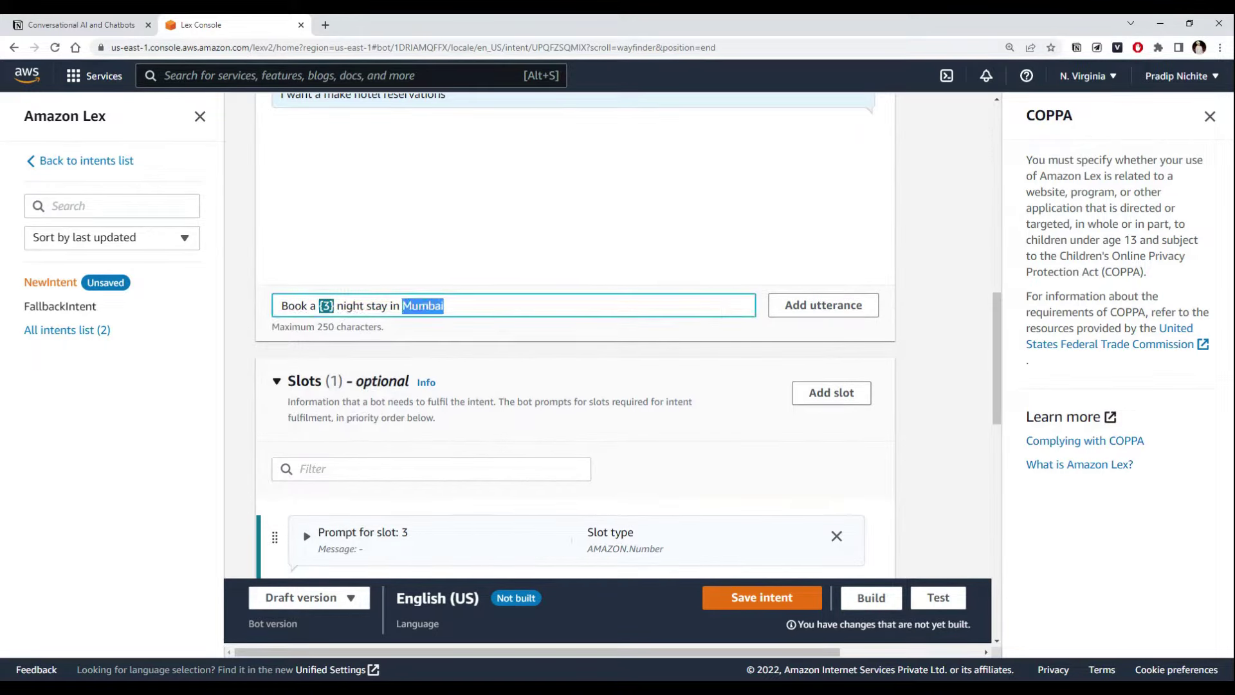
pyautogui.scroll(-2, 373, 476)
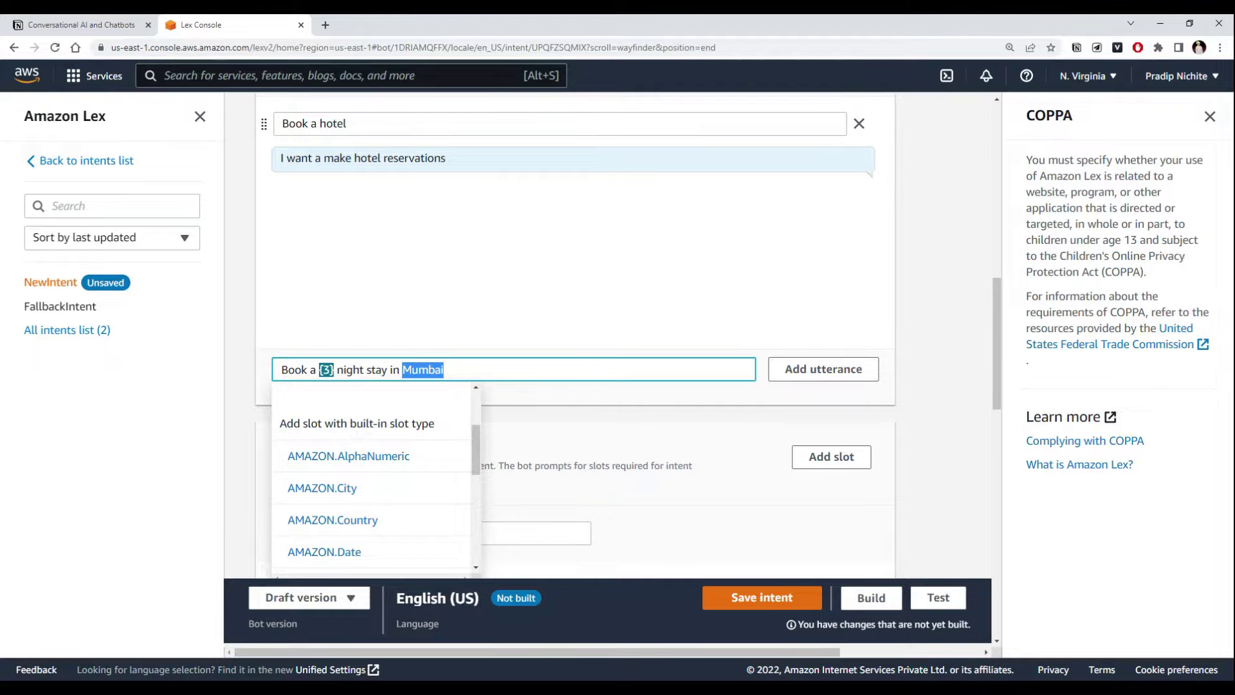
pyautogui.moveTo(476, 456)
pyautogui.mouseDown()
pyautogui.moveTo(473, 416)
pyautogui.moveTo(468, 466)
pyautogui.mouseUp()
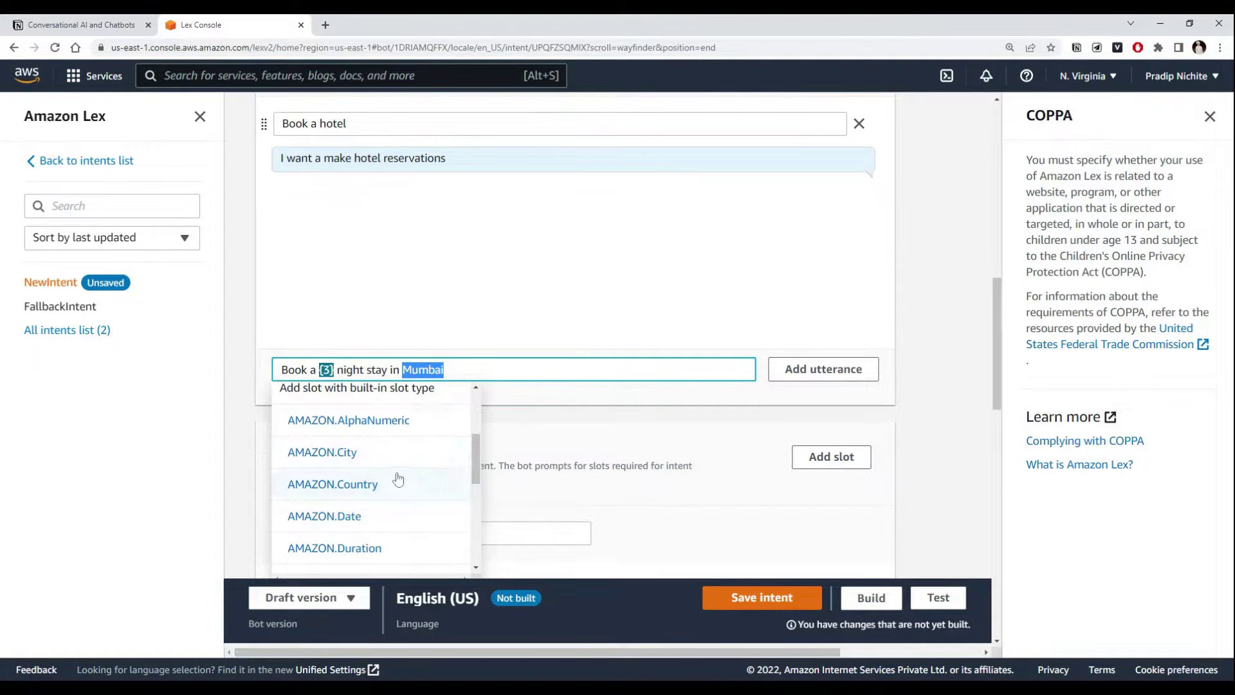
pyautogui.scroll(-1, 379, 450)
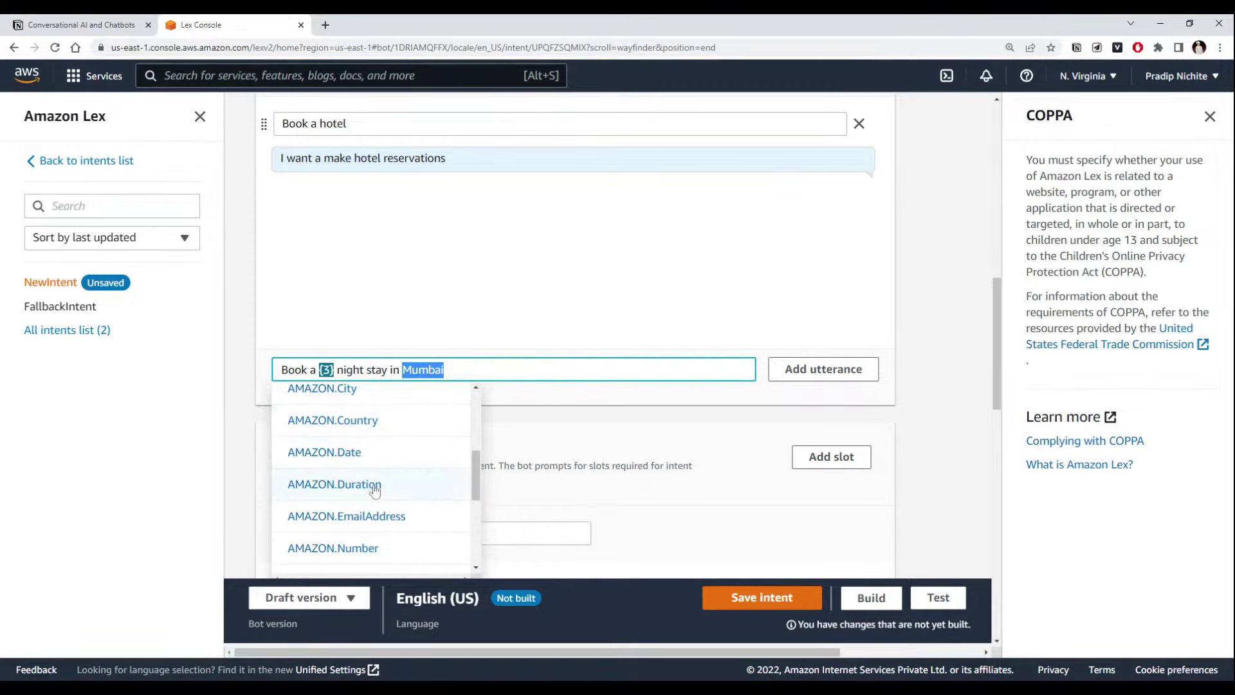
pyautogui.scroll(-1, 376, 486)
pyautogui.scroll(-3, 376, 486)
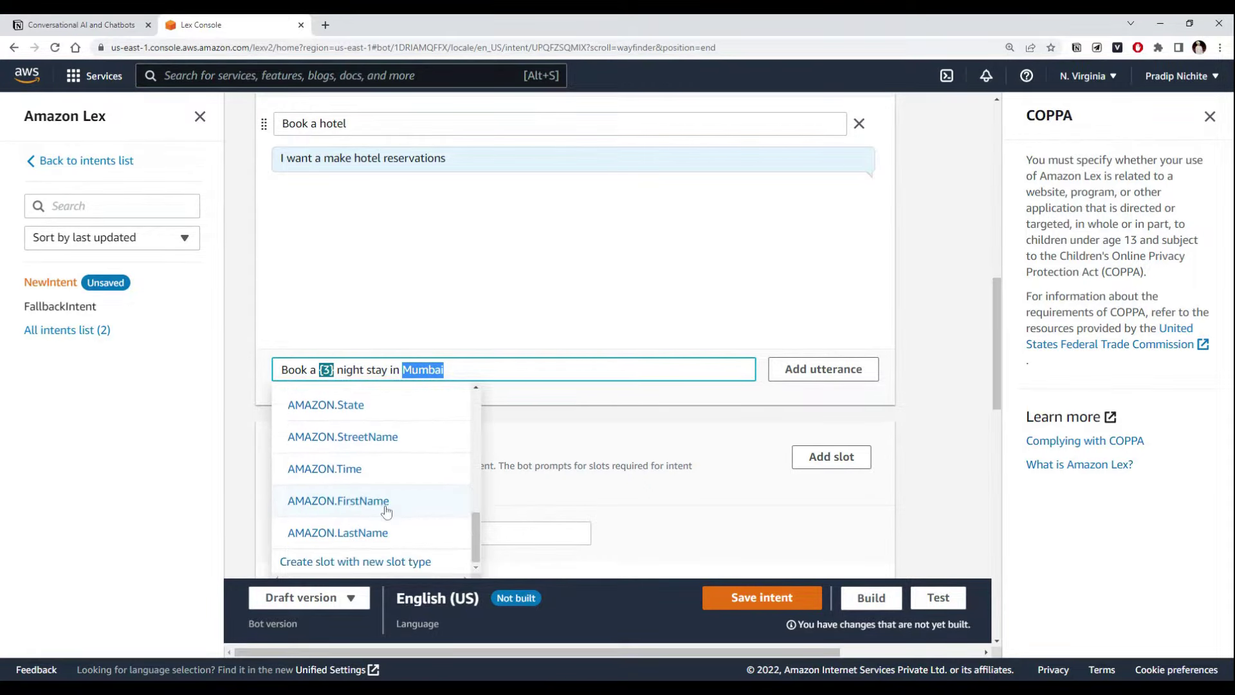
pyautogui.scroll(4, 386, 508)
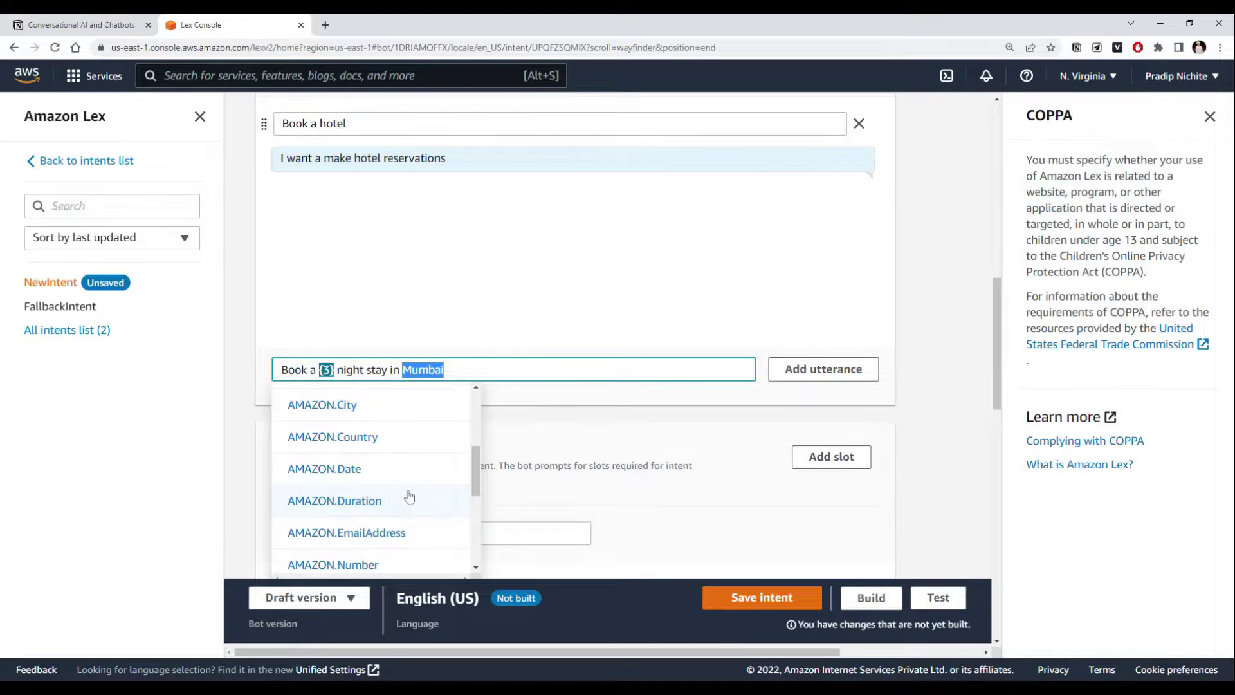
pyautogui.click(350, 417)
pyautogui.click(450, 335)
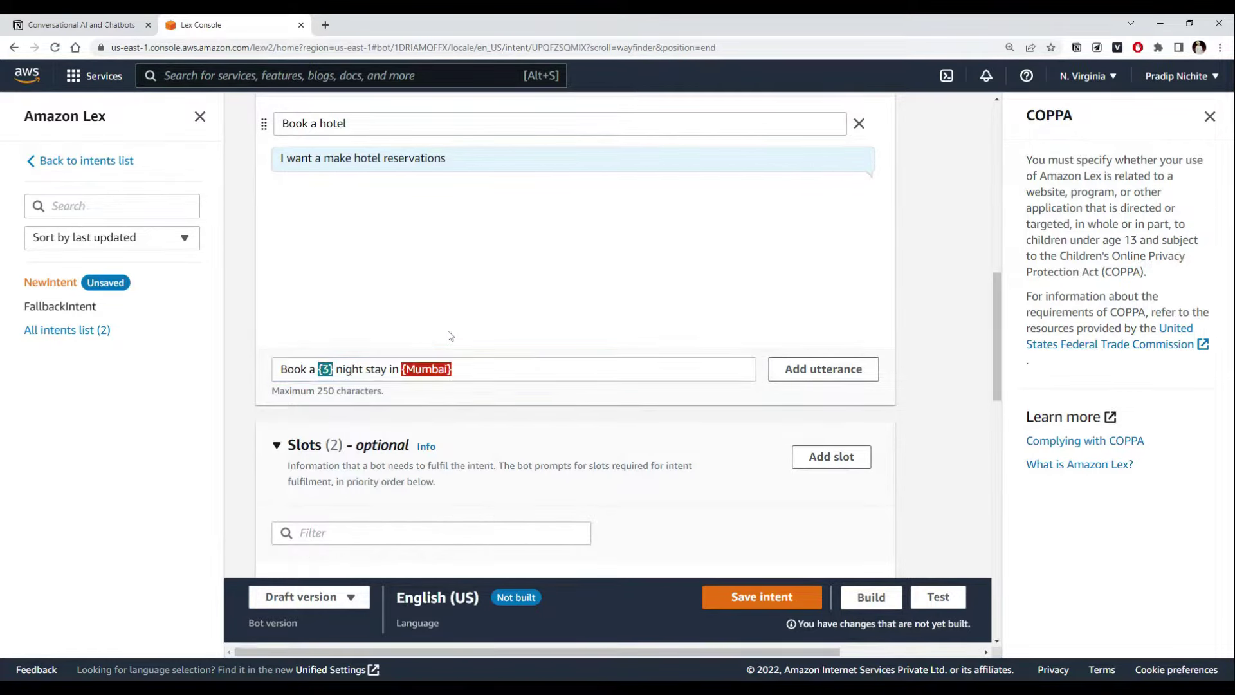
pyautogui.scroll(2, 451, 335)
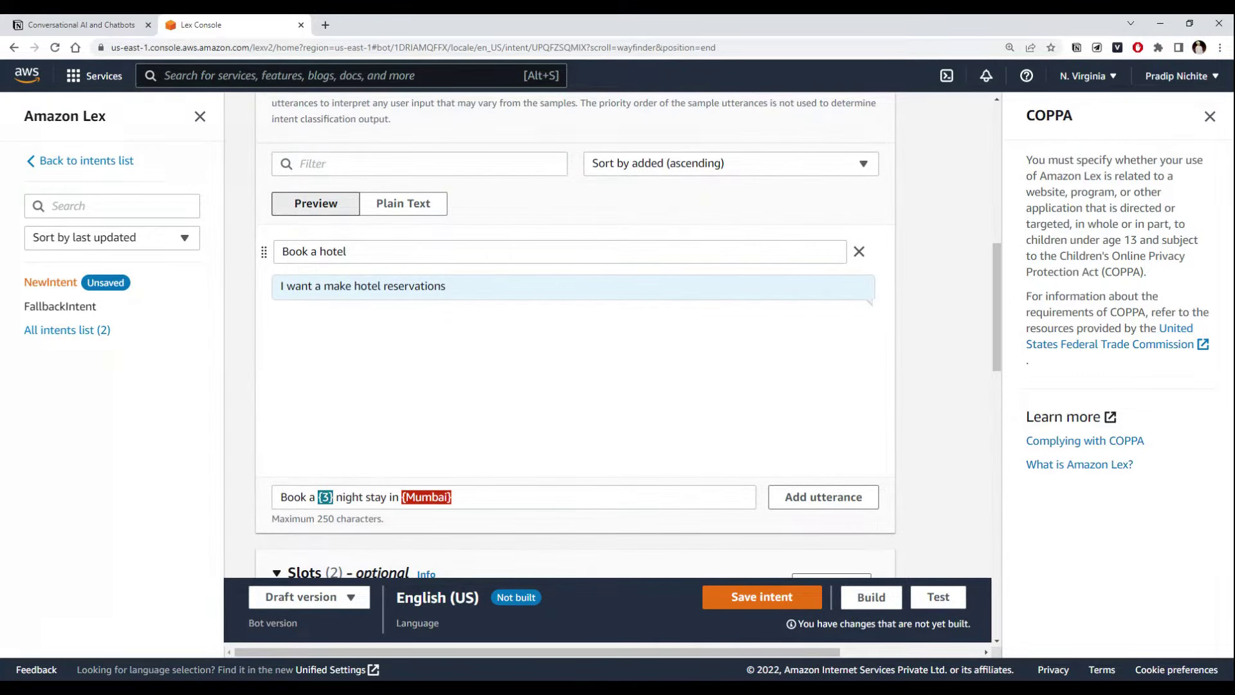
# - Review the two slot placeholders in the new utterance text and the slots listed for the intent
pyautogui.click(330, 497)
pyautogui.scroll(-2, 386, 419)
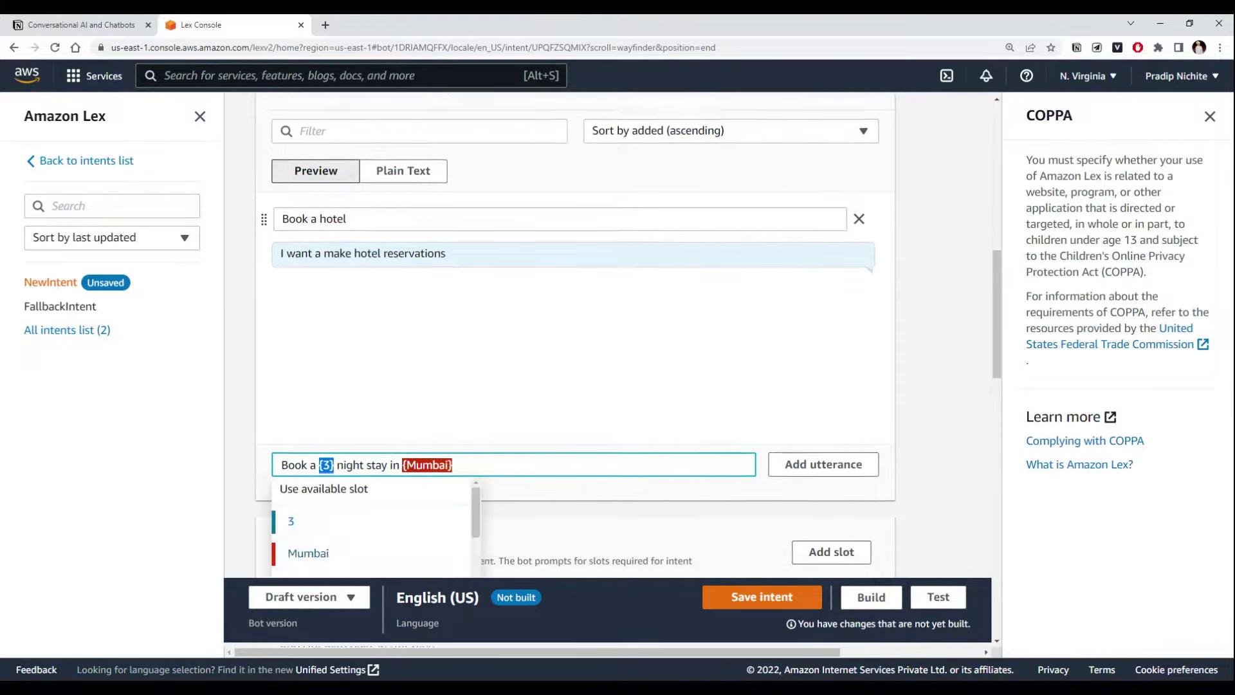
pyautogui.click(450, 268)
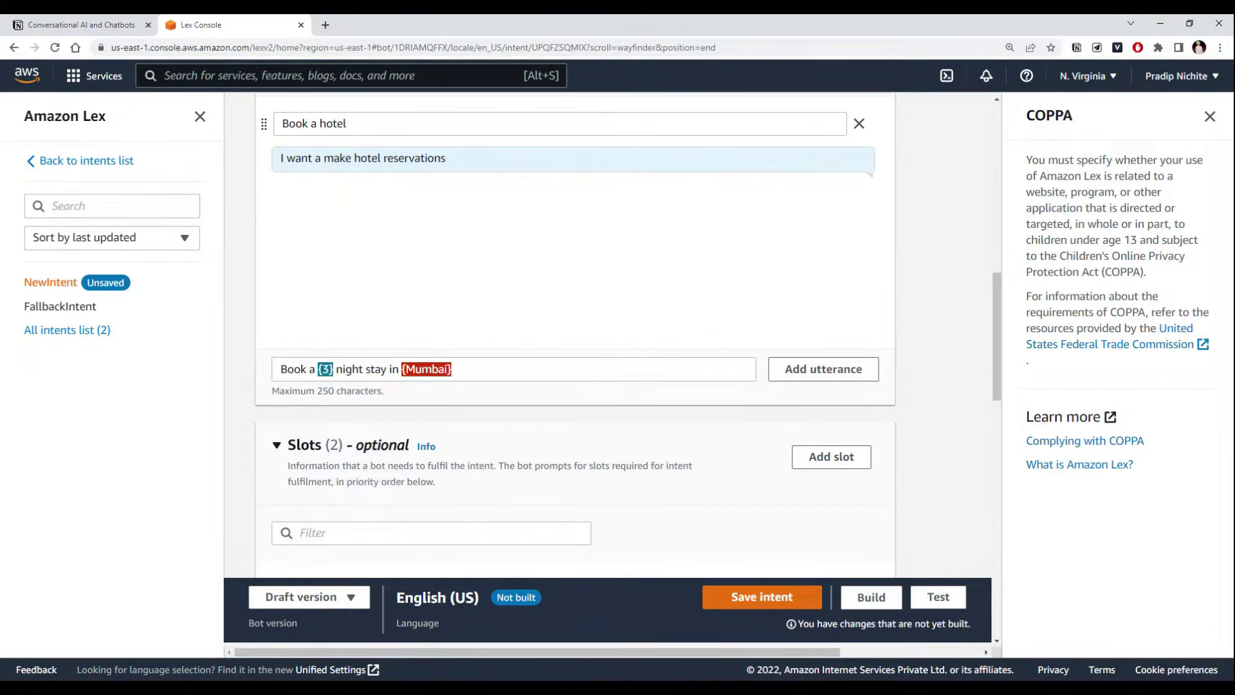
pyautogui.click(515, 369)
pyautogui.moveTo(515, 370); pyautogui.dragTo(278, 369)
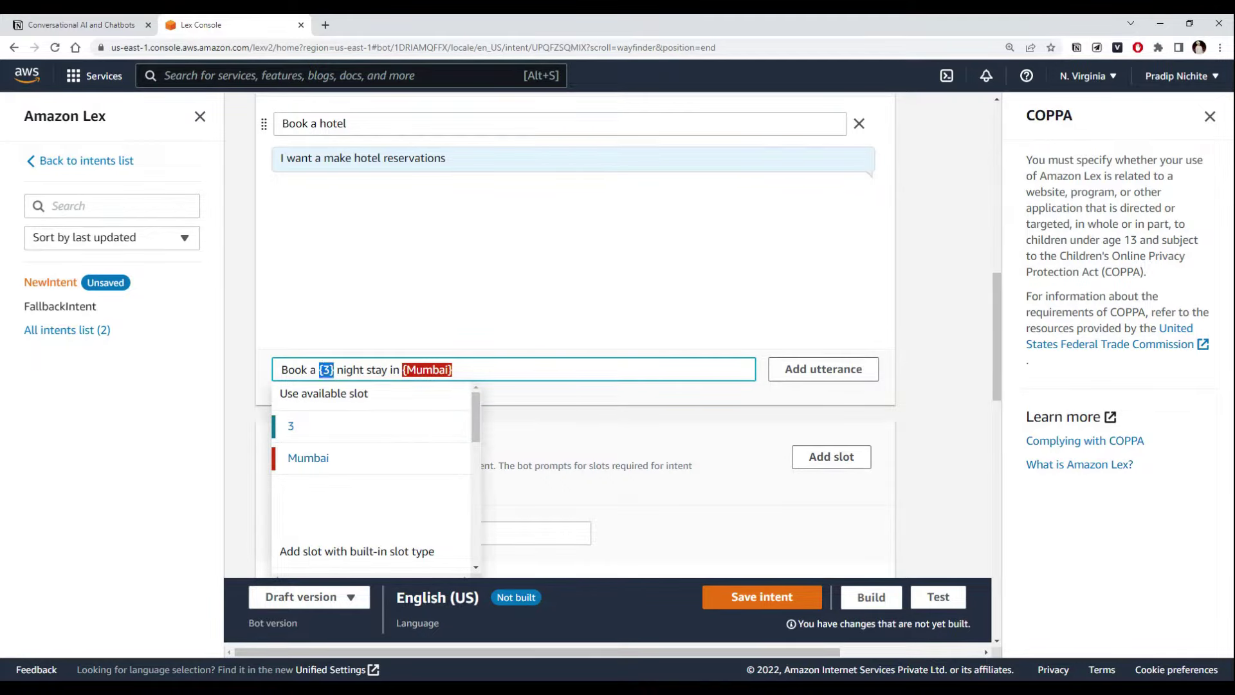
pyautogui.click(349, 344)
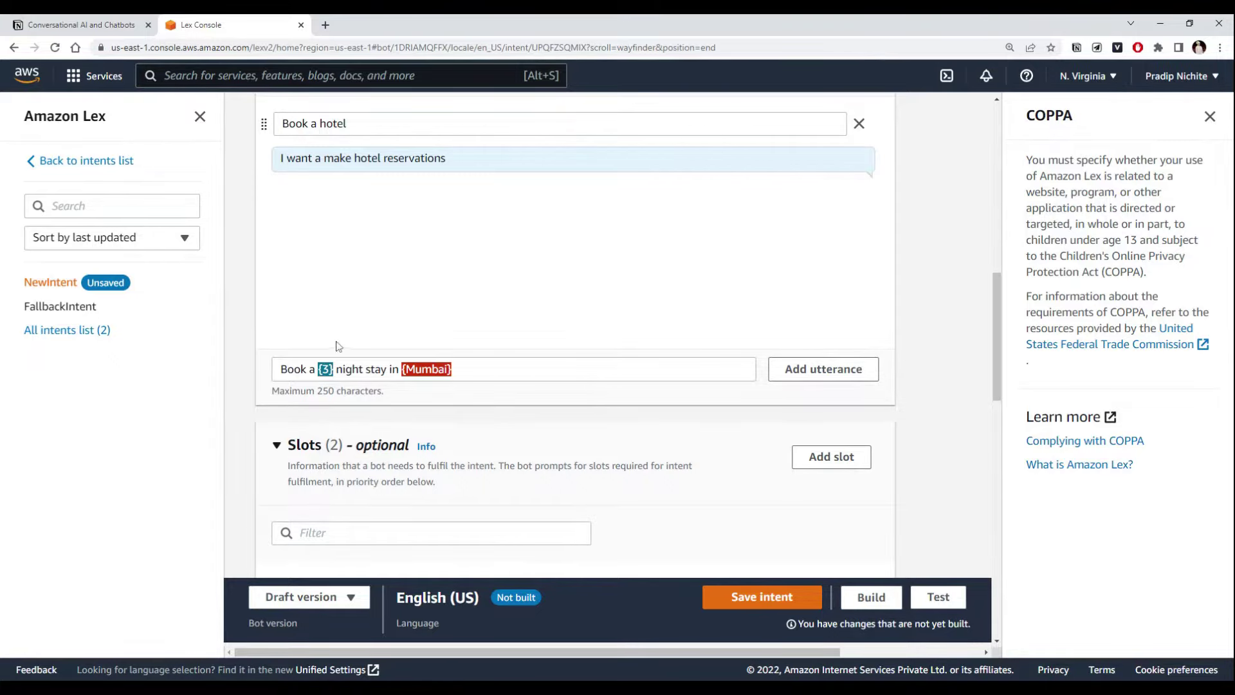
pyautogui.scroll(-1, 575, 340)
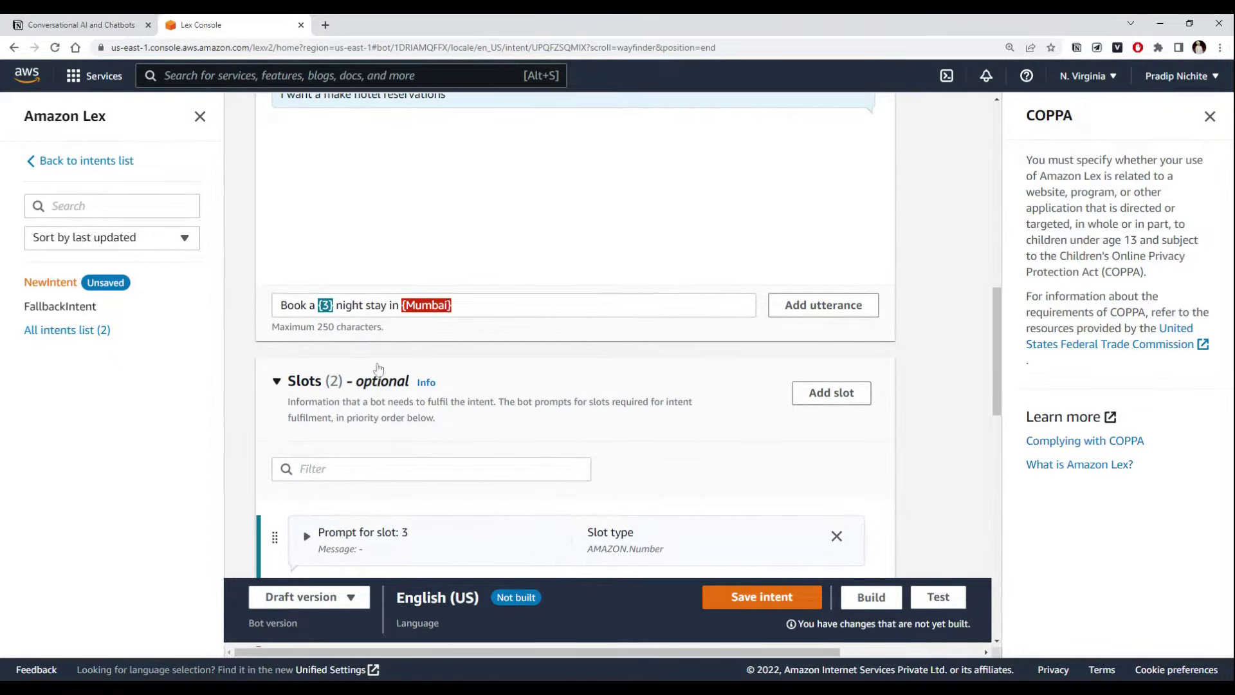
pyautogui.scroll(-2, 575, 339)
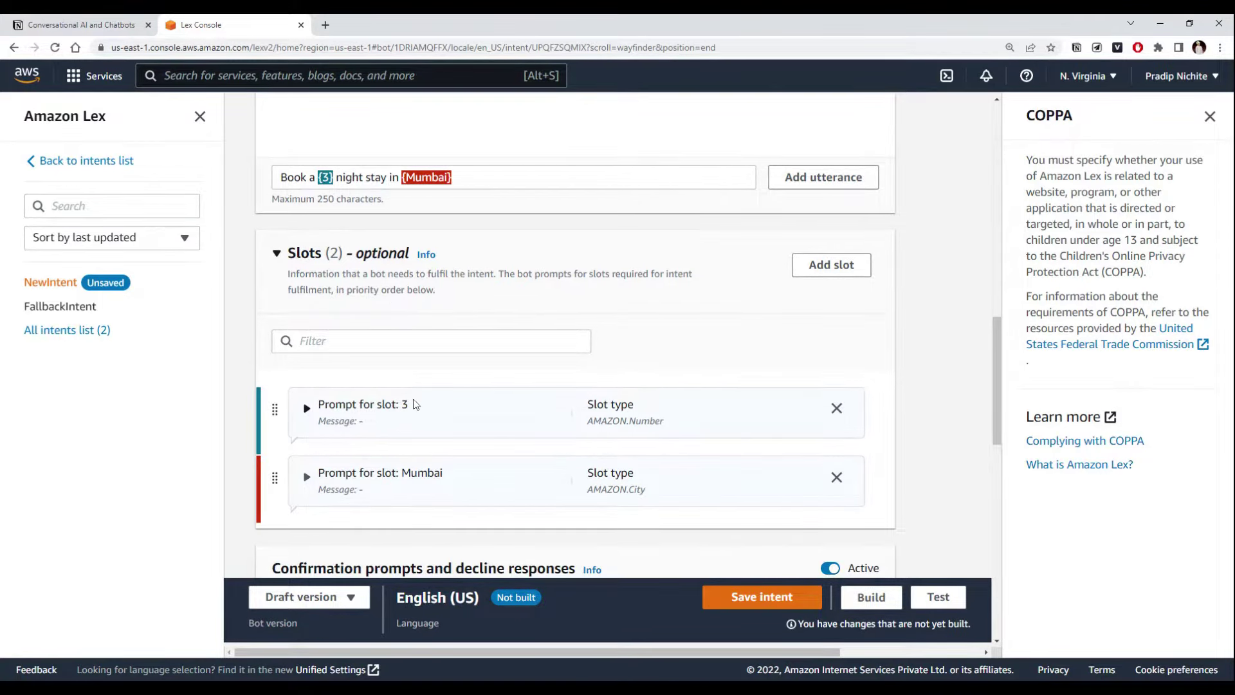
# - Rename the slot called 3 as Nights, copying the name from the Slots section of the Notion notes
pyautogui.click(381, 420)
pyautogui.scroll(-2, 381, 420)
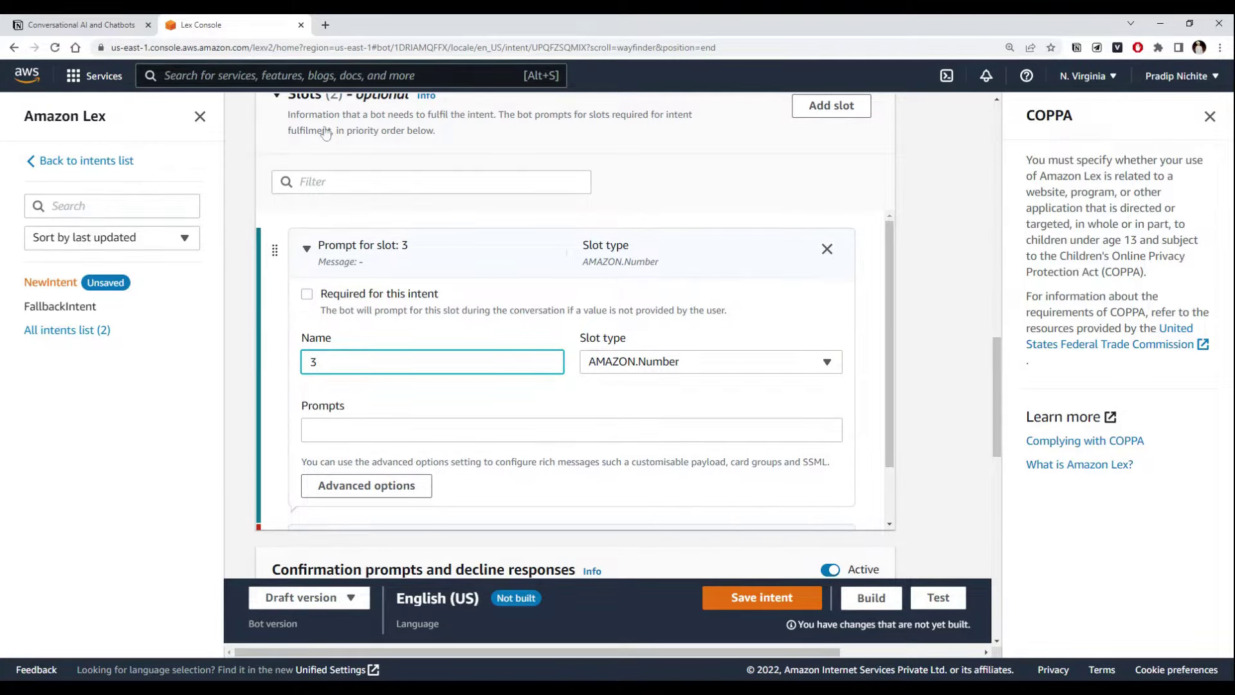
pyautogui.press('BackSpace')
pyautogui.scroll(1, 628, 336)
pyautogui.click(81, 25)
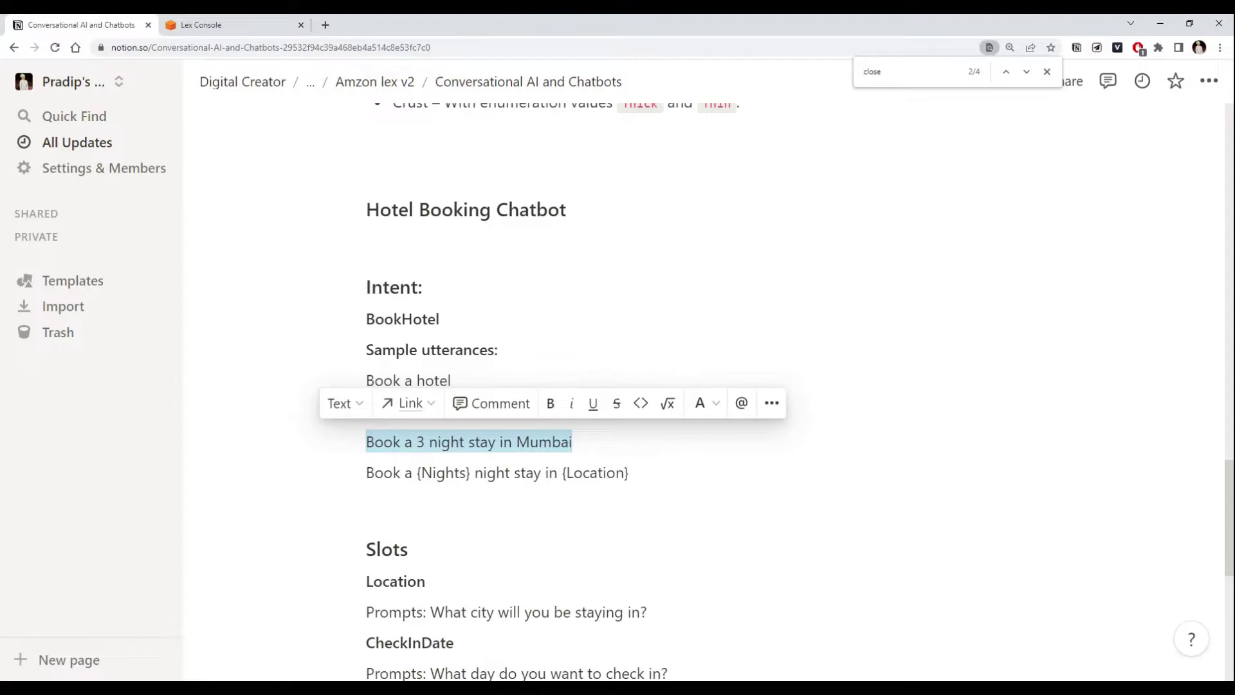
pyautogui.click(385, 503)
pyautogui.scroll(-4, 617, 386)
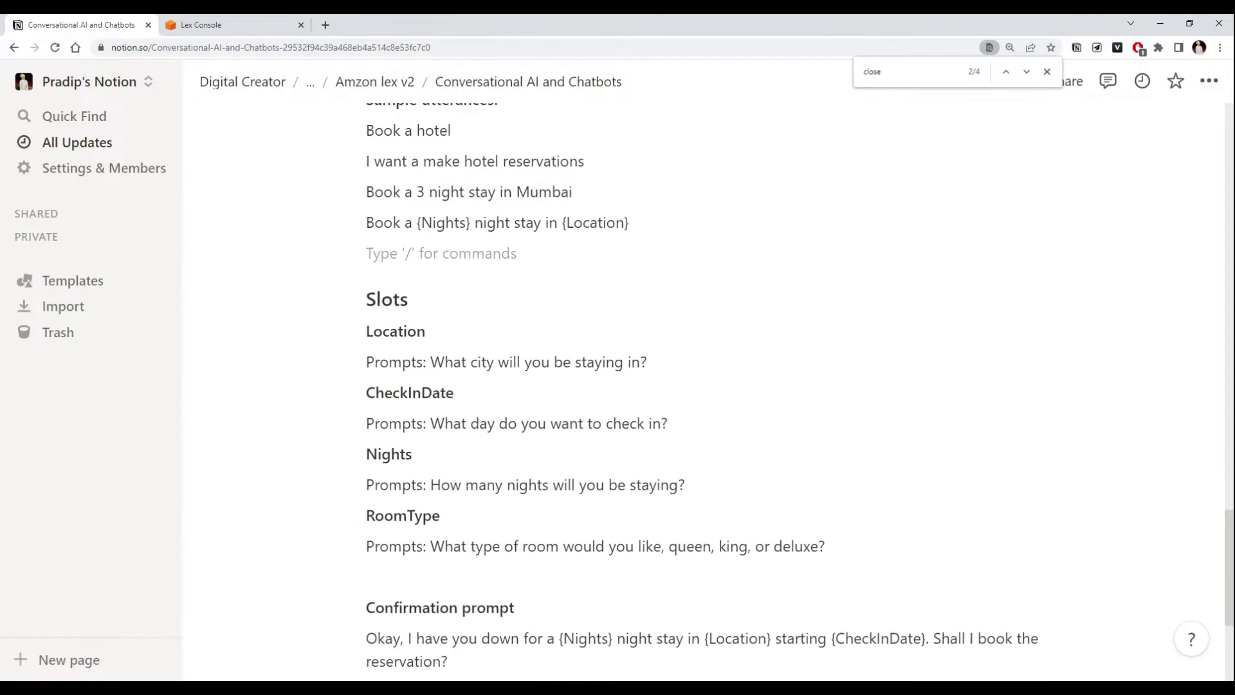
pyautogui.moveTo(366, 448); pyautogui.dragTo(412, 448)
pyautogui.hotkey('ctrl', 'c')
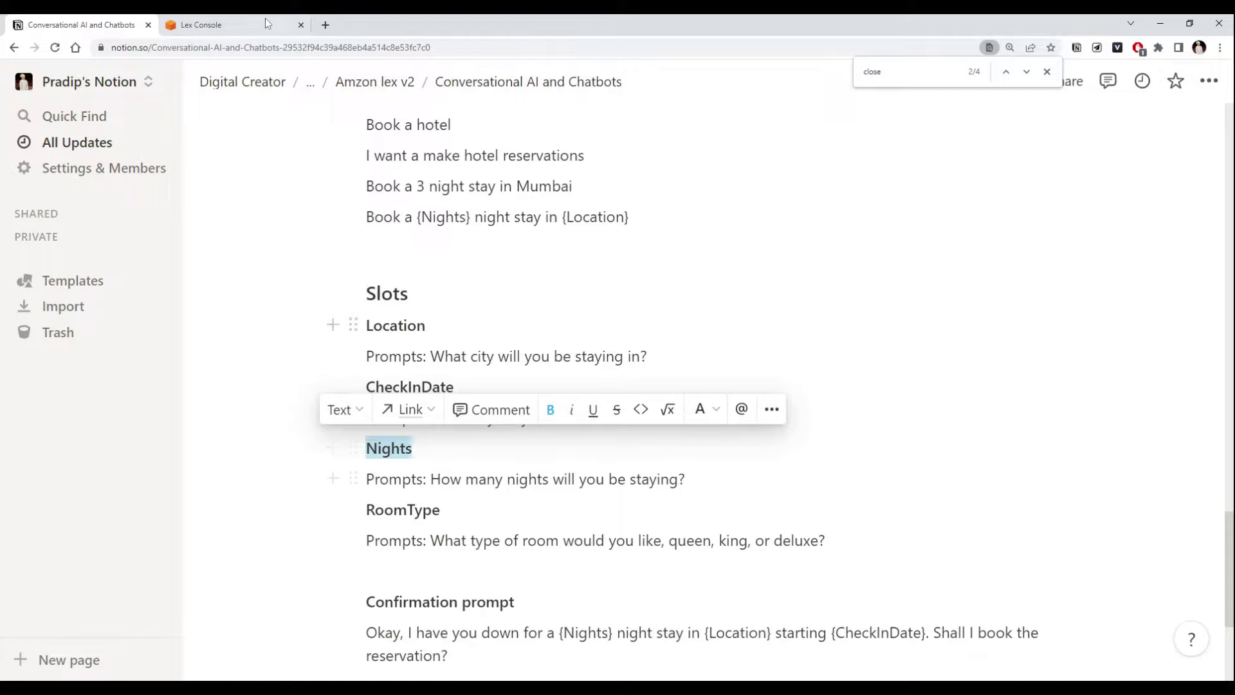
pyautogui.hotkey('ctrl', 'Tab')
pyautogui.hotkey('ctrl', 'v')
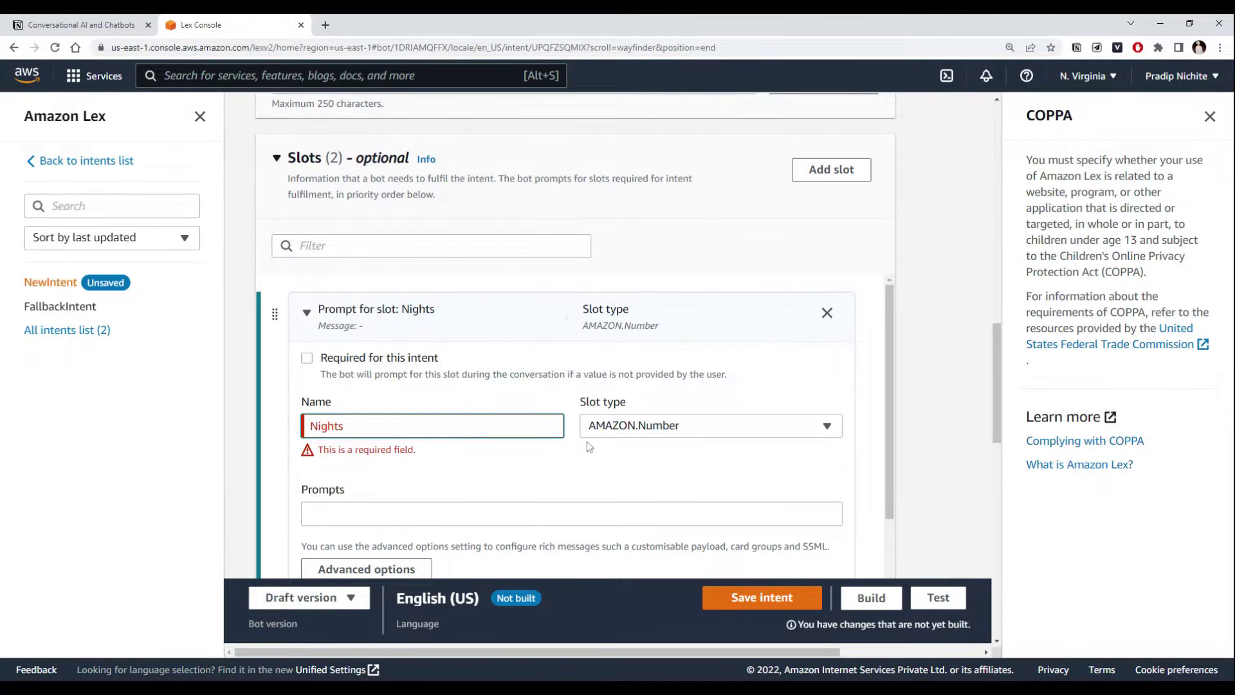
pyautogui.click(657, 436)
# - Mark the Nights slot as required for this intent
pyautogui.click(307, 427)
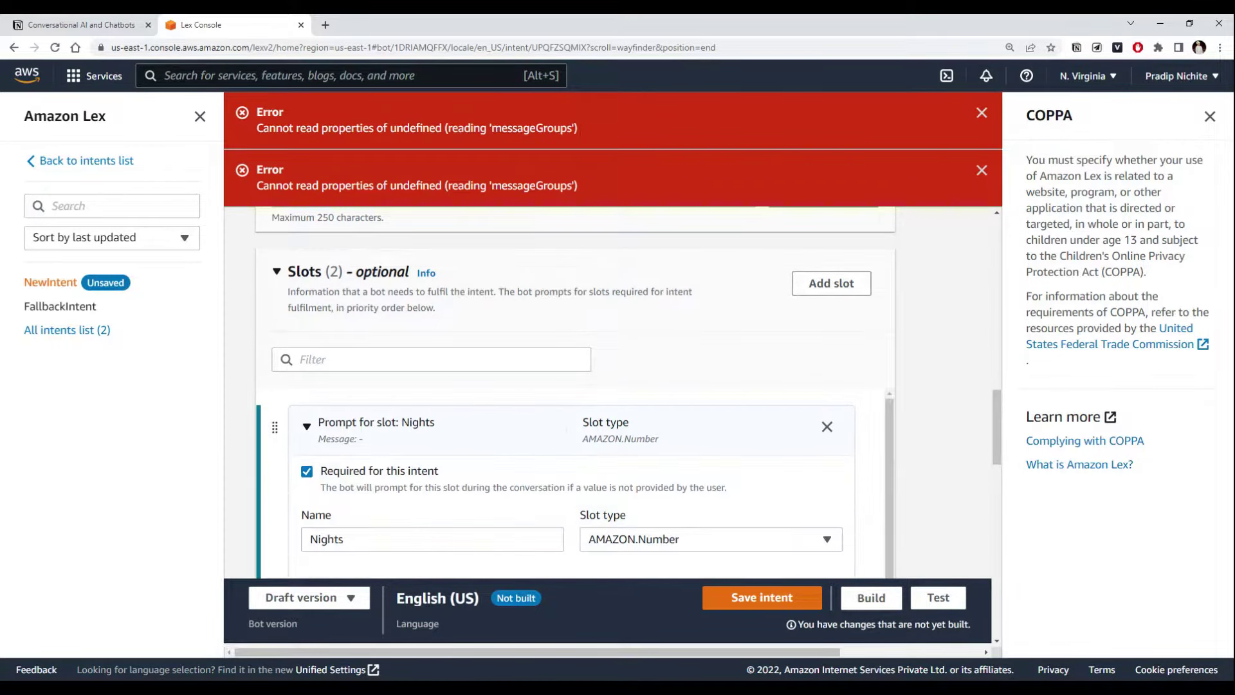
pyautogui.scroll(-3, 392, 414)
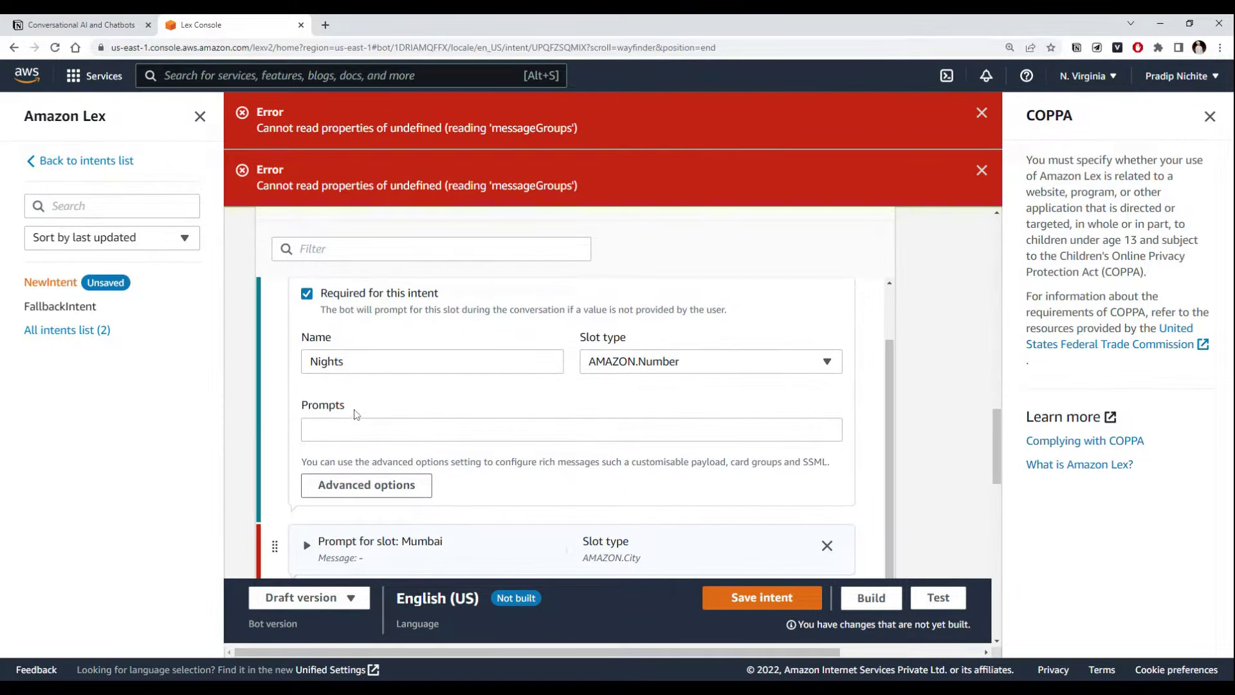
pyautogui.click(307, 294)
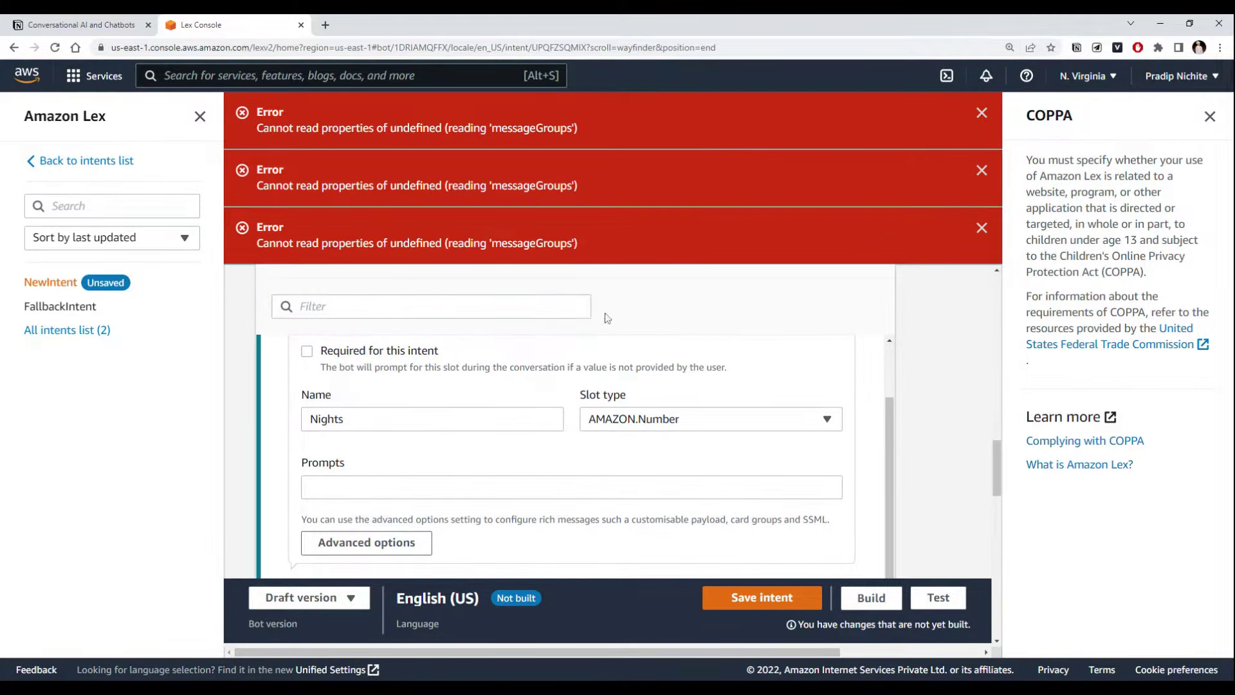
pyautogui.click(307, 351)
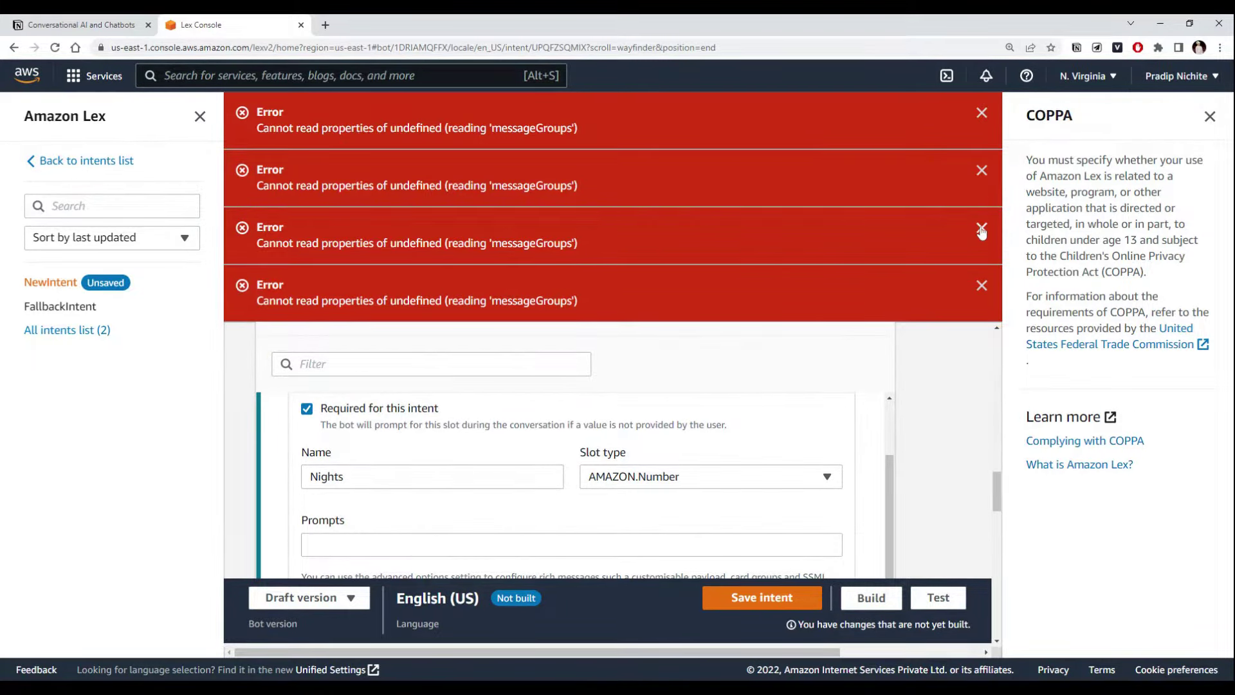
# - Dismiss all error notifications and place the cursor in the Nights slot's prompt
pyautogui.click(982, 229)
pyautogui.click(981, 171)
pyautogui.click(984, 120)
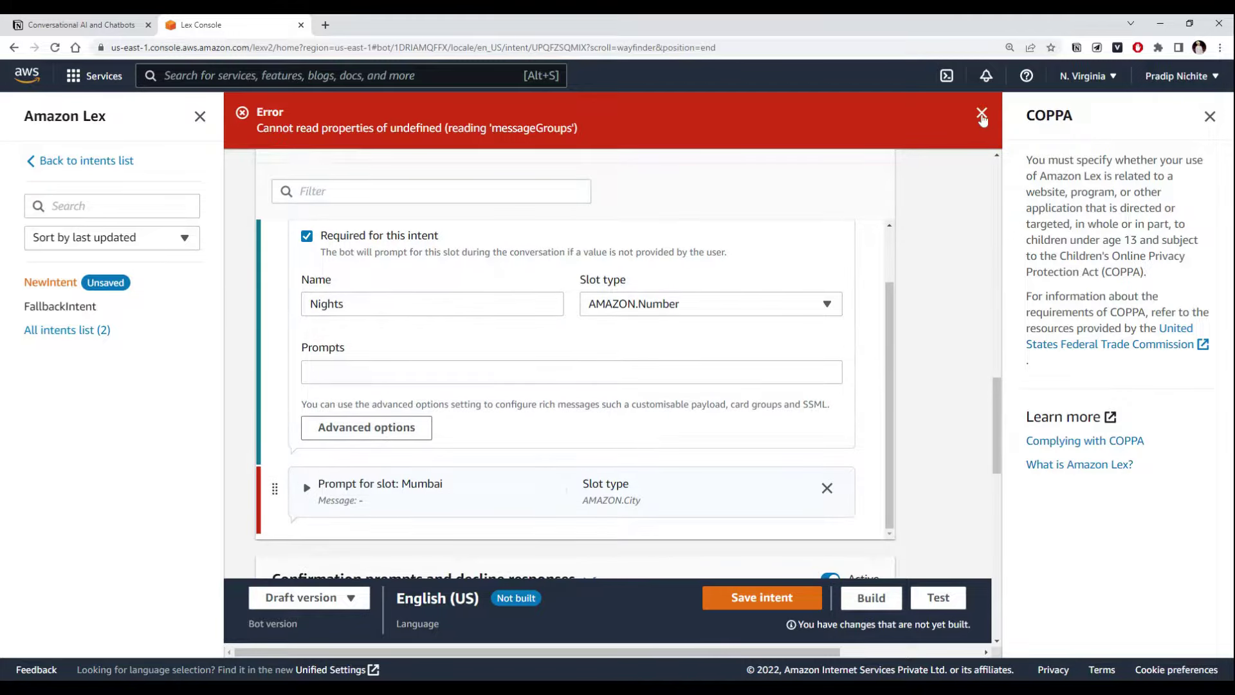
pyautogui.click(982, 114)
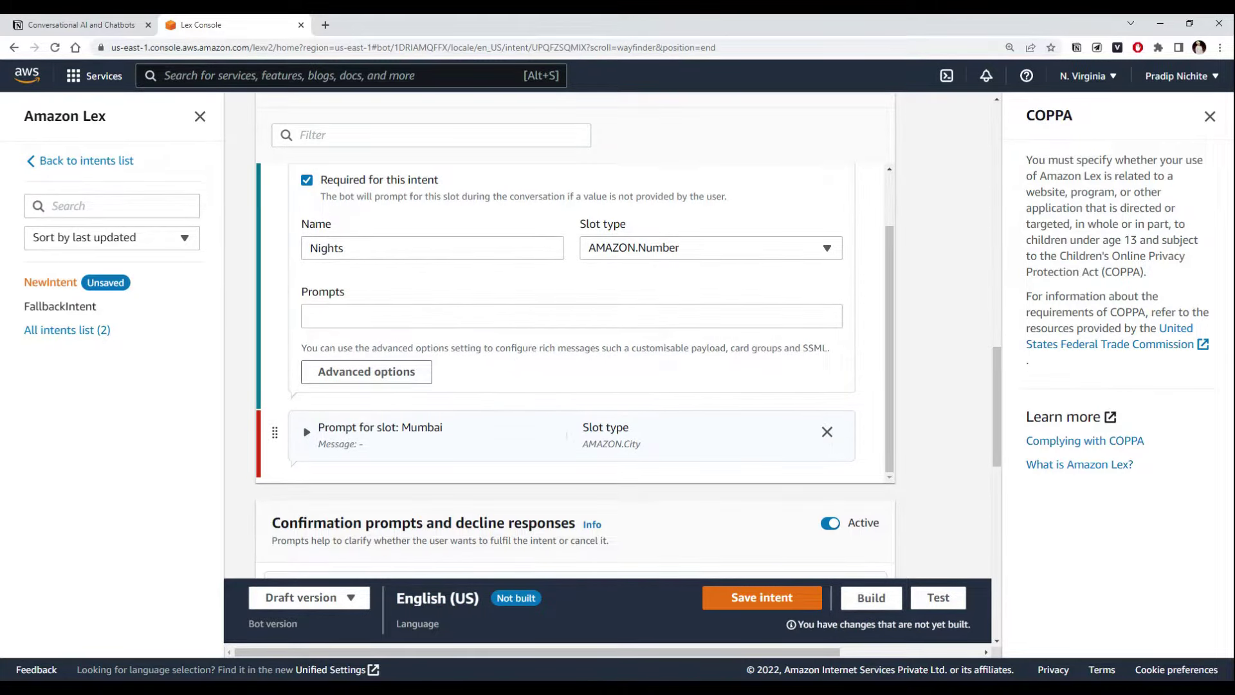
pyautogui.click(572, 316)
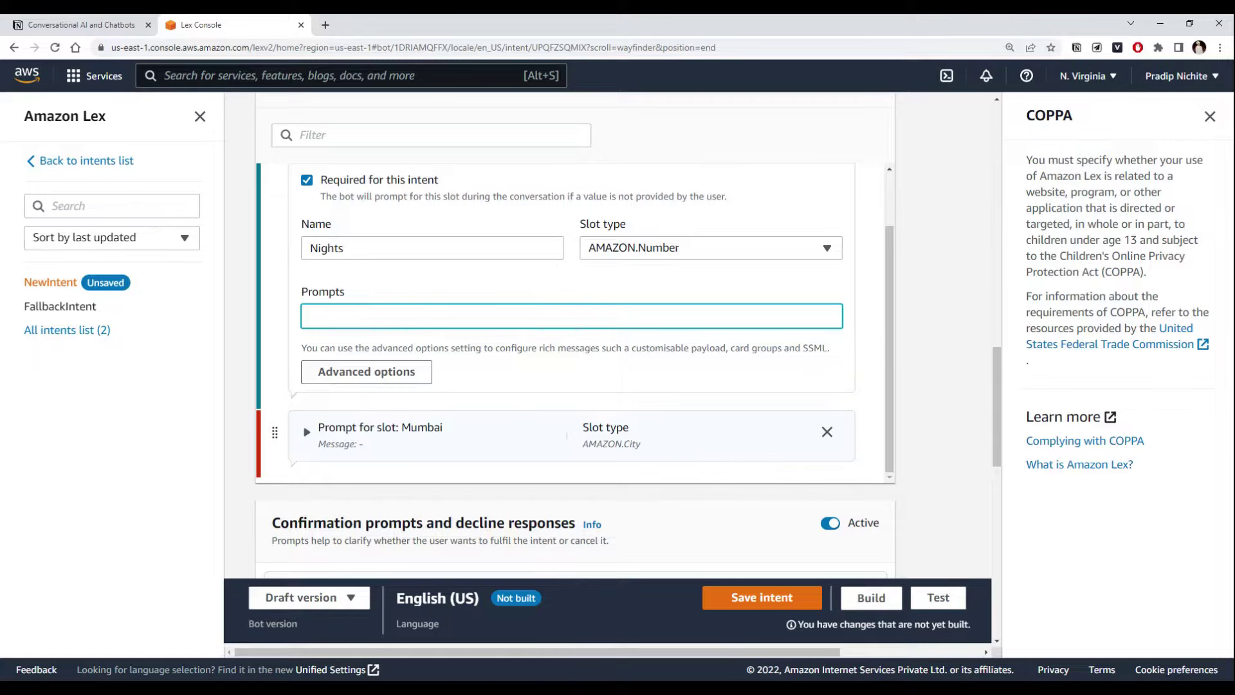
# - Review the intent name, the sample utterances and the Nights slot's settings
pyautogui.scroll(1, 402, 299)
pyautogui.scroll(4, 445, 276)
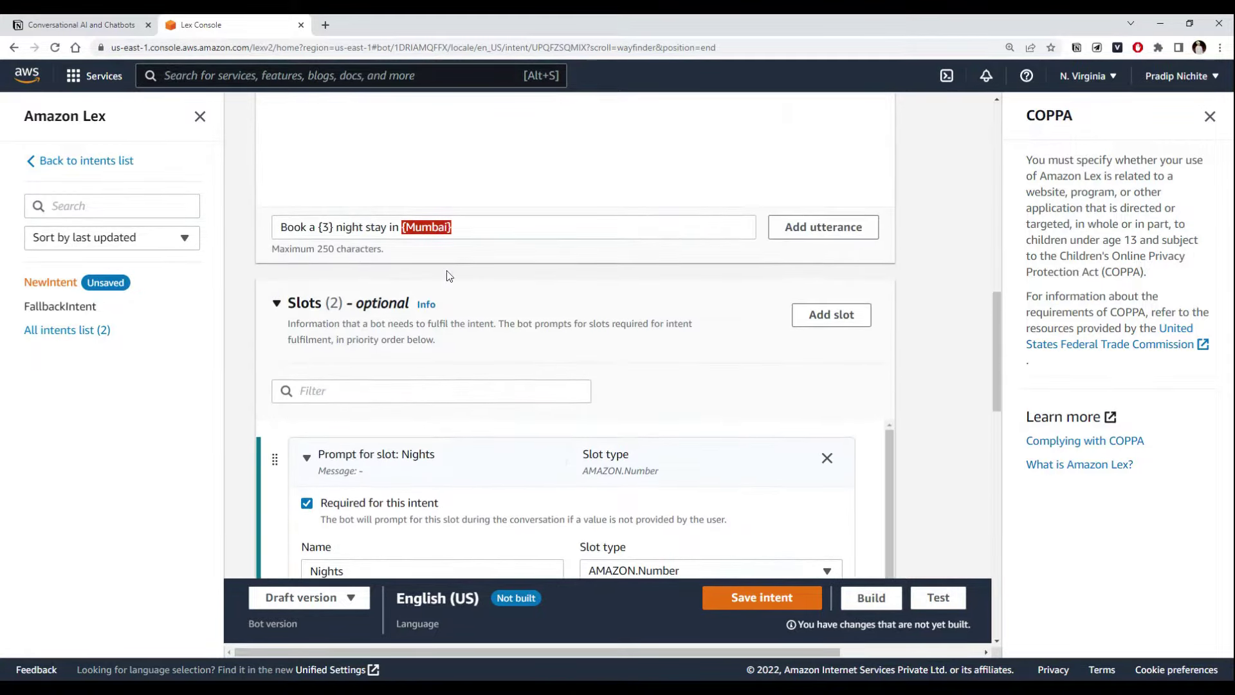
pyautogui.scroll(6, 449, 276)
pyautogui.scroll(3, 351, 188)
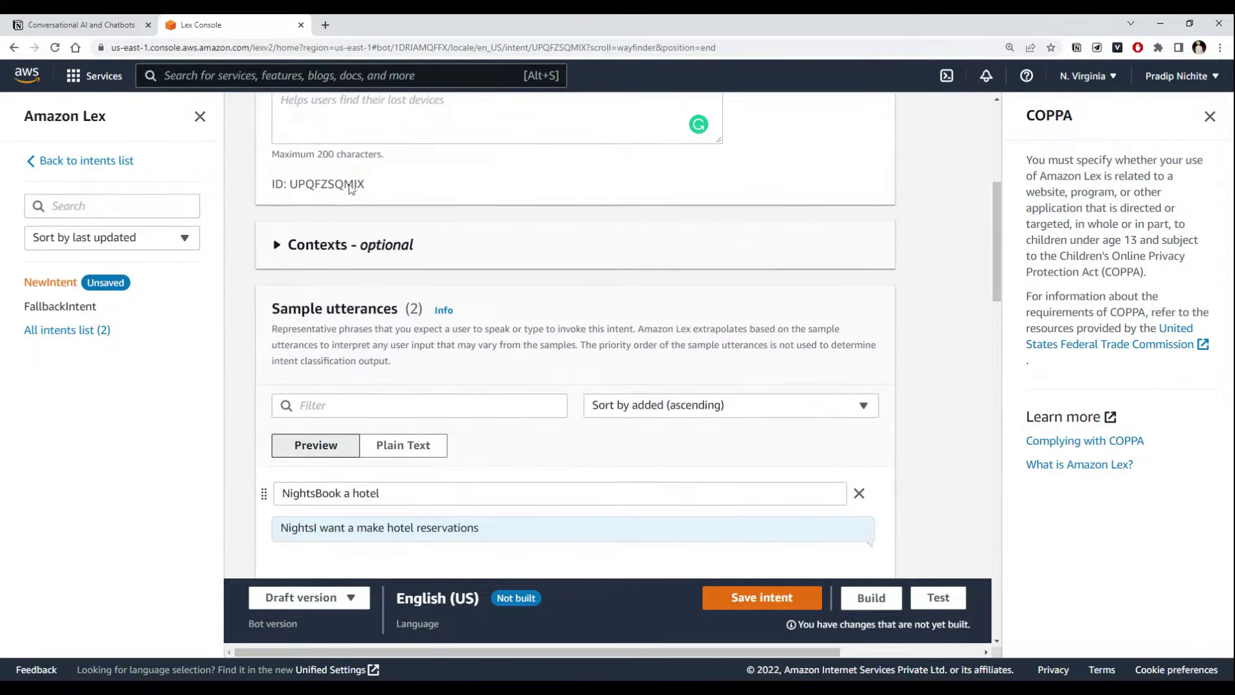
pyautogui.scroll(5, 360, 213)
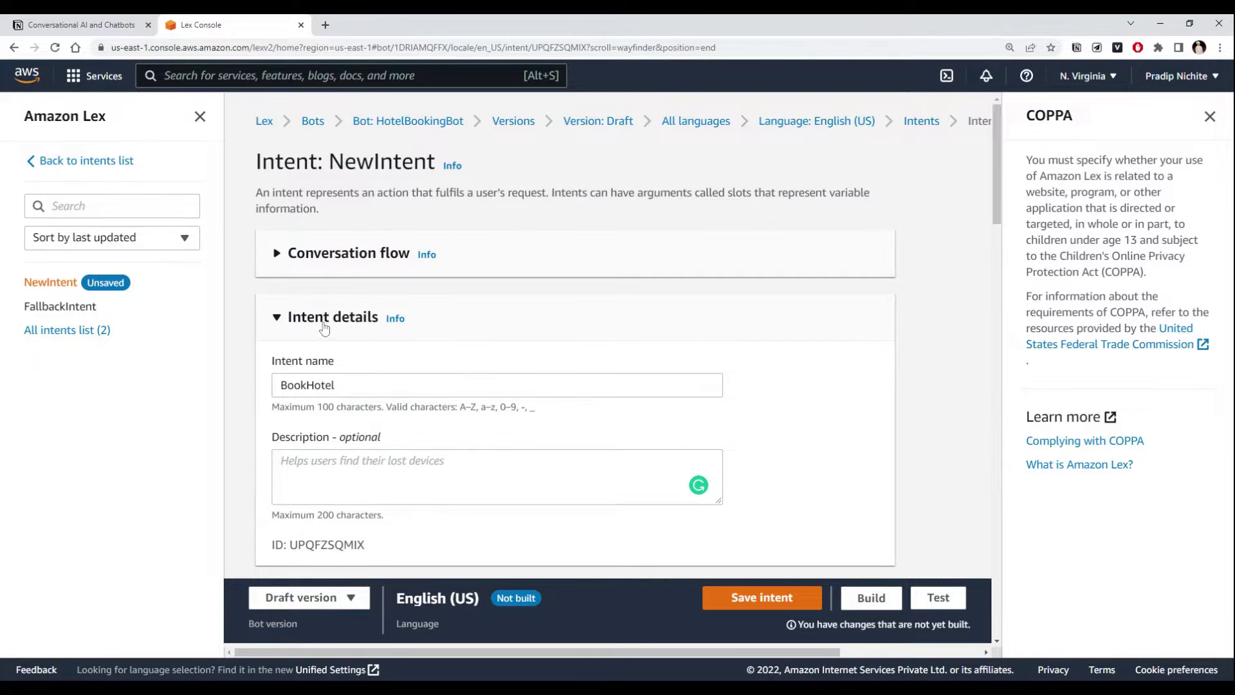
pyautogui.scroll(-9, 324, 329)
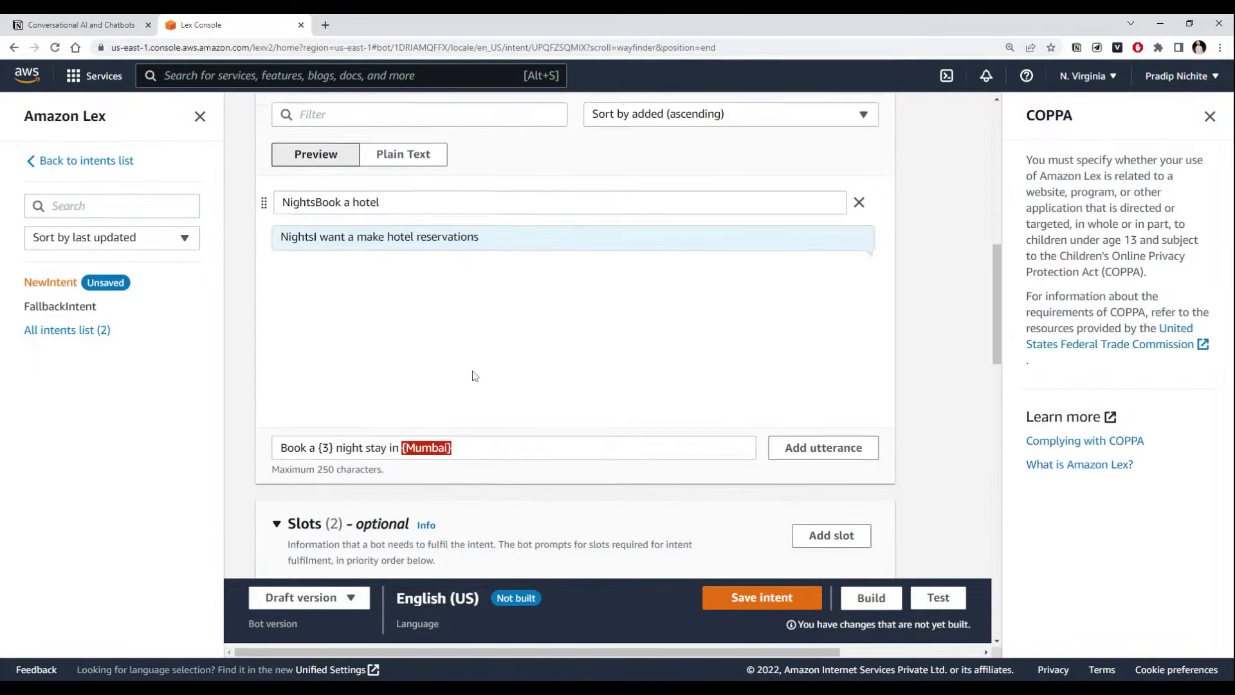
pyautogui.scroll(-5, 474, 375)
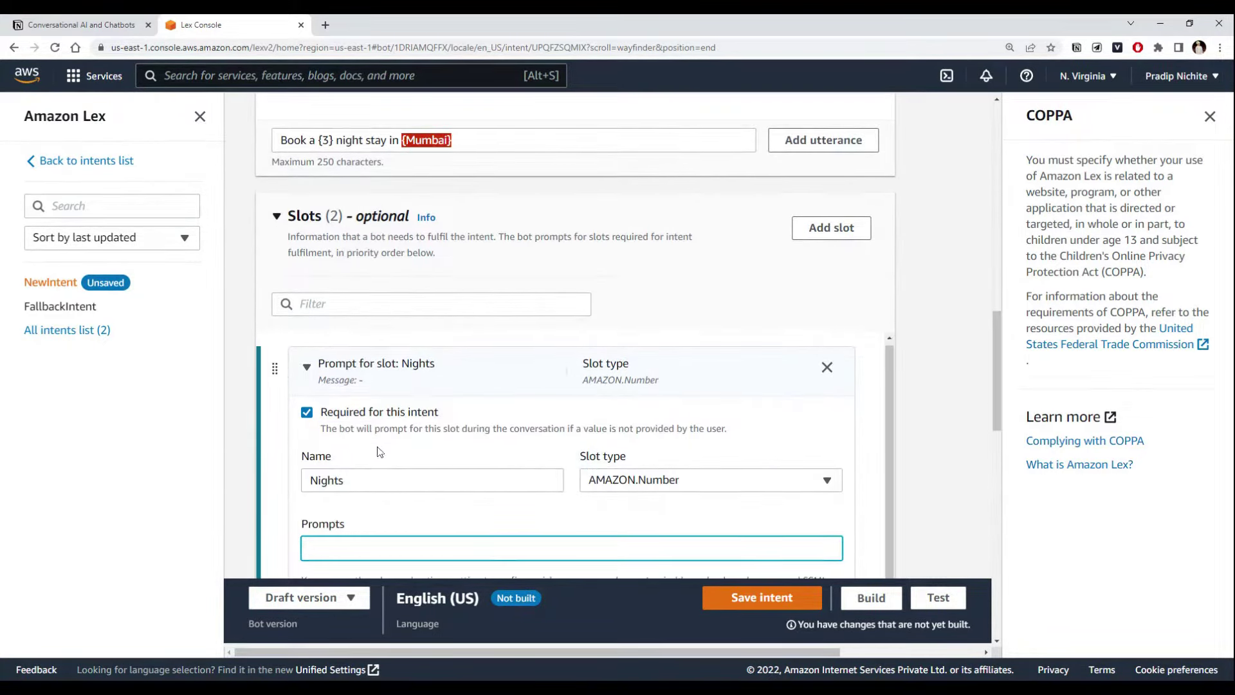
pyautogui.scroll(-2, 380, 452)
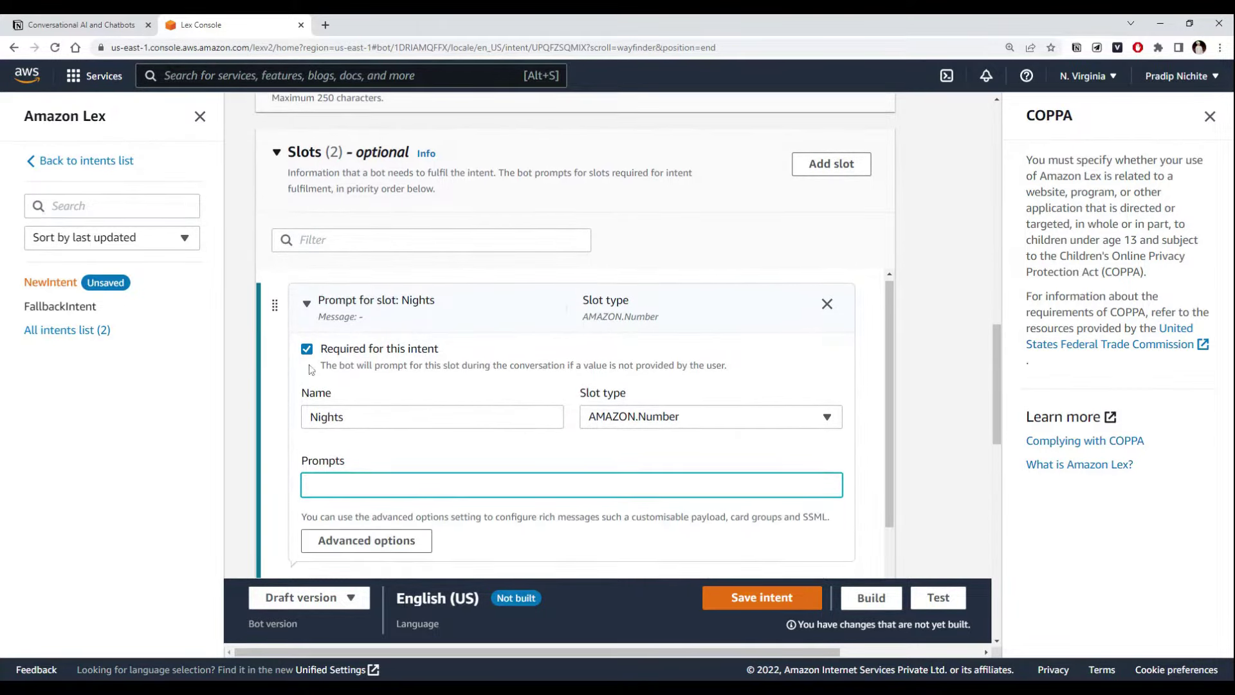
pyautogui.scroll(-1, 296, 376)
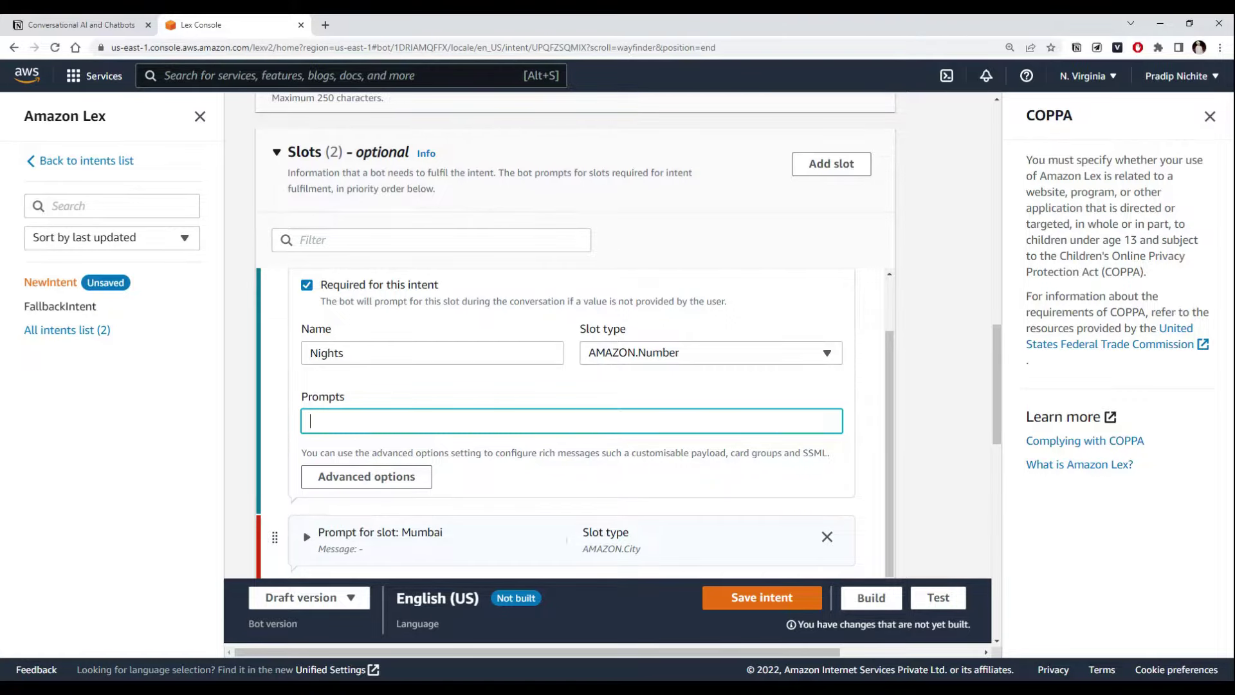
# - Copy "How many nights will you be staying?" from the Notion notes and enter it as the Nights slot's prompt
pyautogui.moveTo(350, 353); pyautogui.dragTo(297, 353)
pyautogui.click(290, 380)
pyautogui.click(74, 24)
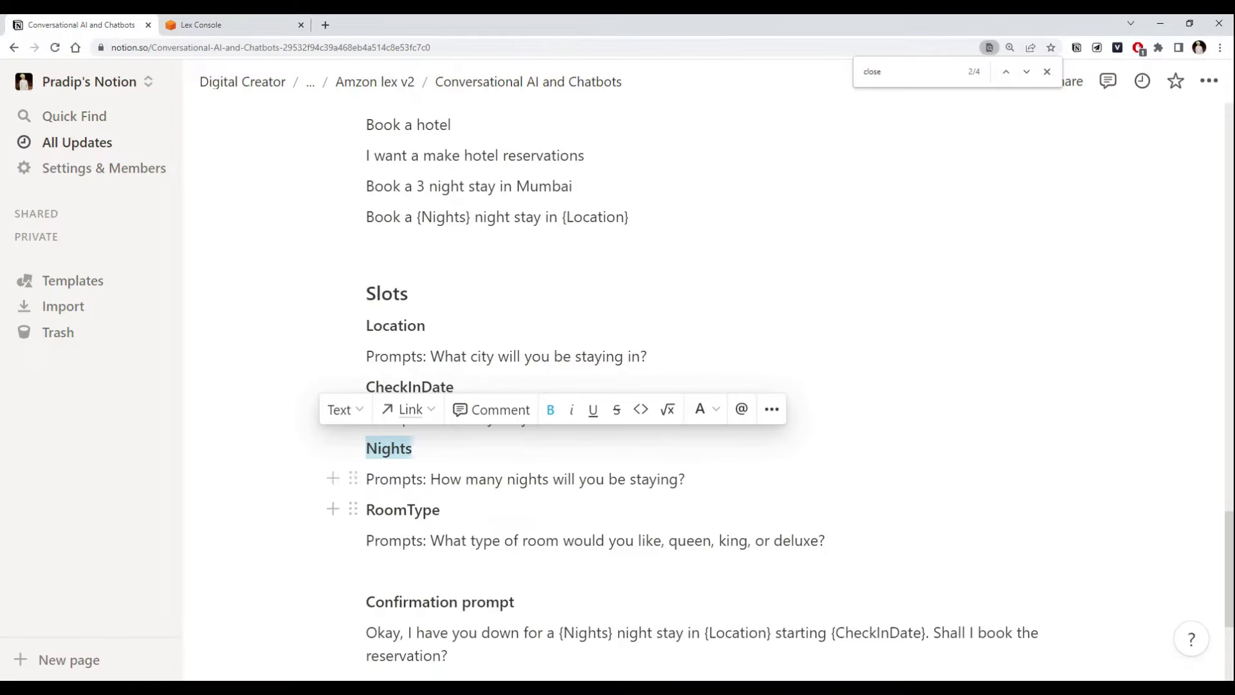
pyautogui.moveTo(685, 480); pyautogui.dragTo(430, 480)
pyautogui.hotkey('ctrl', 'c')
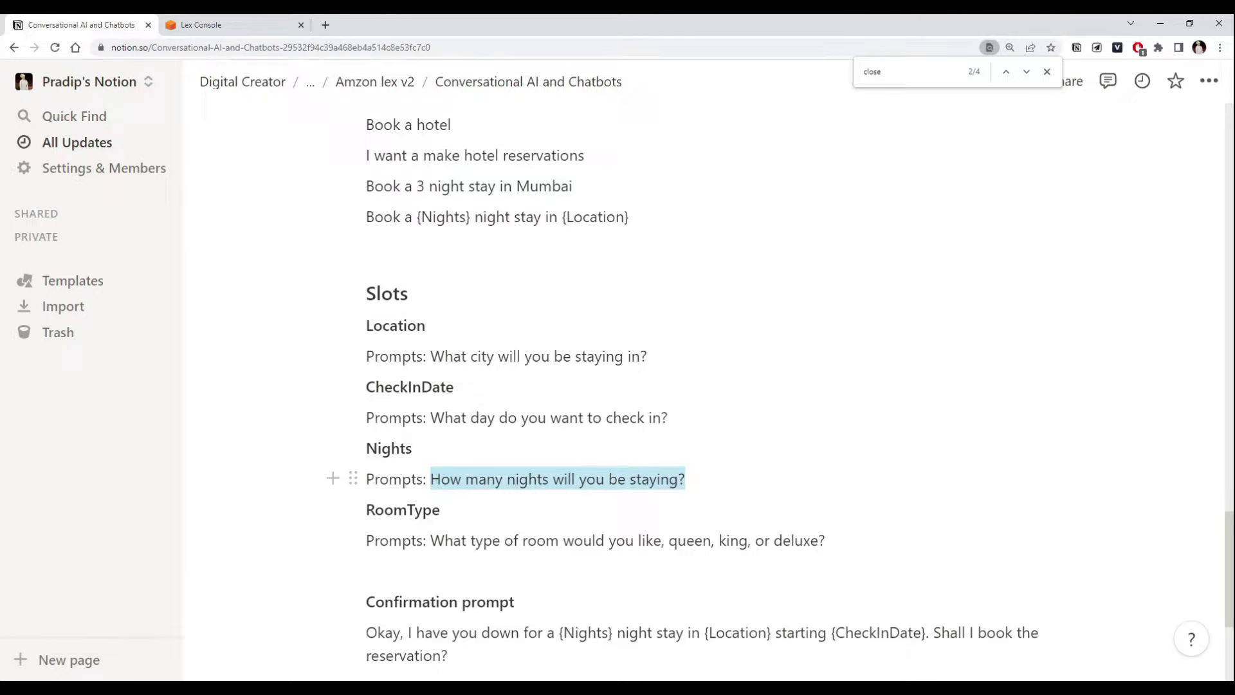
pyautogui.click(201, 24)
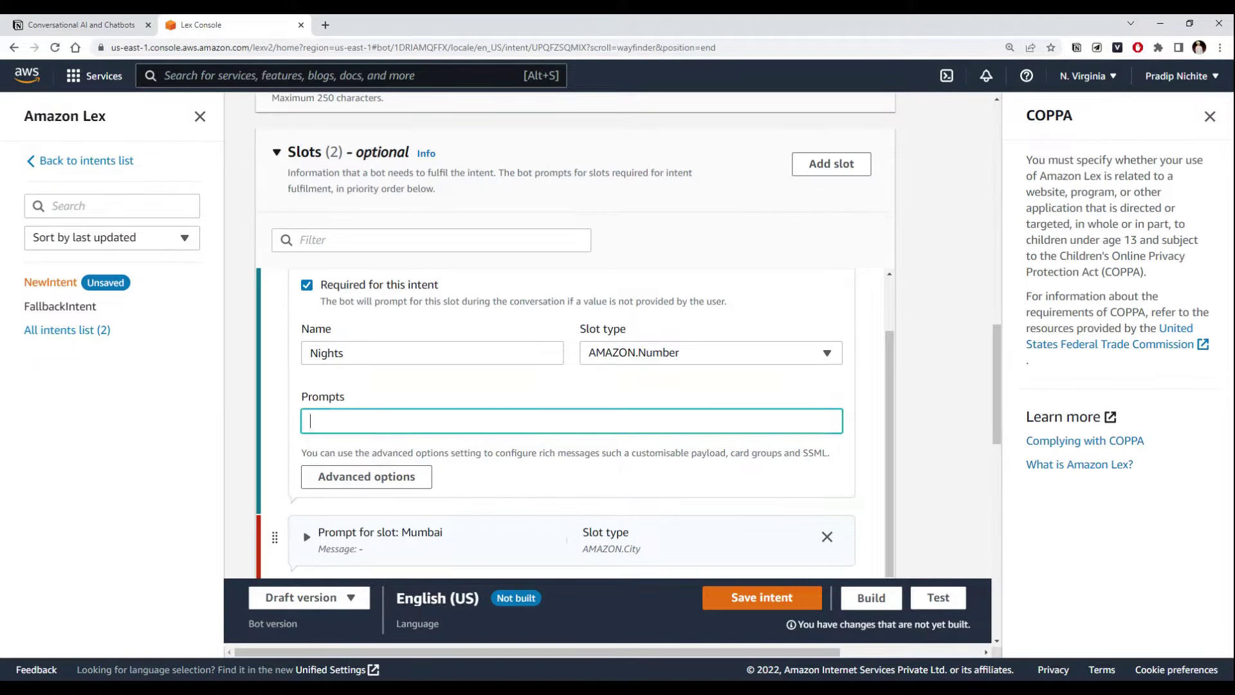
pyautogui.hotkey('ctrl', 'v')
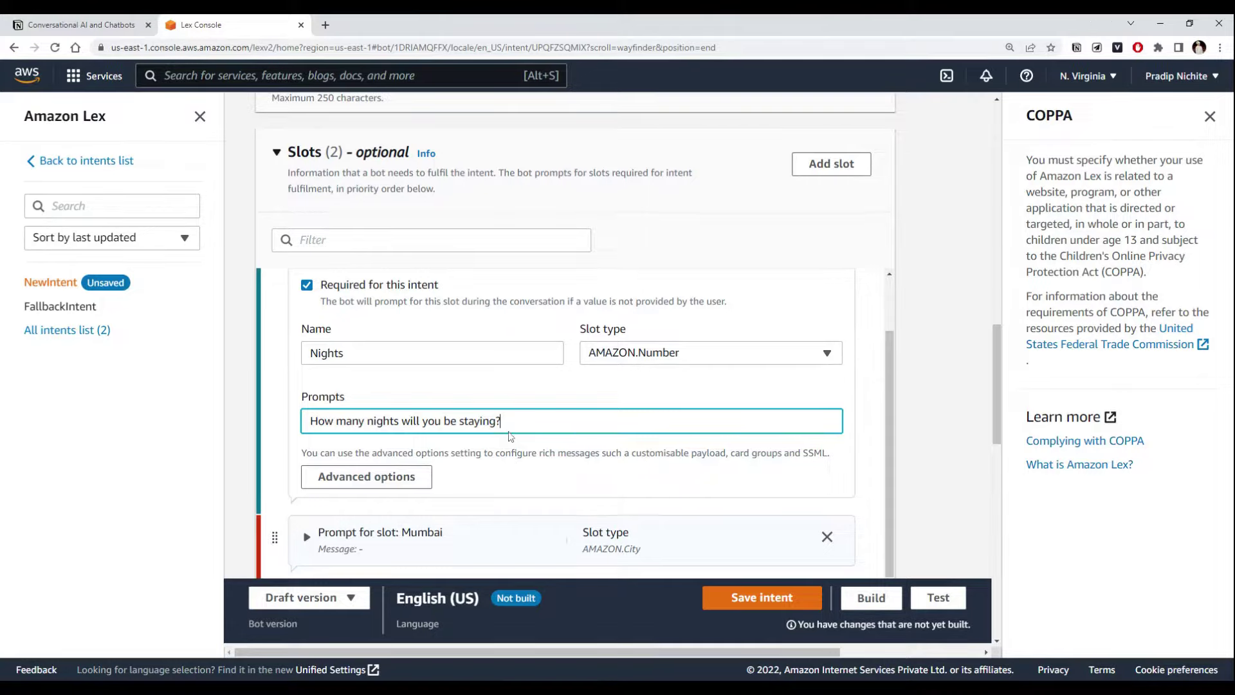
pyautogui.moveTo(508, 422); pyautogui.dragTo(310, 421)
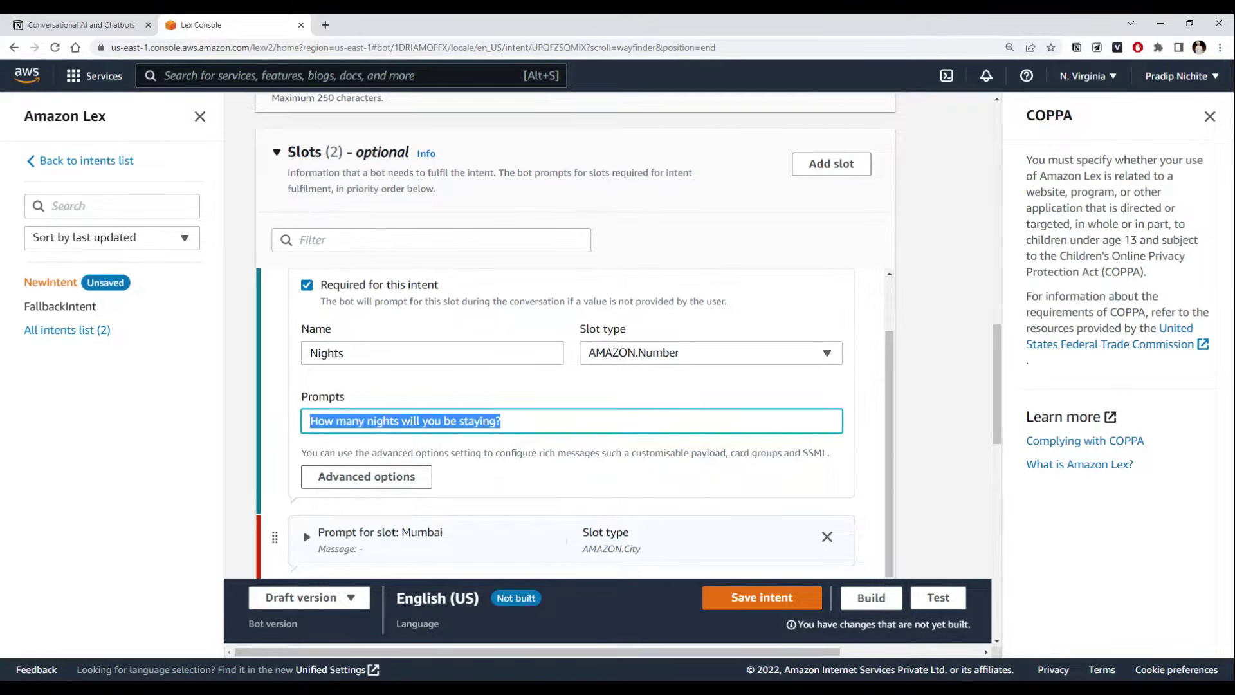
pyautogui.click(370, 395)
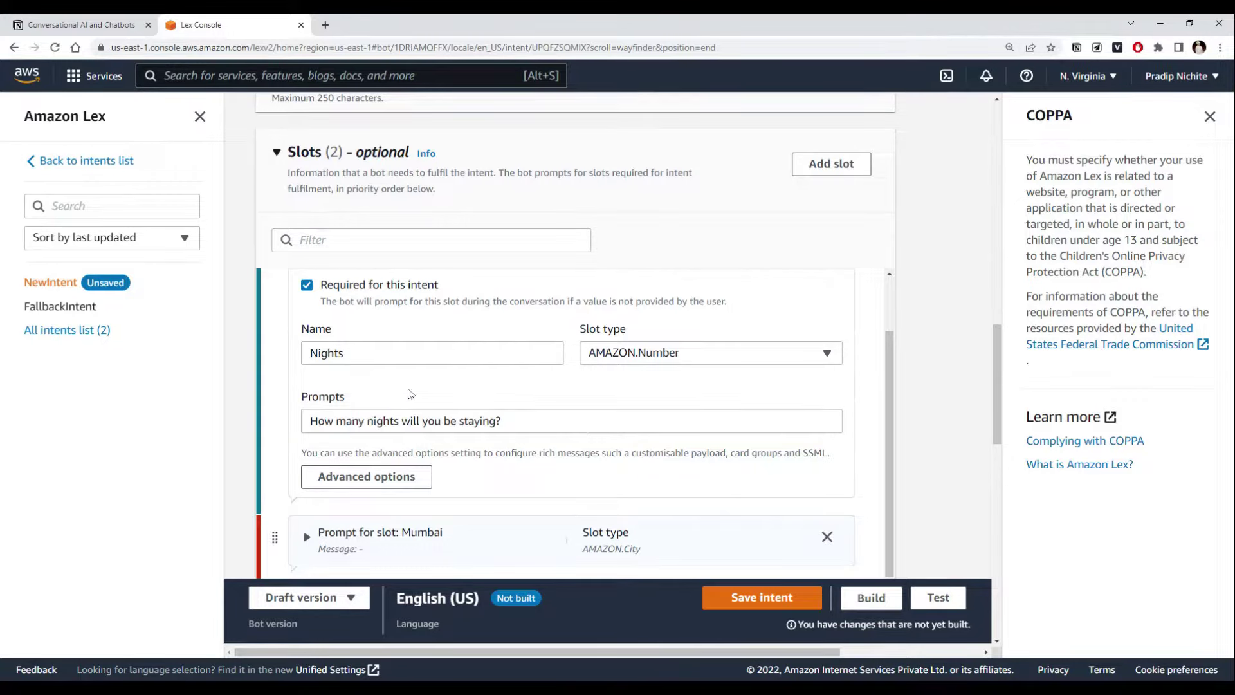
# - Rename the Mumbai slot as Location, copying the name from the Notion notes
pyautogui.scroll(-2, 485, 367)
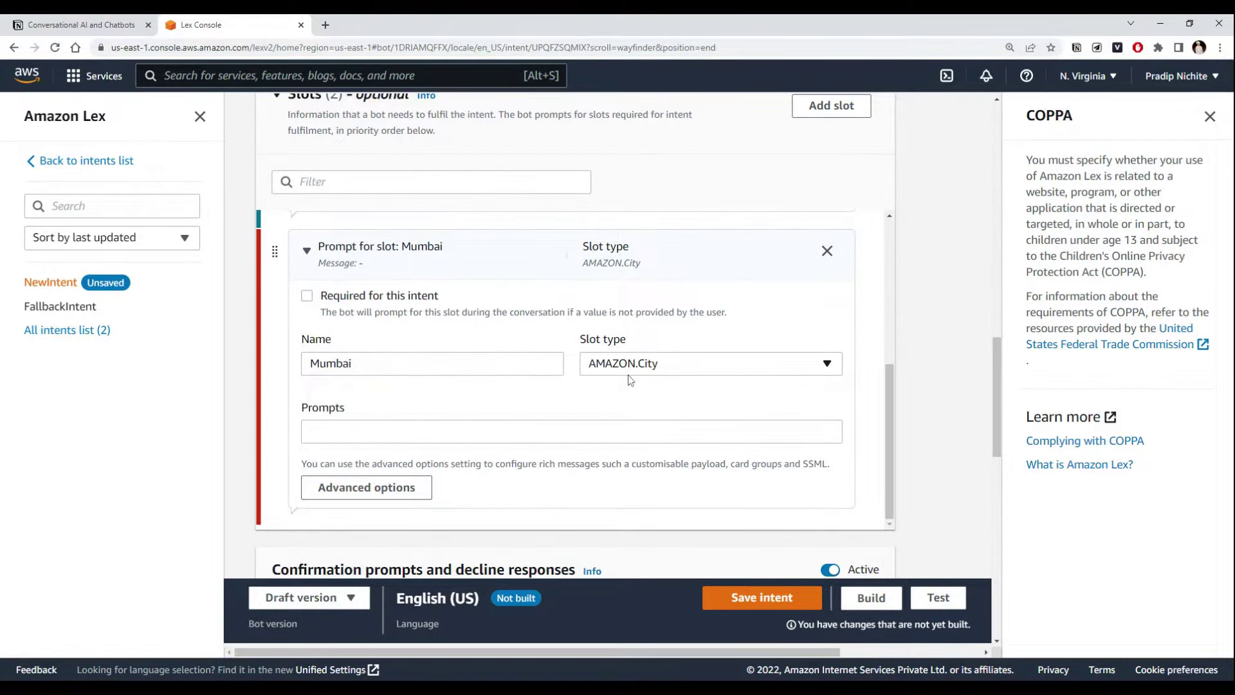
pyautogui.doubleClick(330, 363)
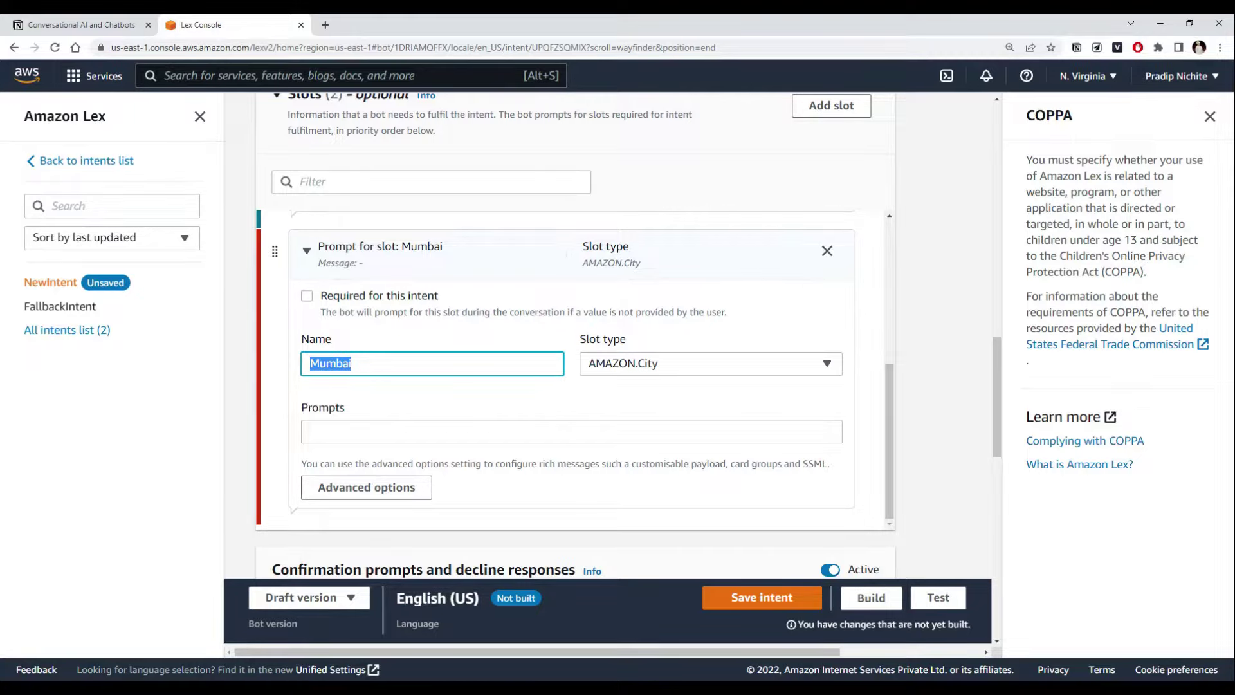
pyautogui.click(76, 24)
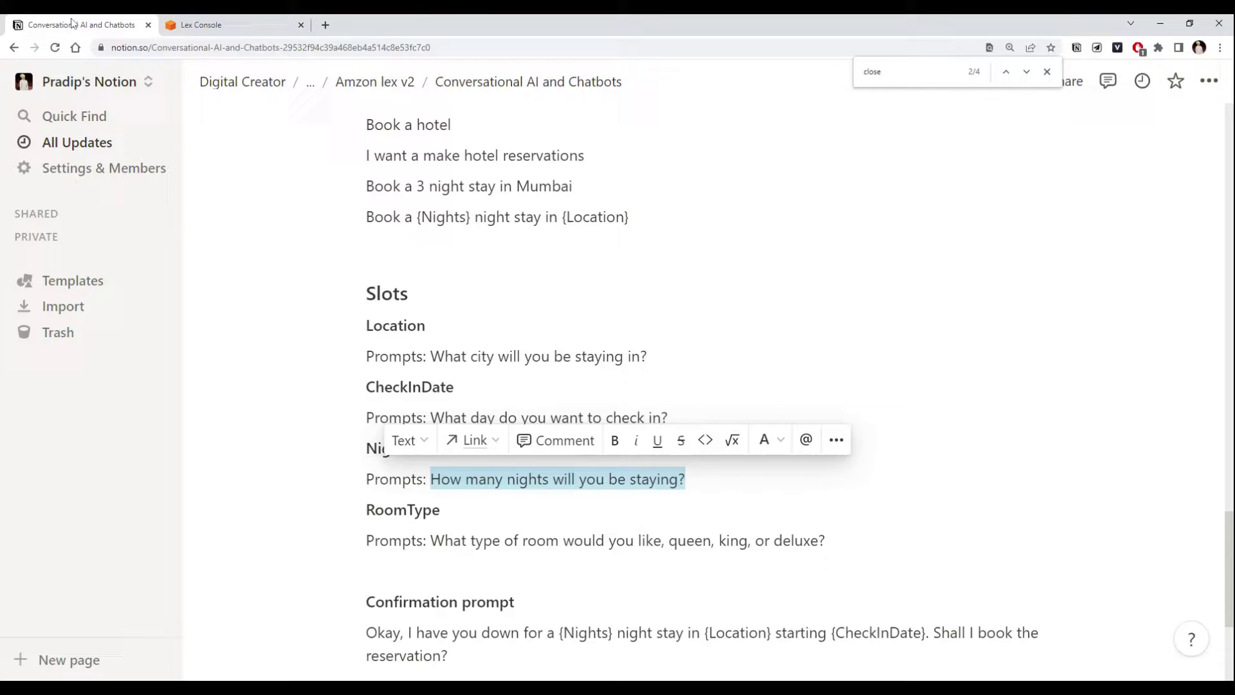
pyautogui.doubleClick(395, 326)
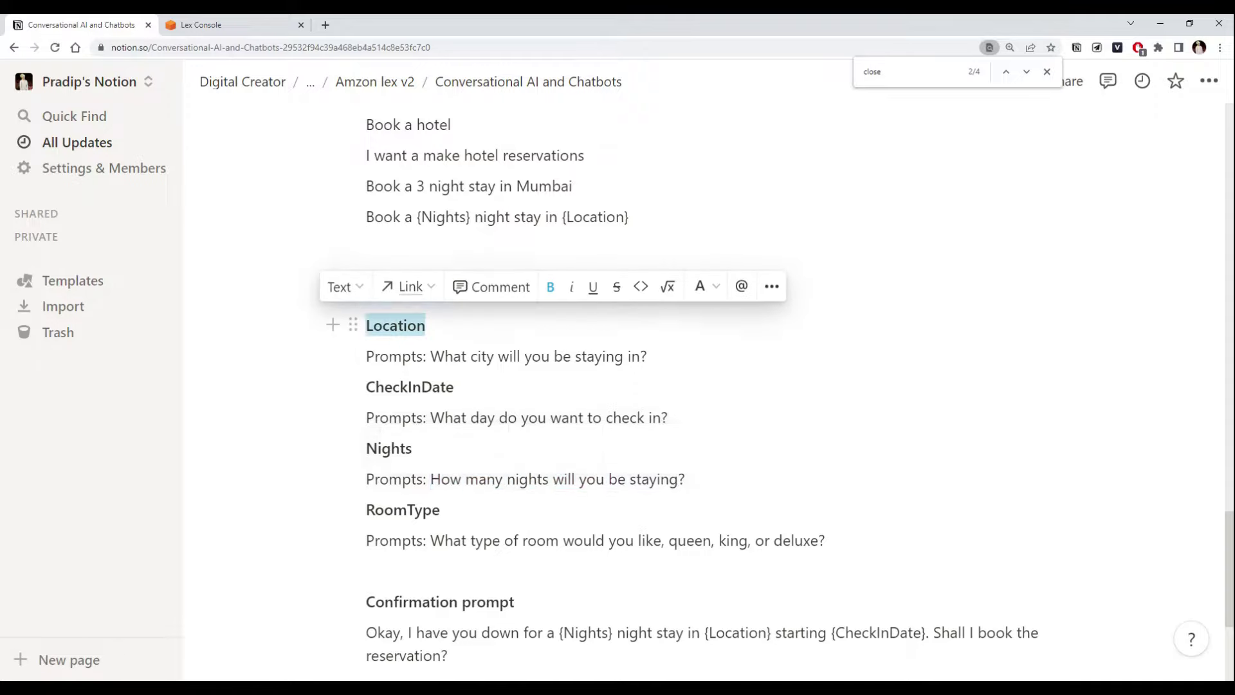
pyautogui.click(205, 25)
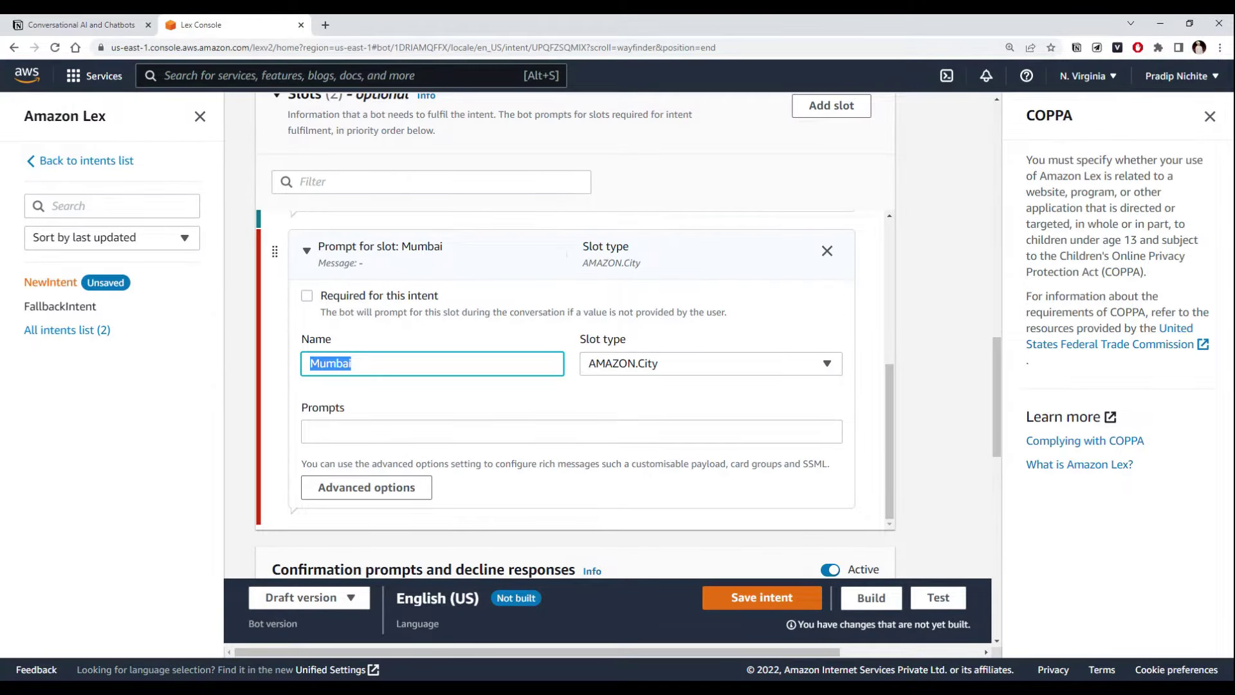
pyautogui.write('Location')
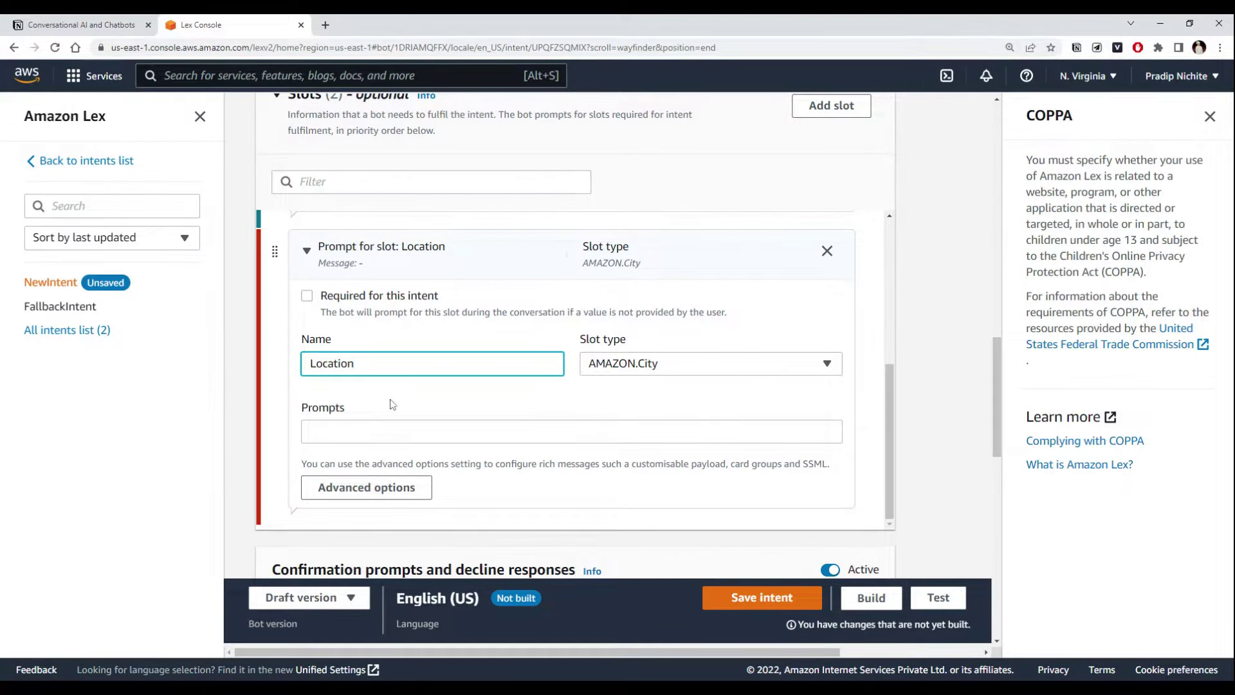
# - Mark the Location slot as required for this intent
pyautogui.click(559, 394)
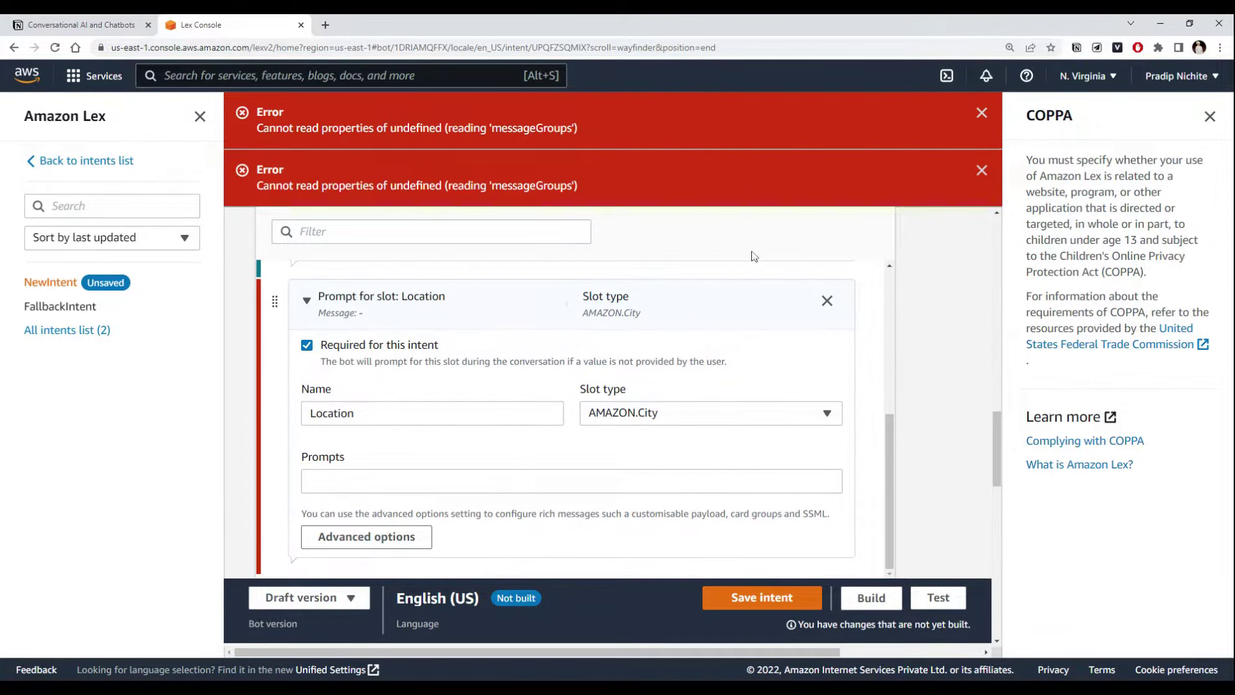
pyautogui.scroll(-1, 754, 256)
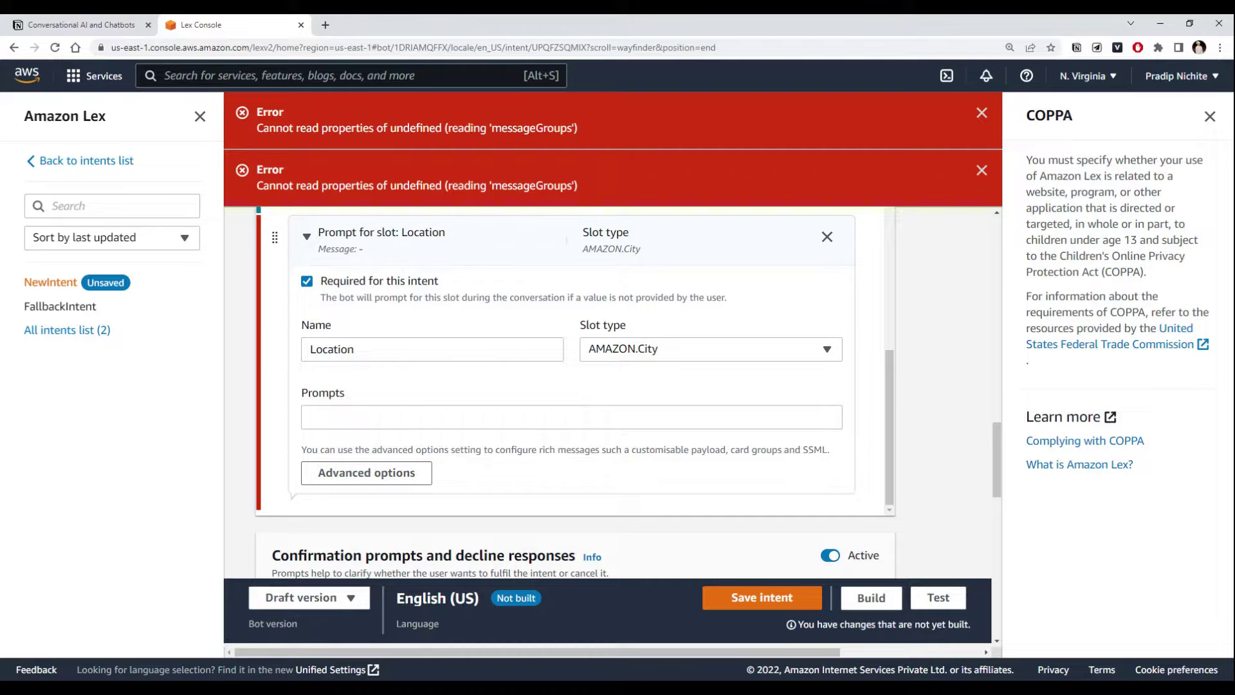
pyautogui.click(571, 417)
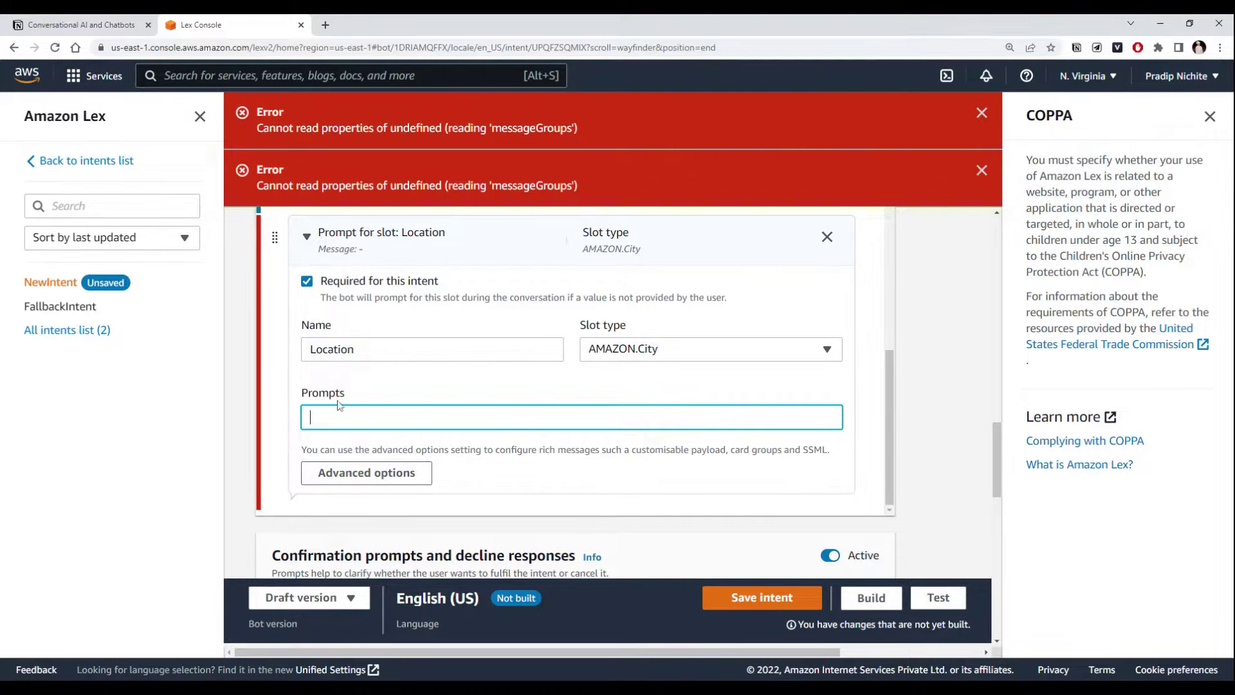
pyautogui.moveTo(355, 349); pyautogui.dragTo(307, 351)
pyautogui.click(297, 360)
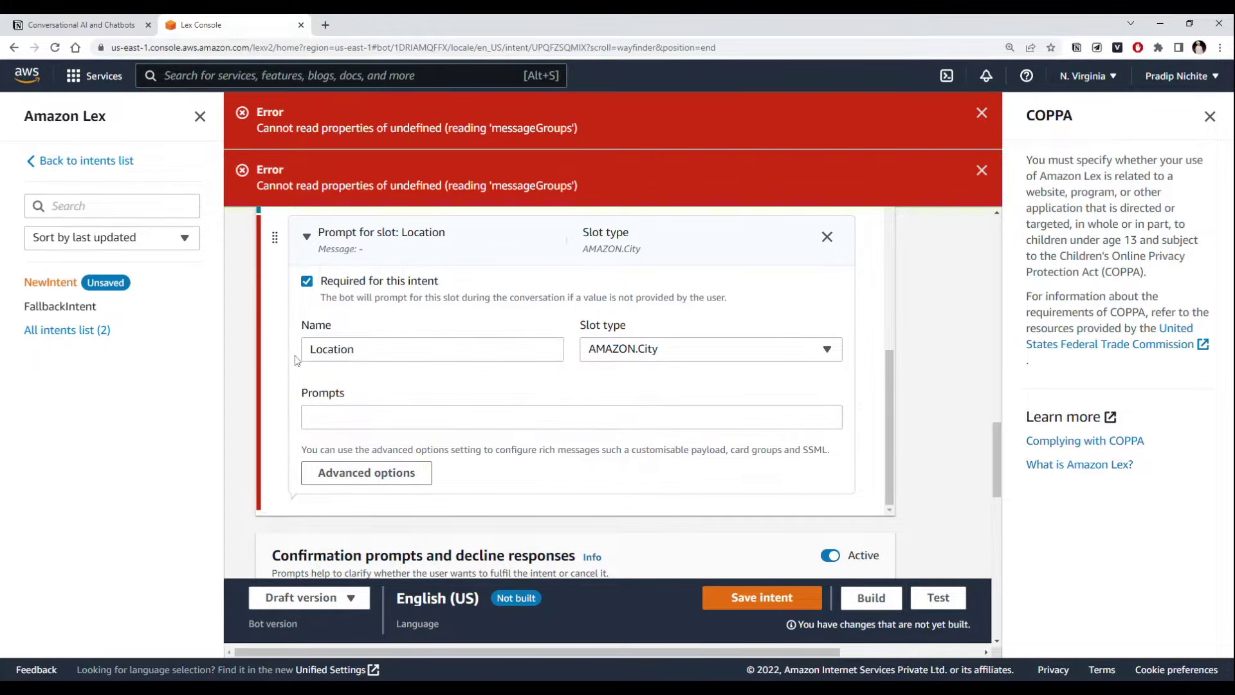
# - Copy "What city will you be staying in?" from the Notion notes and enter it as the Location slot's prompt
pyautogui.hotkey('ctrl', 'shift', 'Tab')
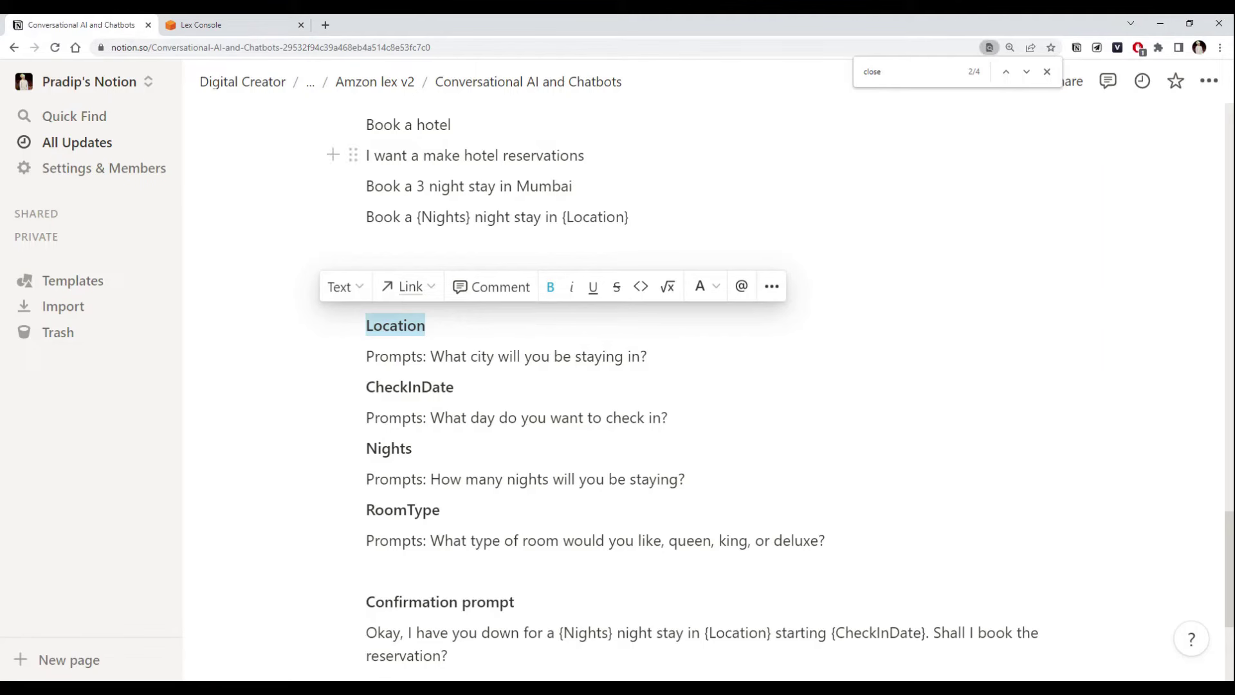
pyautogui.moveTo(430, 356); pyautogui.dragTo(647, 356)
pyautogui.hotkey('ctrl', 'c')
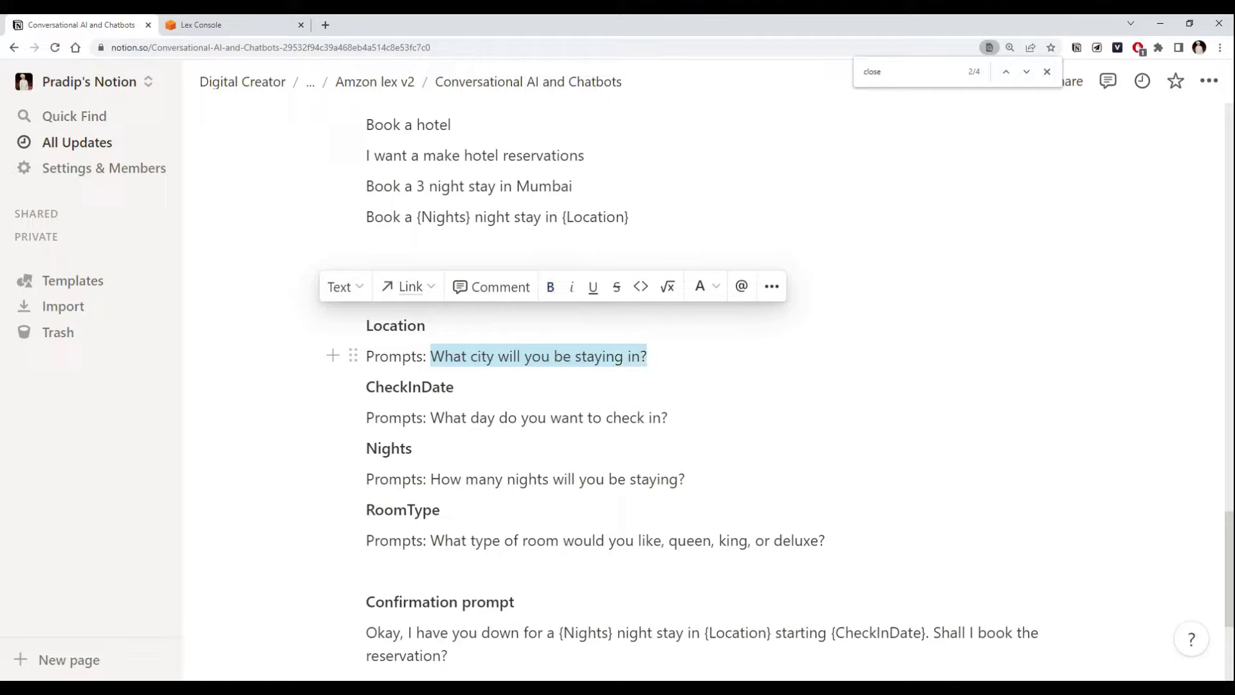
pyautogui.click(242, 31)
pyautogui.click(571, 417)
pyautogui.hotkey('ctrl', 'v')
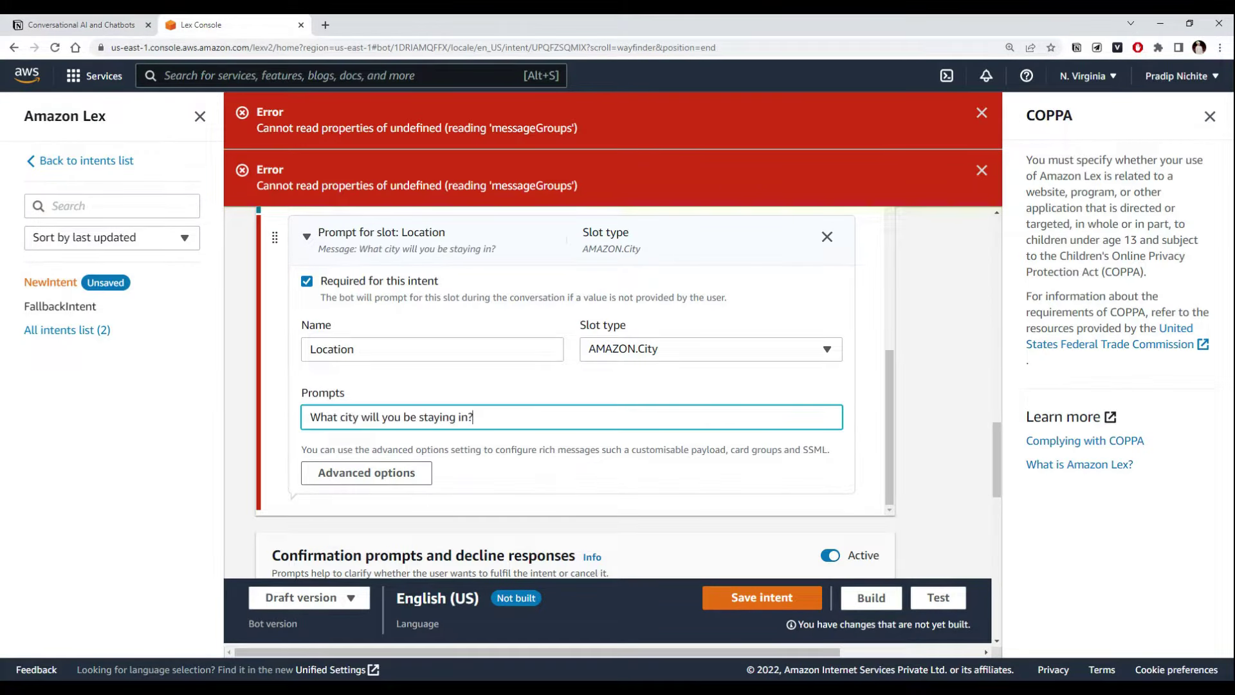
# - Dismiss both error notifications
pyautogui.scroll(3, 476, 487)
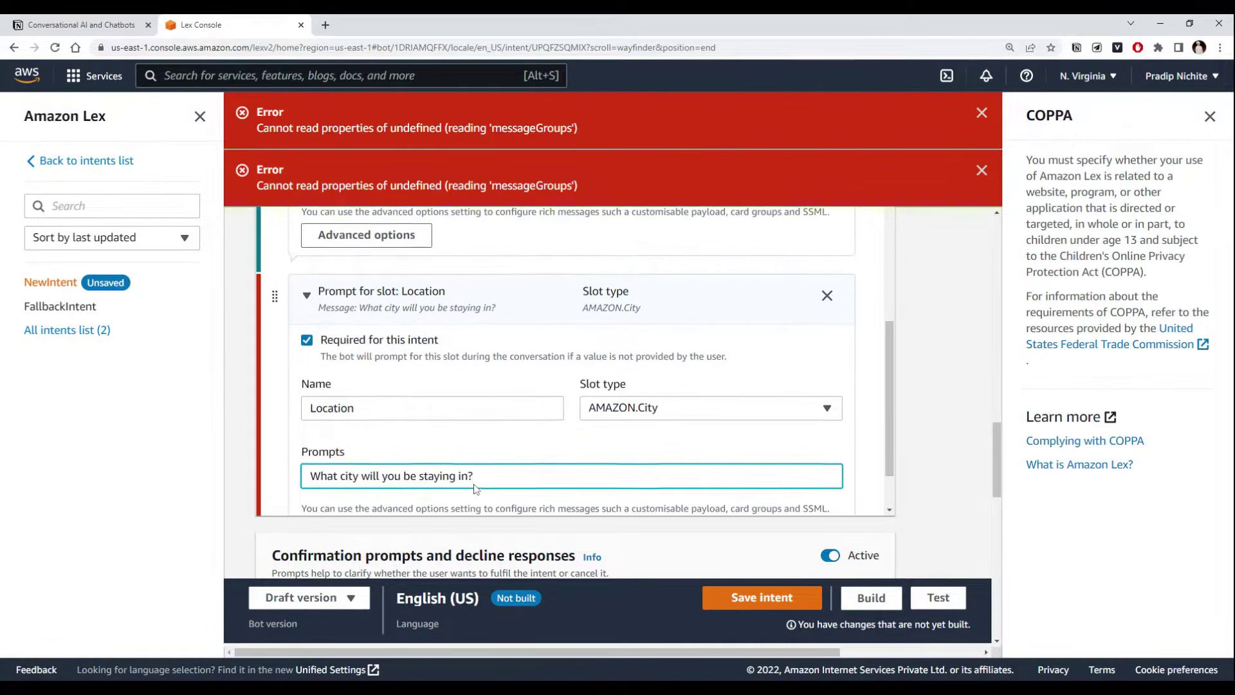
pyautogui.scroll(2, 474, 443)
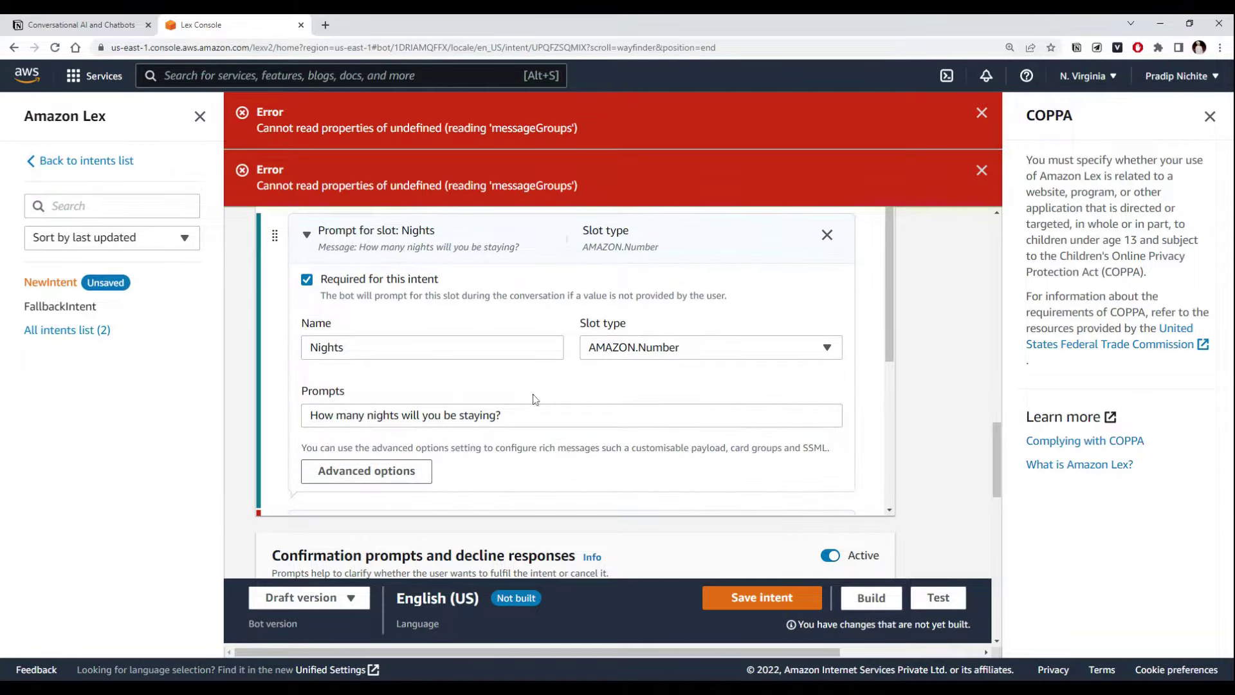
pyautogui.scroll(2, 533, 399)
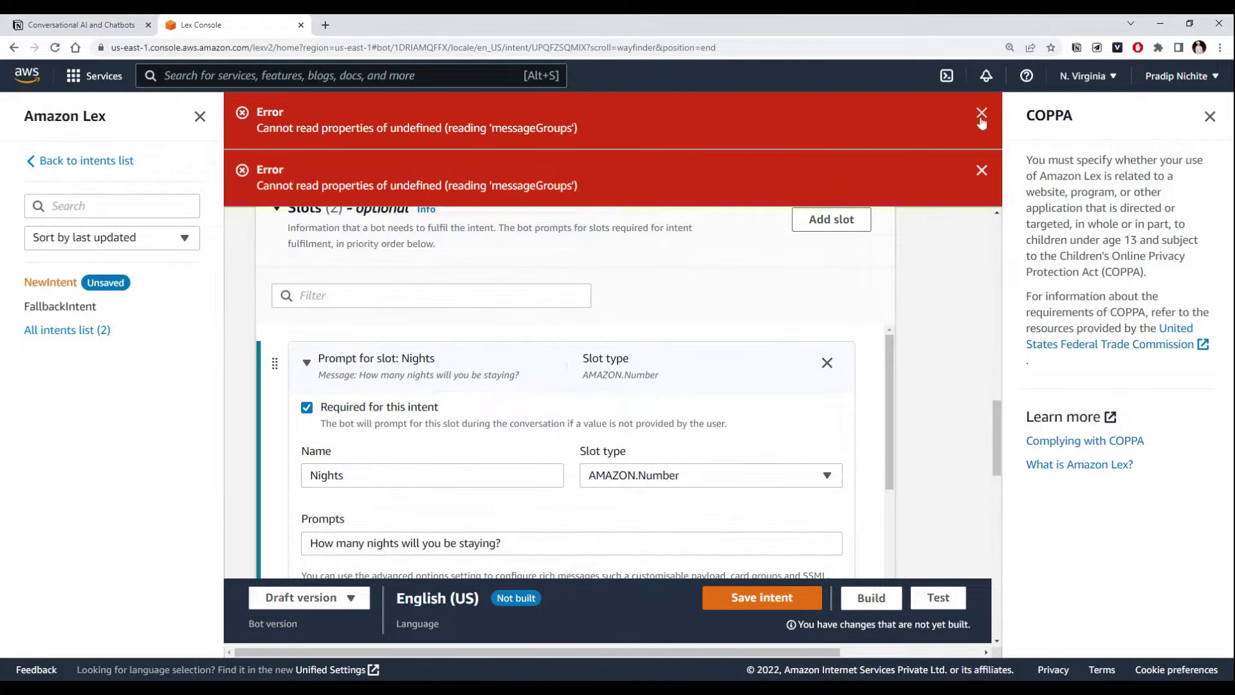
pyautogui.click(982, 161)
# - Add "Book a {3} night stay in {Mumbai}" to the intent's sample utterances
pyautogui.scroll(3, 549, 224)
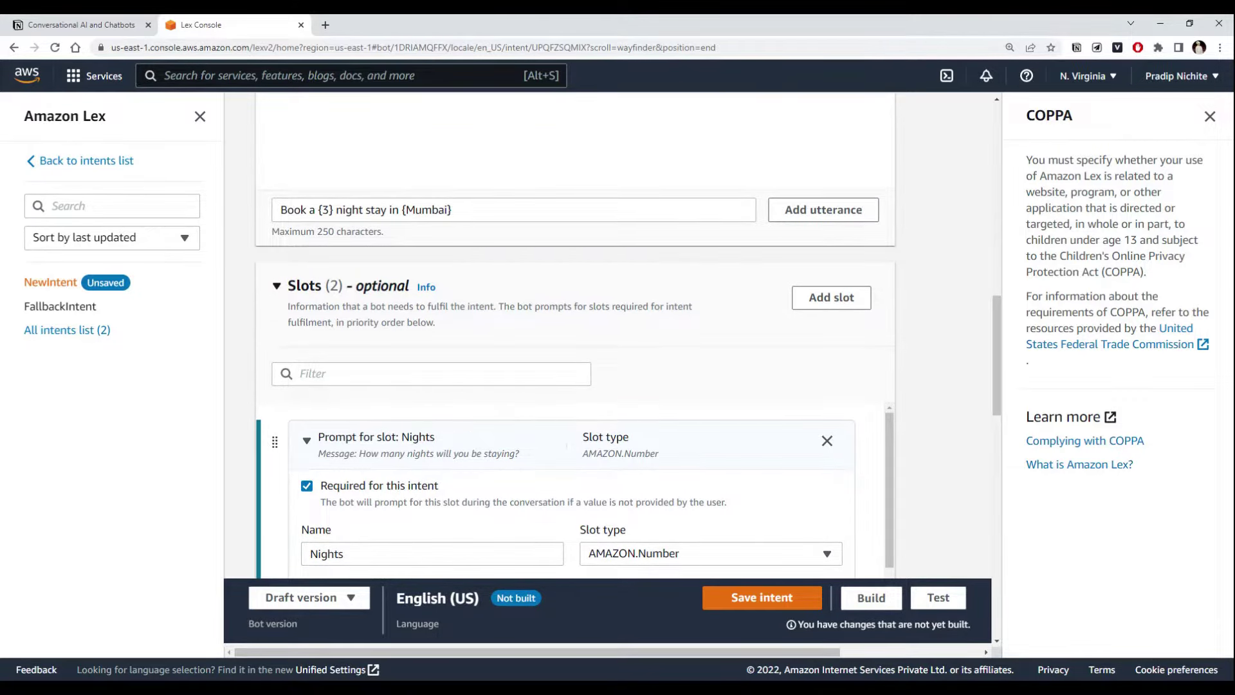
pyautogui.scroll(1, 485, 284)
pyautogui.click(783, 273)
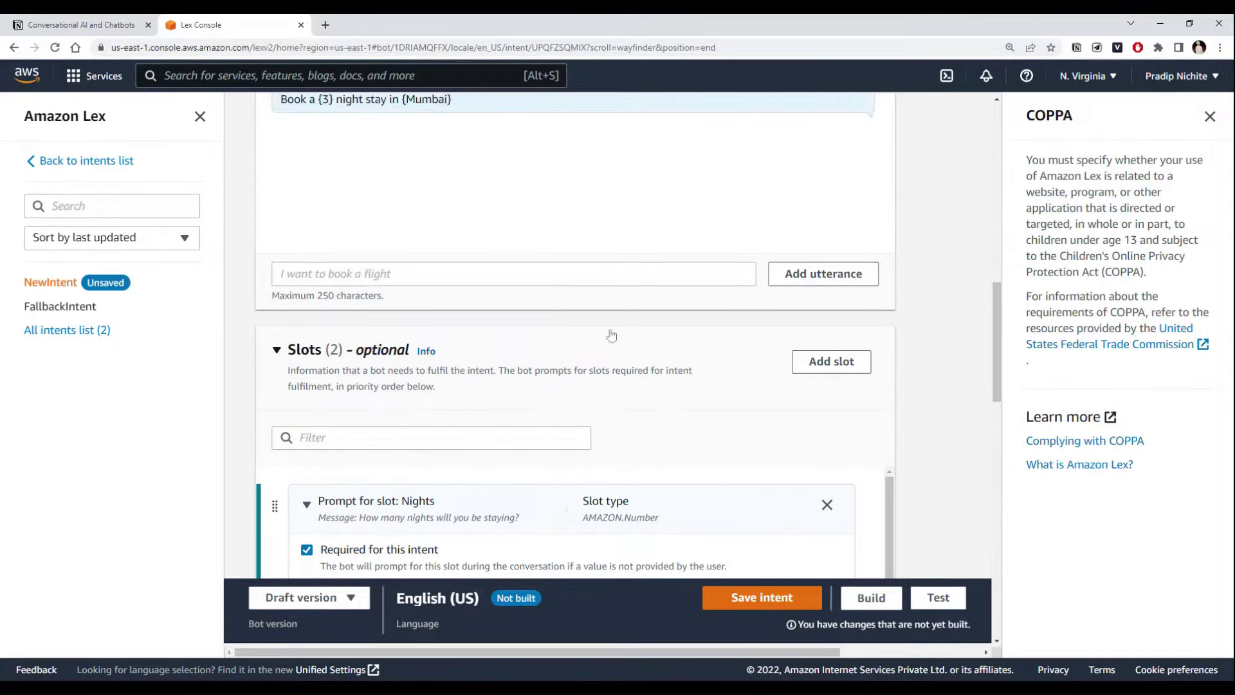
# - Replace {3} in the third sample utterance with the existing Nights slot, leaving only one pair of braces around it
pyautogui.scroll(3, 610, 259)
pyautogui.scroll(-3, 424, 331)
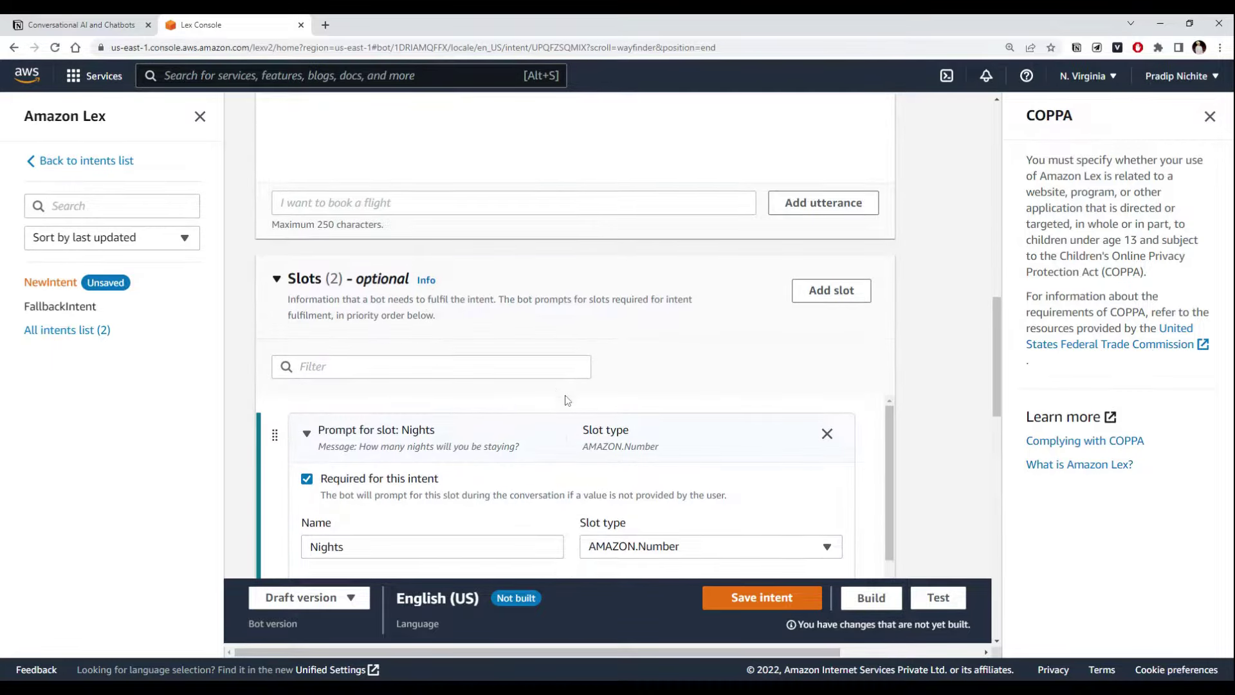
pyautogui.scroll(-4, 514, 386)
pyautogui.scroll(10, 566, 409)
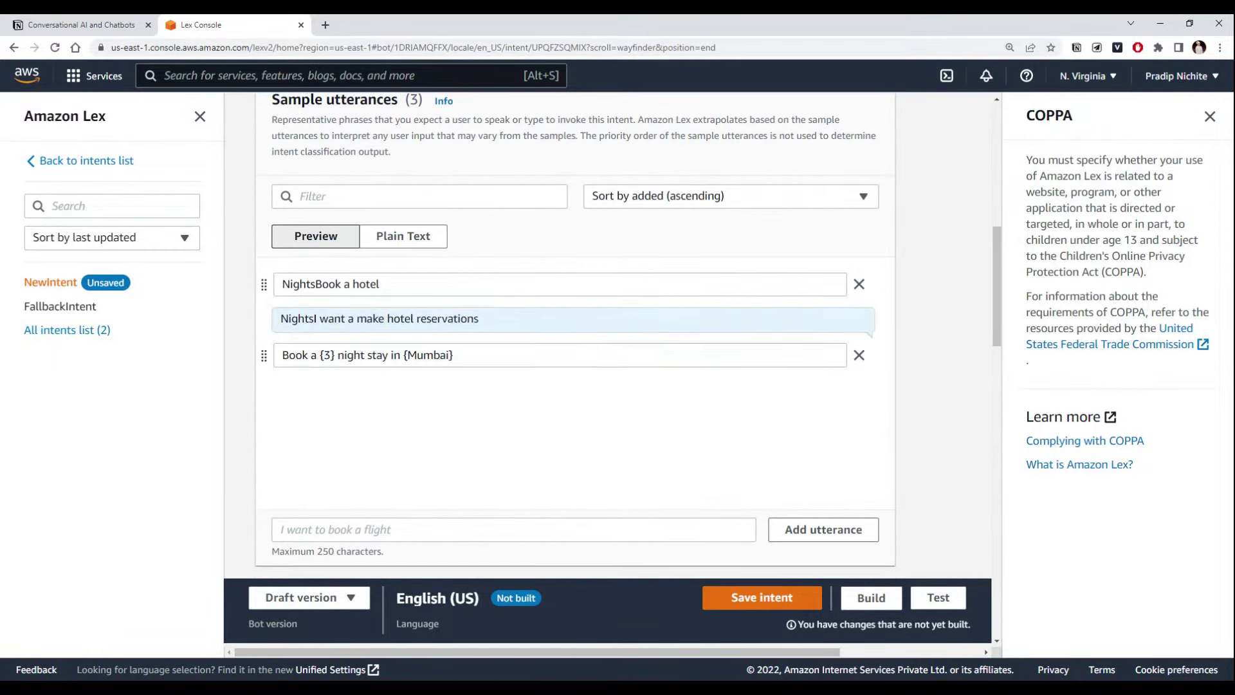
pyautogui.click(322, 355)
pyautogui.scroll(1, 325, 360)
pyautogui.click(332, 369)
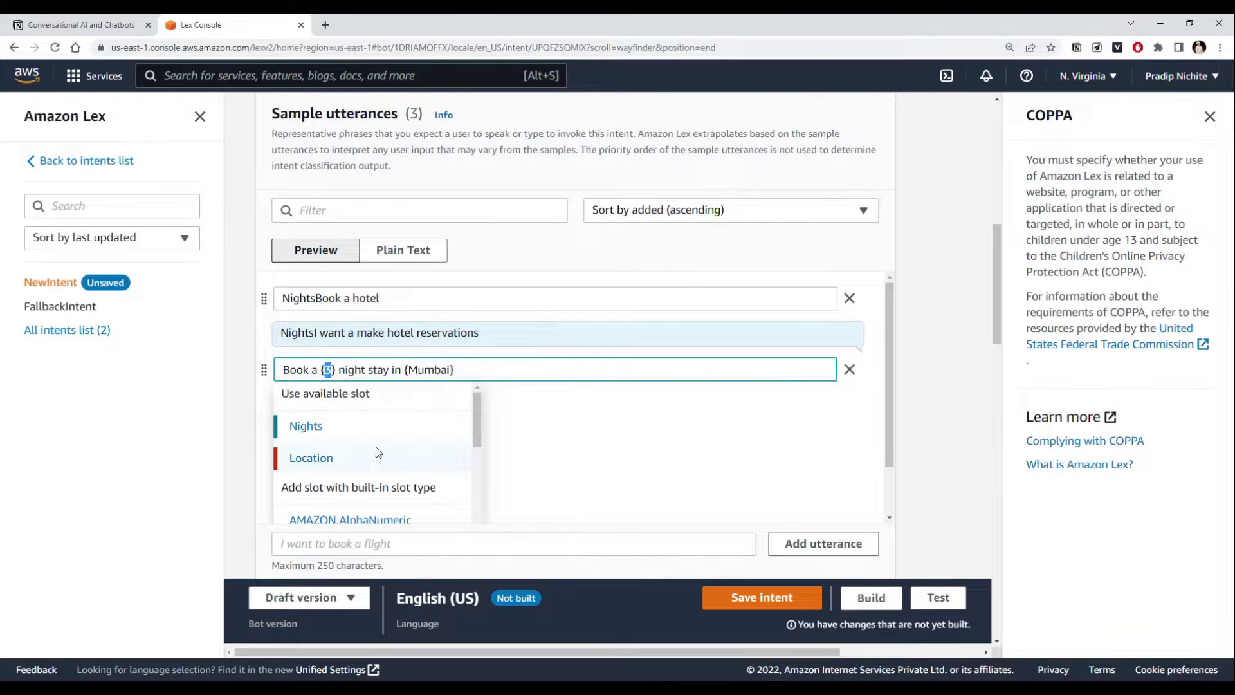
pyautogui.click(326, 426)
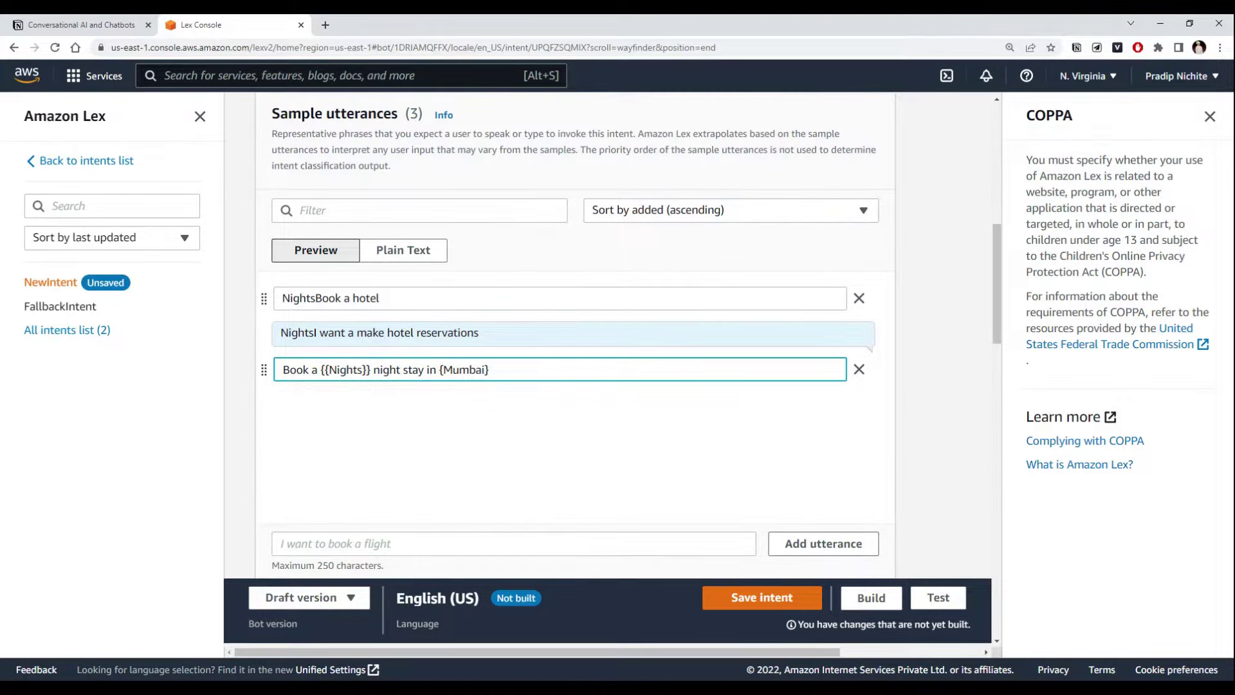
pyautogui.moveTo(364, 369); pyautogui.dragTo(321, 369)
pyautogui.click(336, 427)
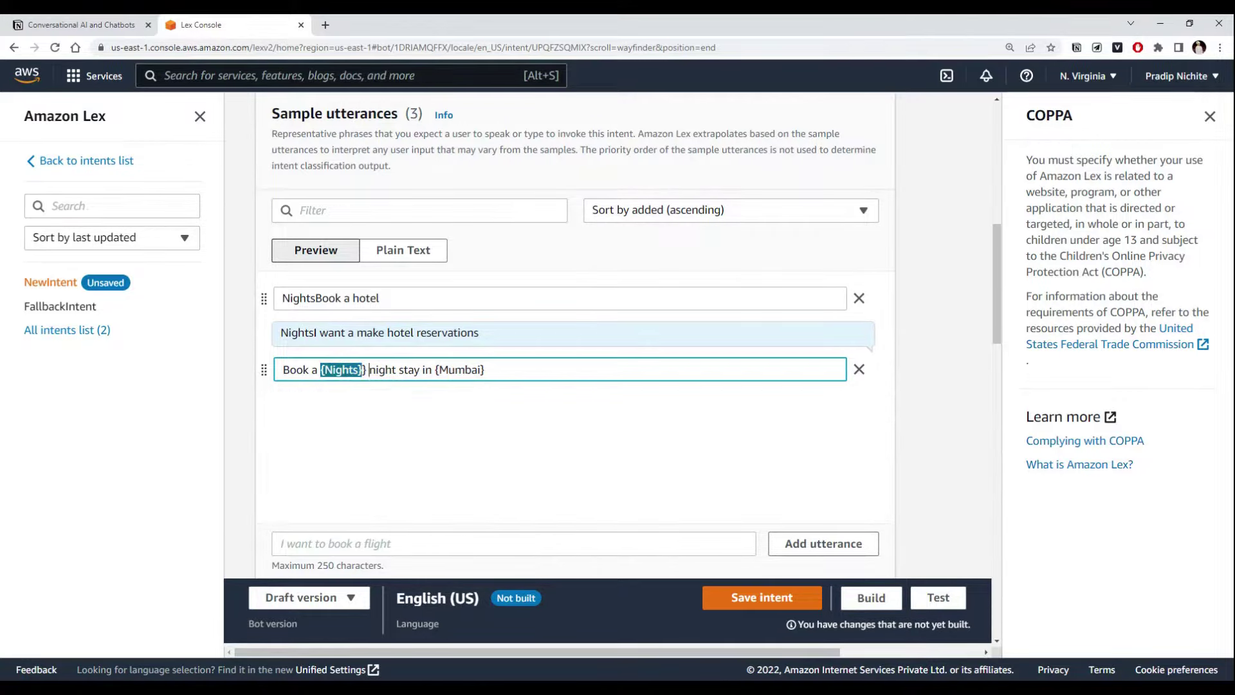
pyautogui.press('BackSpace')
pyautogui.press('BackSpace')
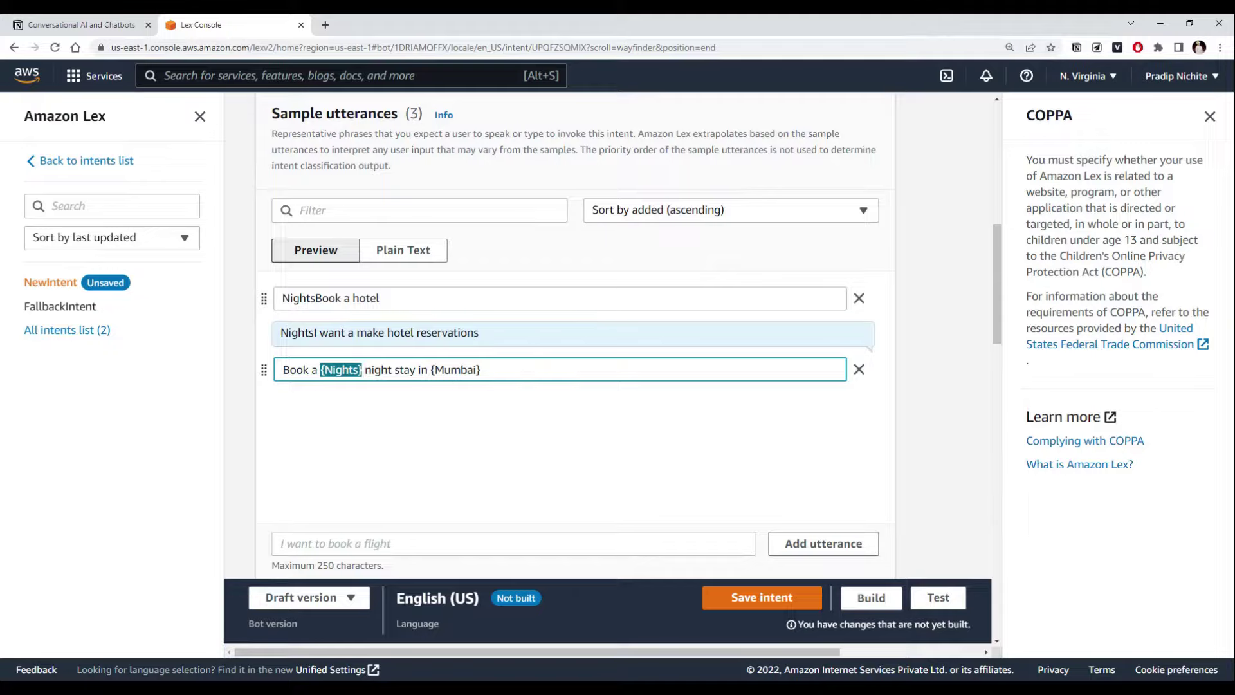
# - Replace {Mumbai} in the third sample utterance with the existing Location slot
pyautogui.moveTo(481, 369); pyautogui.dragTo(430, 369)
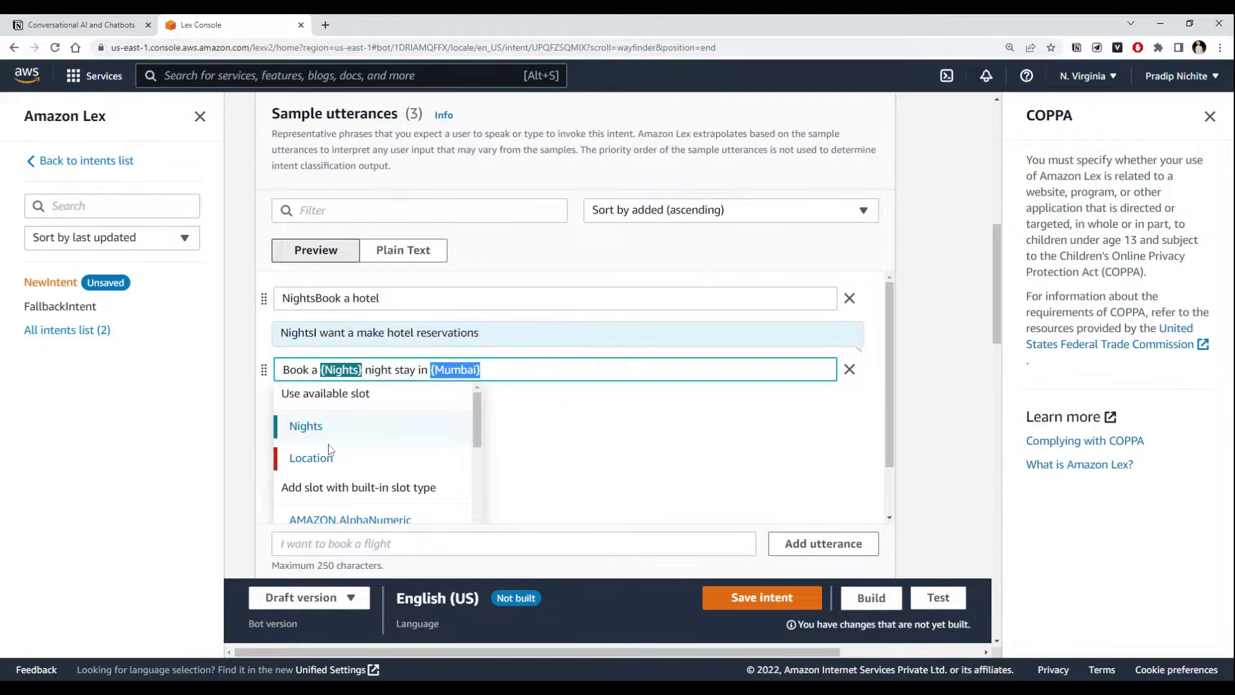
pyautogui.click(331, 459)
pyautogui.click(519, 417)
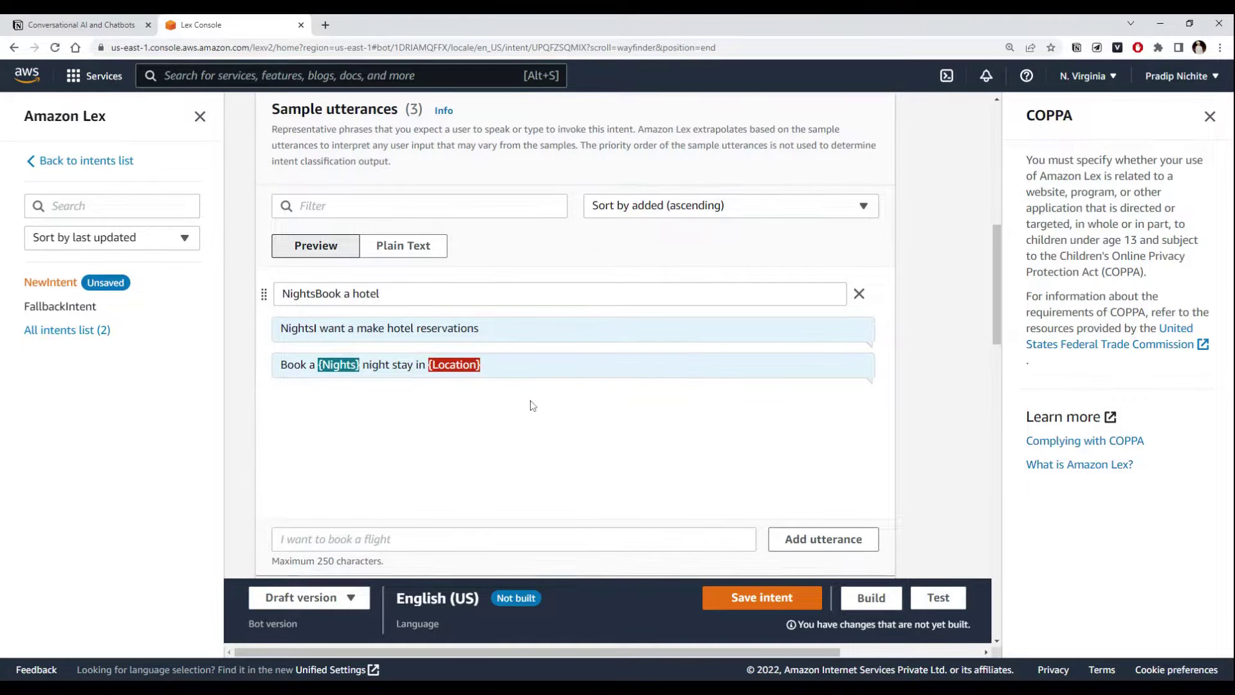
# - Remove the stray word "Nights" from the first sample utterance so it reads "Book a hotel"
pyautogui.scroll(-1, 527, 406)
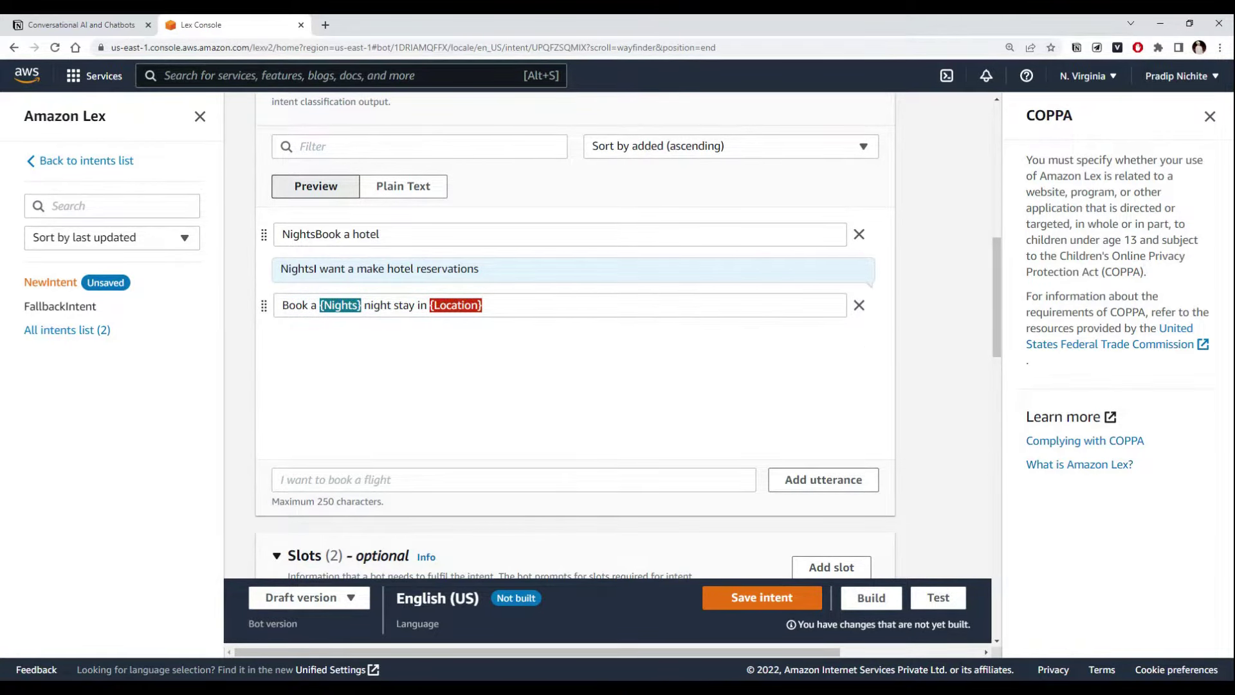
pyautogui.scroll(-2, 443, 360)
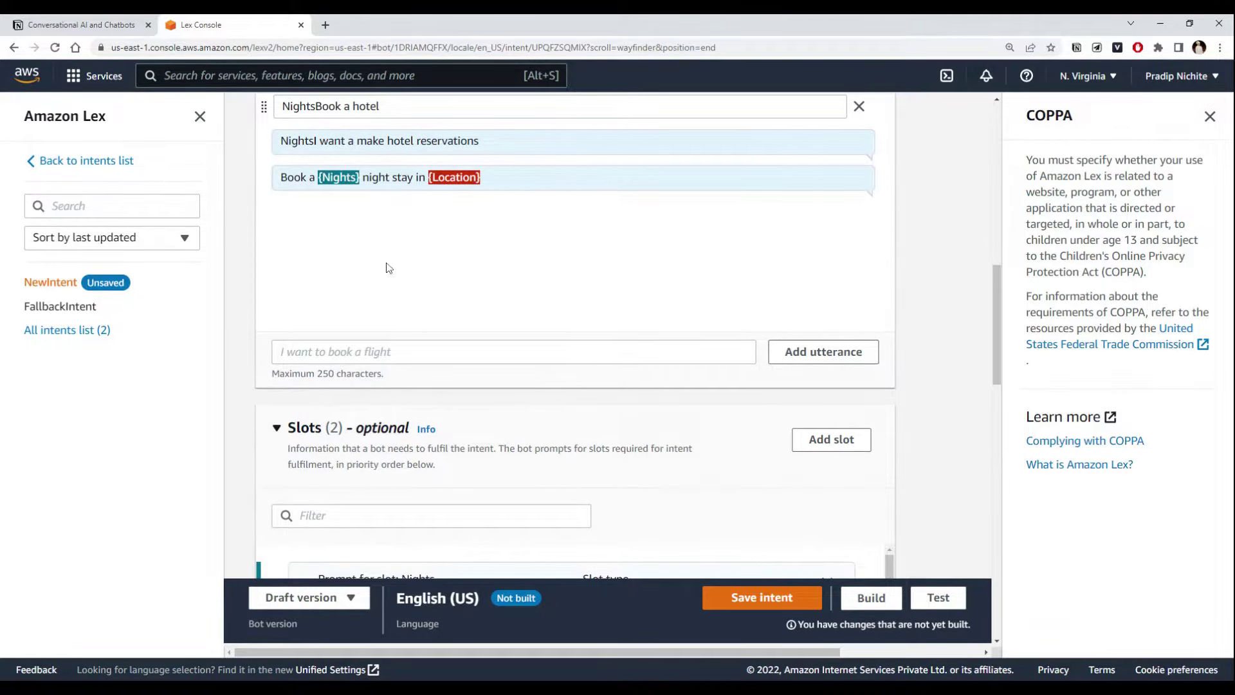
pyautogui.scroll(3, 402, 284)
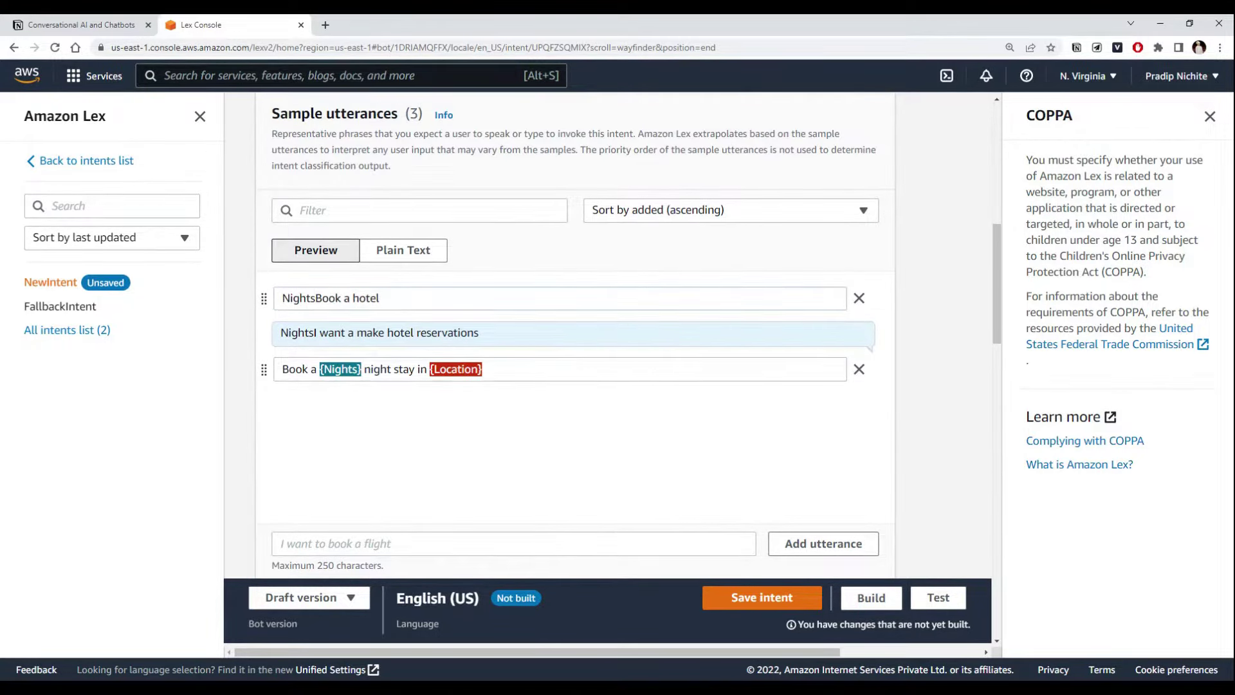
pyautogui.scroll(2, 341, 443)
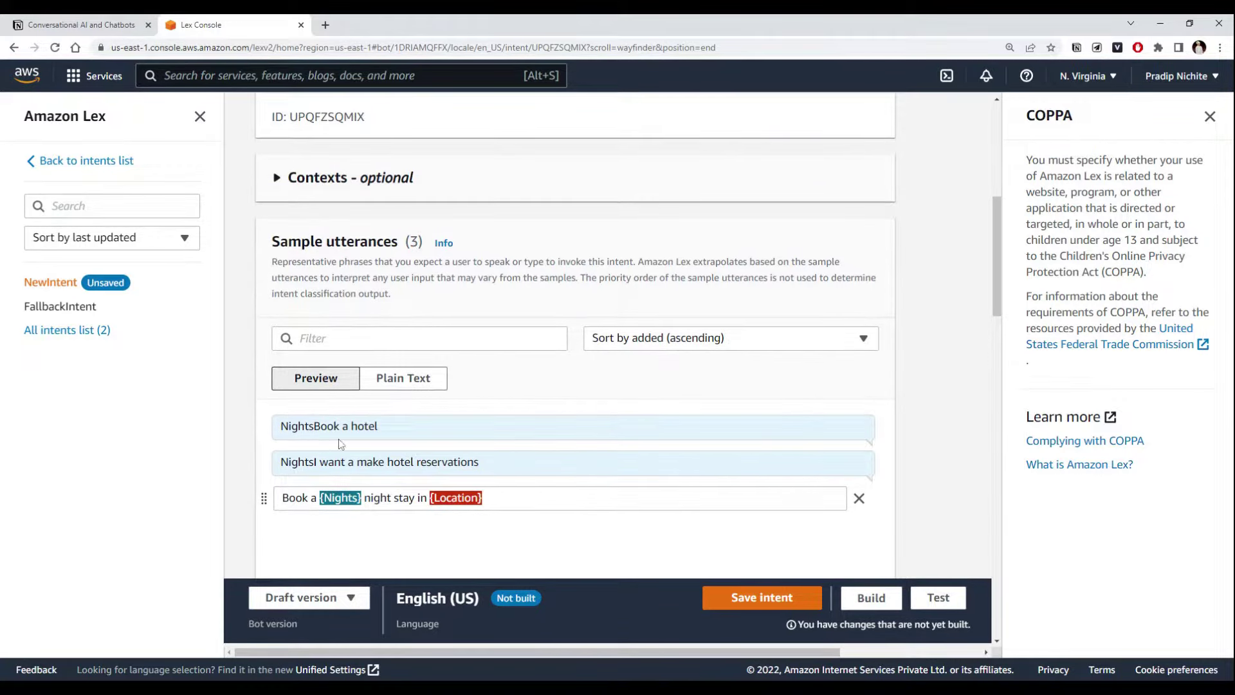
pyautogui.click(367, 426)
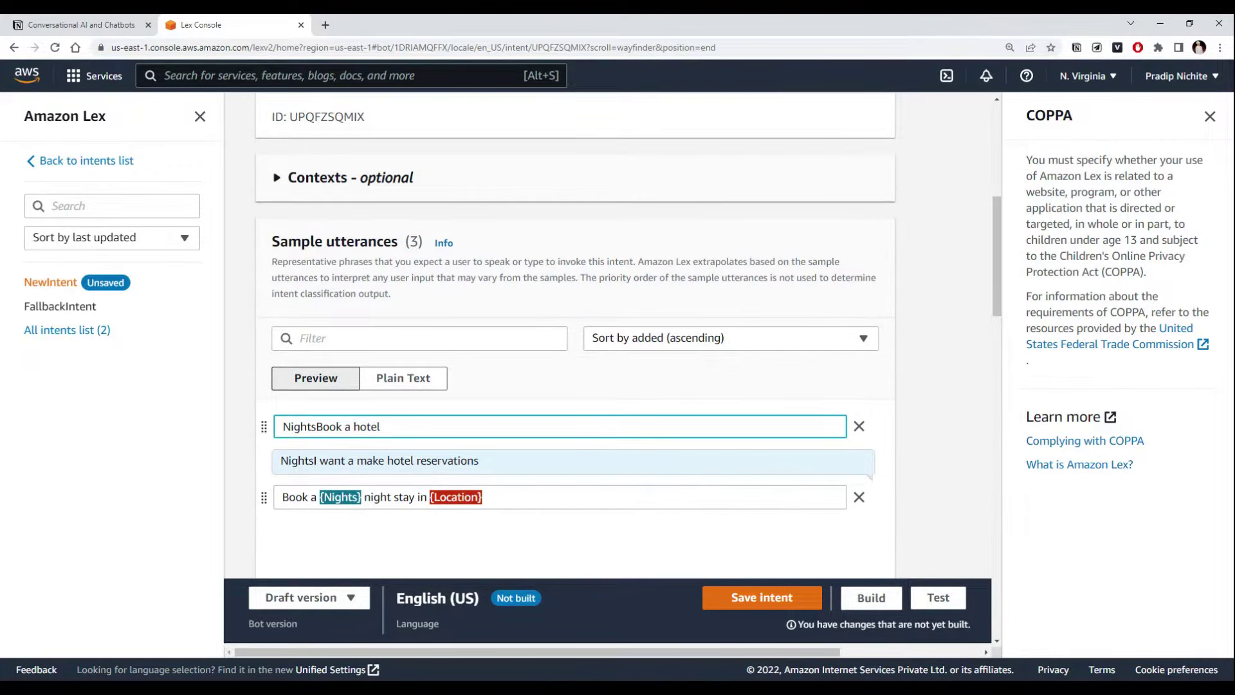
pyautogui.moveTo(324, 426); pyautogui.dragTo(283, 426)
pyautogui.press('BackSpace')
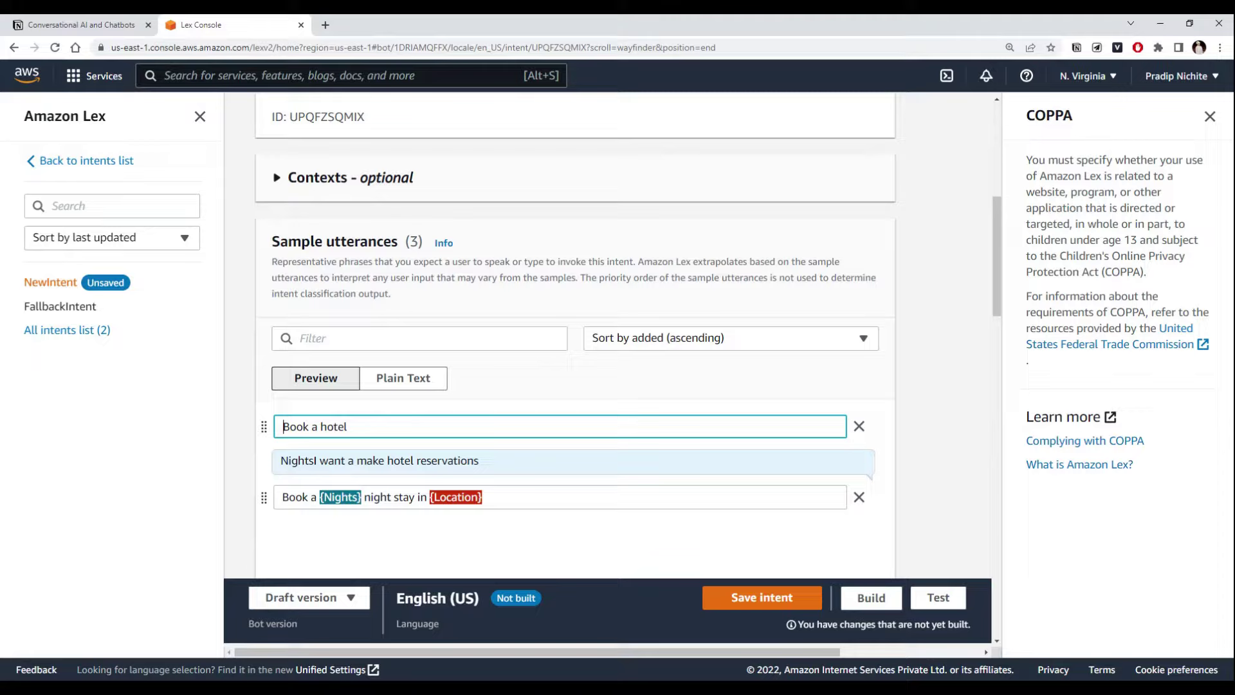
pyautogui.click(428, 412)
# - Save the hotel booking intent
pyautogui.scroll(2, 476, 258)
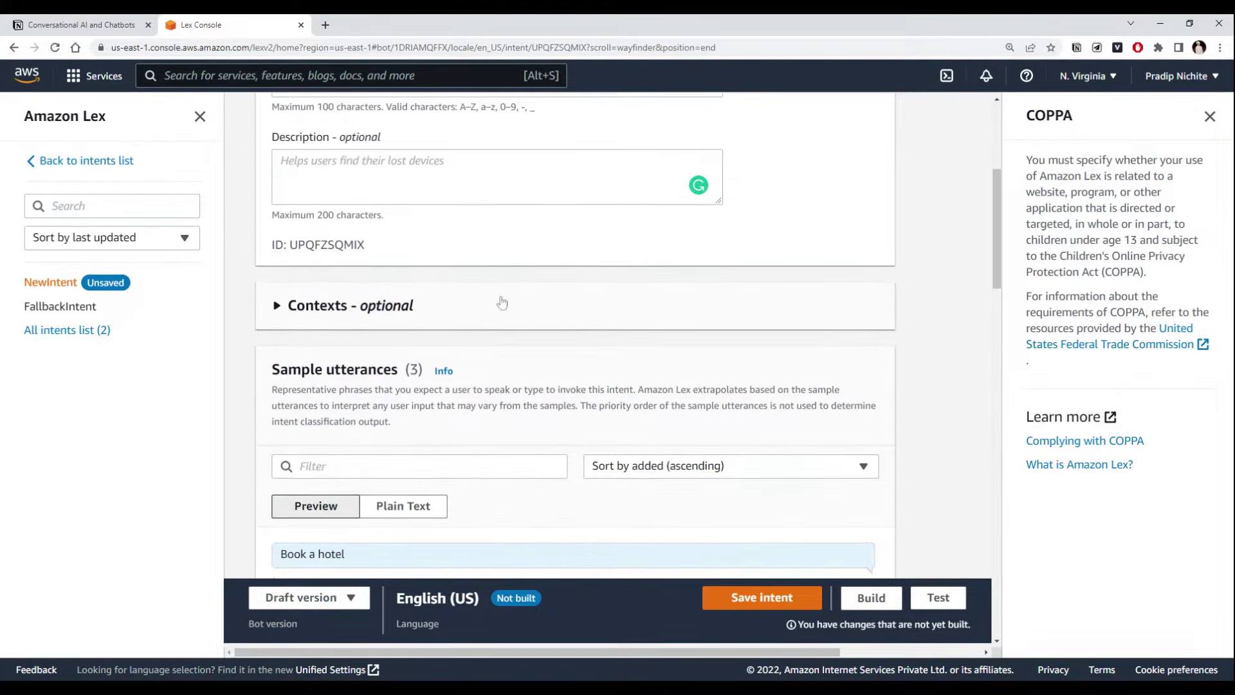
pyautogui.scroll(-2, 501, 302)
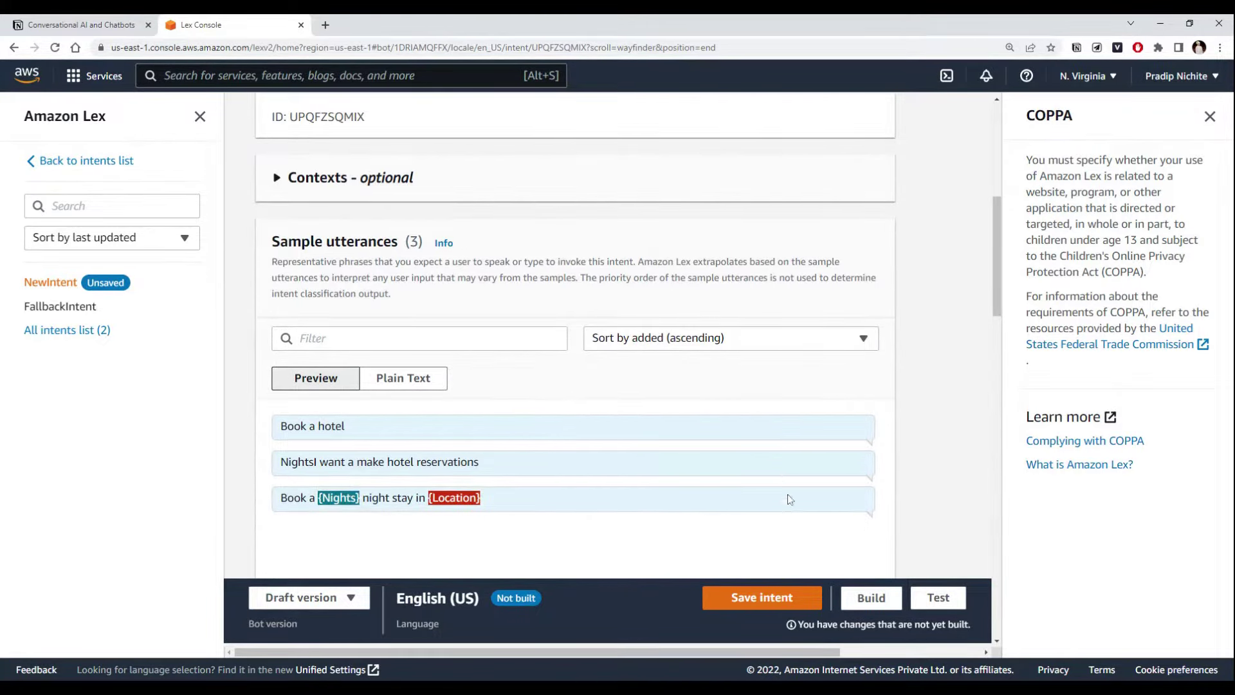
pyautogui.click(763, 598)
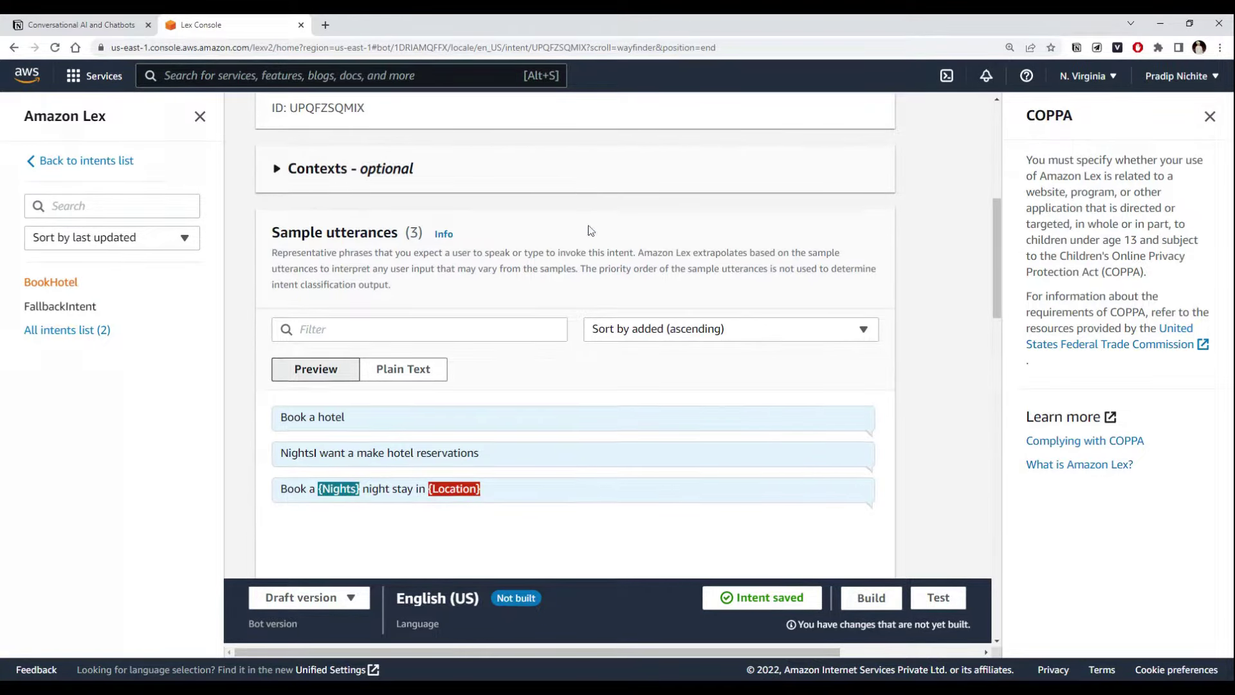
# - Review the BookHotel intent's Nights and Location slot settings and its sample utterances
pyautogui.scroll(-6, 546, 322)
pyautogui.scroll(-3, 392, 373)
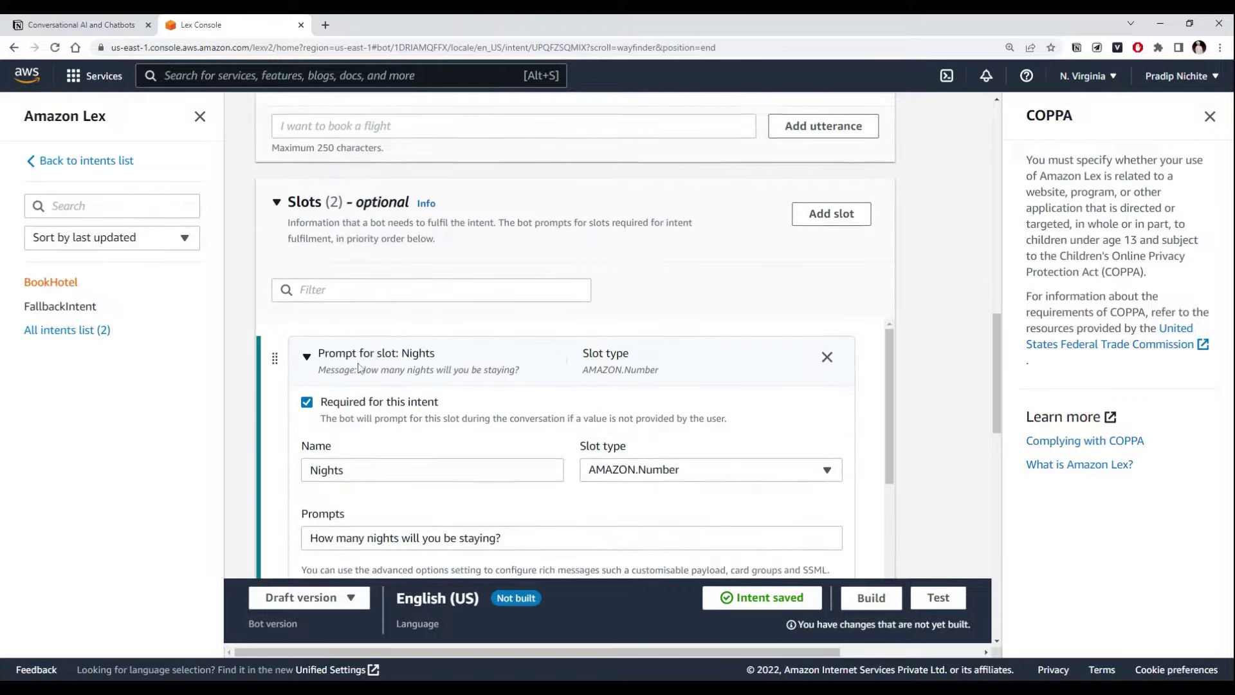
pyautogui.scroll(1, 433, 349)
pyautogui.click(307, 323)
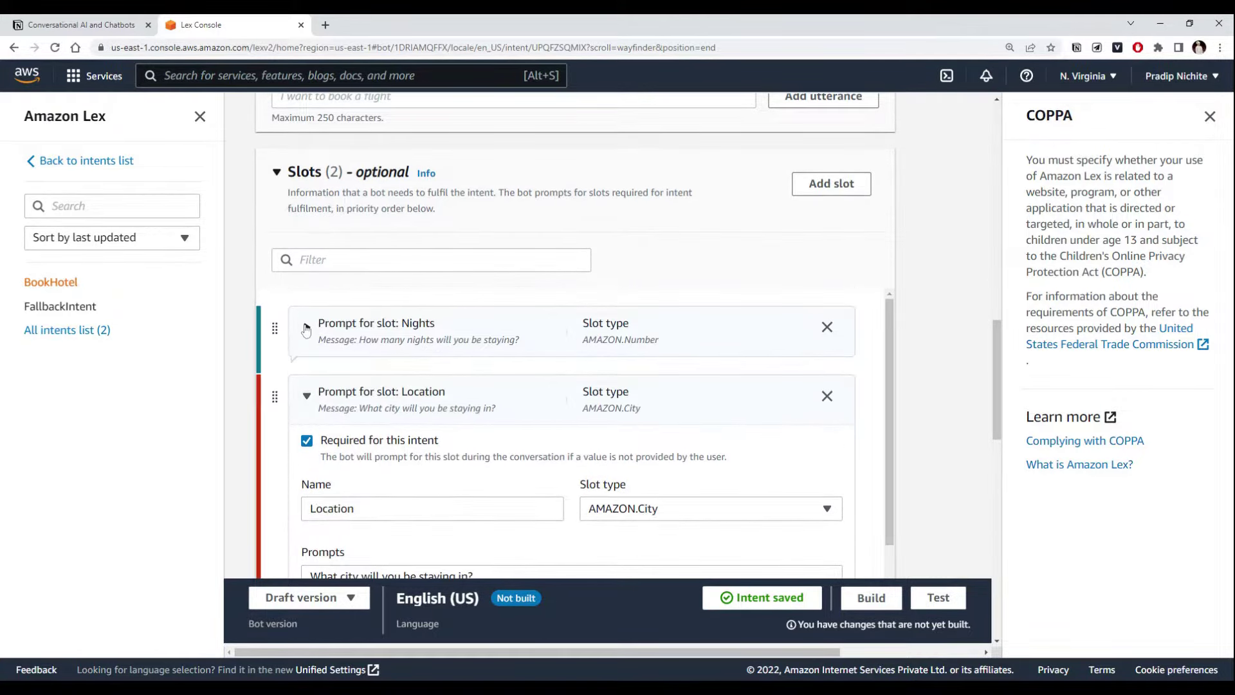
pyautogui.scroll(-1, 377, 406)
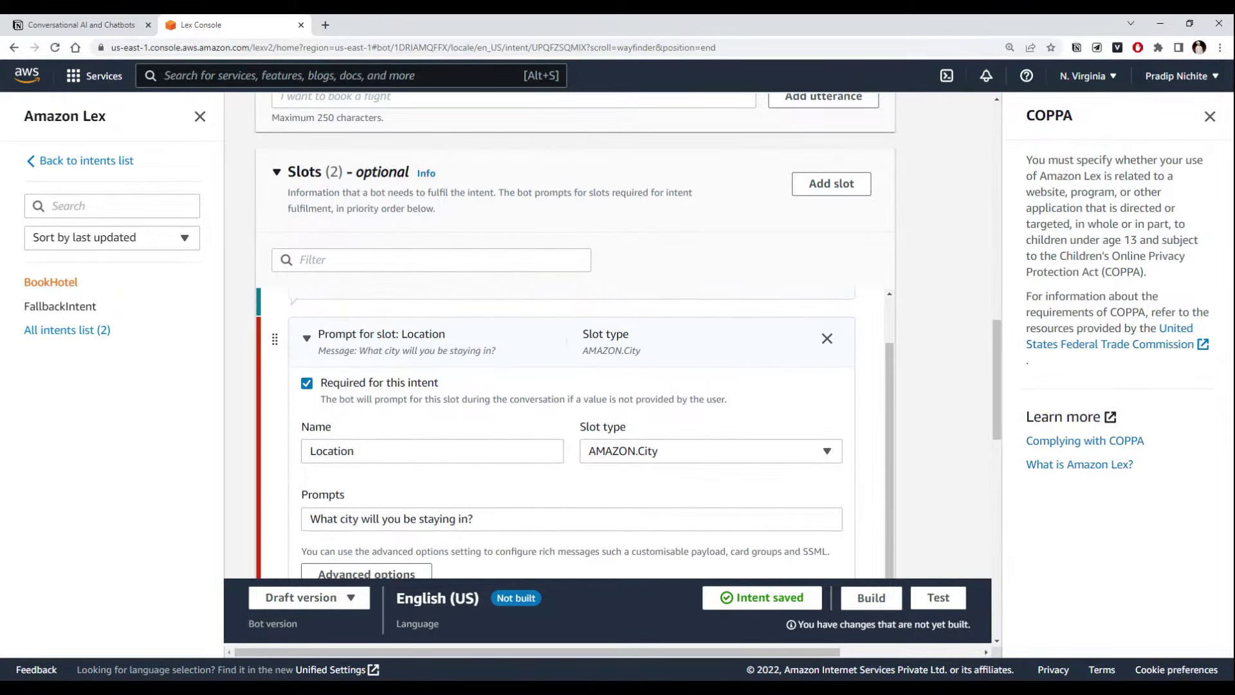
pyautogui.scroll(1, 377, 406)
pyautogui.click(307, 325)
pyautogui.scroll(-1, 313, 331)
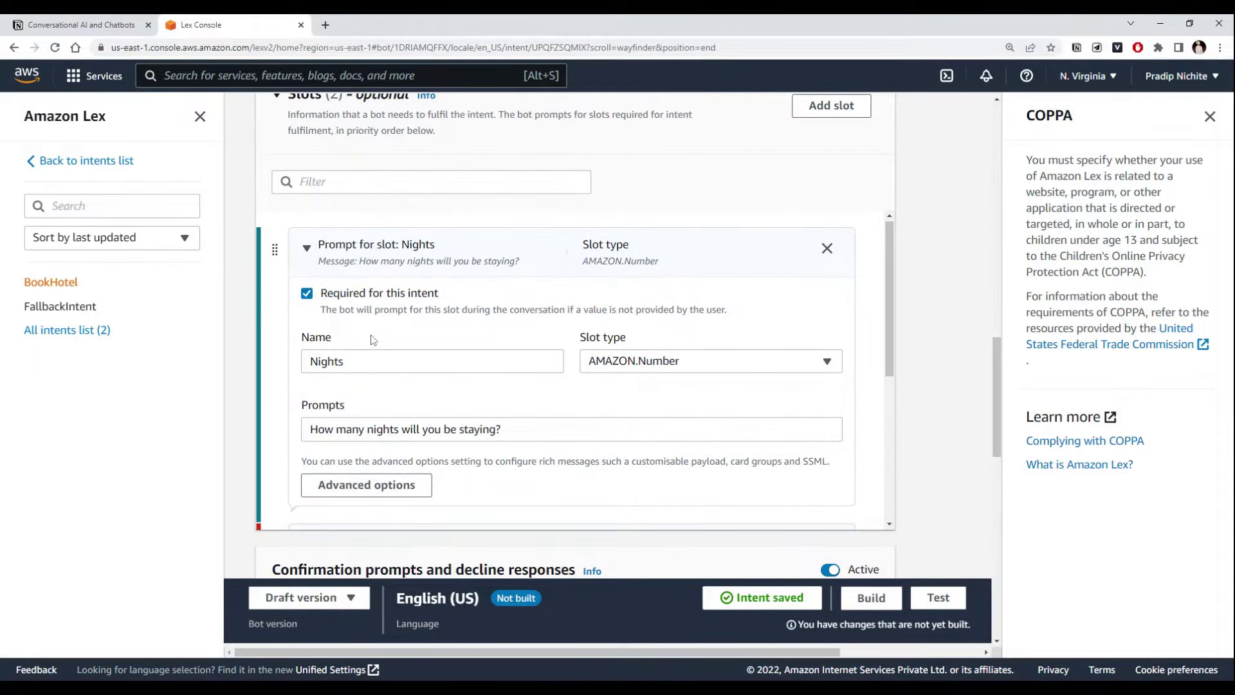
pyautogui.scroll(-3, 483, 313)
pyautogui.scroll(3, 518, 393)
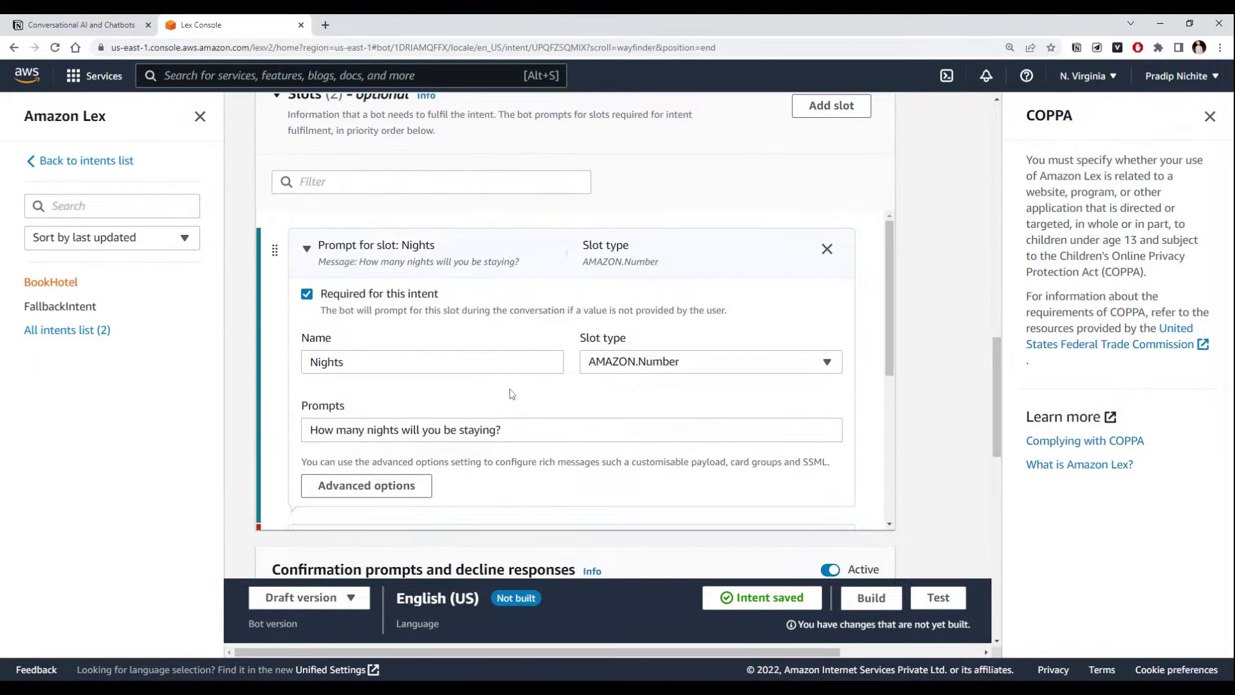
pyautogui.scroll(3, 519, 394)
pyautogui.scroll(4, 518, 394)
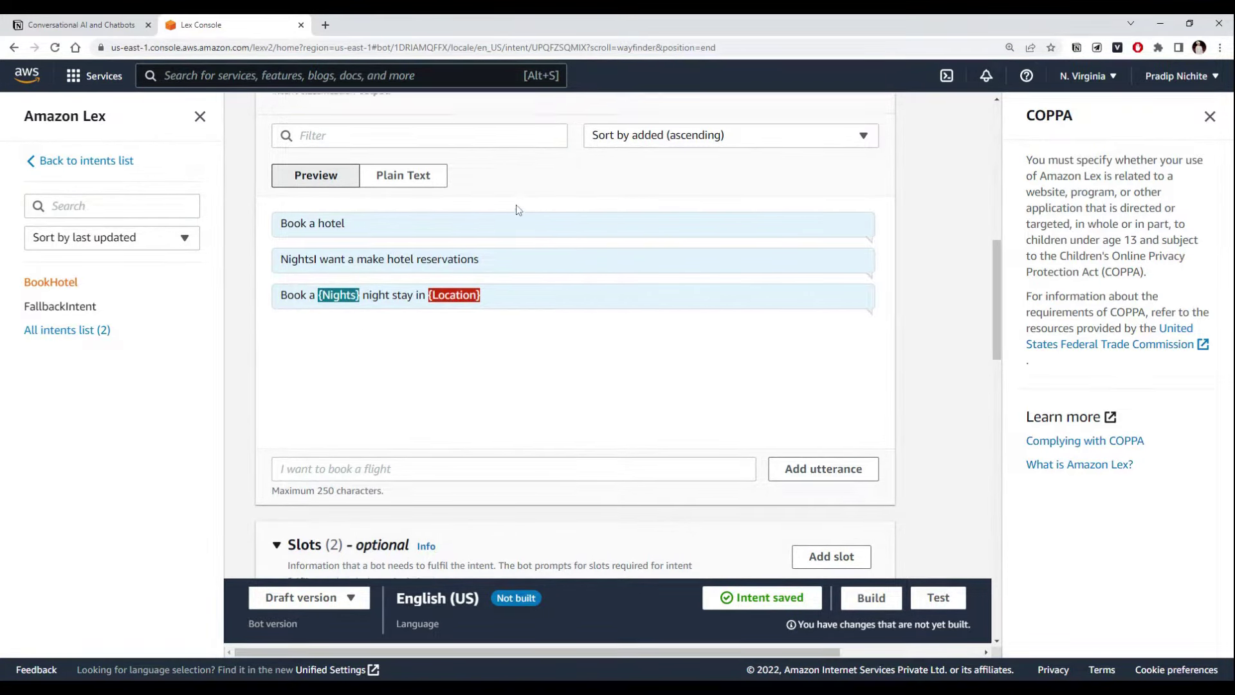
pyautogui.scroll(4, 450, 212)
pyautogui.scroll(-2, 448, 346)
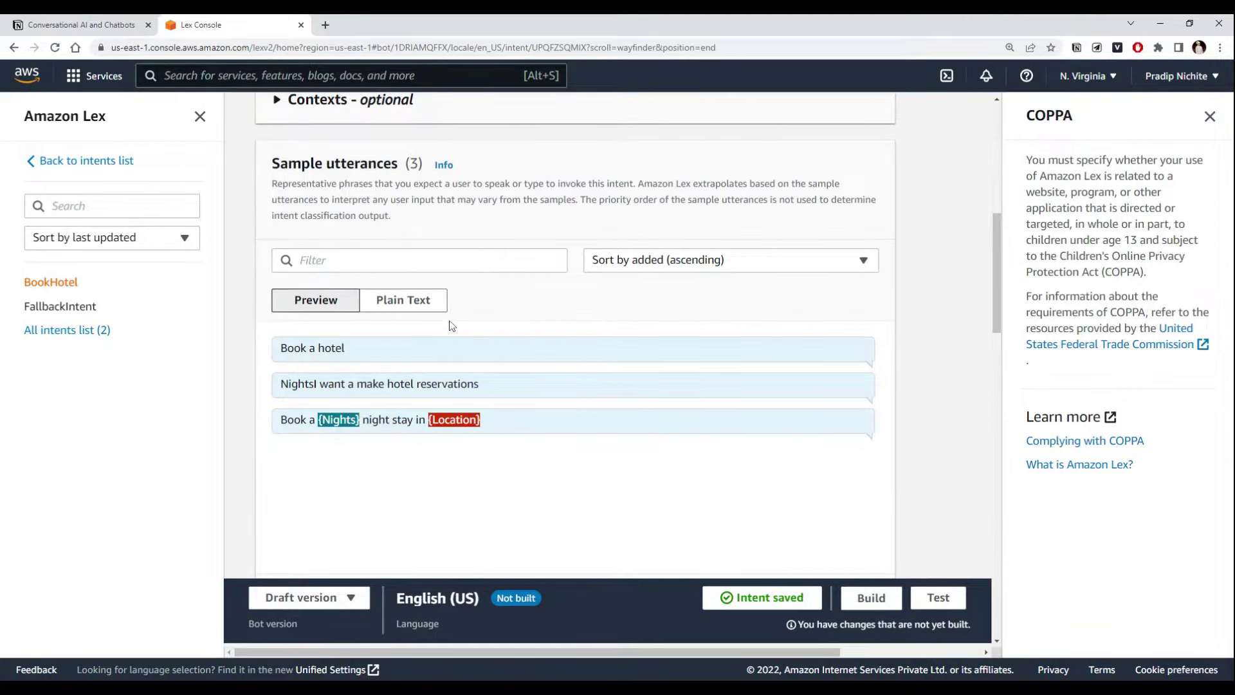
pyautogui.scroll(-2, 551, 386)
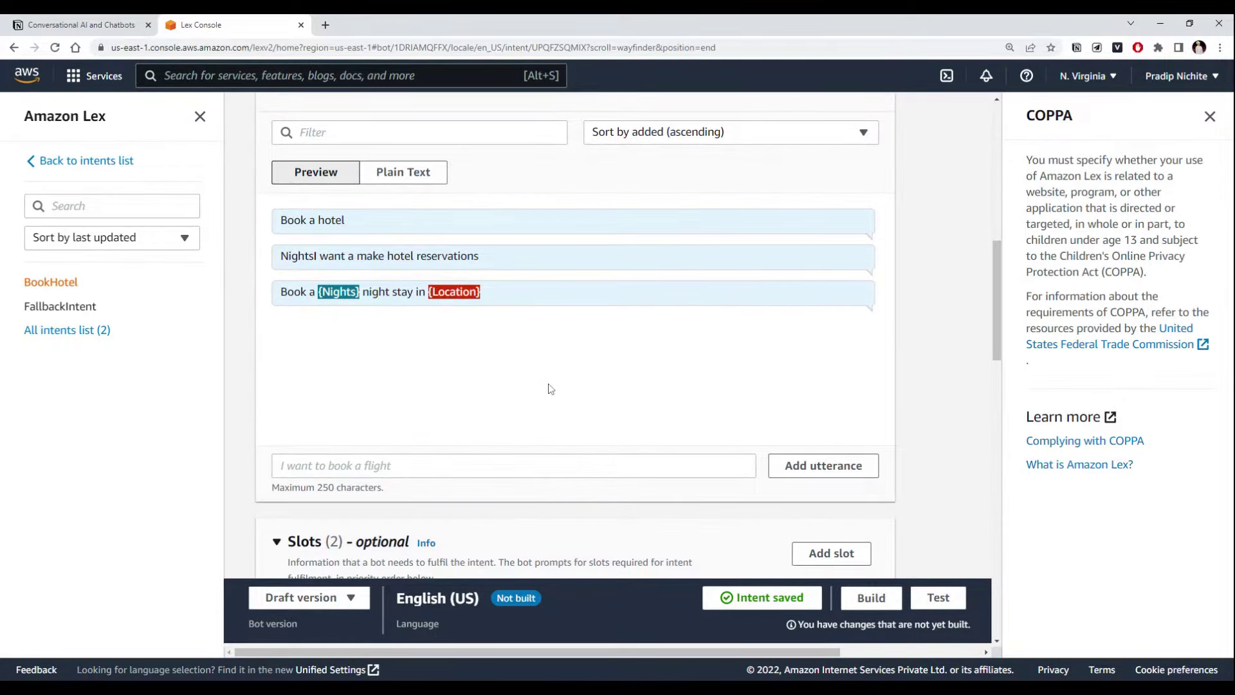
# - Start a new required slot named CheckInDate, taken from the Notion notes, with the slot type AMAZON.Date
pyautogui.scroll(-3, 551, 388)
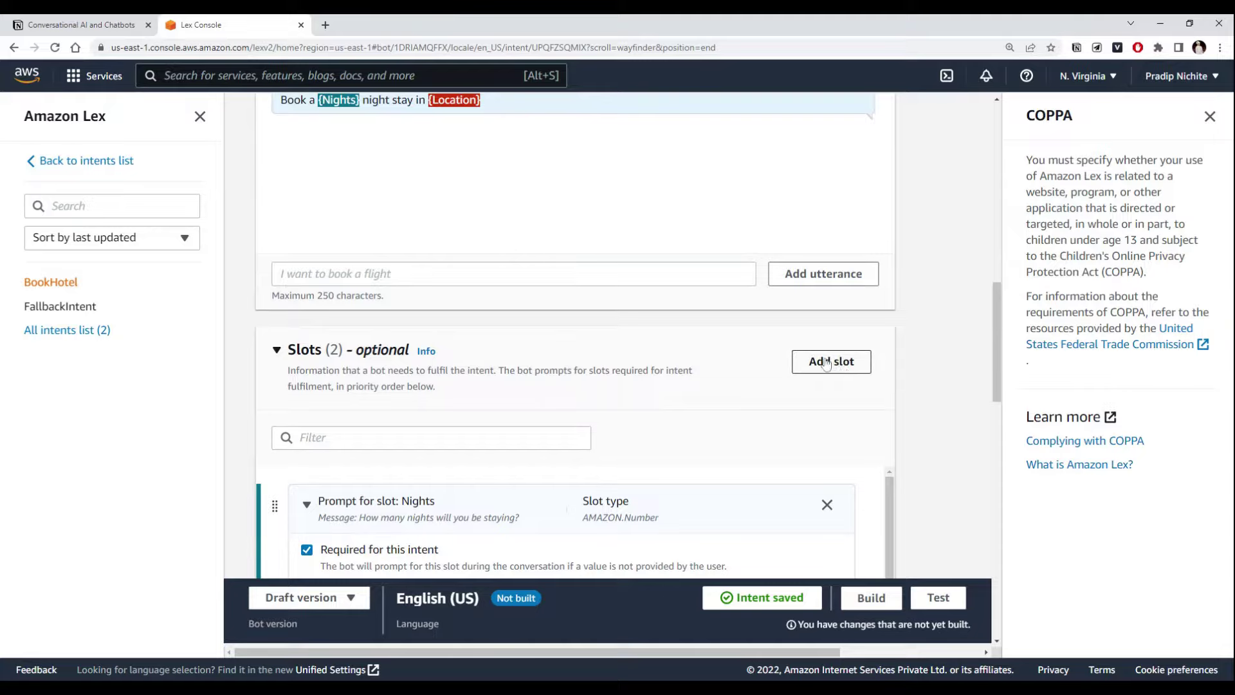
pyautogui.click(824, 363)
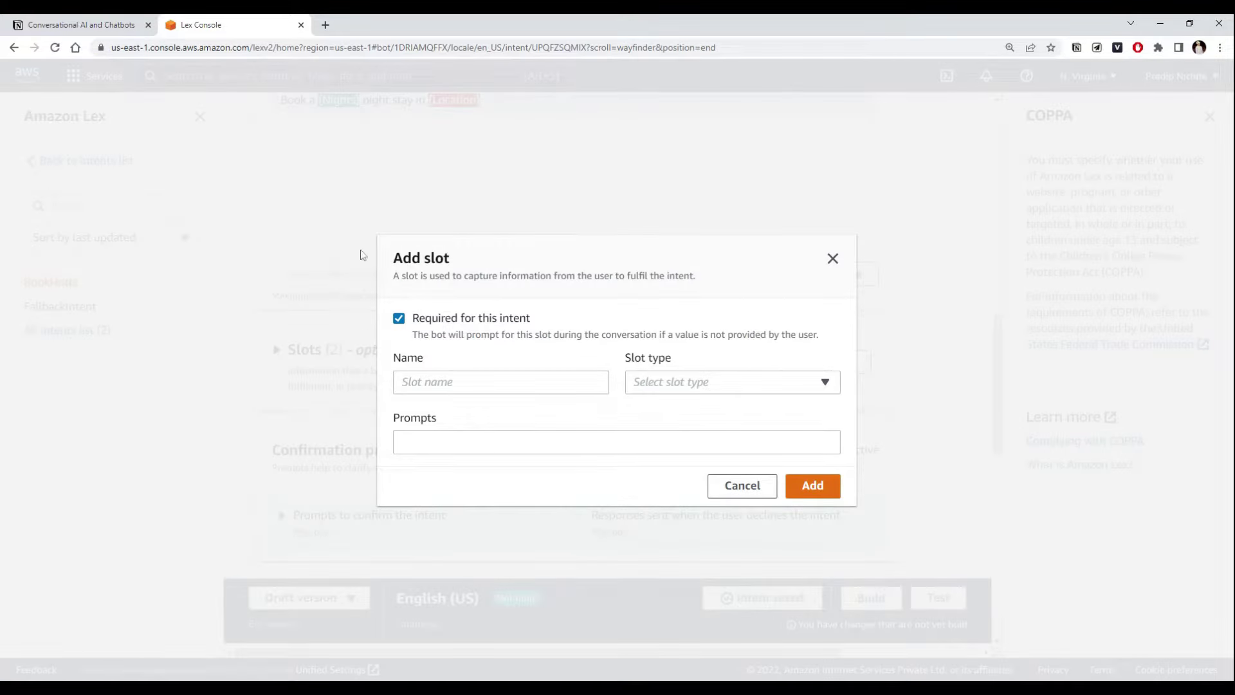
pyautogui.click(77, 25)
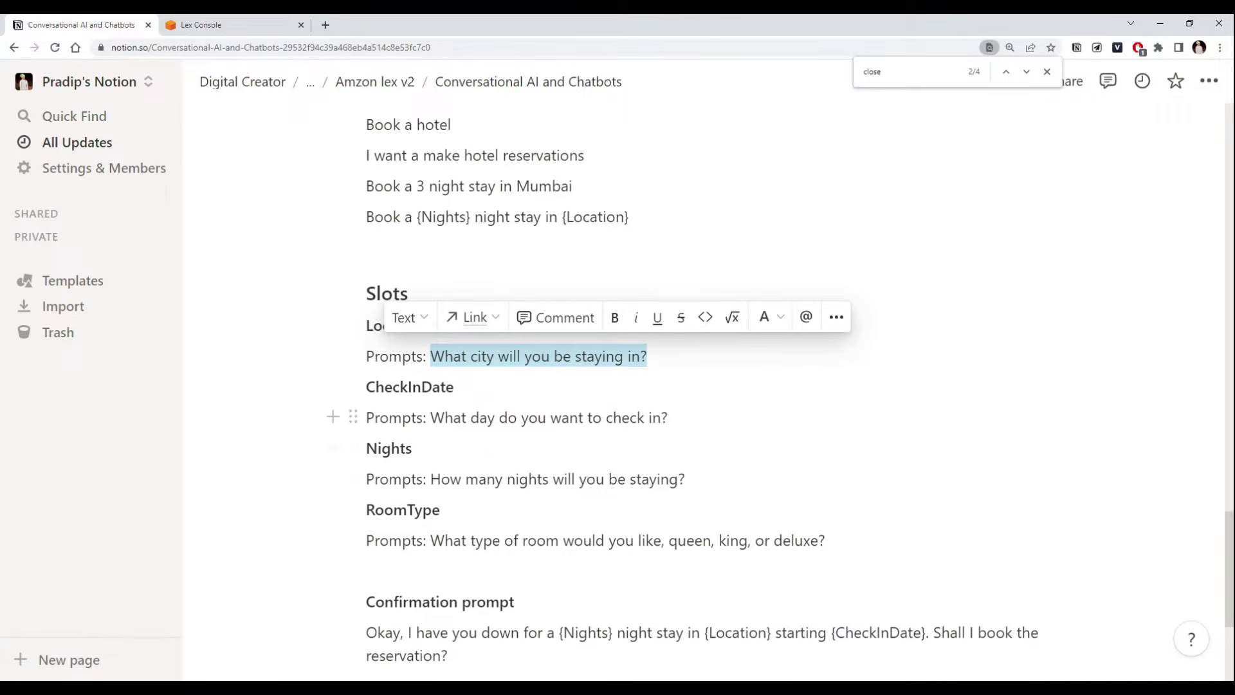
pyautogui.doubleClick(410, 387)
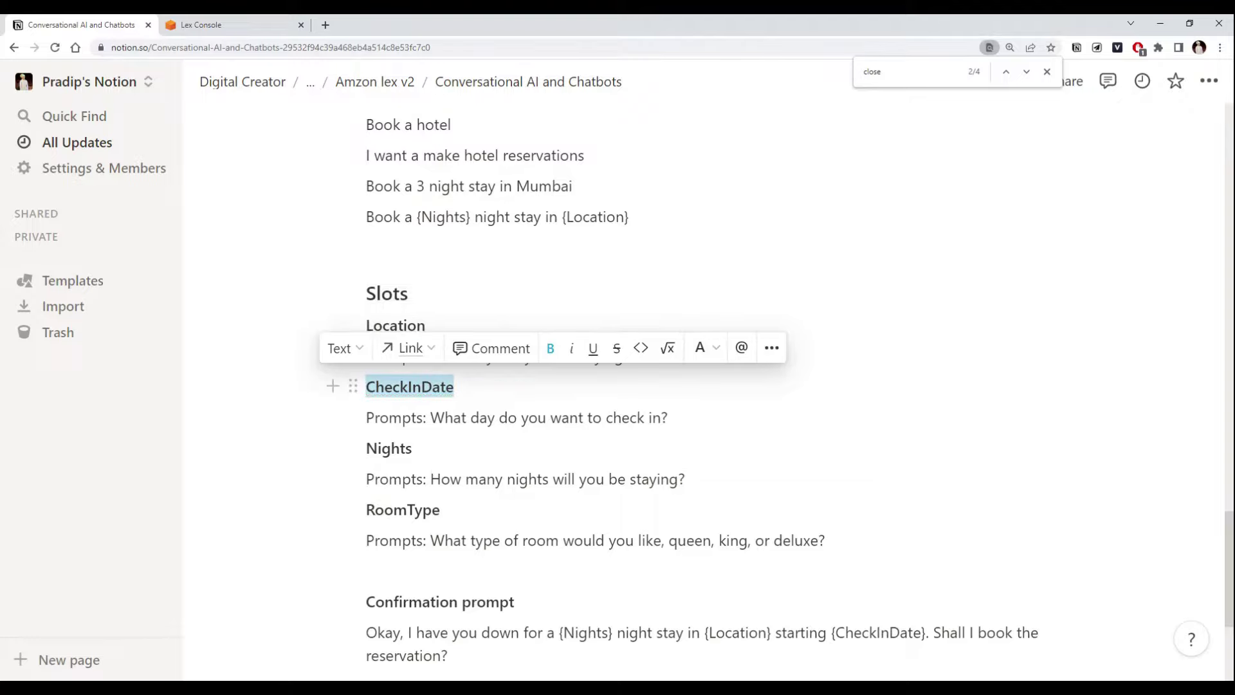
pyautogui.click(255, 30)
pyautogui.click(467, 383)
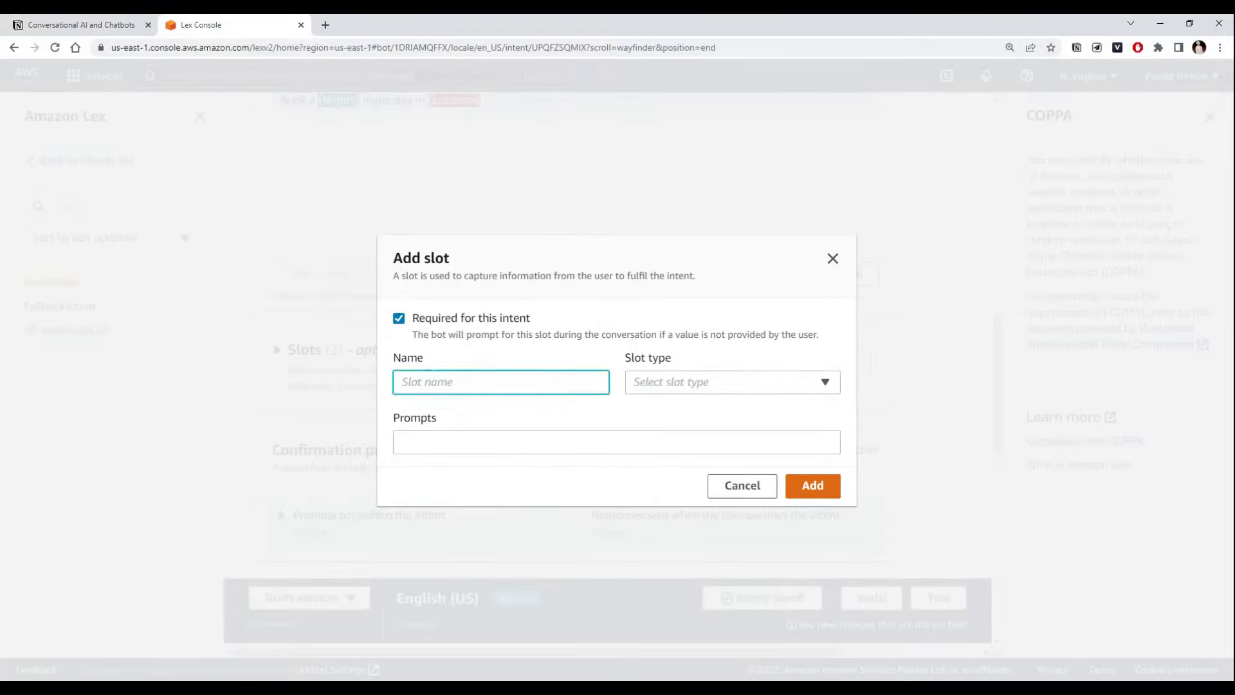
pyautogui.write('CheckInDate')
pyautogui.click(681, 386)
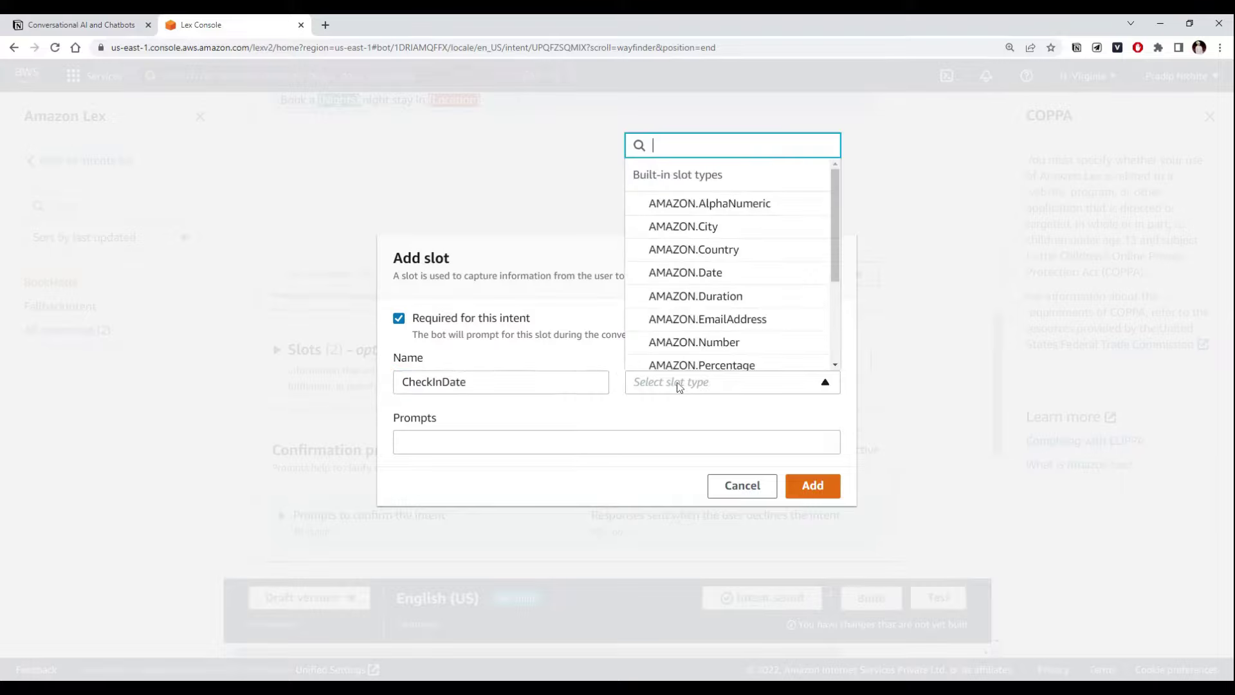
pyautogui.click(710, 274)
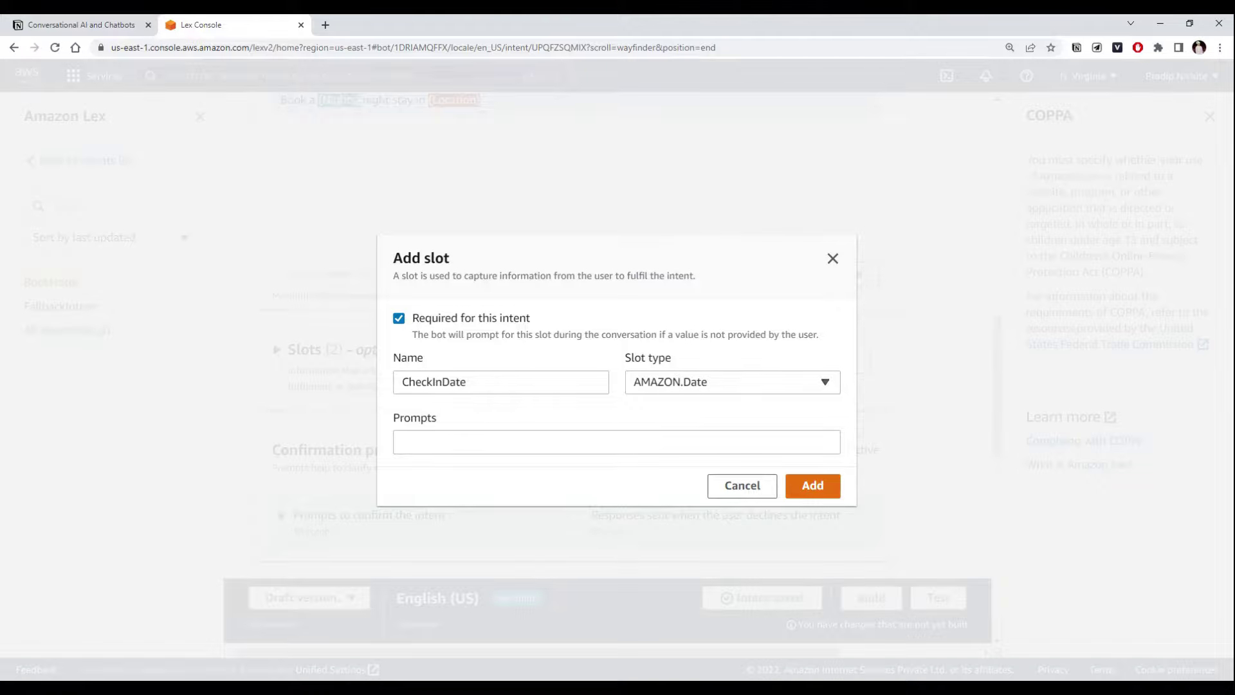
# - Copy the prompt "What day do you want to check in?" from the Notion notes into the CheckInDate slot and add the slot
pyautogui.click(489, 441)
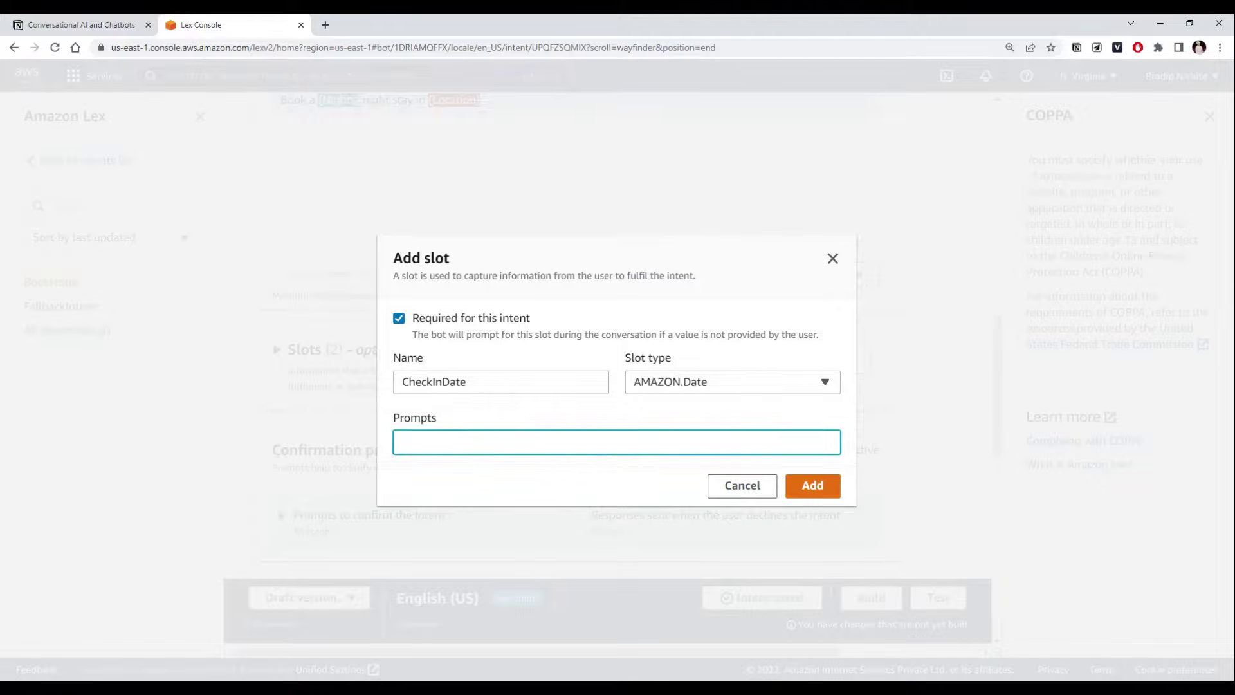
pyautogui.click(457, 419)
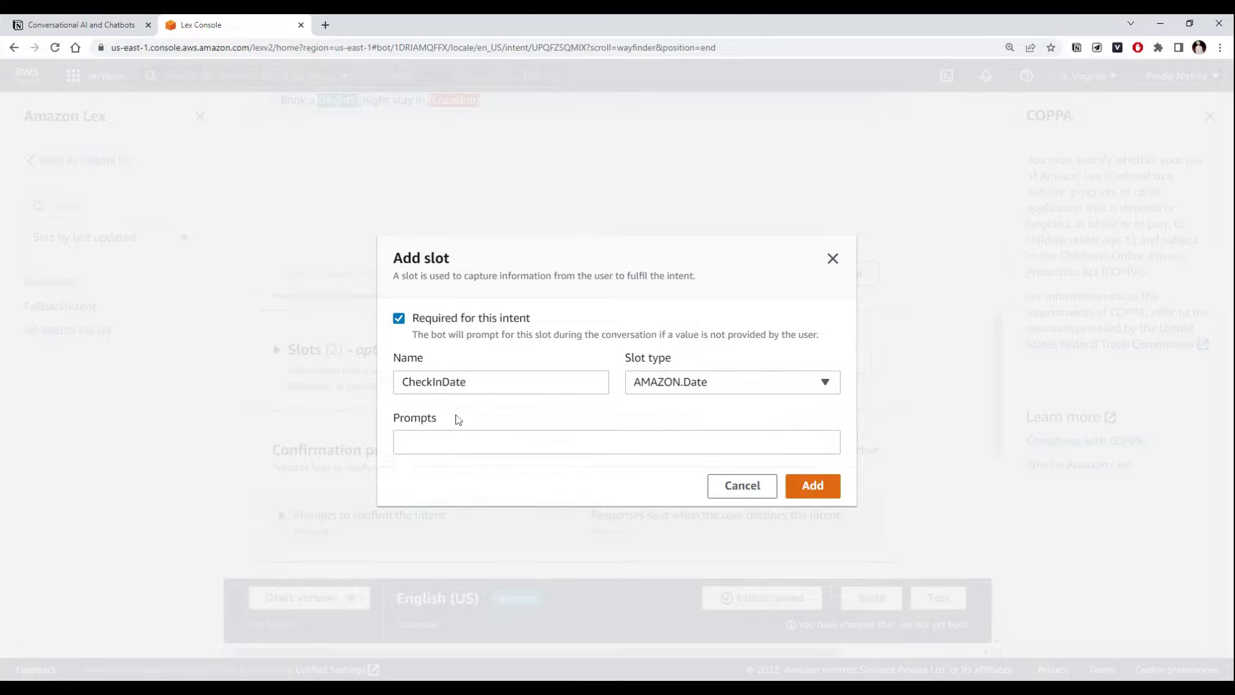
pyautogui.click(448, 442)
pyautogui.click(437, 413)
pyautogui.click(81, 25)
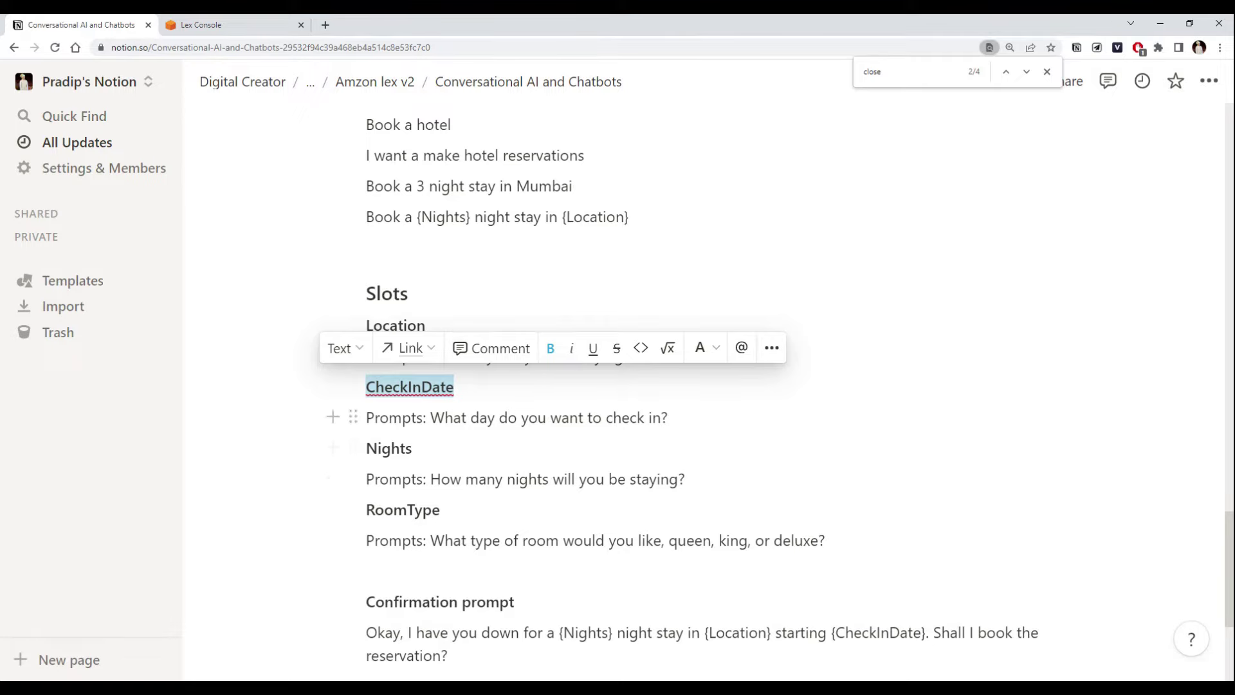
pyautogui.moveTo(429, 418); pyautogui.dragTo(669, 418)
pyautogui.click(201, 24)
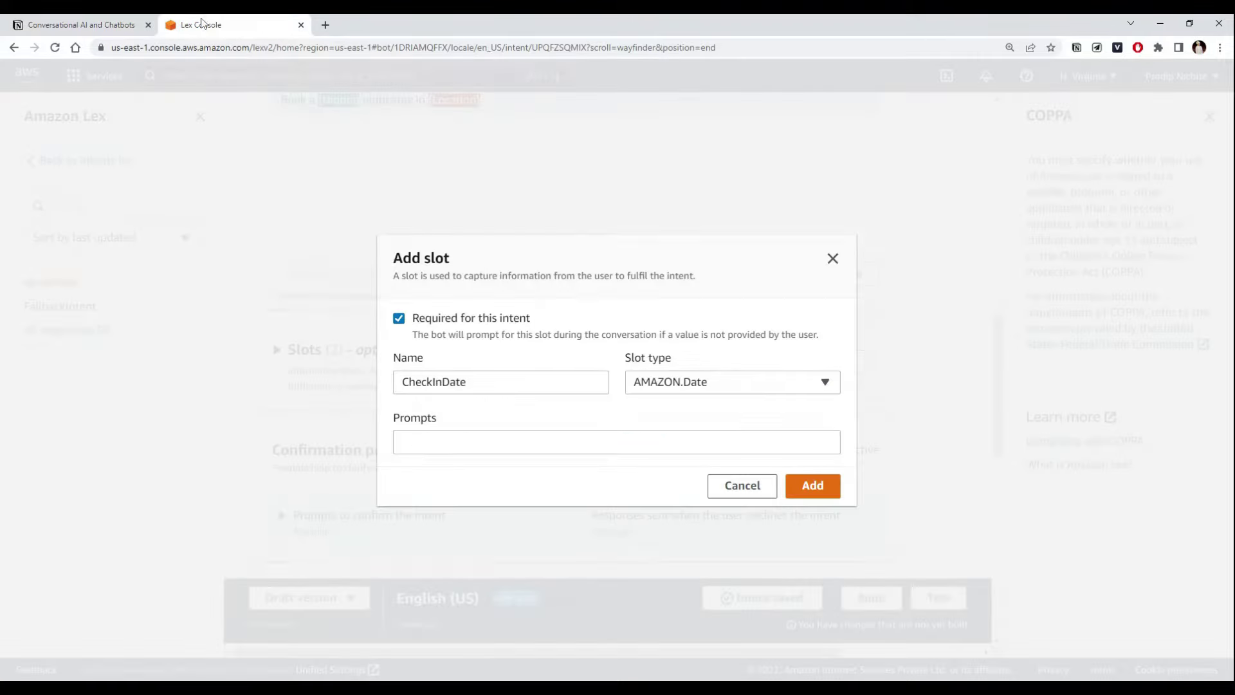
pyautogui.click(511, 442)
pyautogui.write('What day do you want to check in?')
pyautogui.click(511, 421)
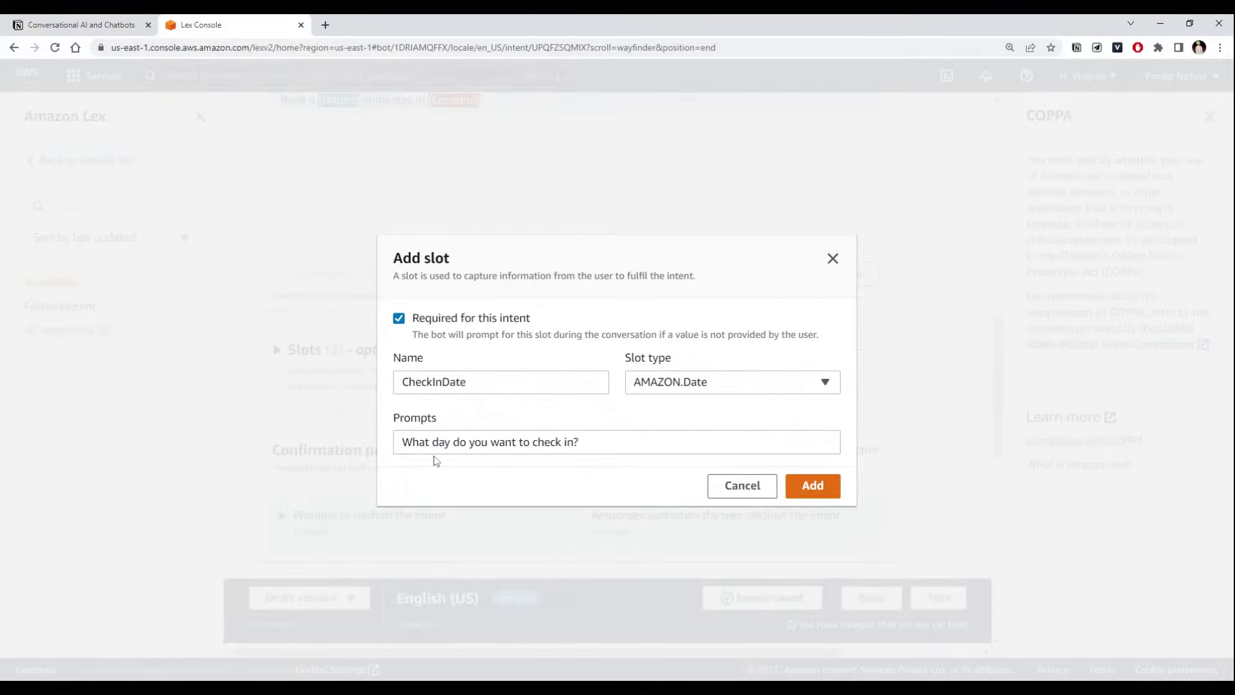
pyautogui.click(810, 488)
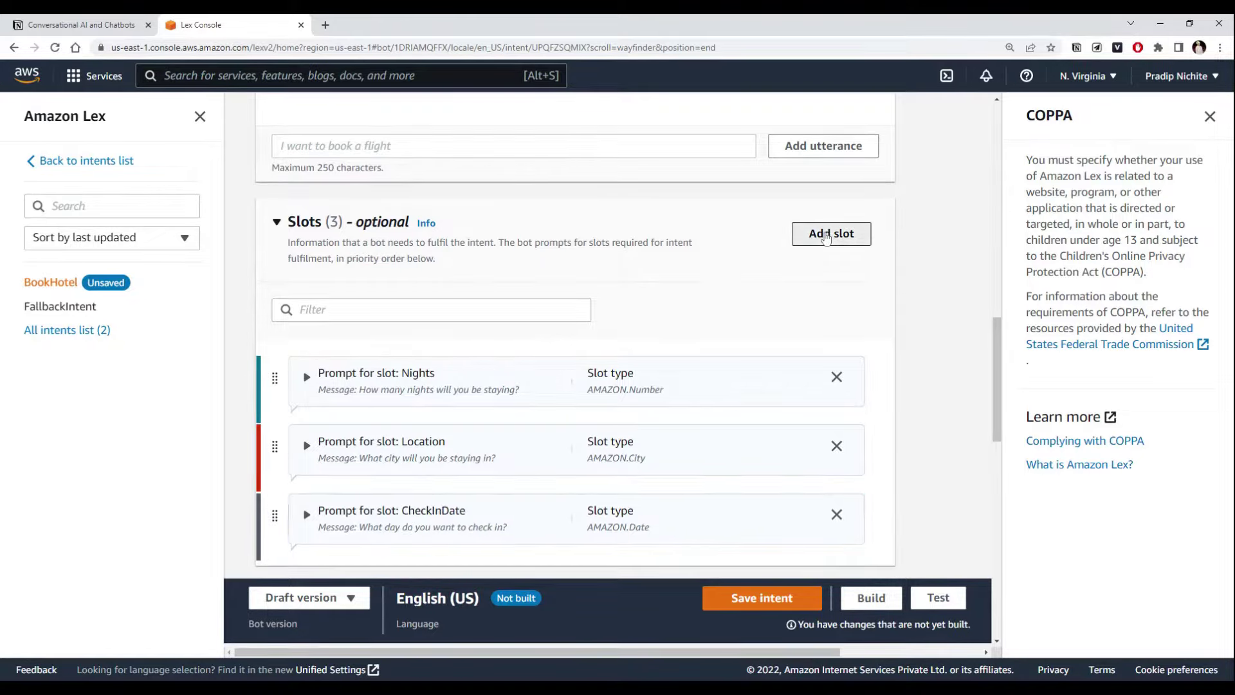
pyautogui.click(826, 238)
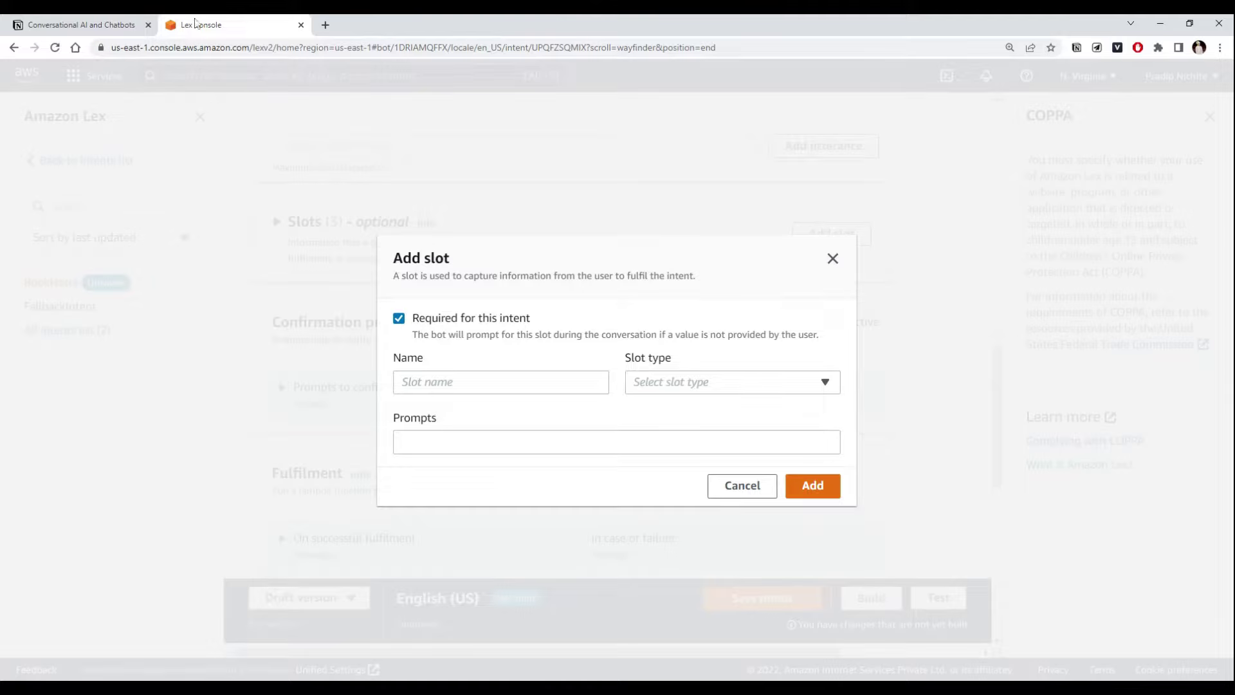
pyautogui.click(83, 24)
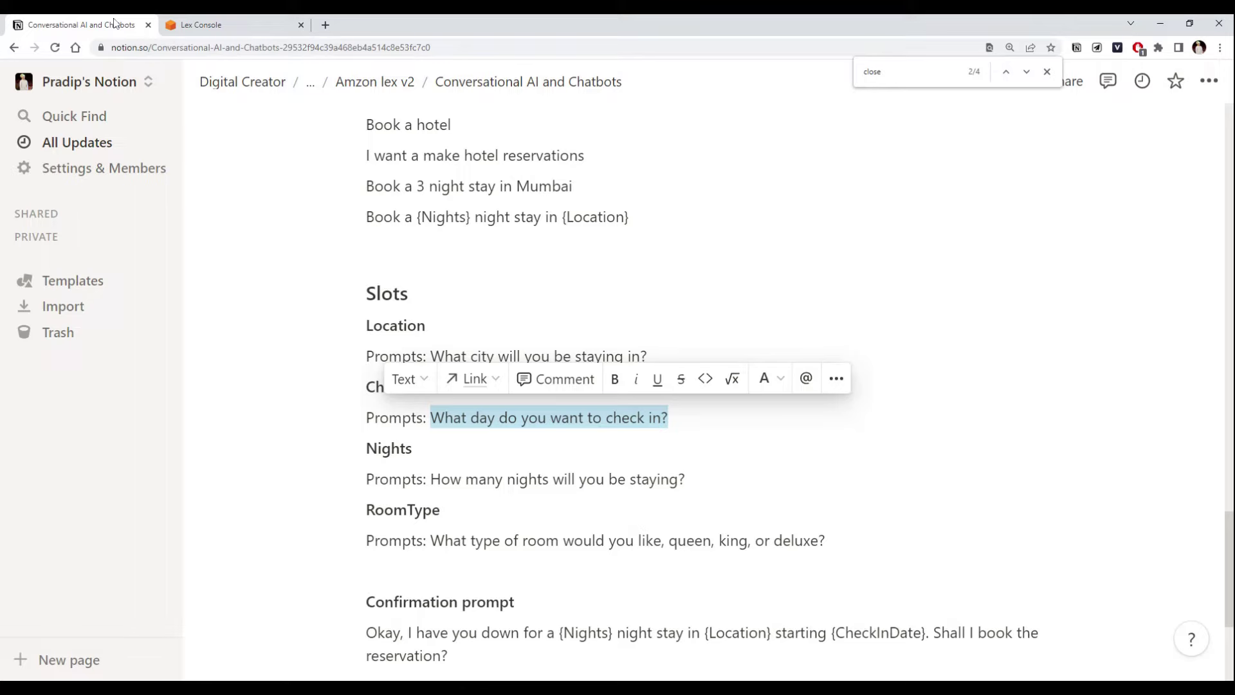
pyautogui.doubleClick(385, 509)
pyautogui.hotkey('ctrl', 'c')
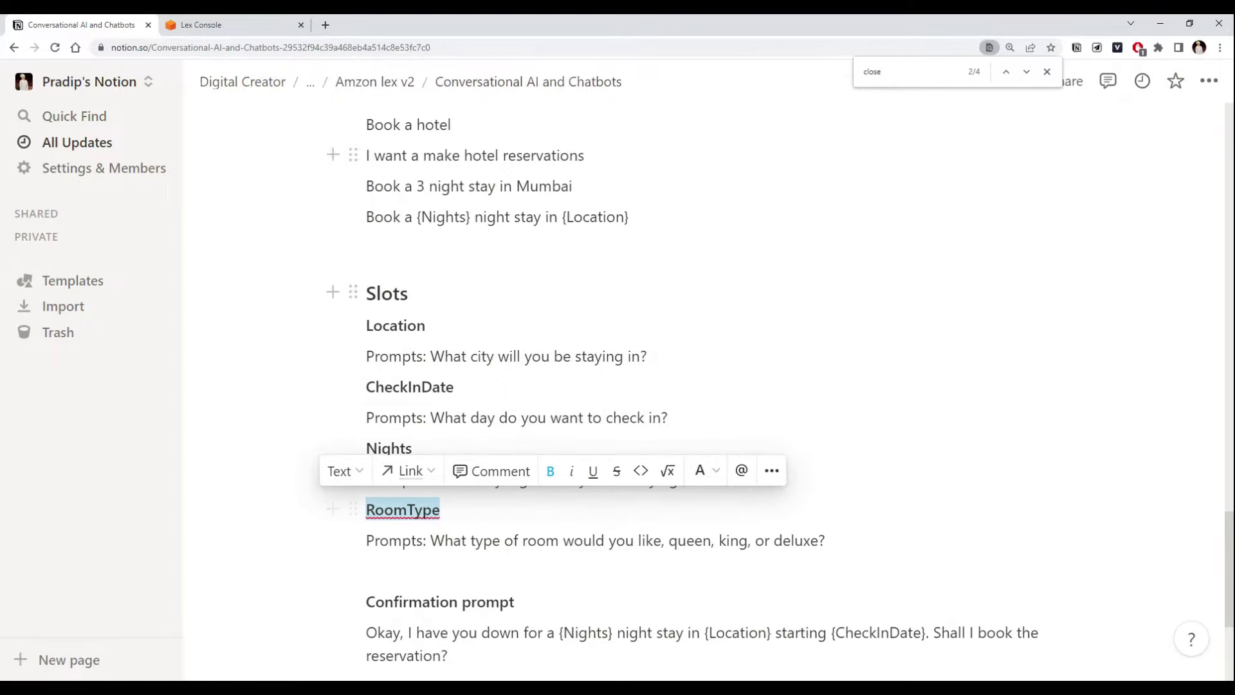
pyautogui.hotkey('ctrl', 'Tab')
pyautogui.hotkey('ctrl', 'v')
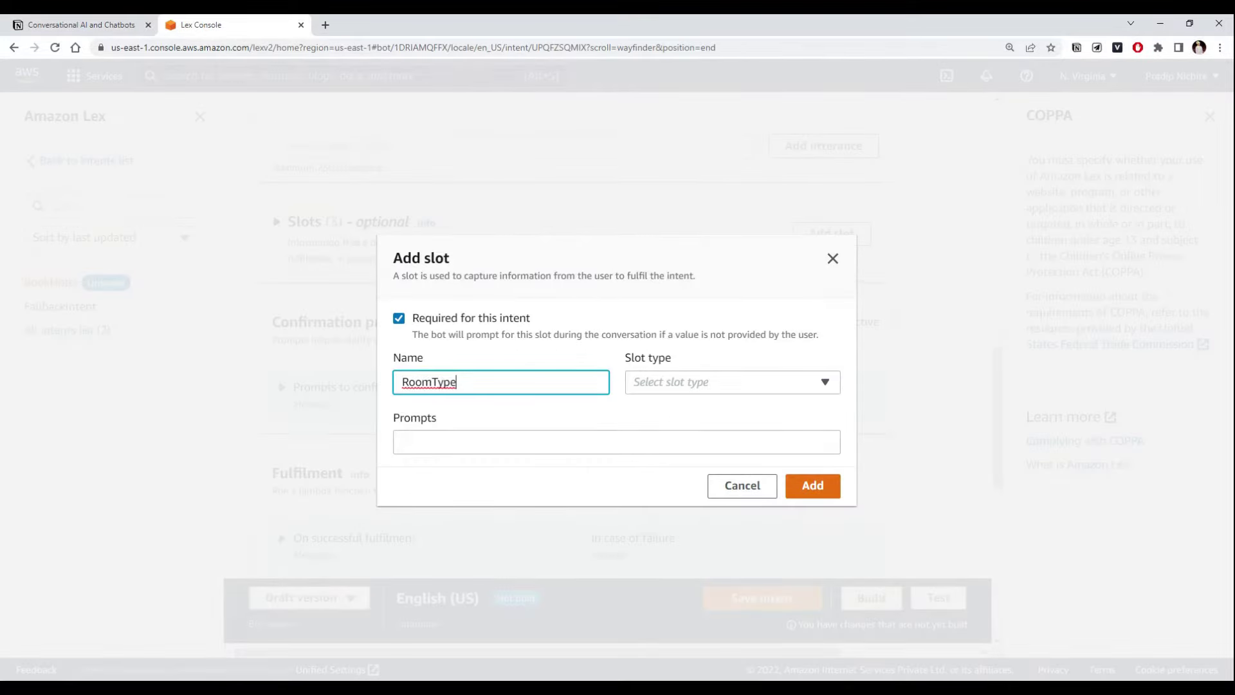
pyautogui.click(725, 388)
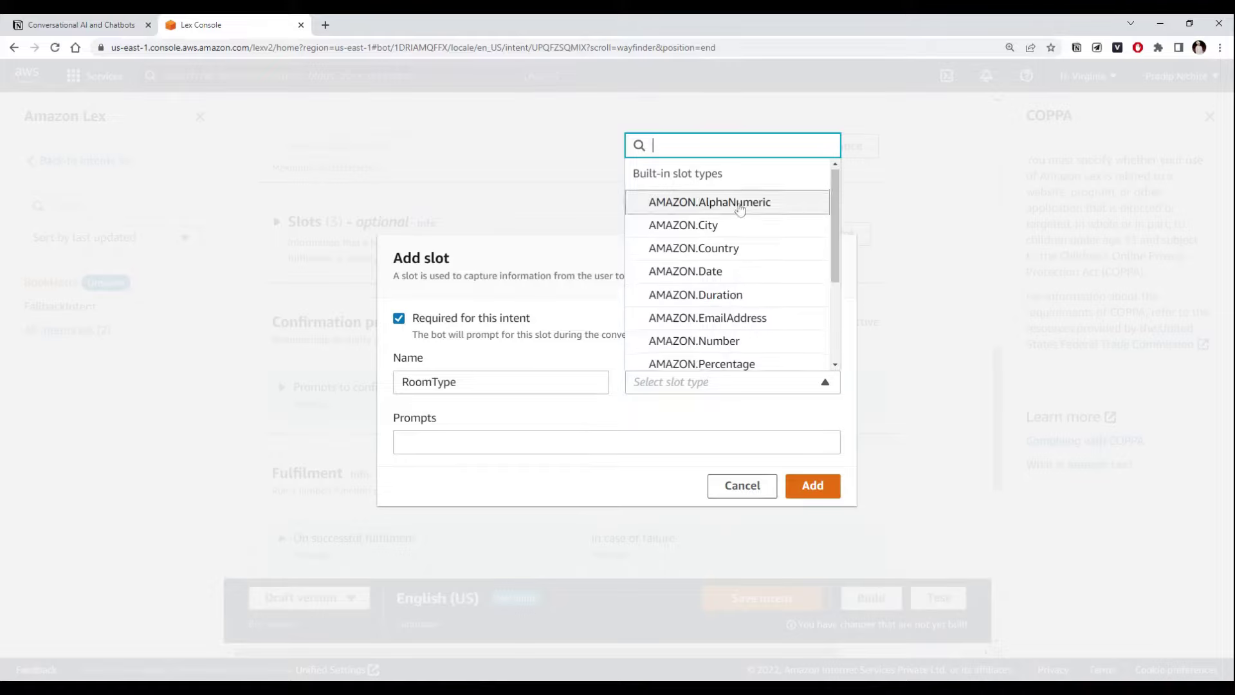
pyautogui.scroll(-3, 733, 283)
pyautogui.scroll(3, 743, 278)
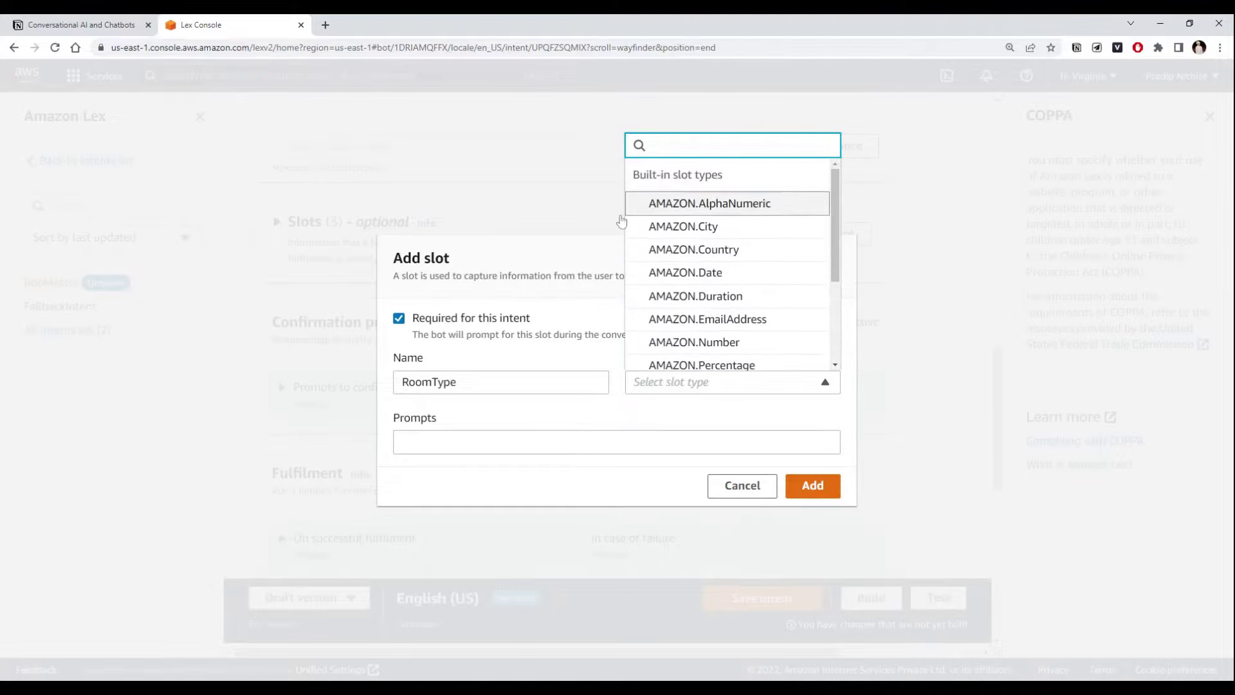
pyautogui.moveTo(457, 382); pyautogui.dragTo(401, 382)
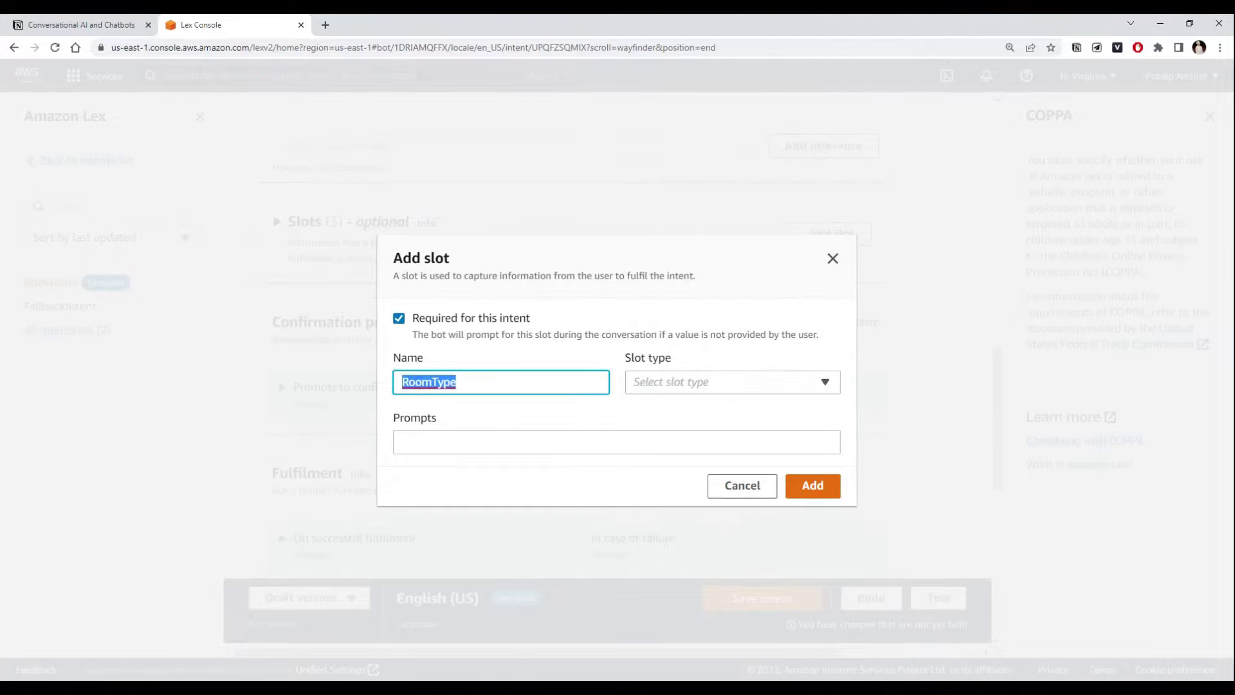
pyautogui.click(513, 360)
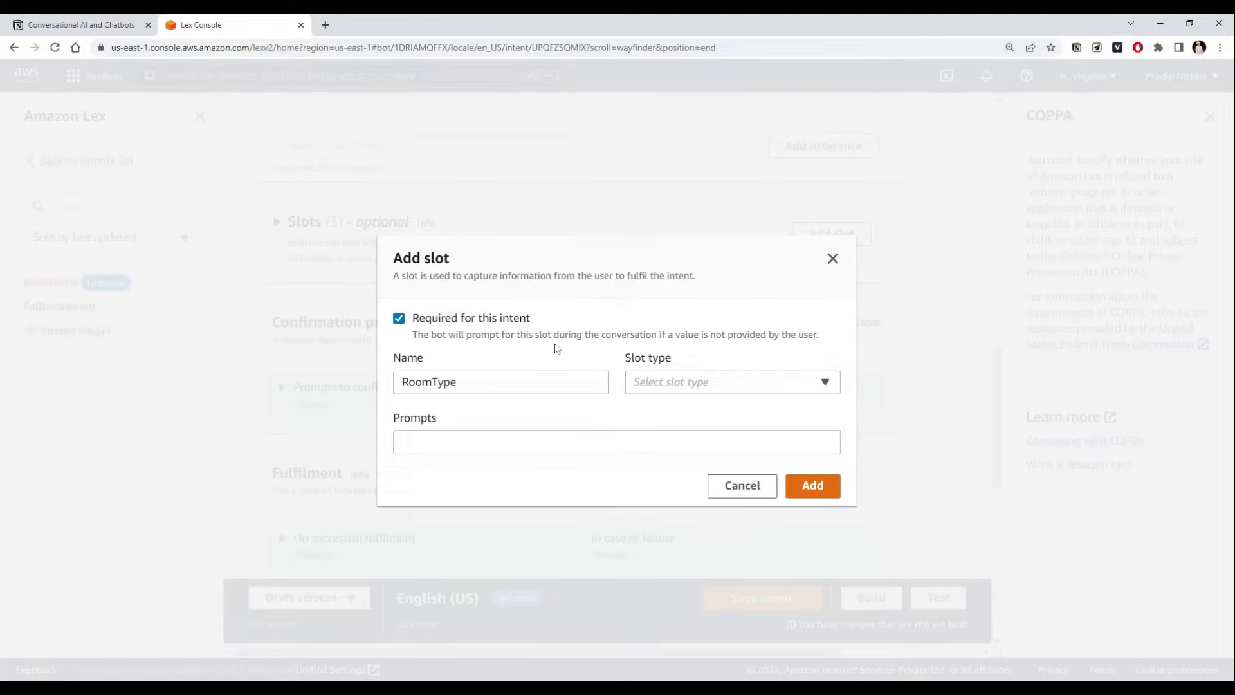
pyautogui.click(833, 260)
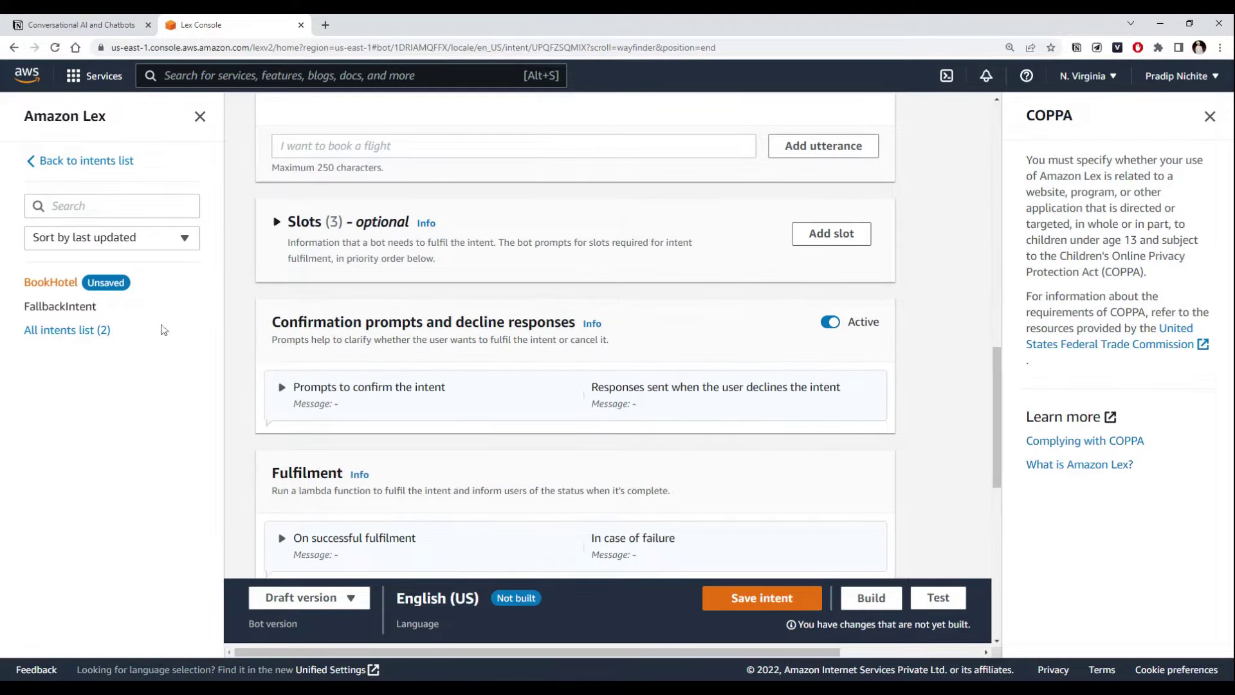
# - Save the BookHotel intent with its new slot and return to the intents list
pyautogui.click(739, 600)
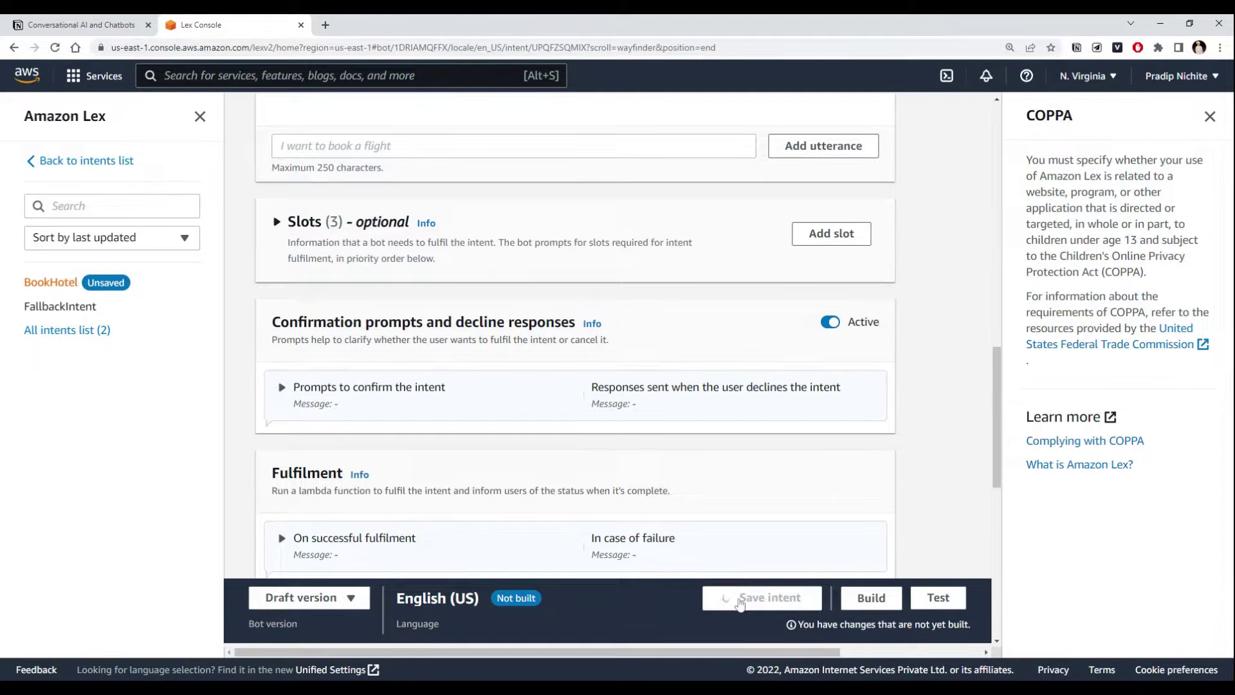
pyautogui.click(96, 161)
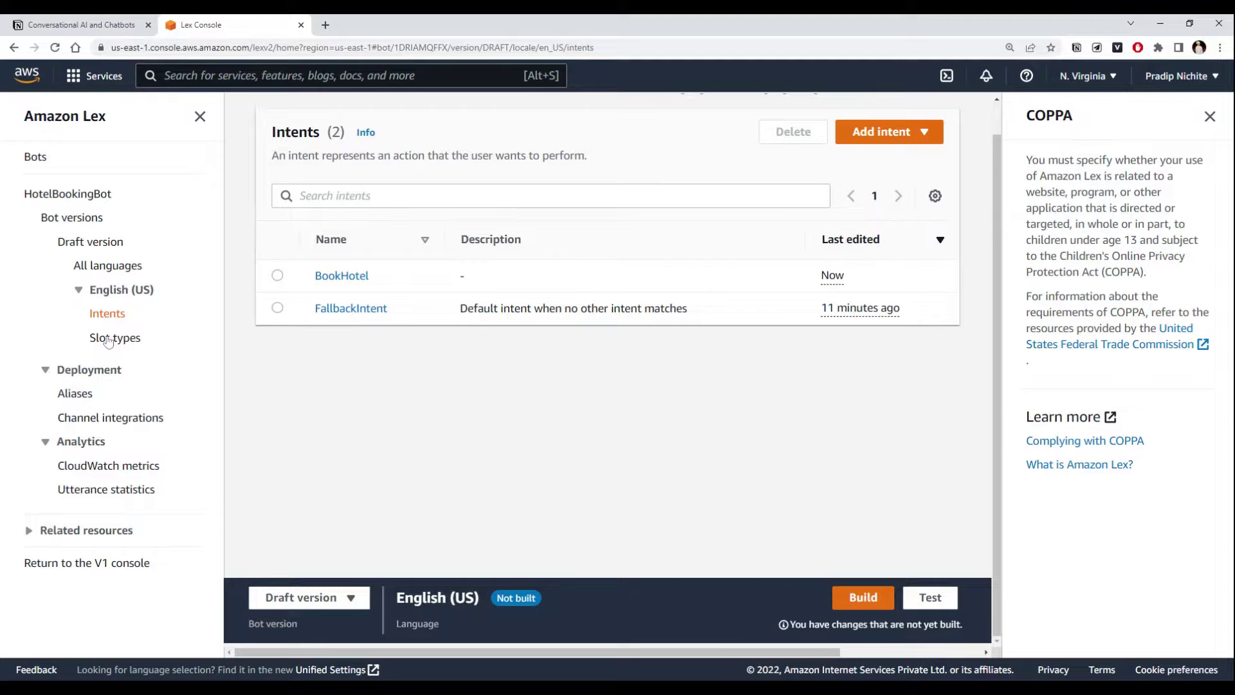
# - Create a blank custom slot type named RoomType, copying the name from the Notion notes
pyautogui.click(109, 339)
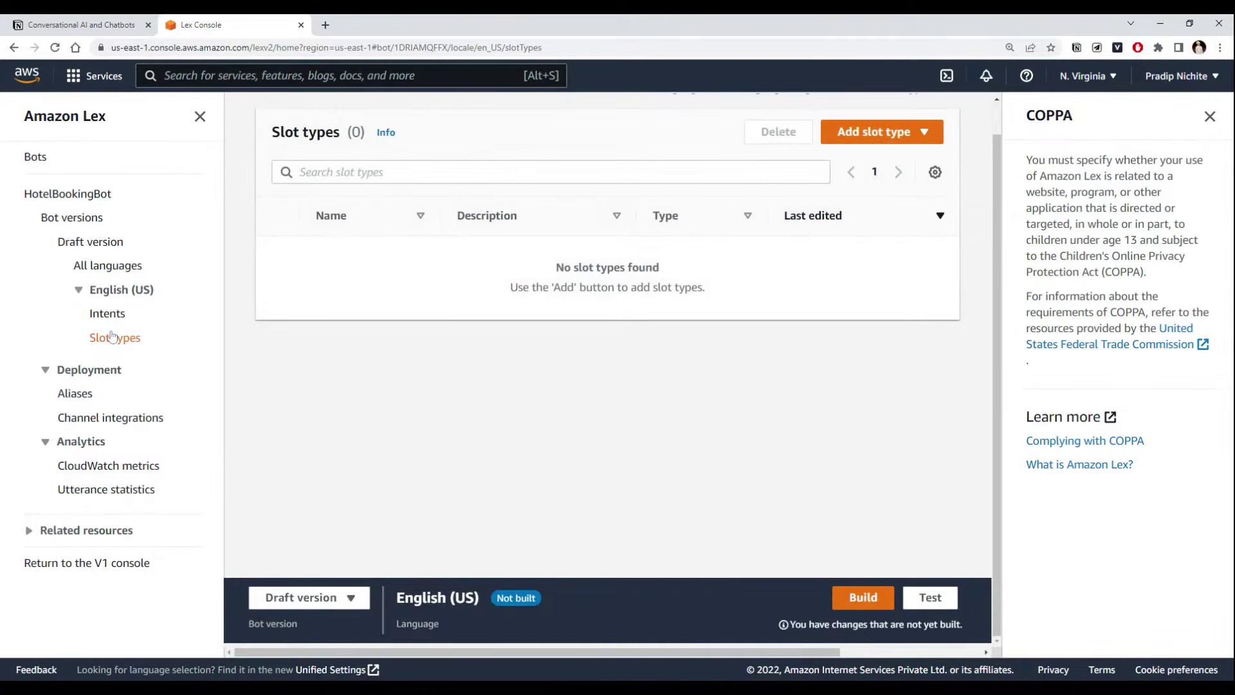
pyautogui.click(866, 134)
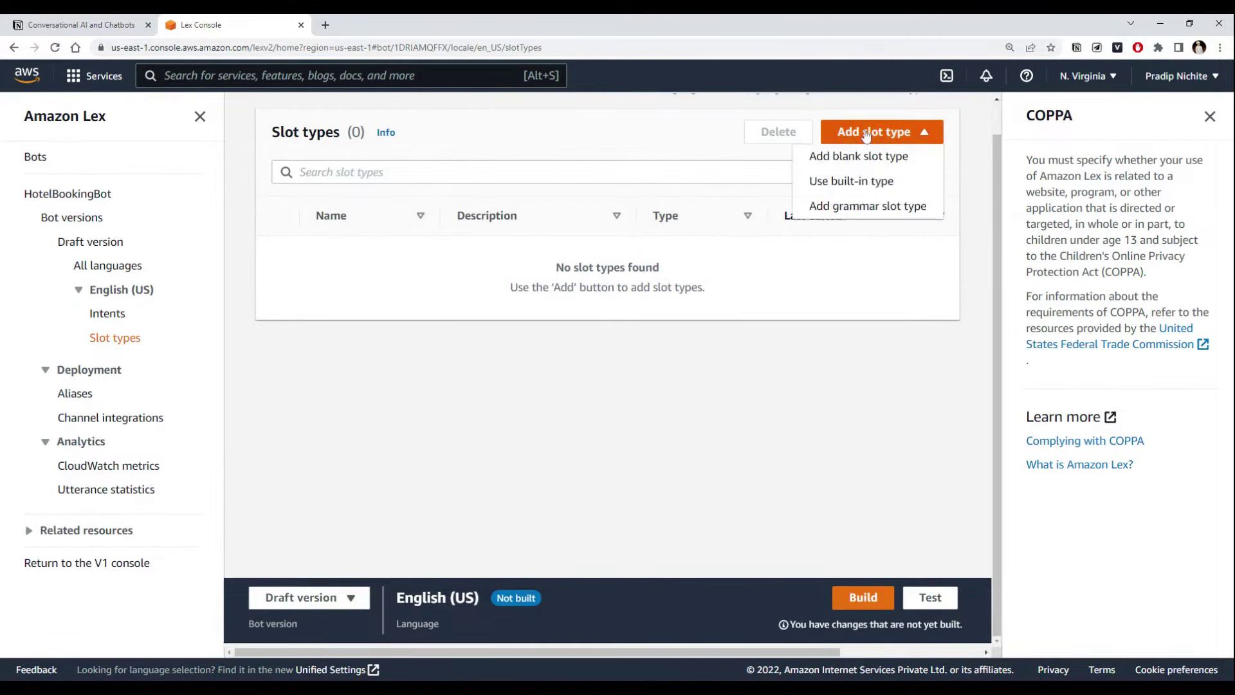
pyautogui.click(836, 157)
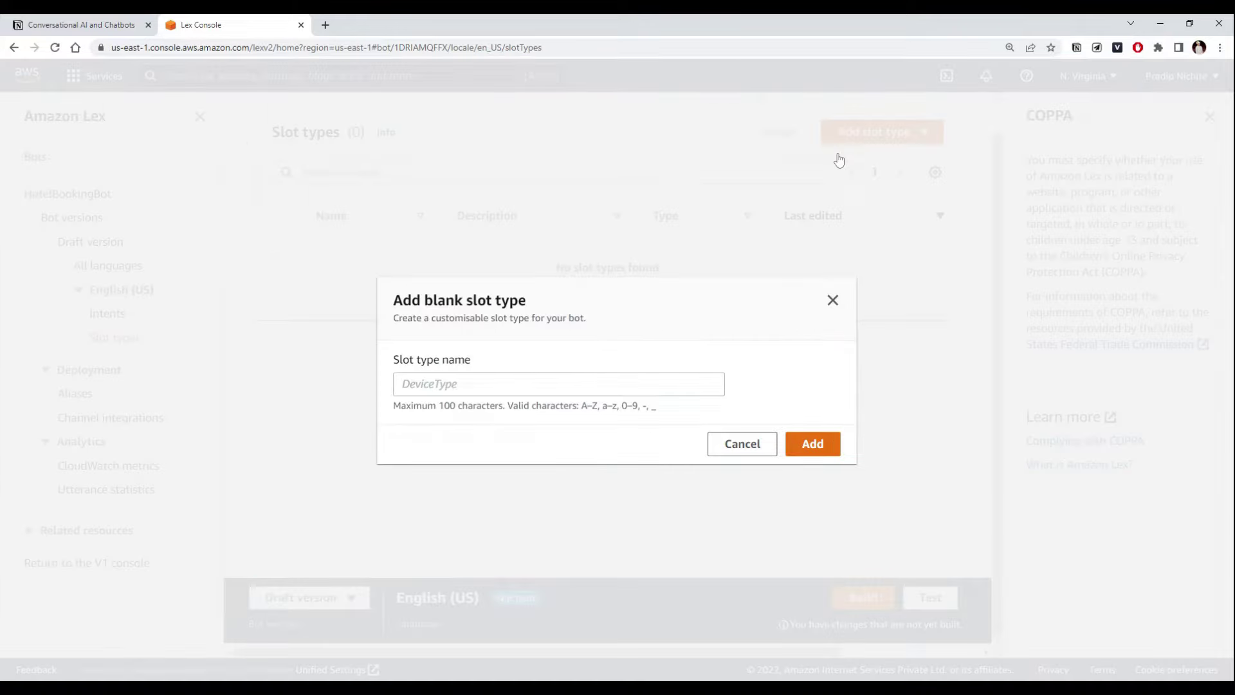
pyautogui.click(128, 25)
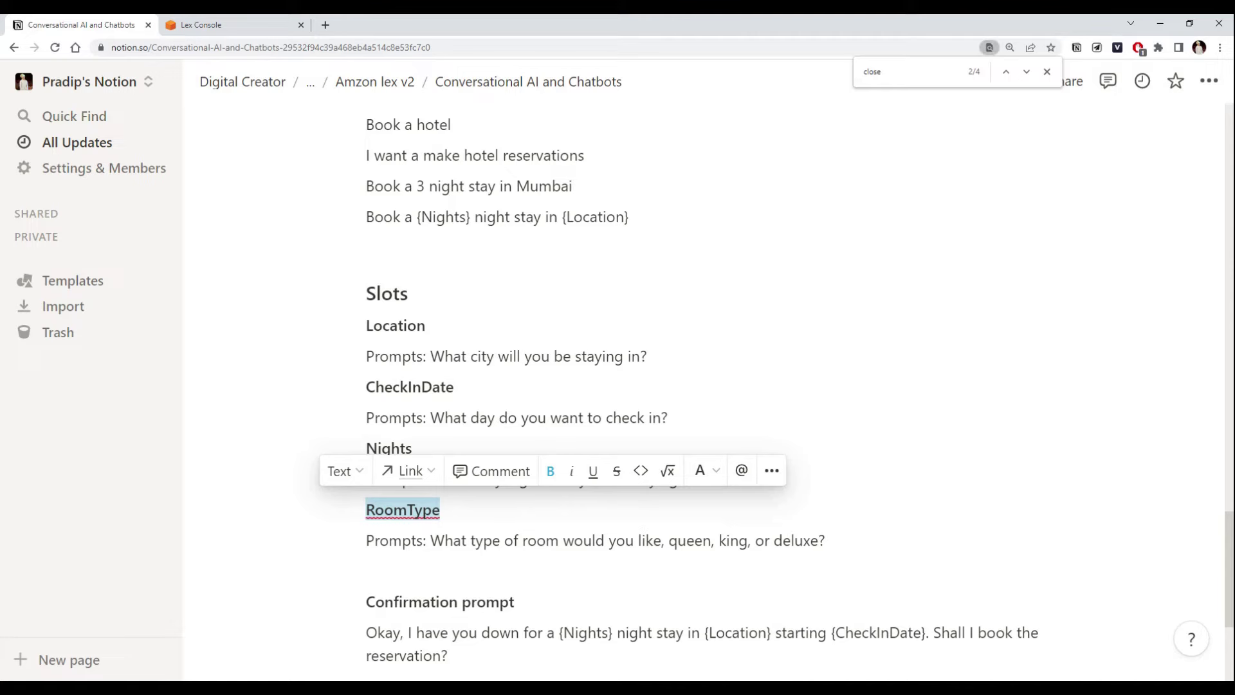
pyautogui.doubleClick(402, 510)
pyautogui.hotkey('ctrl', 'c')
pyautogui.click(232, 25)
pyautogui.click(558, 384)
pyautogui.hotkey('ctrl', 'v')
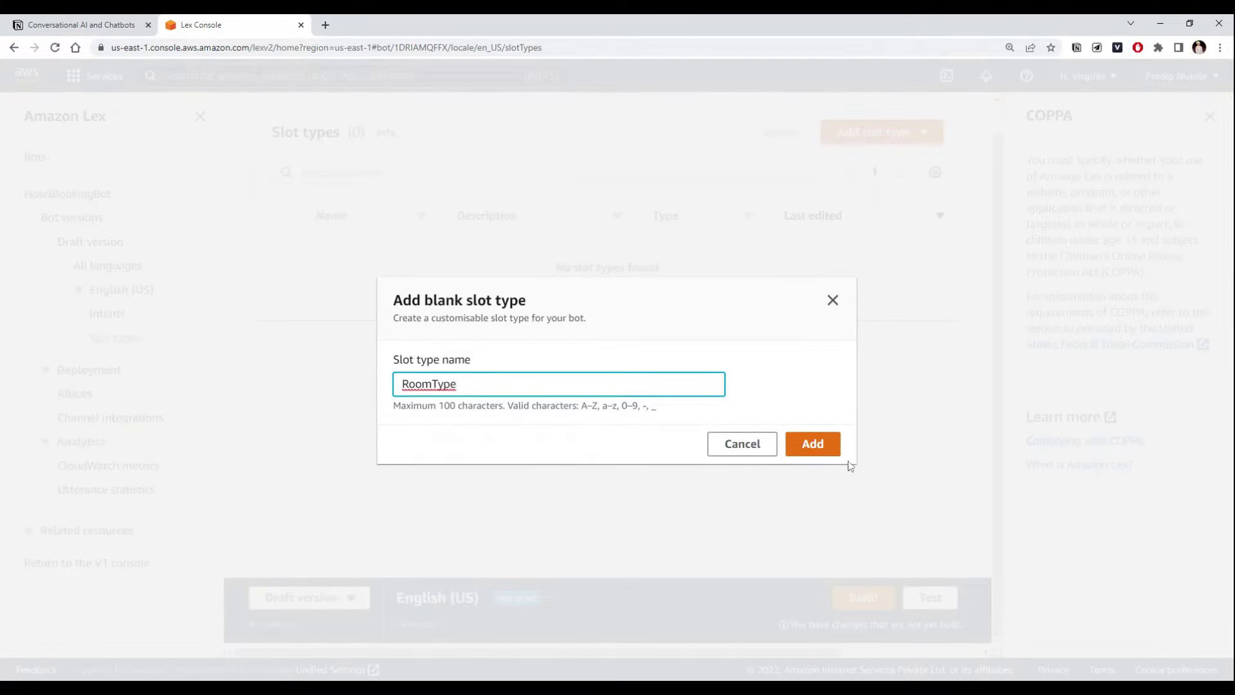
pyautogui.click(823, 448)
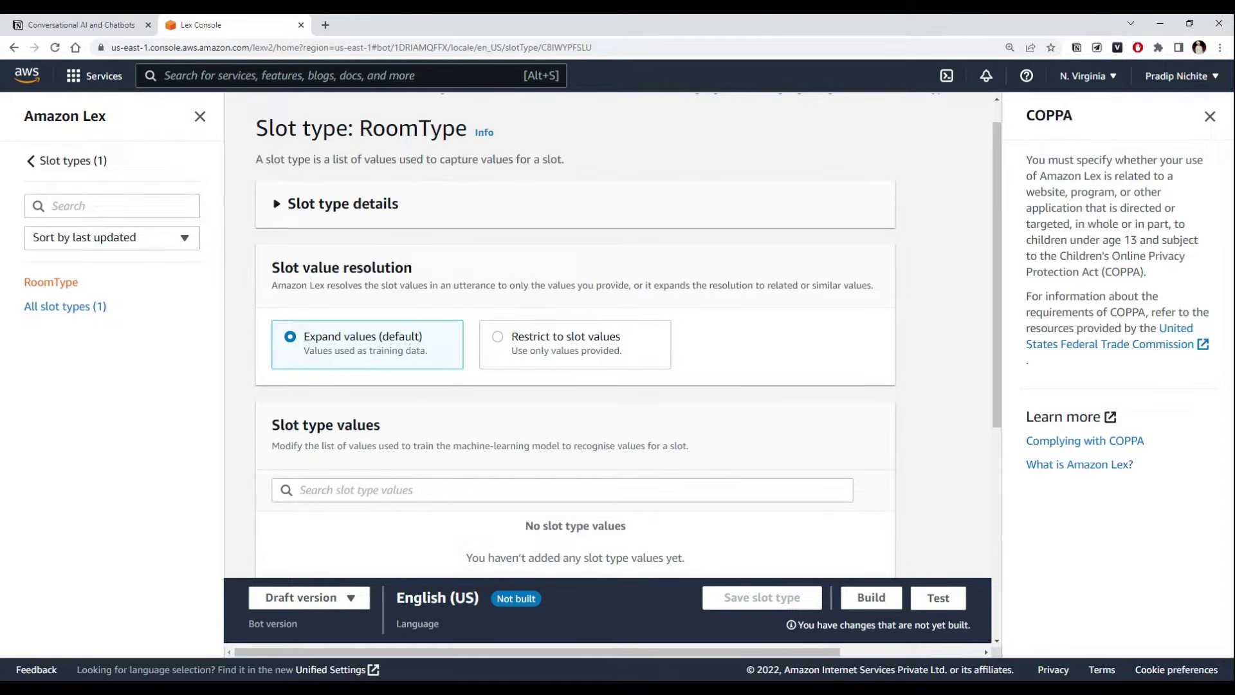
# - Add the value "queen" from the Notion room type prompt to the RoomType slot type values
pyautogui.scroll(-1, 532, 353)
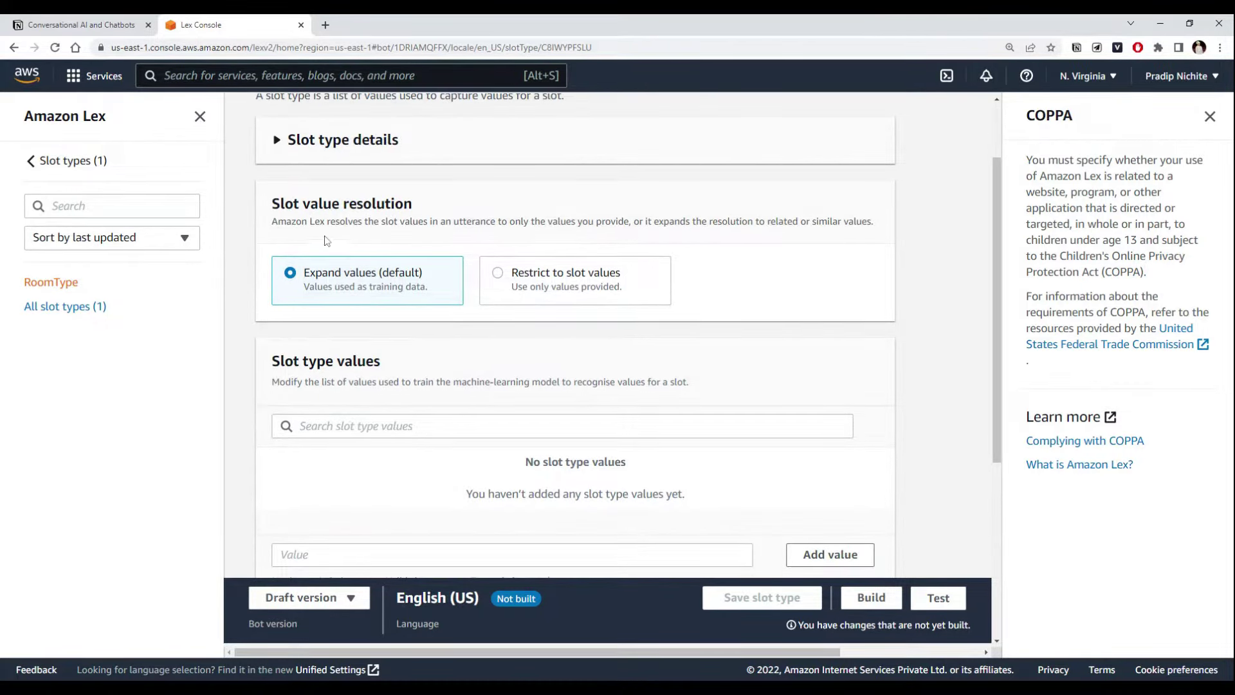
pyautogui.scroll(-1, 405, 492)
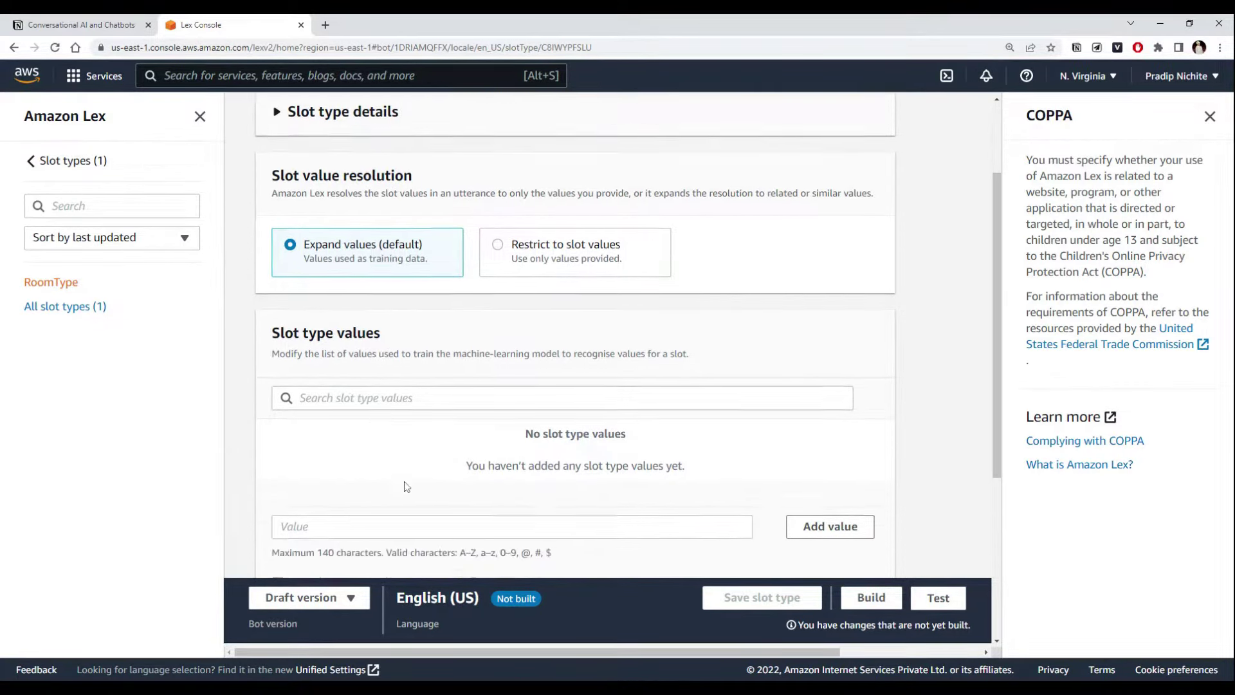
pyautogui.click(411, 491)
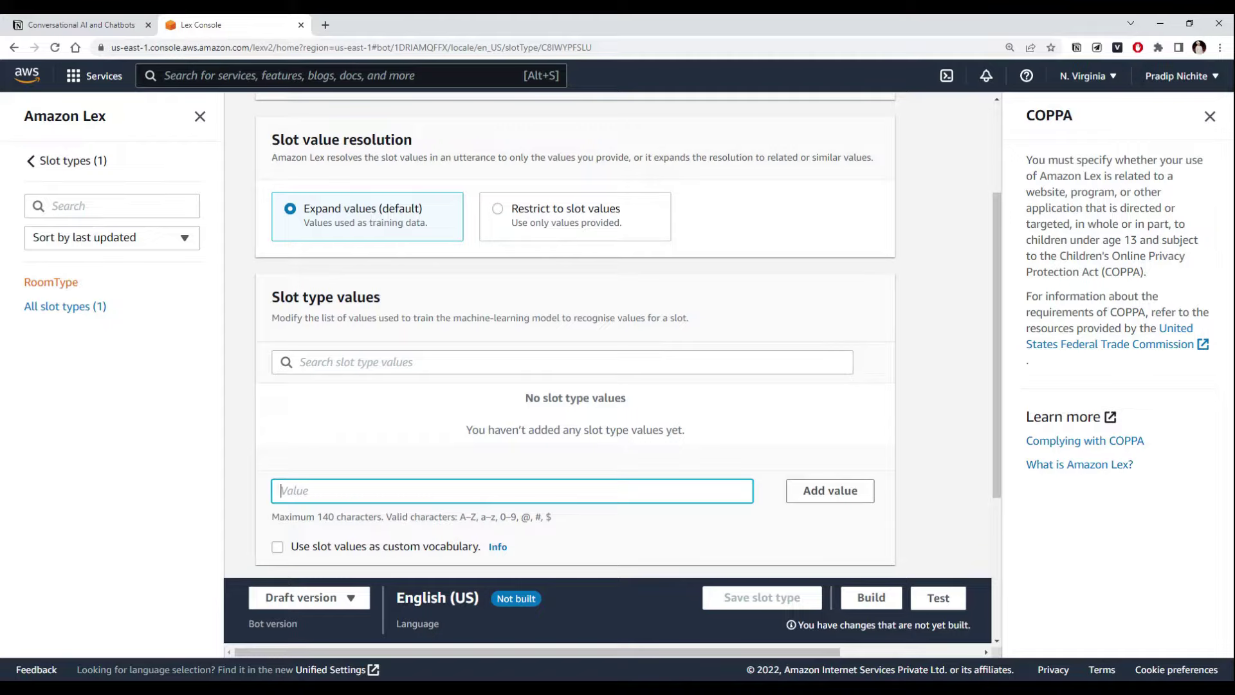
pyautogui.click(90, 23)
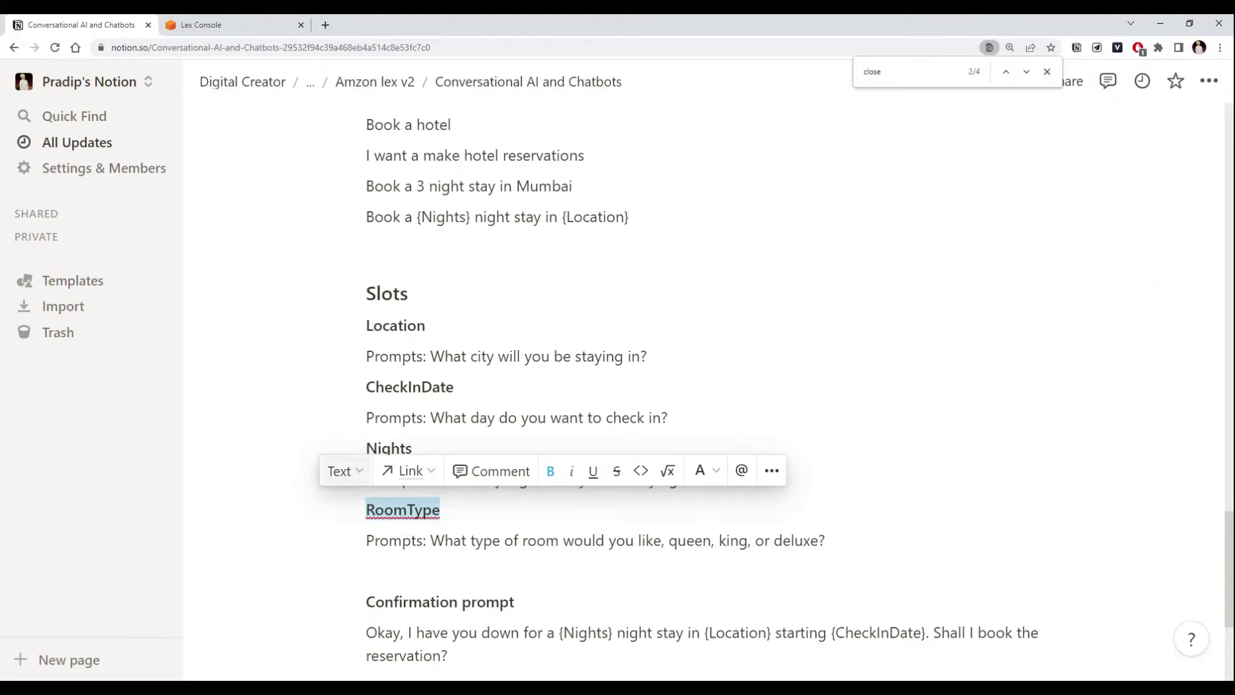
pyautogui.scroll(-1, 772, 390)
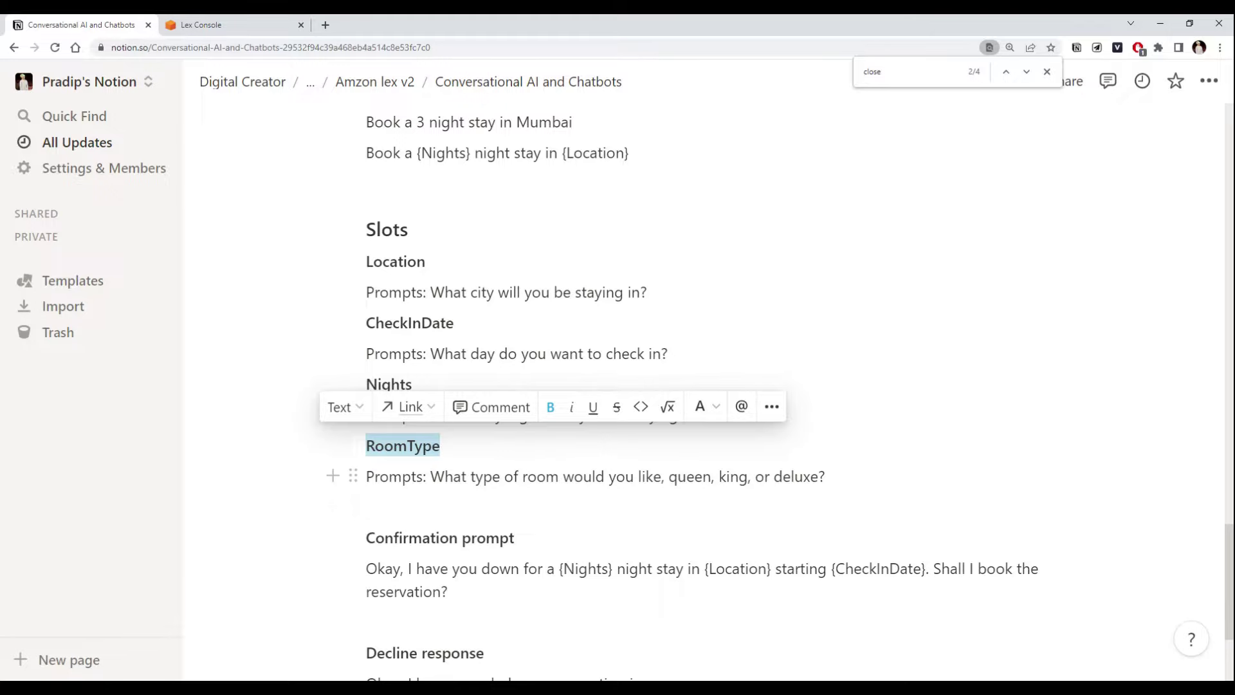
pyautogui.moveTo(669, 476); pyautogui.dragTo(712, 476)
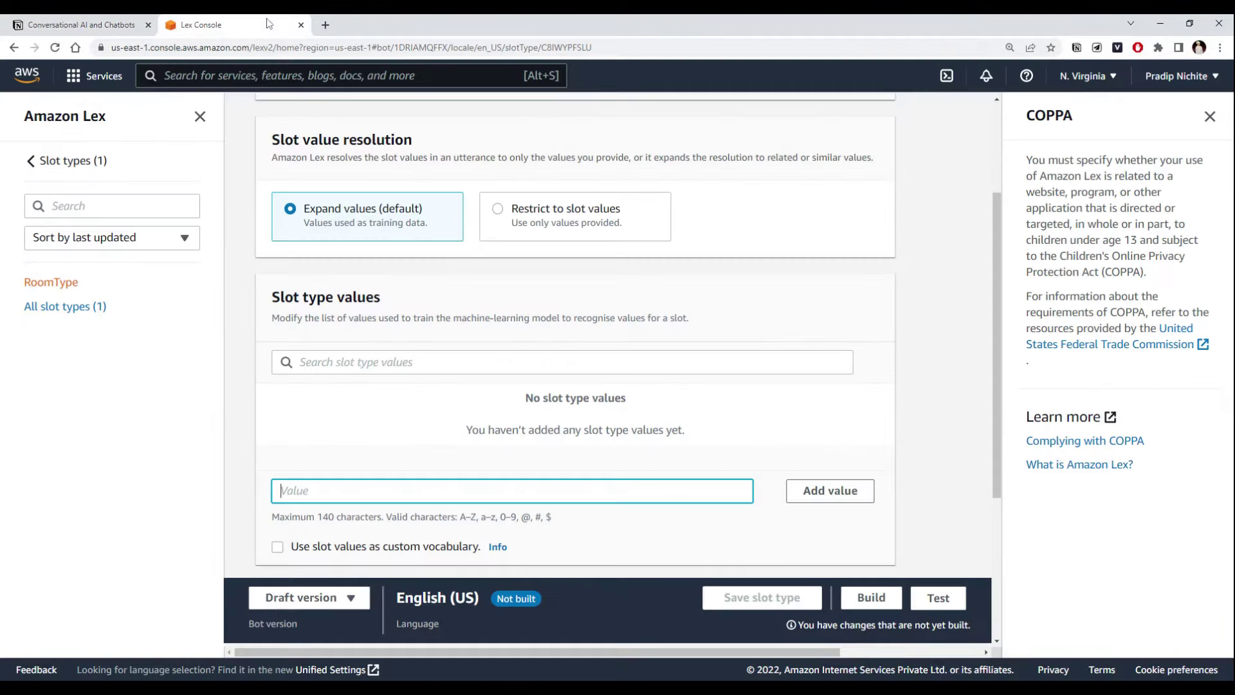
pyautogui.click(271, 24)
pyautogui.hotkey('ctrl', 'v')
pyautogui.press('Return')
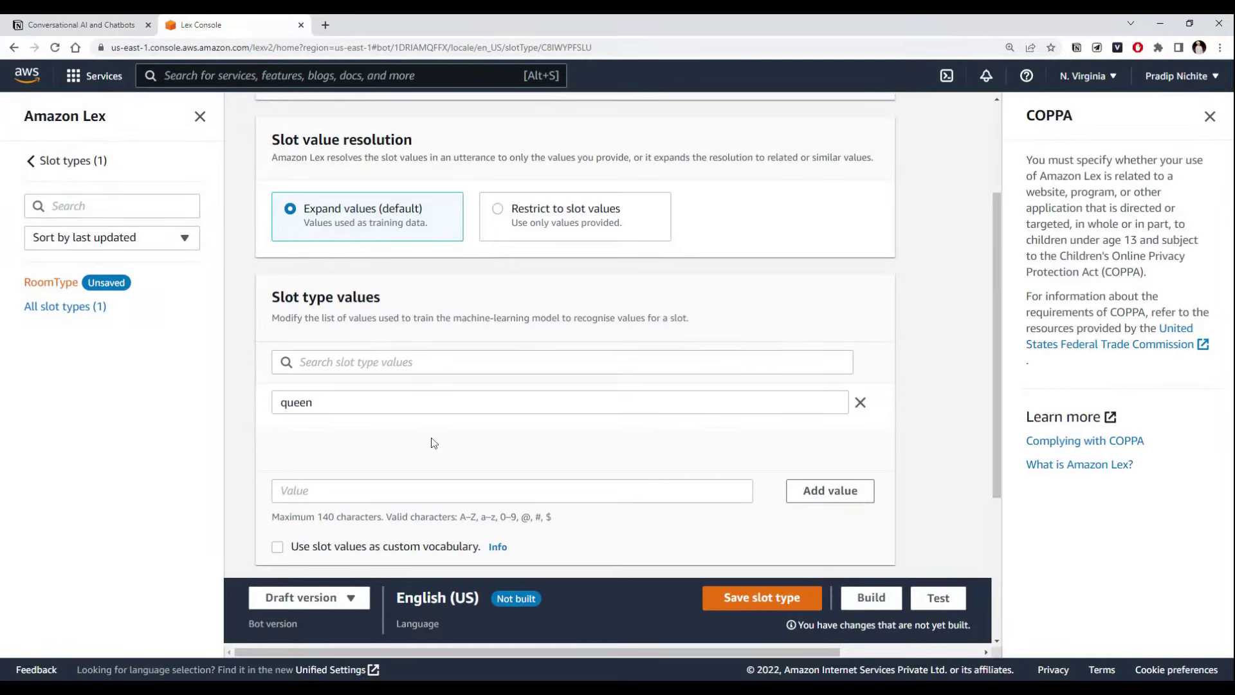
# - Add "king" and "deluxe" from the Notion notes as further RoomType slot type values
pyautogui.click(432, 491)
pyautogui.write('king')
pyautogui.click(820, 502)
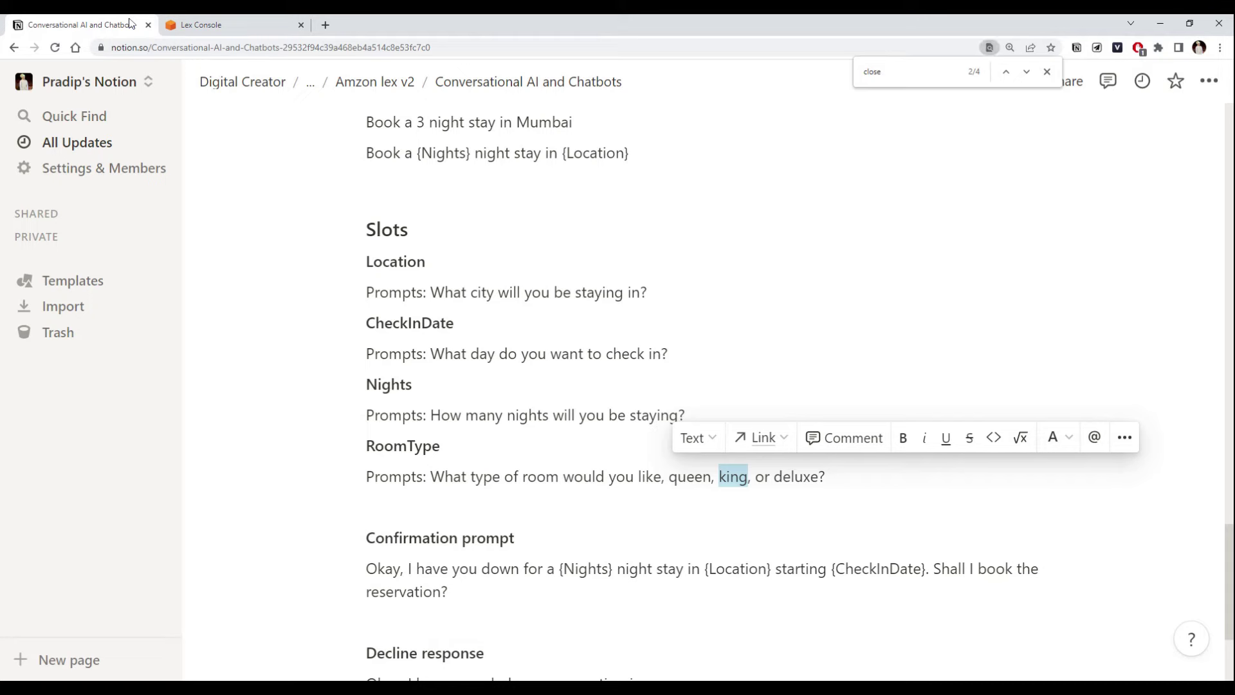
pyautogui.click(129, 24)
pyautogui.moveTo(773, 476); pyautogui.dragTo(818, 476)
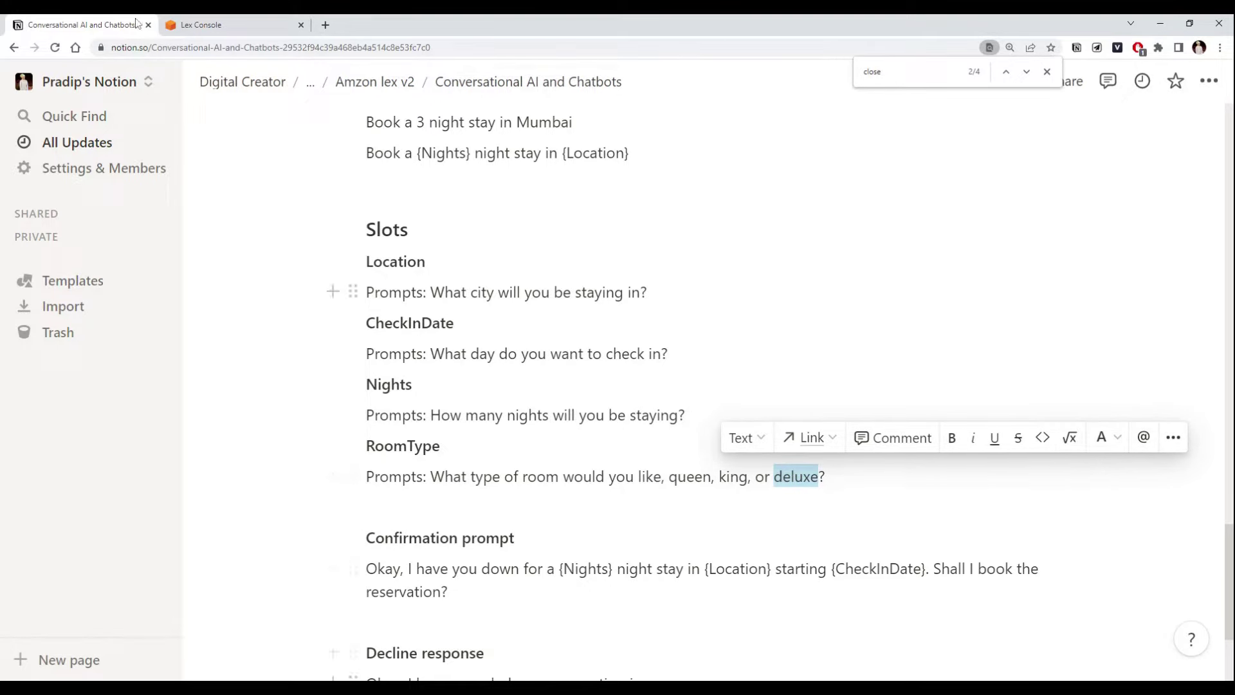
pyautogui.click(201, 25)
pyautogui.click(511, 491)
pyautogui.hotkey('ctrl', 'v')
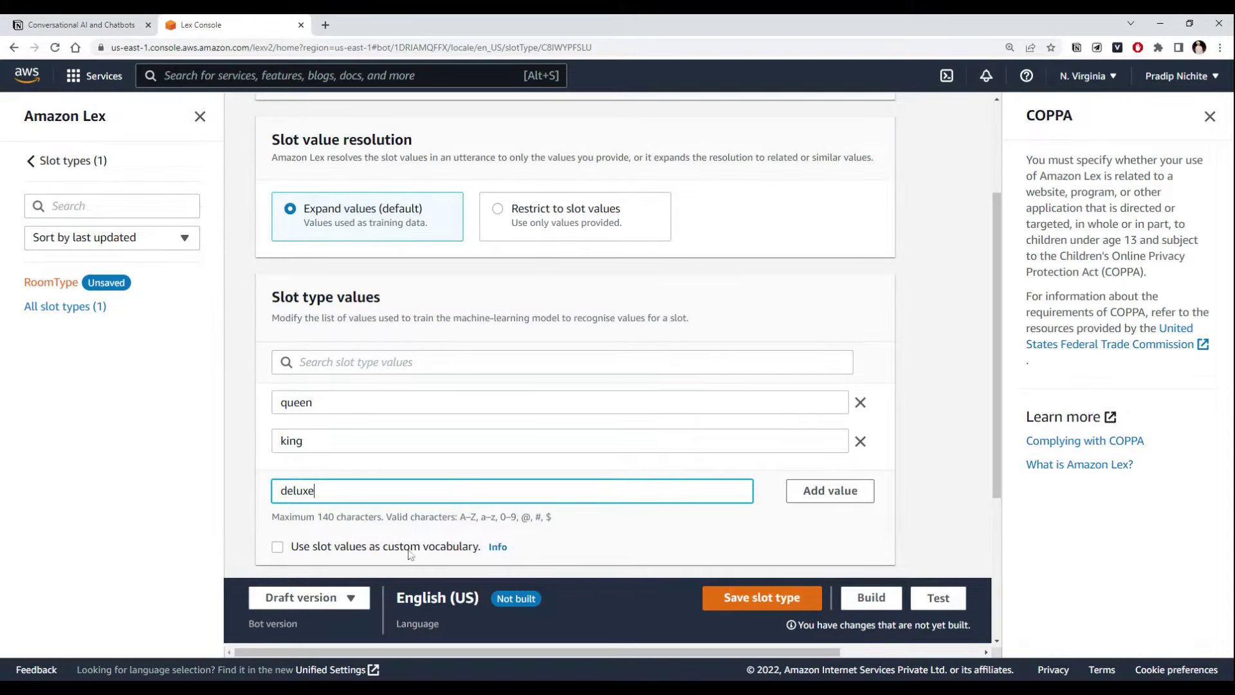
pyautogui.click(816, 492)
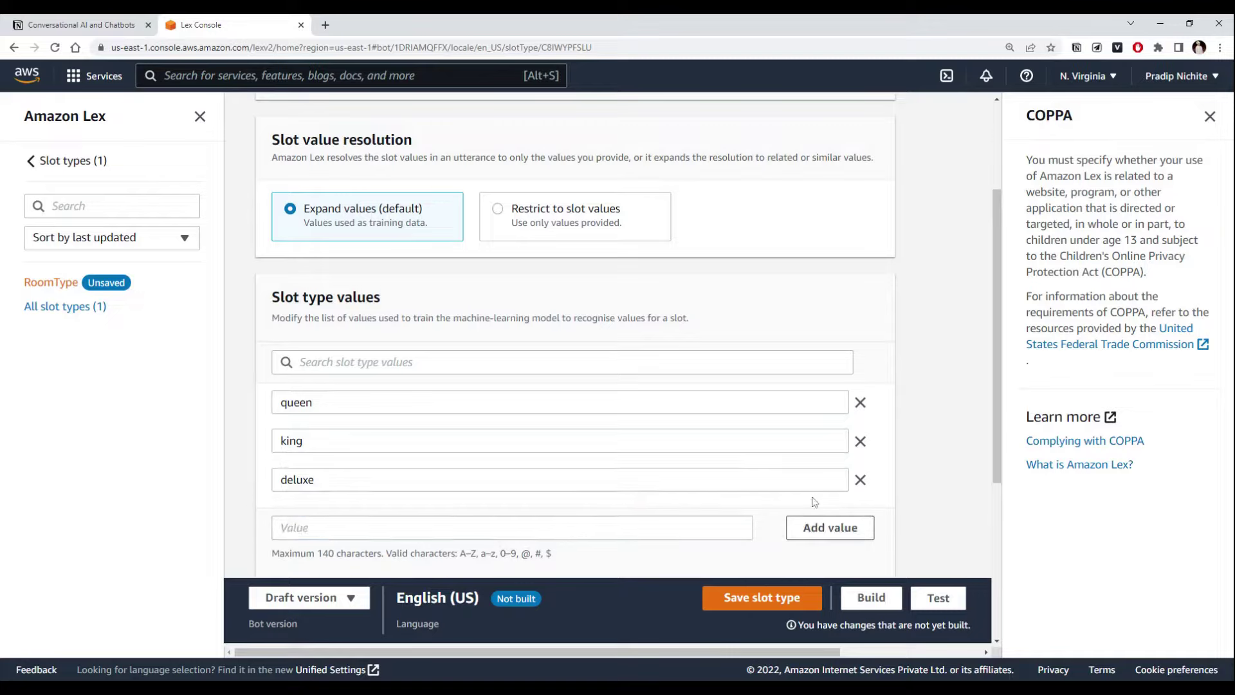
# - Check the RoomType name and values, save the slot type and return to the slot types list
pyautogui.scroll(2, 439, 319)
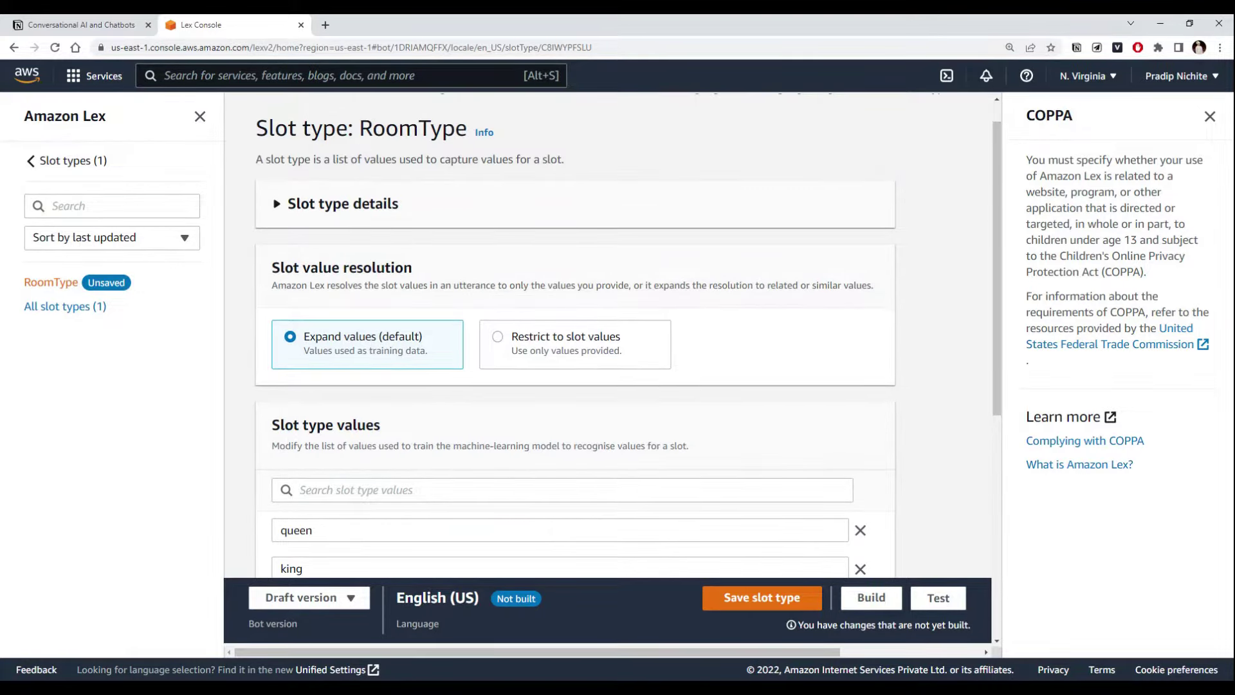
pyautogui.moveTo(360, 129); pyautogui.dragTo(471, 132)
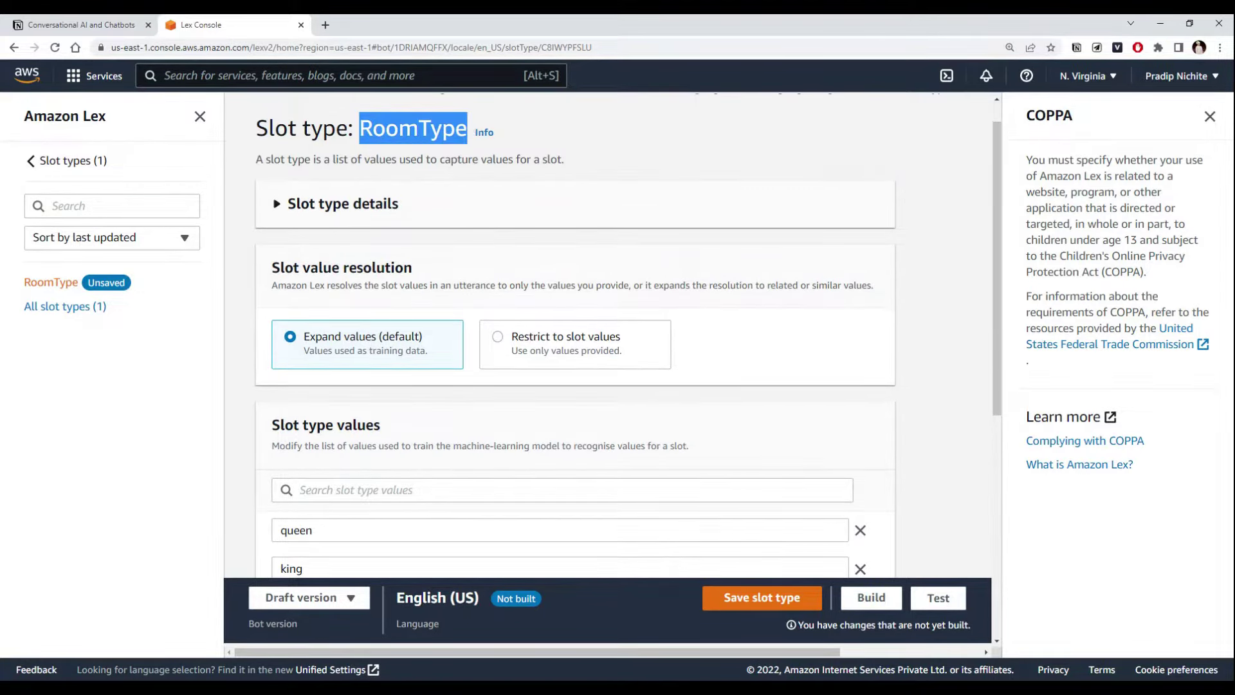
pyautogui.click(384, 232)
pyautogui.scroll(-2, 394, 325)
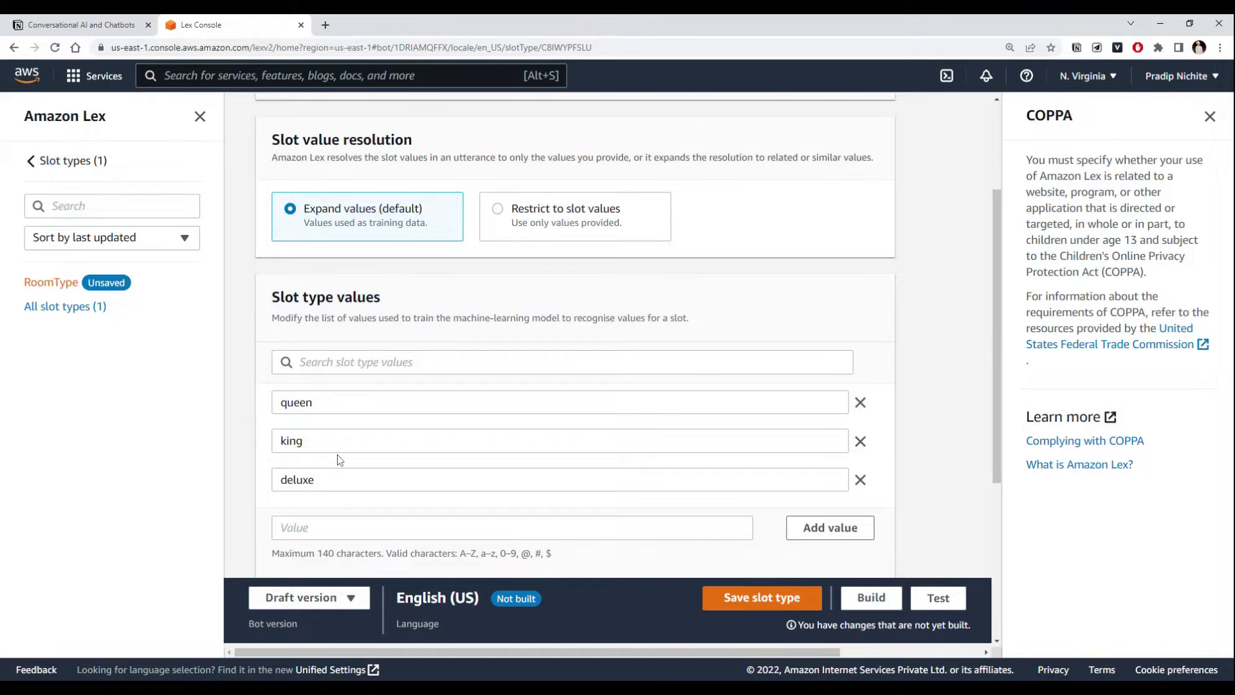
pyautogui.click(733, 602)
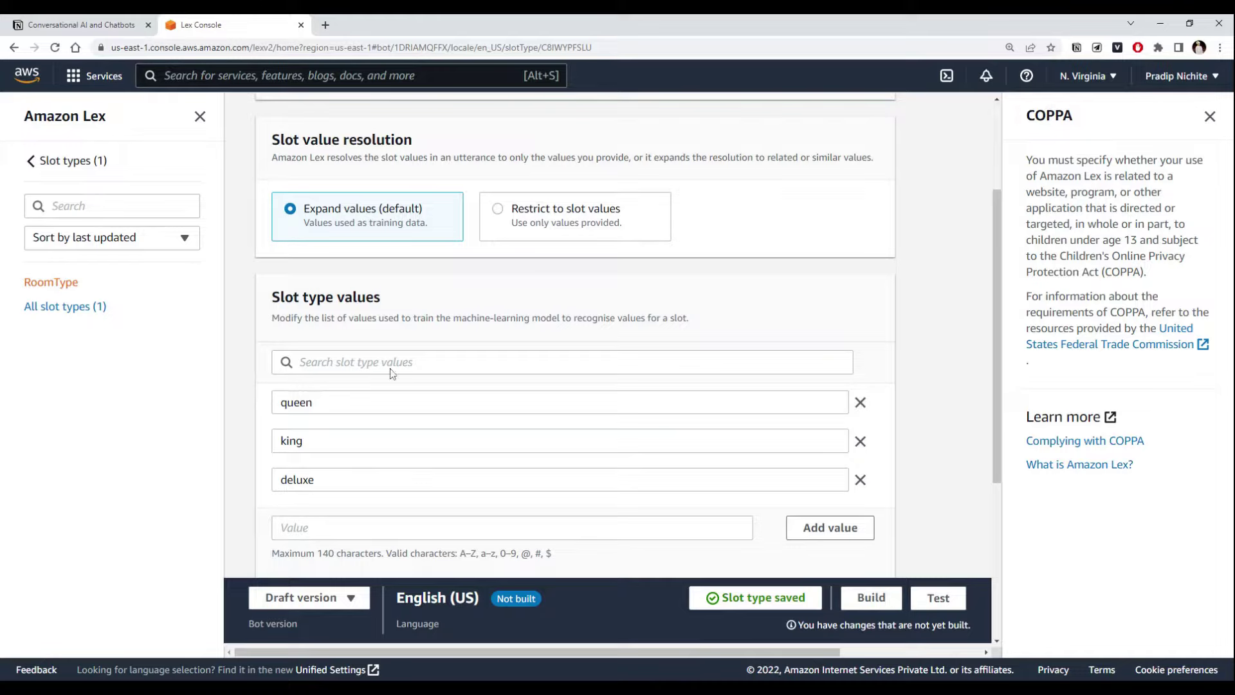
pyautogui.scroll(3, 391, 369)
pyautogui.click(60, 164)
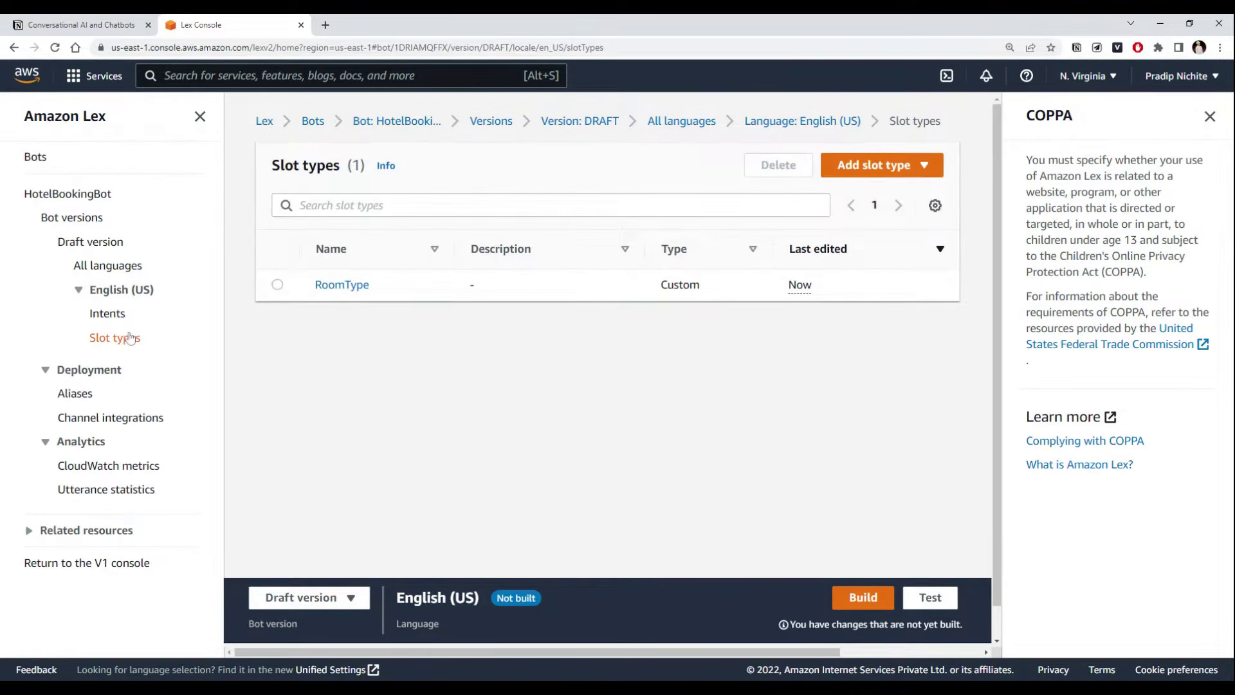
# - Open the BookHotel intent from the intents list and start adding a new slot to it
pyautogui.click(108, 314)
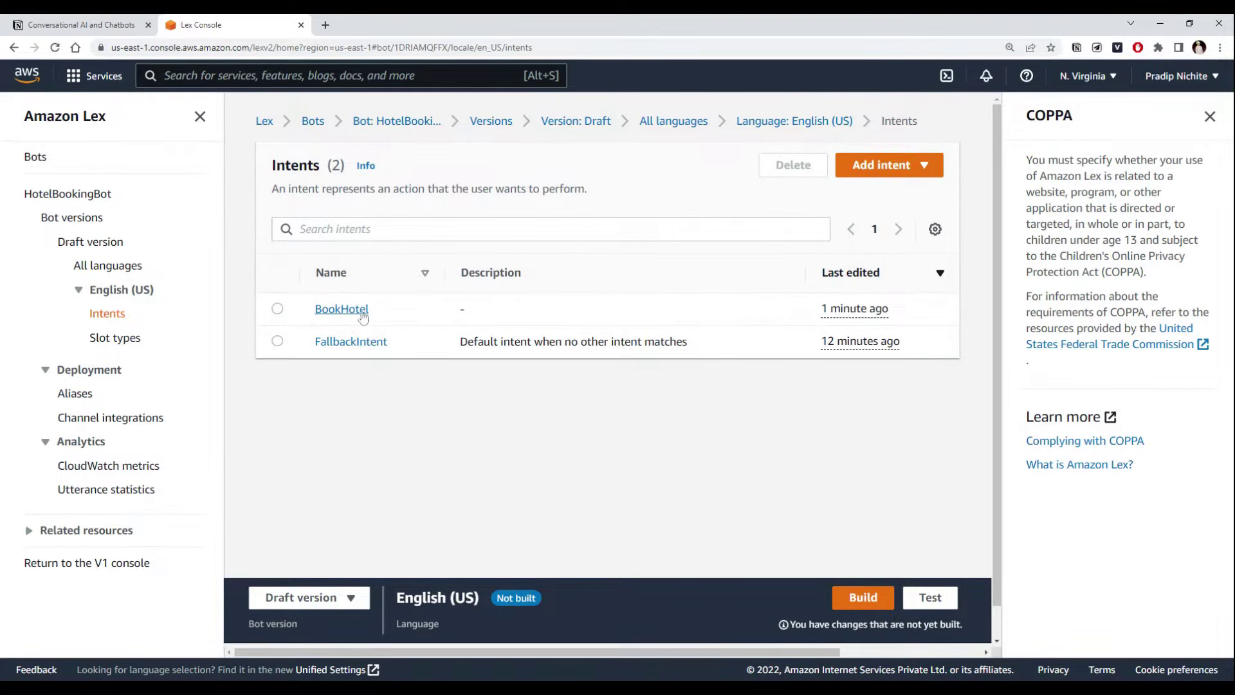
pyautogui.click(348, 312)
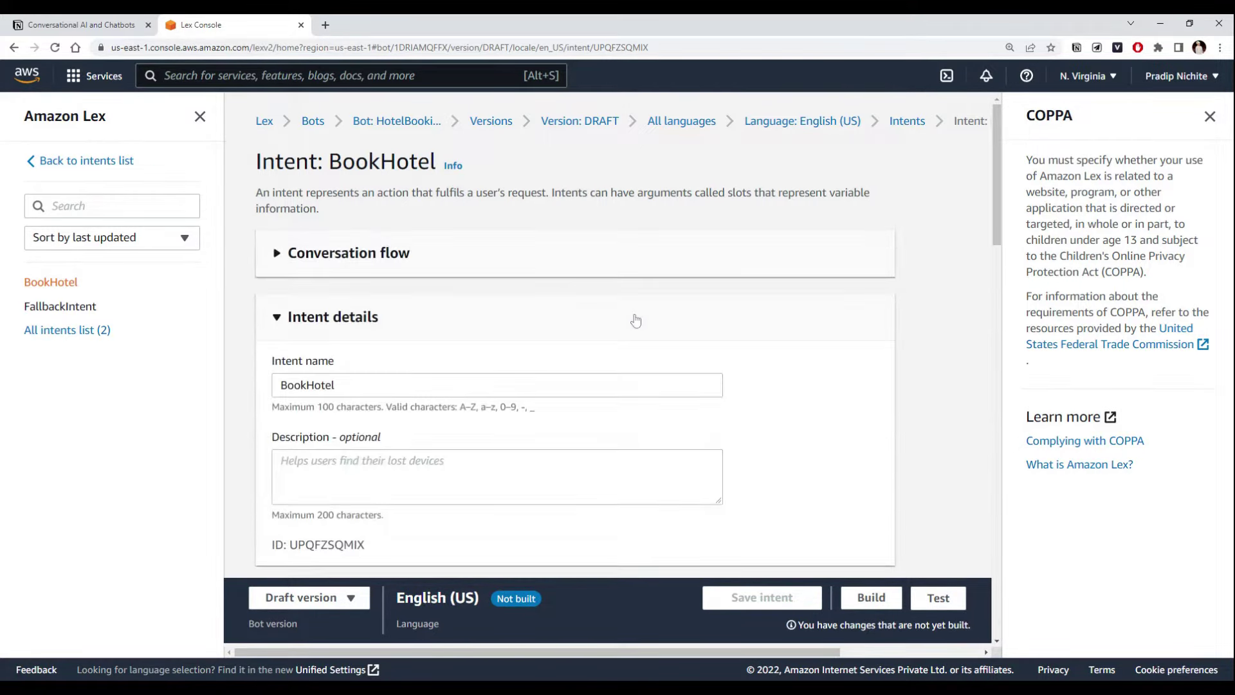
pyautogui.scroll(-5, 561, 308)
pyautogui.scroll(-2, 533, 359)
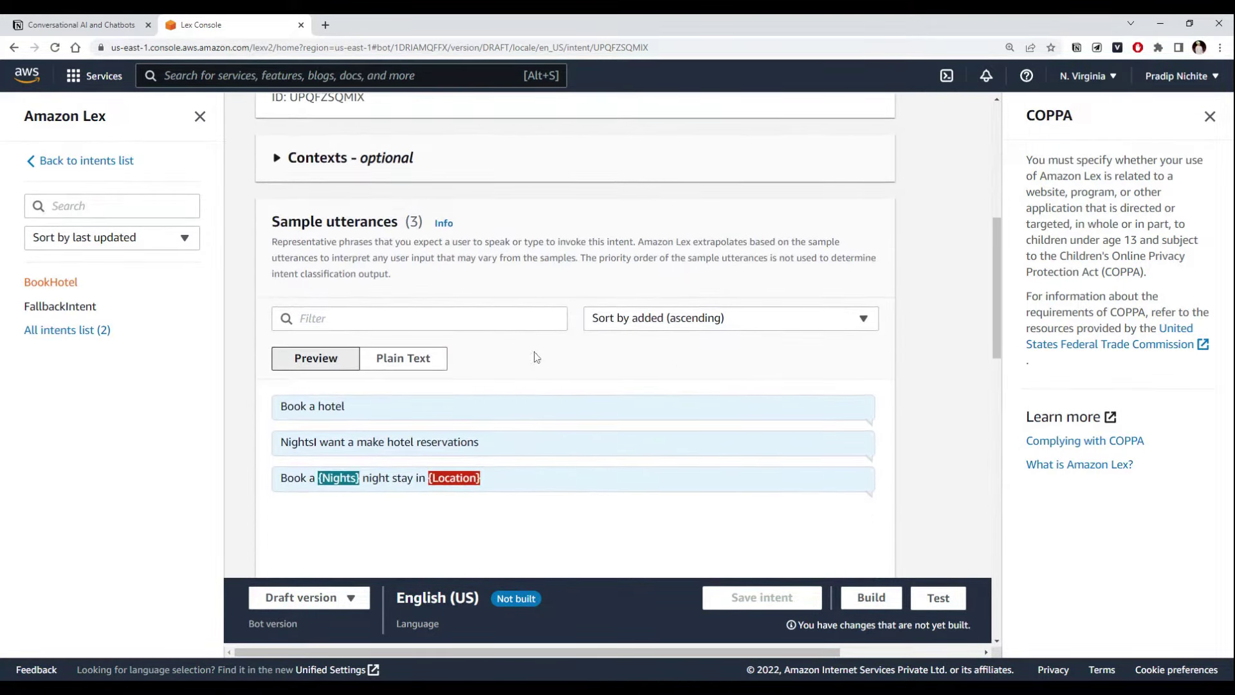
pyautogui.scroll(-5, 539, 360)
pyautogui.scroll(-2, 541, 361)
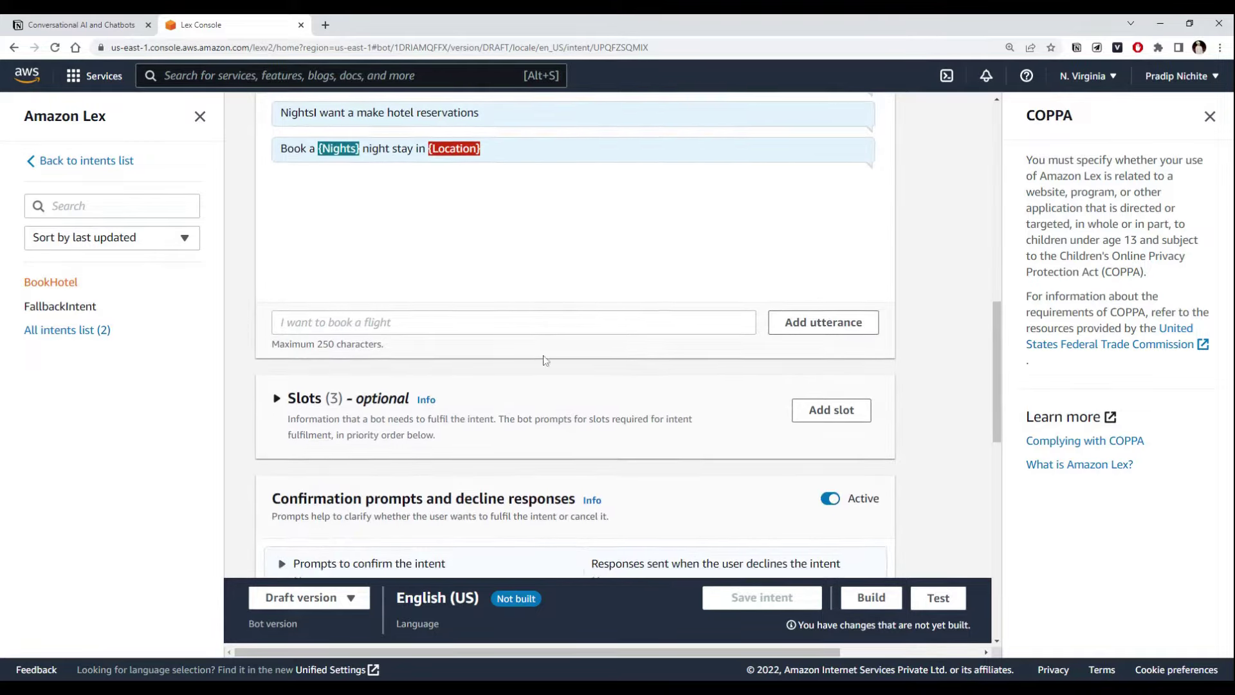
pyautogui.click(826, 356)
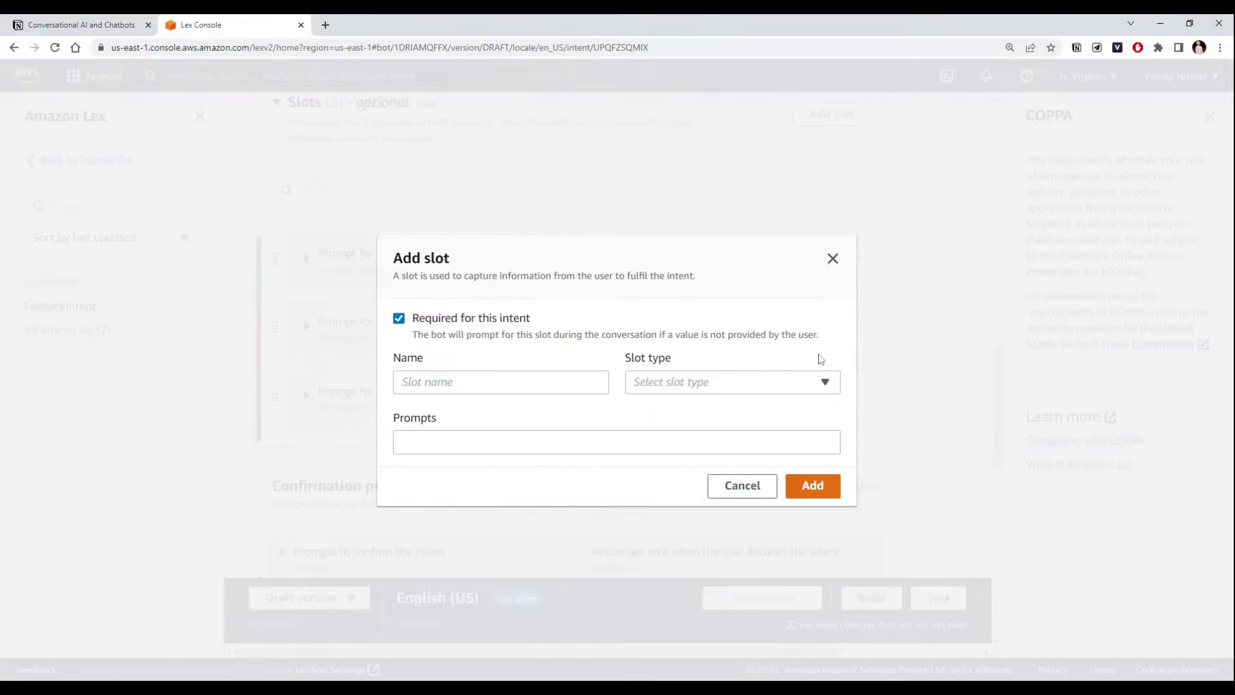
# - Name the new required slot RoomType, taken from the Notion notes, and give it the custom slot type RoomType
pyautogui.click(106, 25)
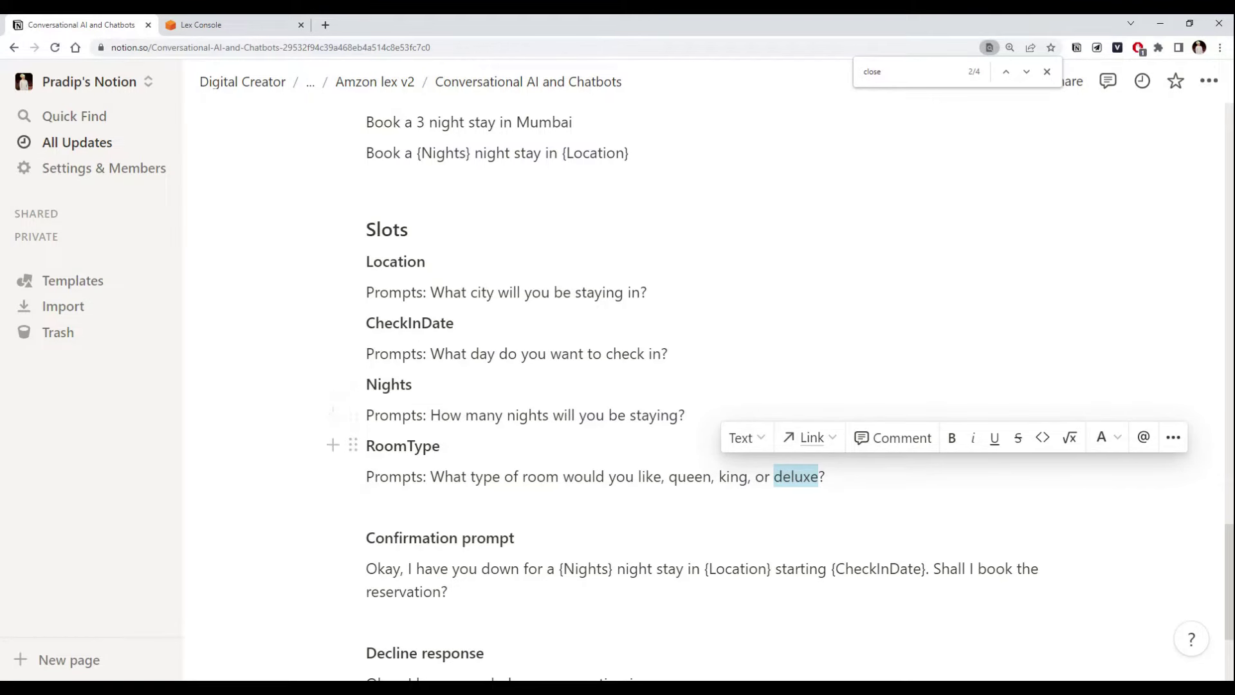
pyautogui.doubleClick(403, 446)
pyautogui.hotkey('ctrl', 'c')
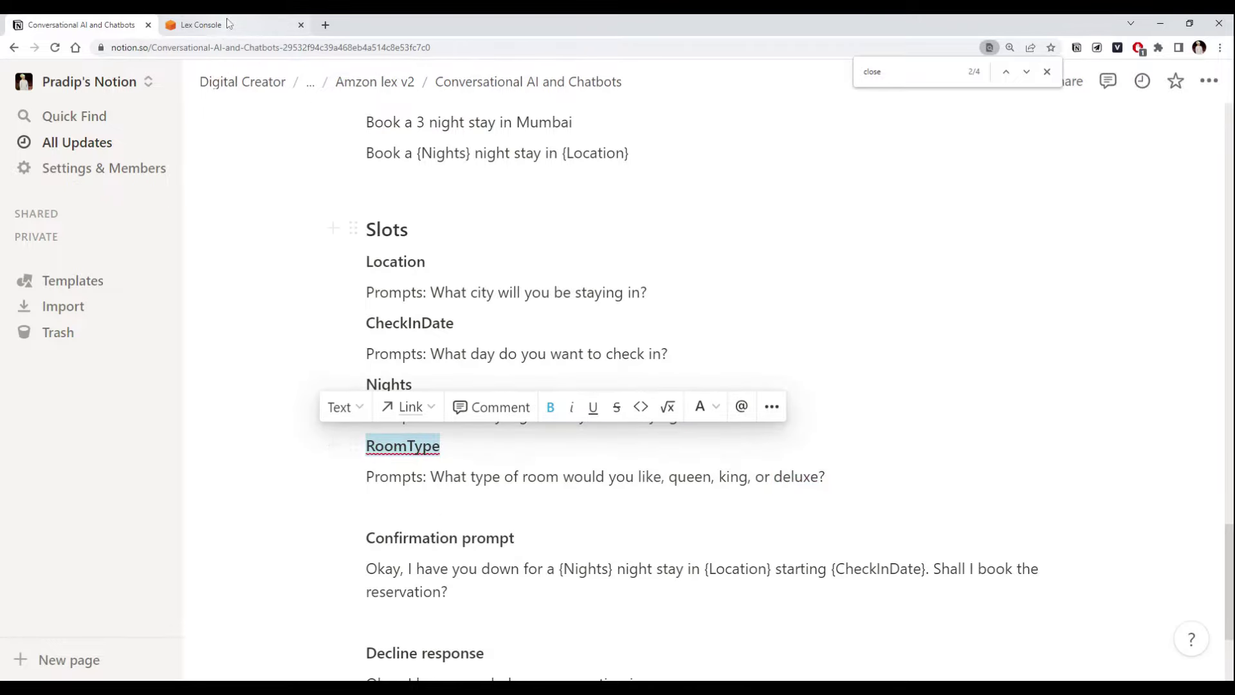
pyautogui.click(242, 29)
pyautogui.click(450, 382)
pyautogui.hotkey('ctrl', 'v')
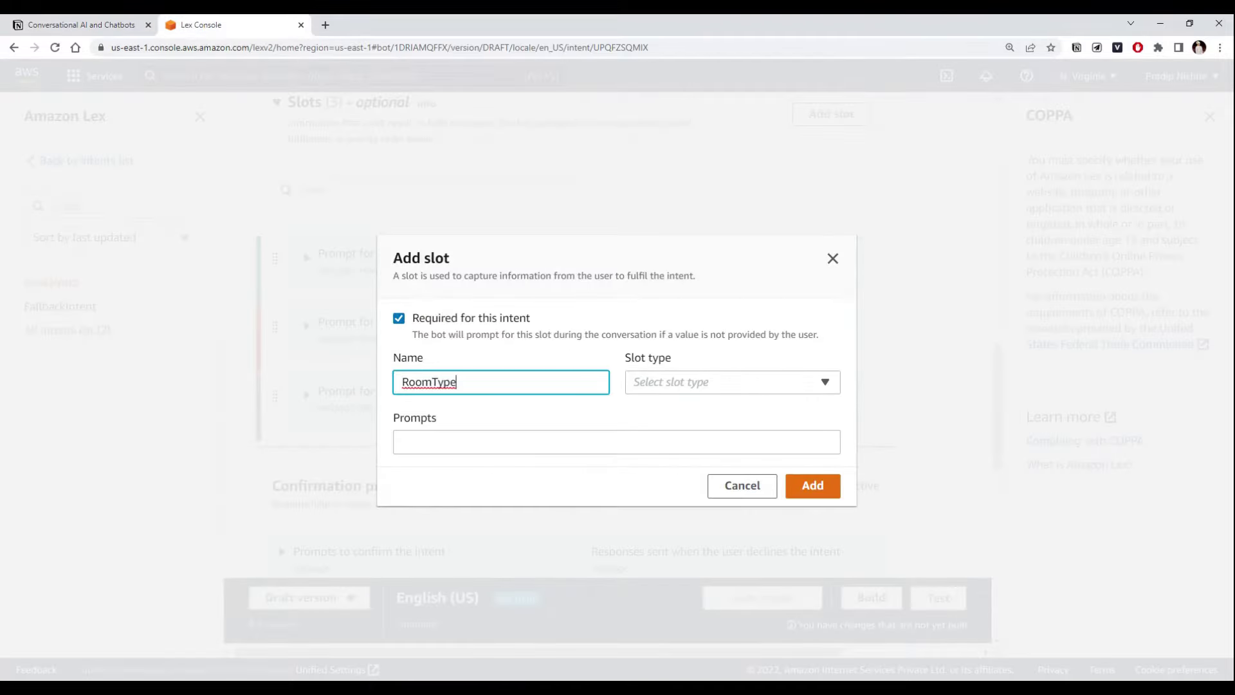
pyautogui.click(663, 384)
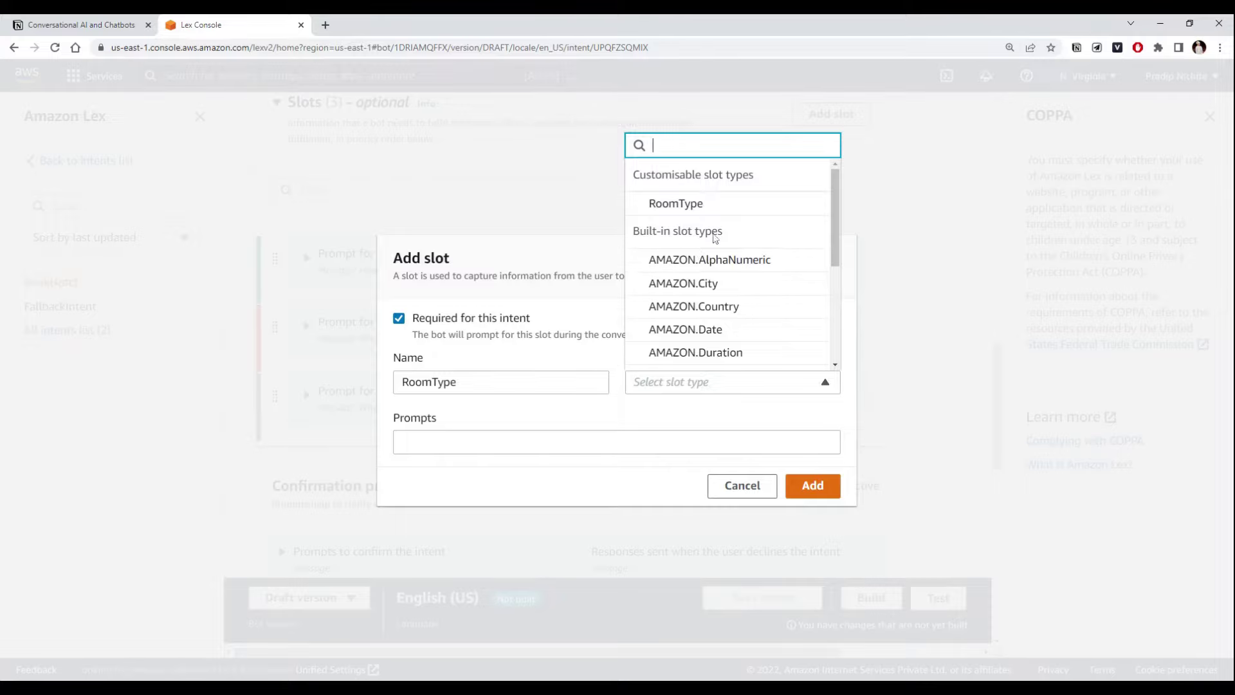
pyautogui.click(706, 205)
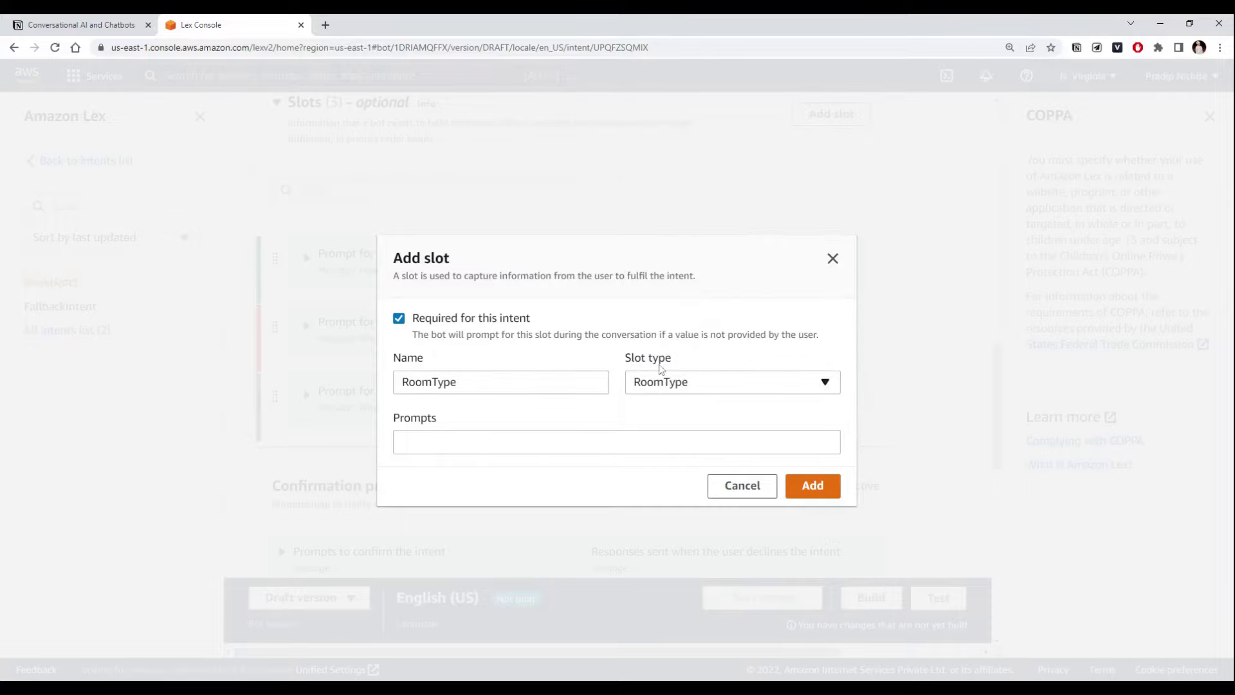
# - Copy the prompt "What type of room would you like, queen, king, or deluxe?" from the Notion notes into the RoomType slot and add the slot
pyautogui.click(521, 443)
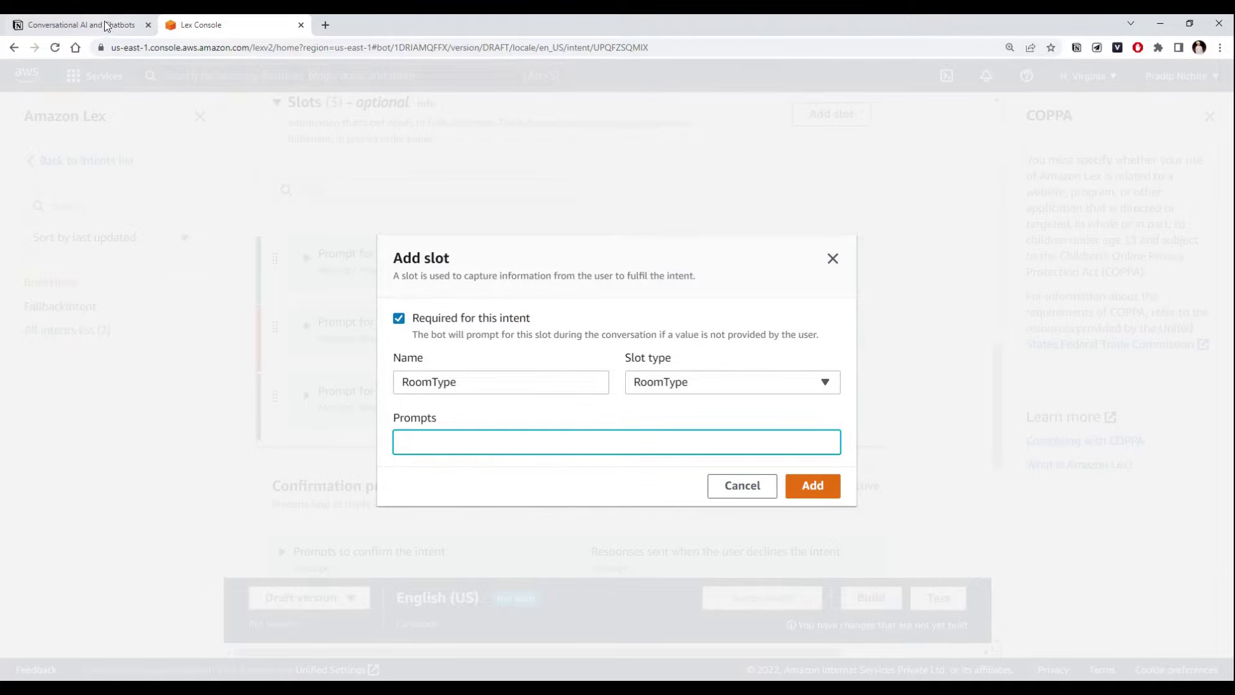
pyautogui.click(84, 24)
pyautogui.click(429, 476)
pyautogui.hotkey('shift', 'End')
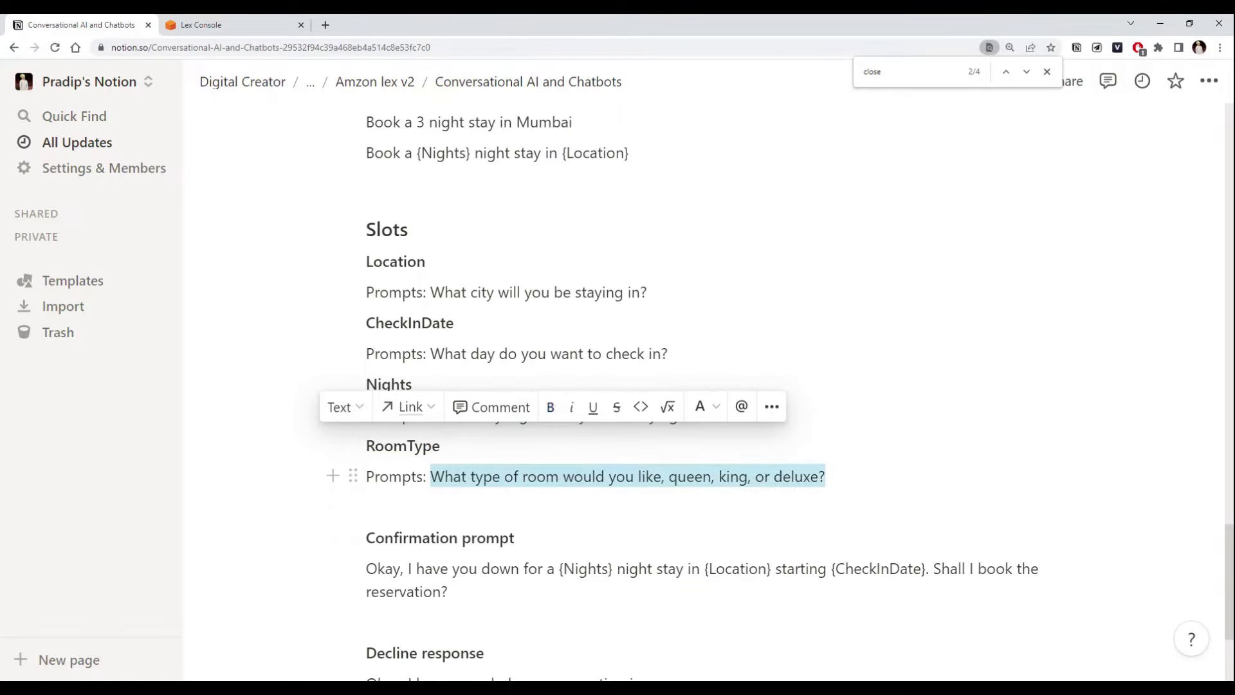
pyautogui.hotkey('ctrl', 'c')
pyautogui.hotkey('ctrl', 'Tab')
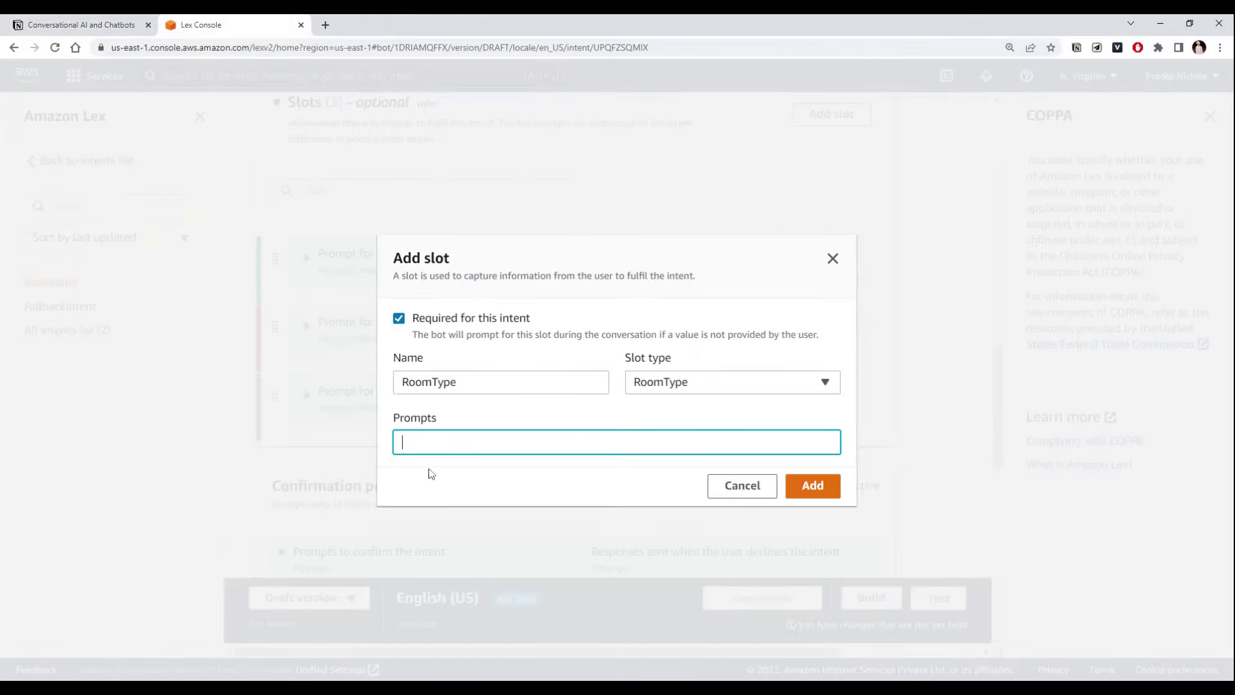
pyautogui.hotkey('ctrl', 'v')
pyautogui.click(817, 487)
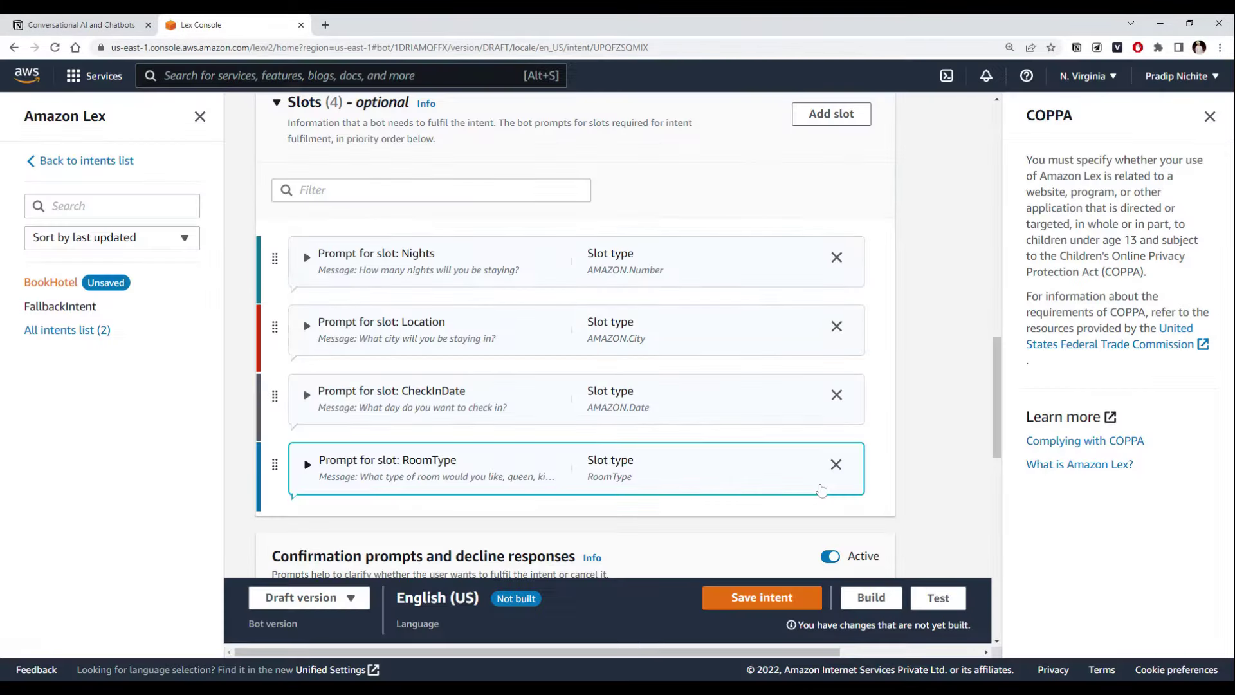
# - Review the BookHotel intent's sample utterances, including the one that uses the Nights and Location slots
pyautogui.scroll(10, 727, 428)
pyautogui.scroll(-2, 405, 460)
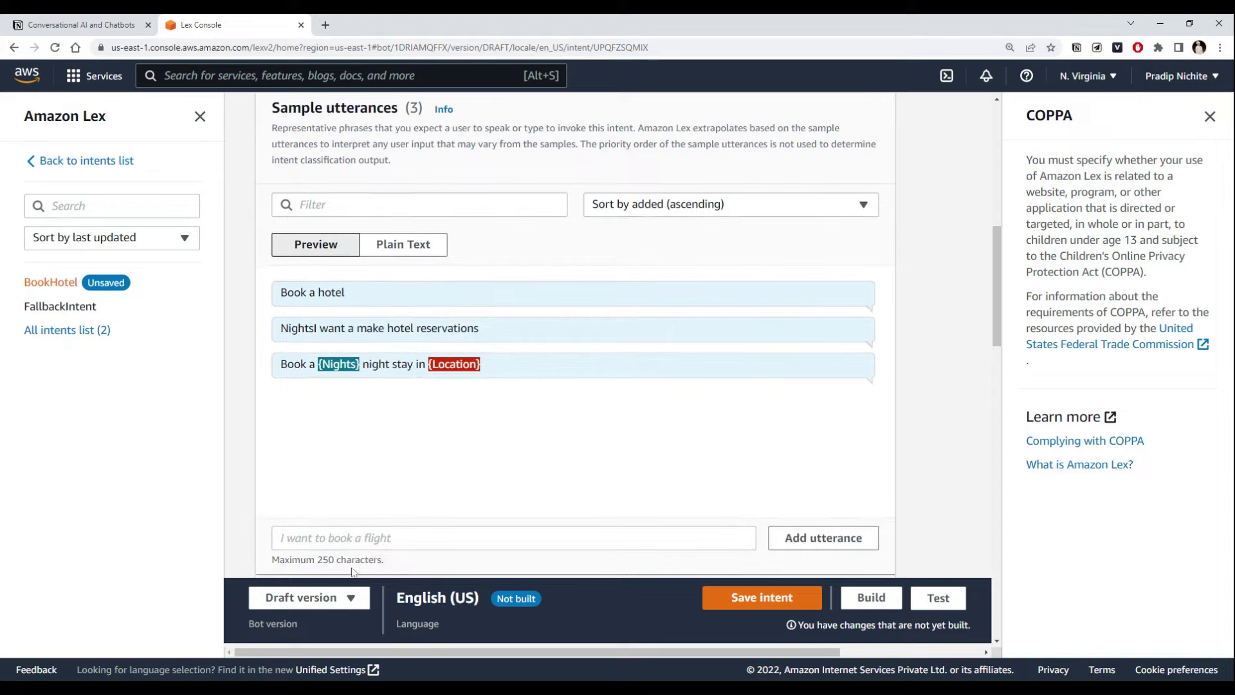
pyautogui.click(360, 538)
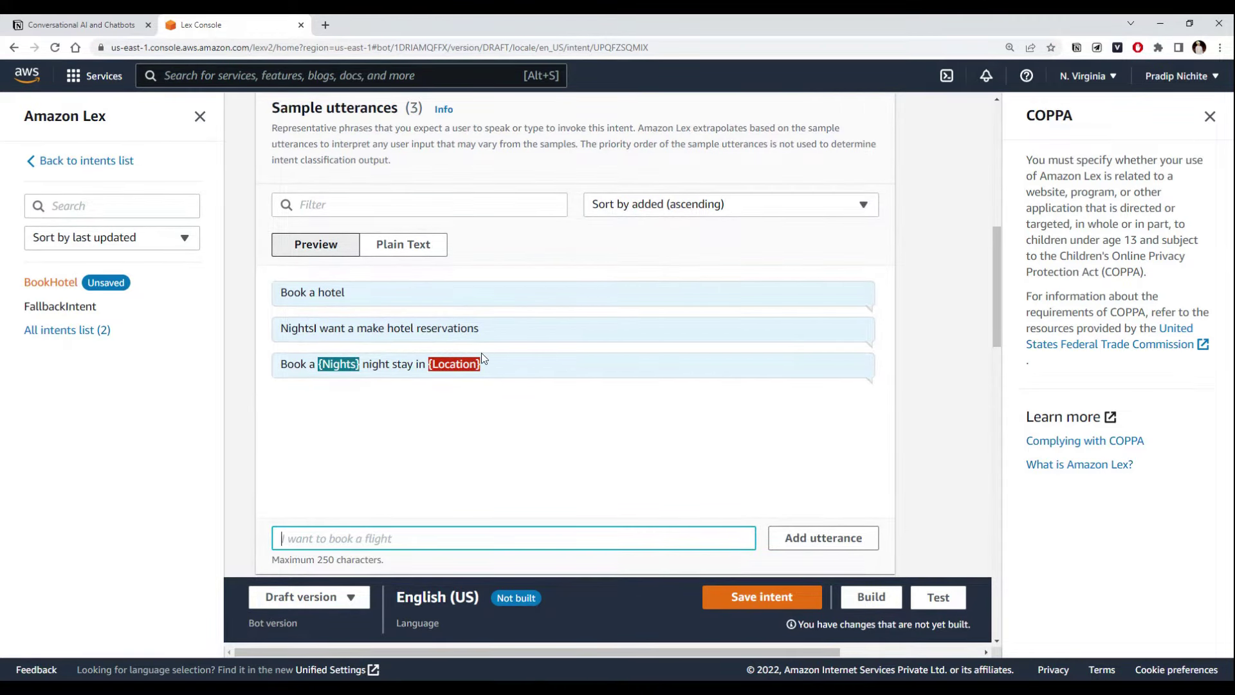
pyautogui.moveTo(481, 353)
pyautogui.scroll(2, 369, 328)
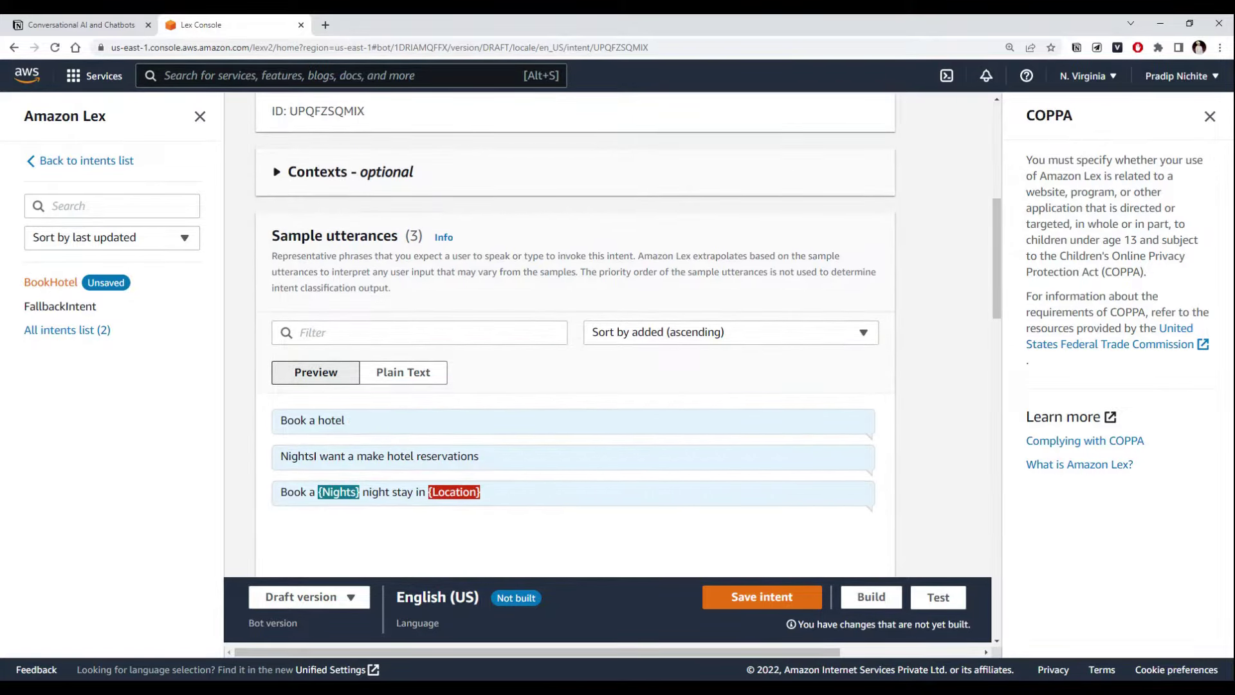
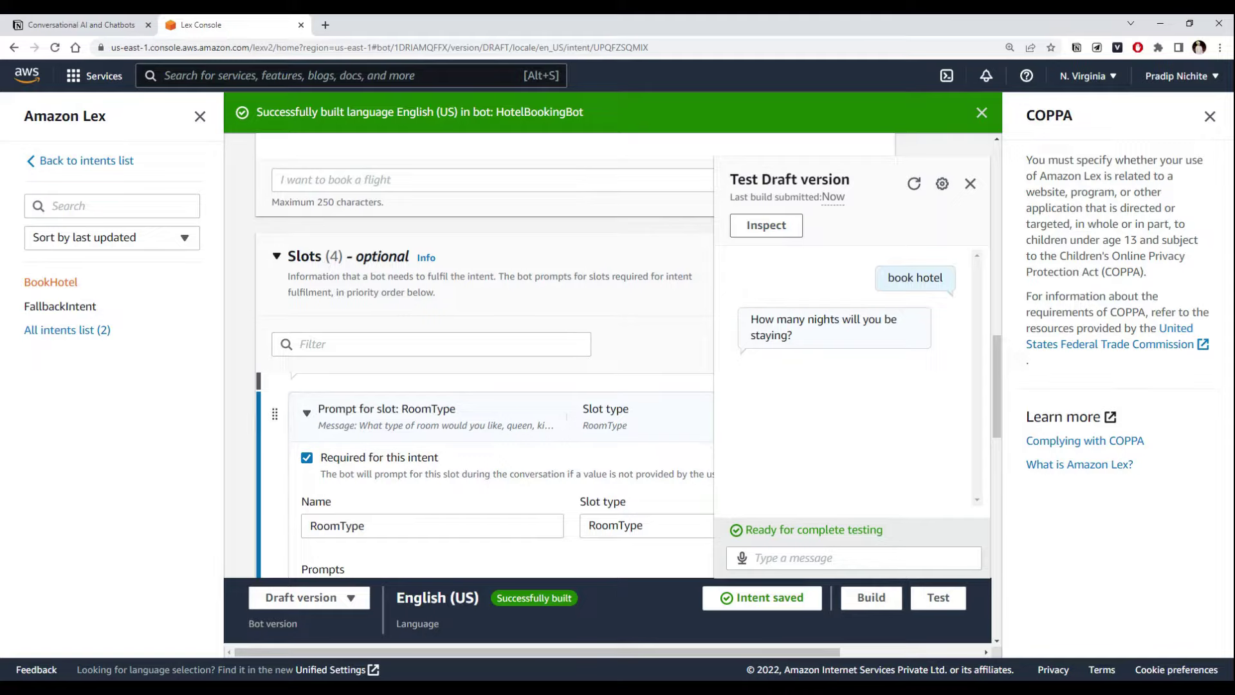
# - Answer the test bot's questions with 3 for the number of nights and Mumbai for the city
pyautogui.click(807, 552)
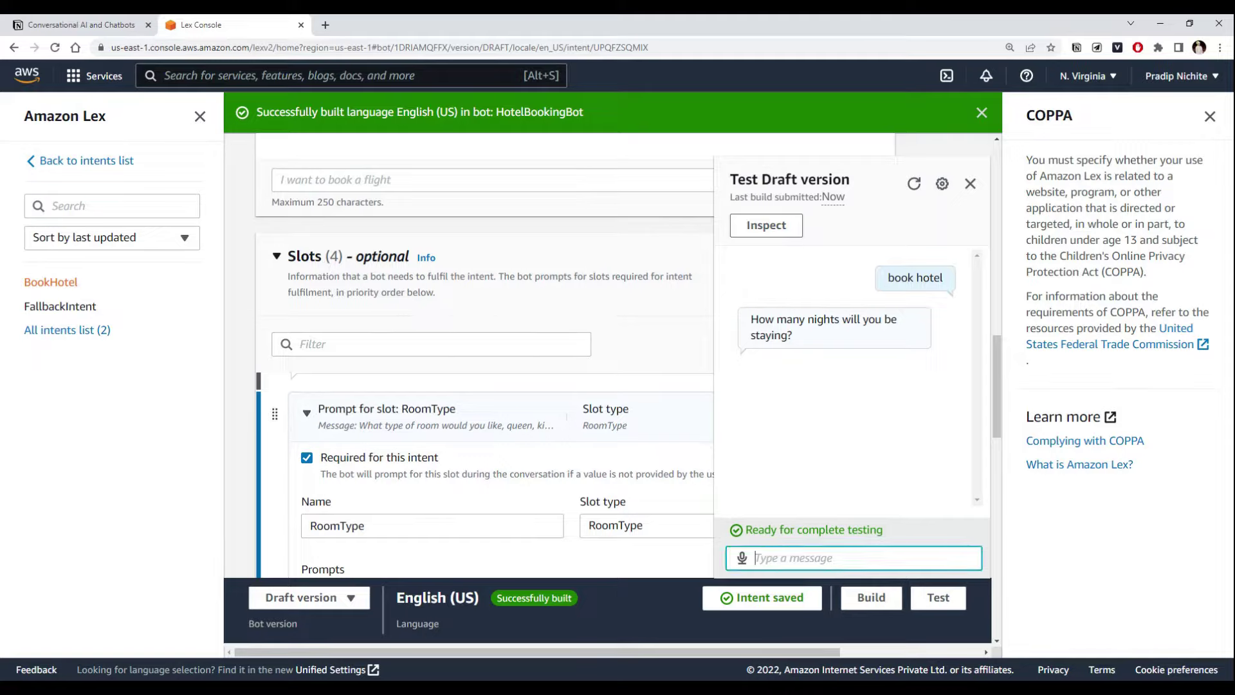
pyautogui.write('3')
pyautogui.press('Return')
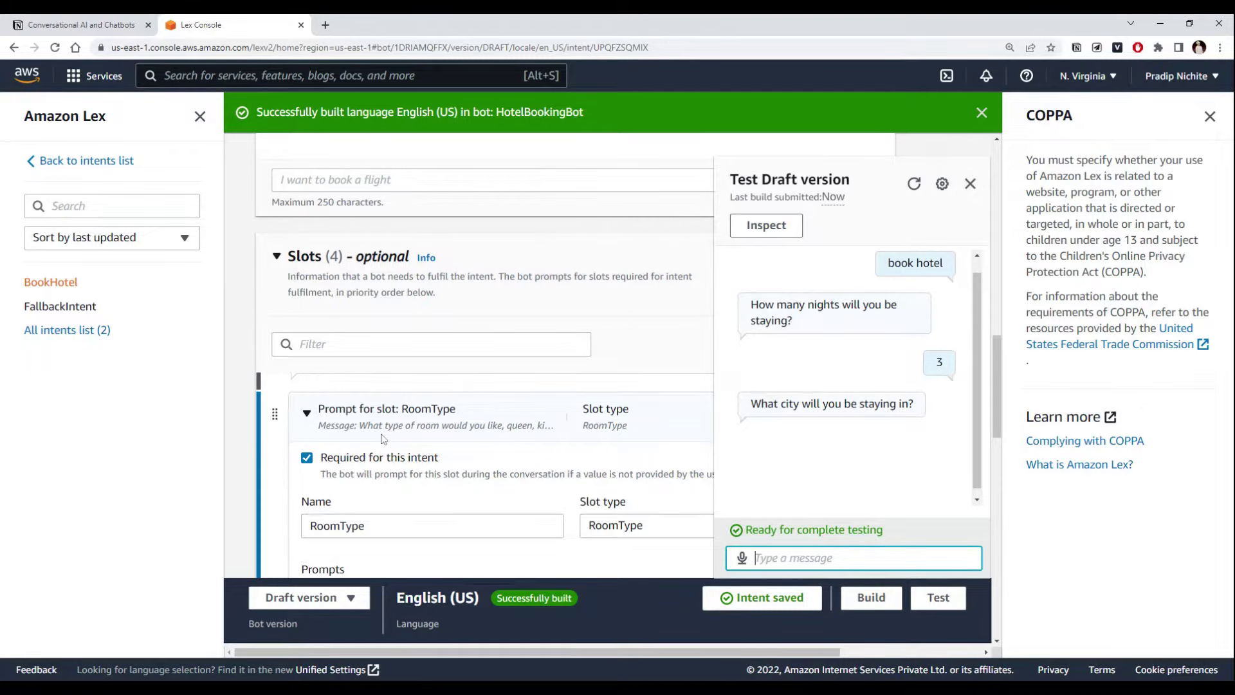
pyautogui.scroll(-4, 383, 438)
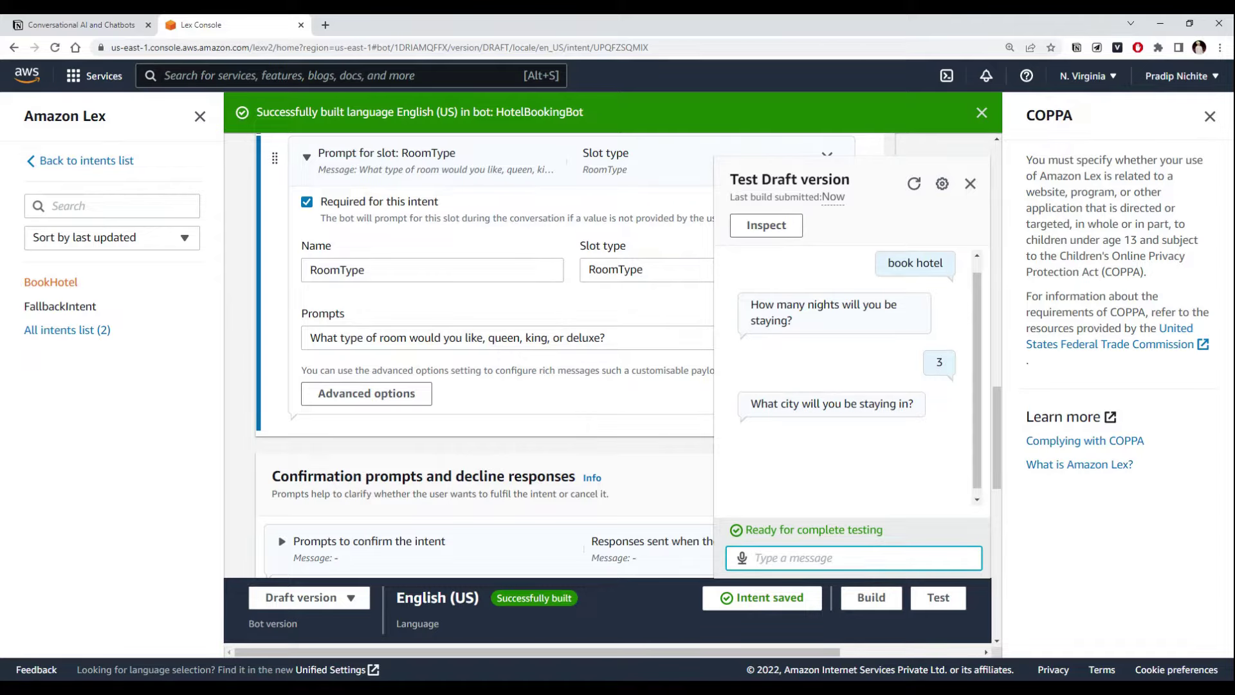
pyautogui.write('Mumbai')
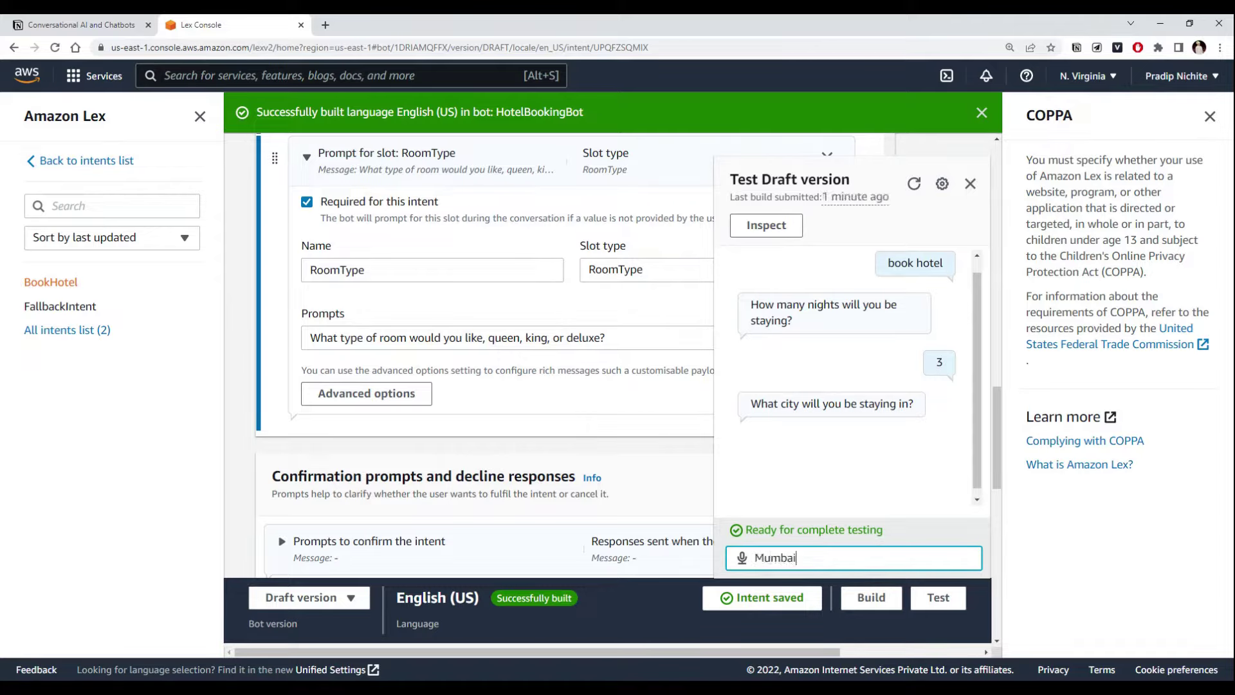
pyautogui.press('Return')
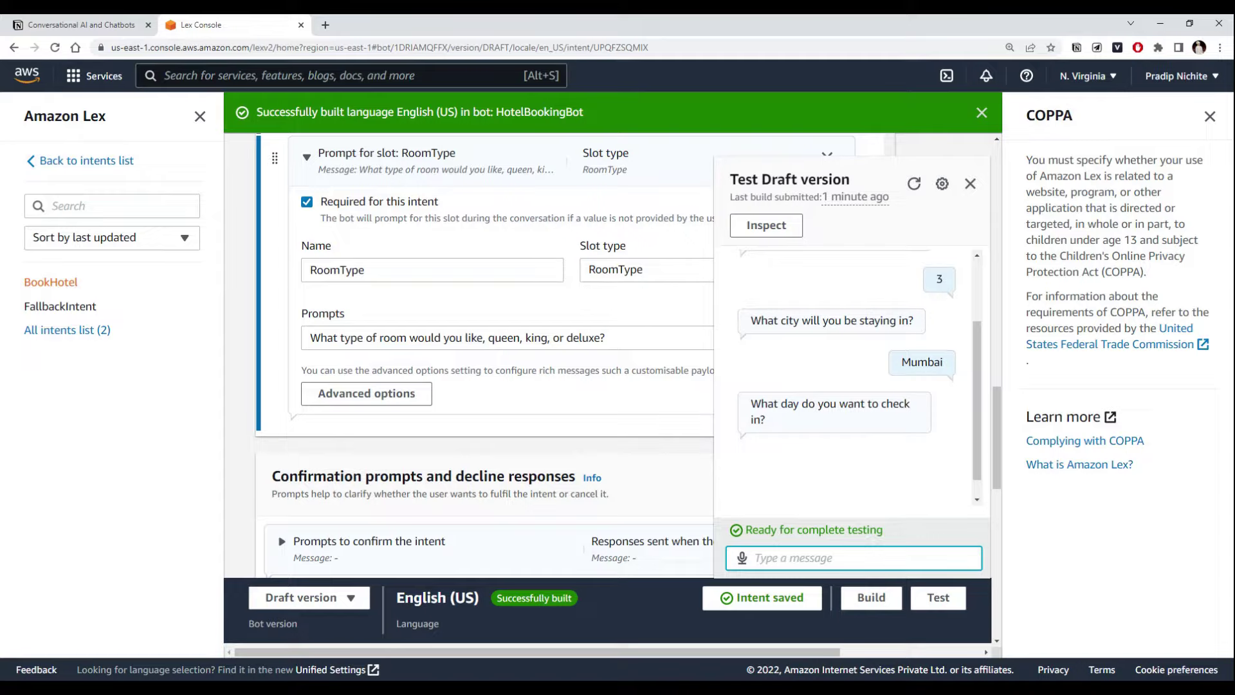
# - Answer the test bot's check-in question with the date 25-07-2022
pyautogui.write('3')
pyautogui.press('BackSpace')
pyautogui.write('25-07-2022')
pyautogui.press('Return')
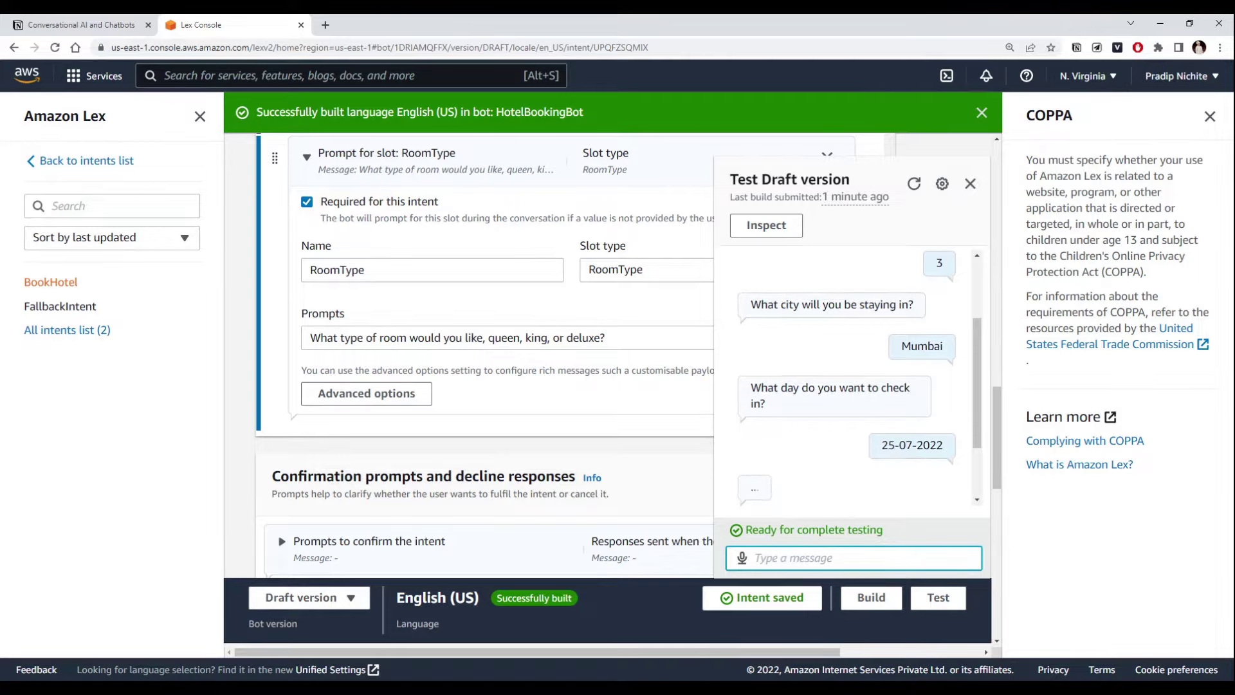
# - Look back over the earlier test messages and answer the room type question with "king"
pyautogui.scroll(2, 924, 318)
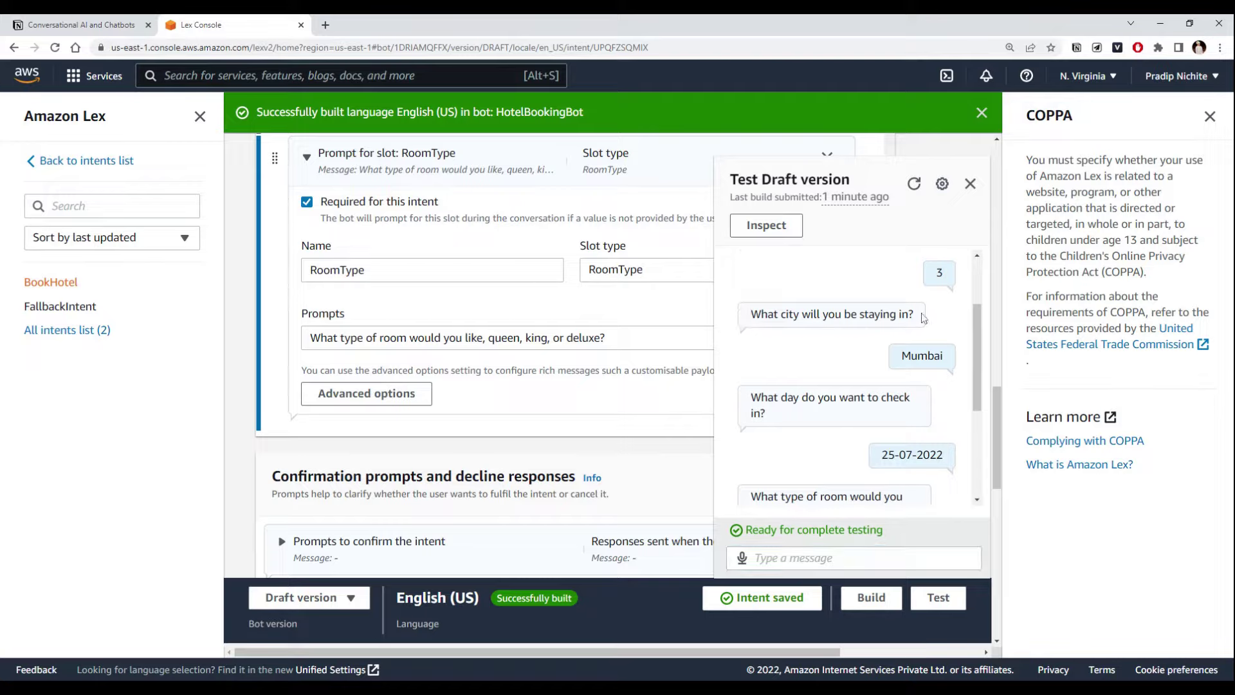
pyautogui.scroll(2, 847, 308)
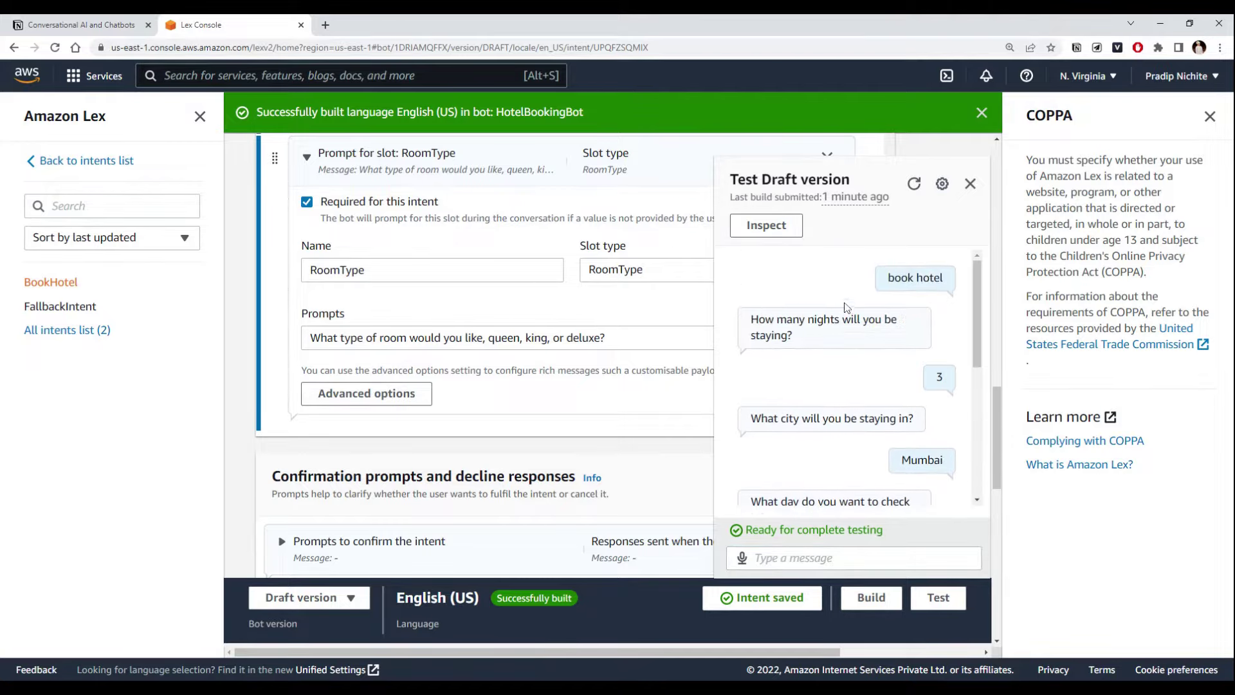
pyautogui.scroll(-1, 849, 302)
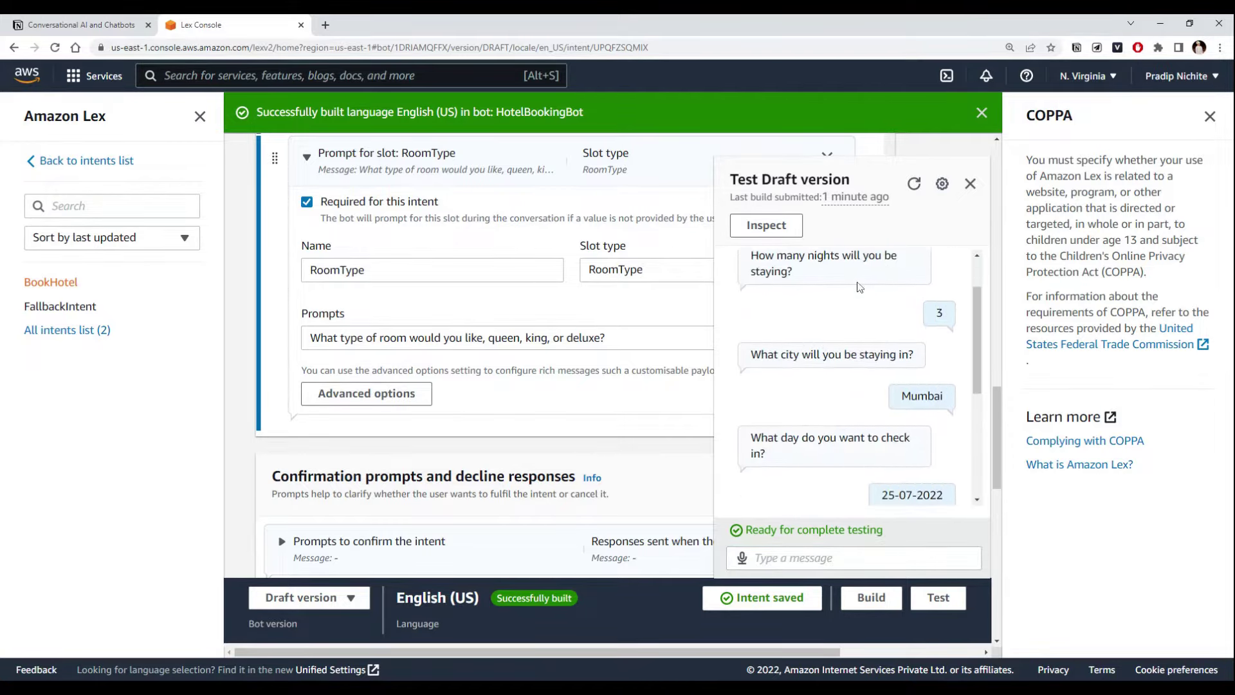
pyautogui.scroll(-4, 849, 280)
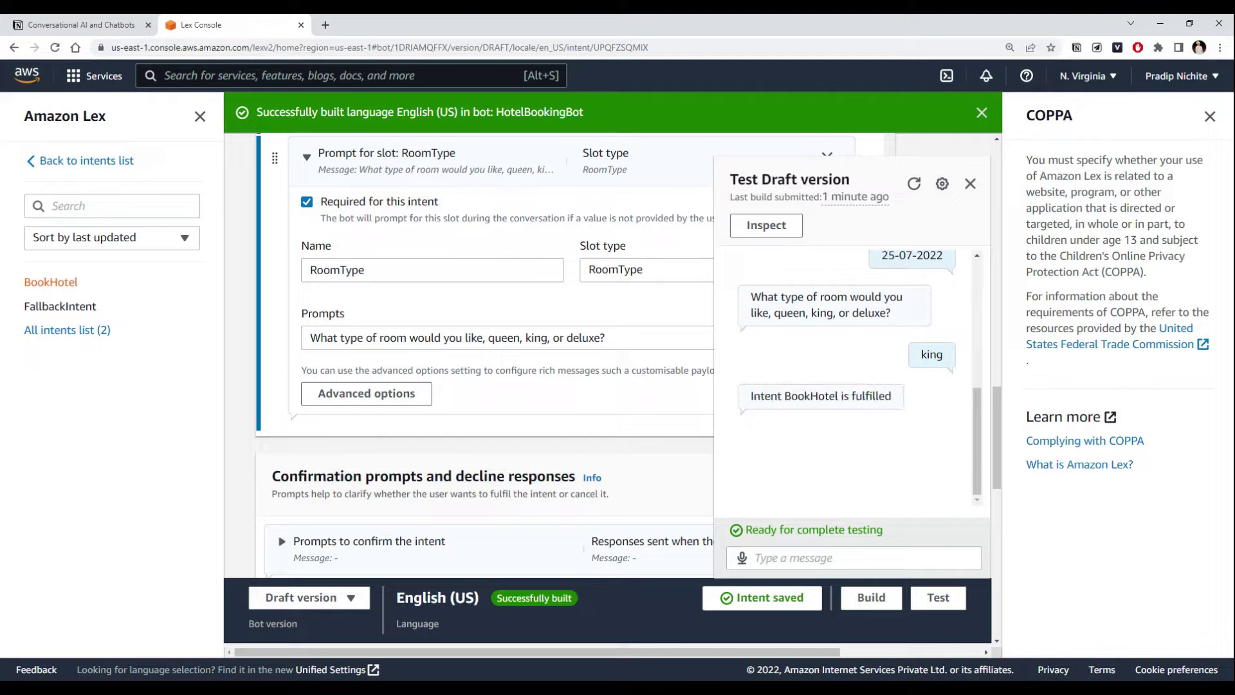
# - Review the test conversation from its first message and close the draft version test chat
pyautogui.scroll(6, 896, 405)
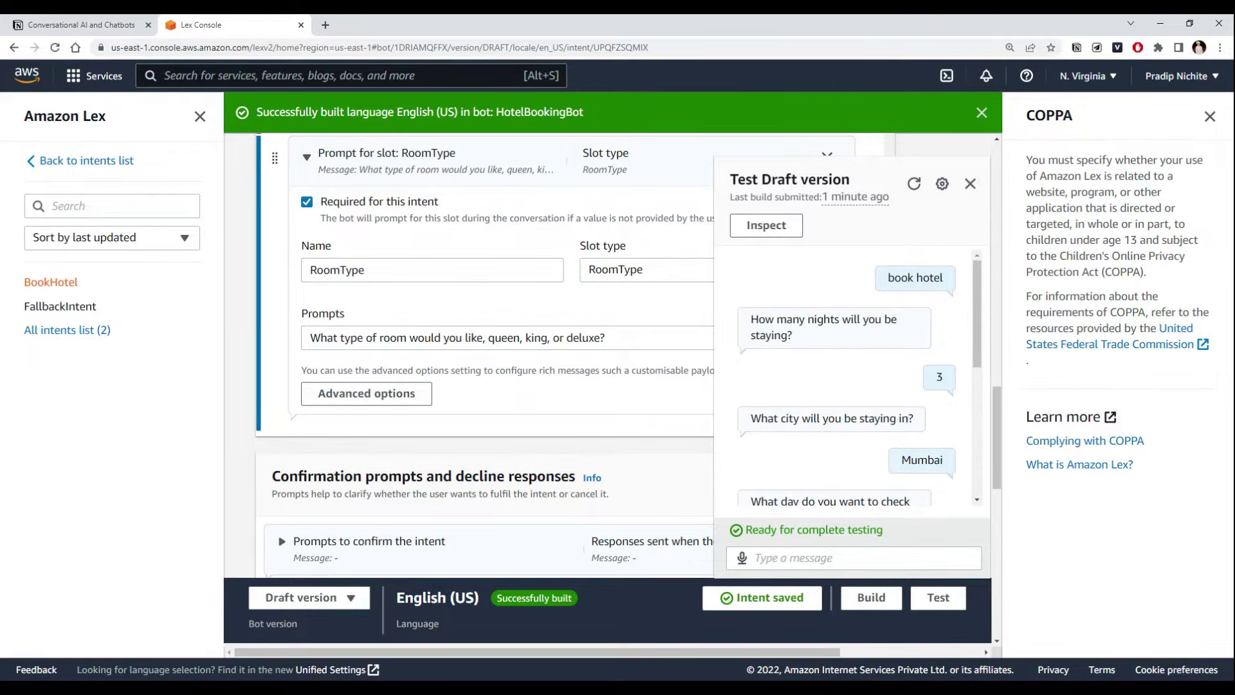
pyautogui.scroll(4, 377, 302)
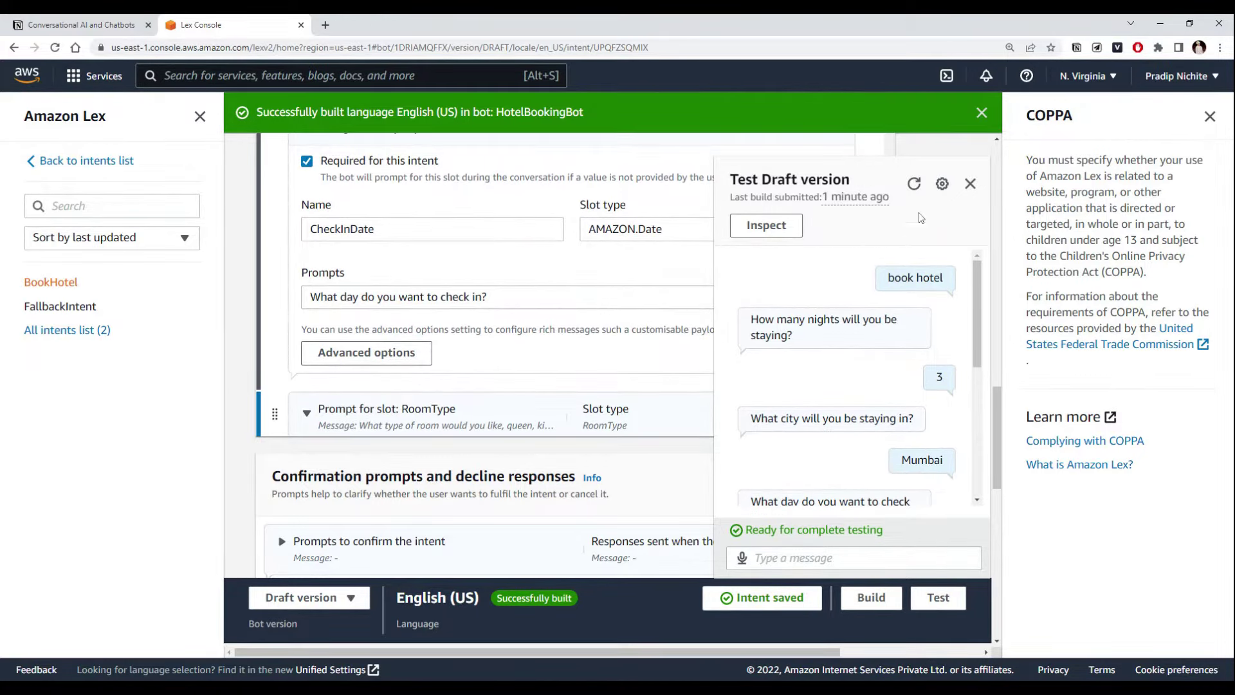
pyautogui.click(970, 184)
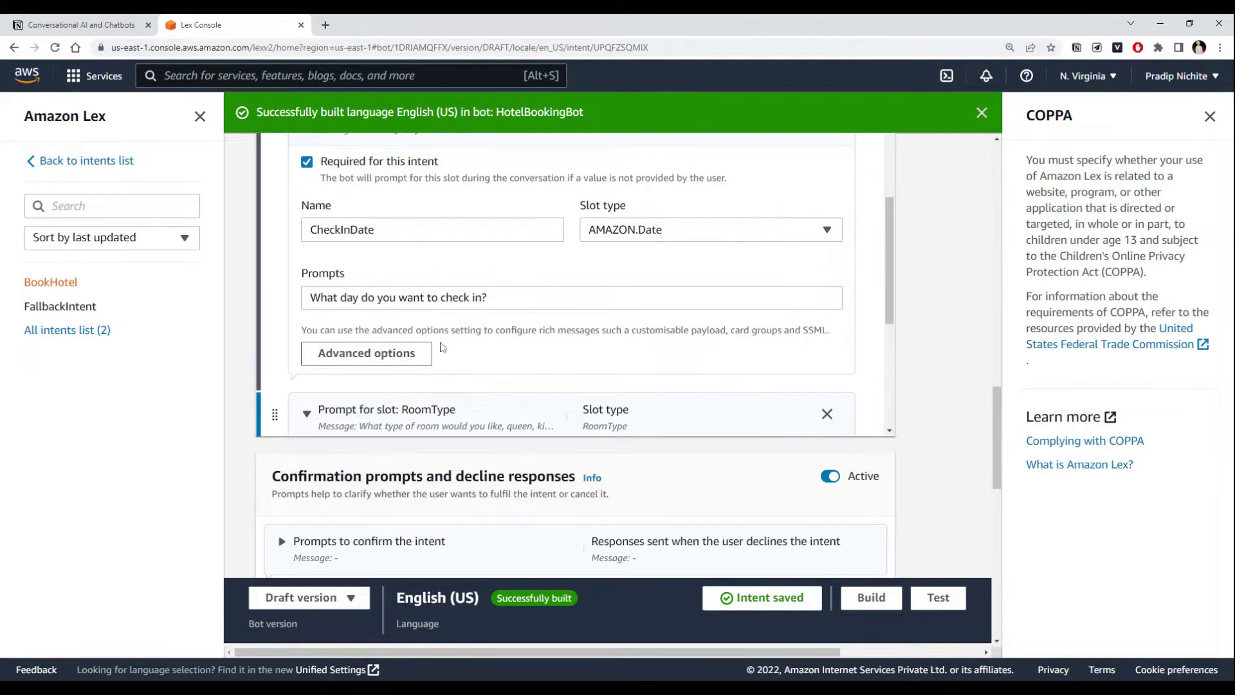
# - Collapse the CheckInDate and RoomType slot details and move the Location slot ahead of Nights in the priority order
pyautogui.scroll(3, 450, 290)
pyautogui.scroll(-5, 418, 276)
pyautogui.scroll(4, 401, 265)
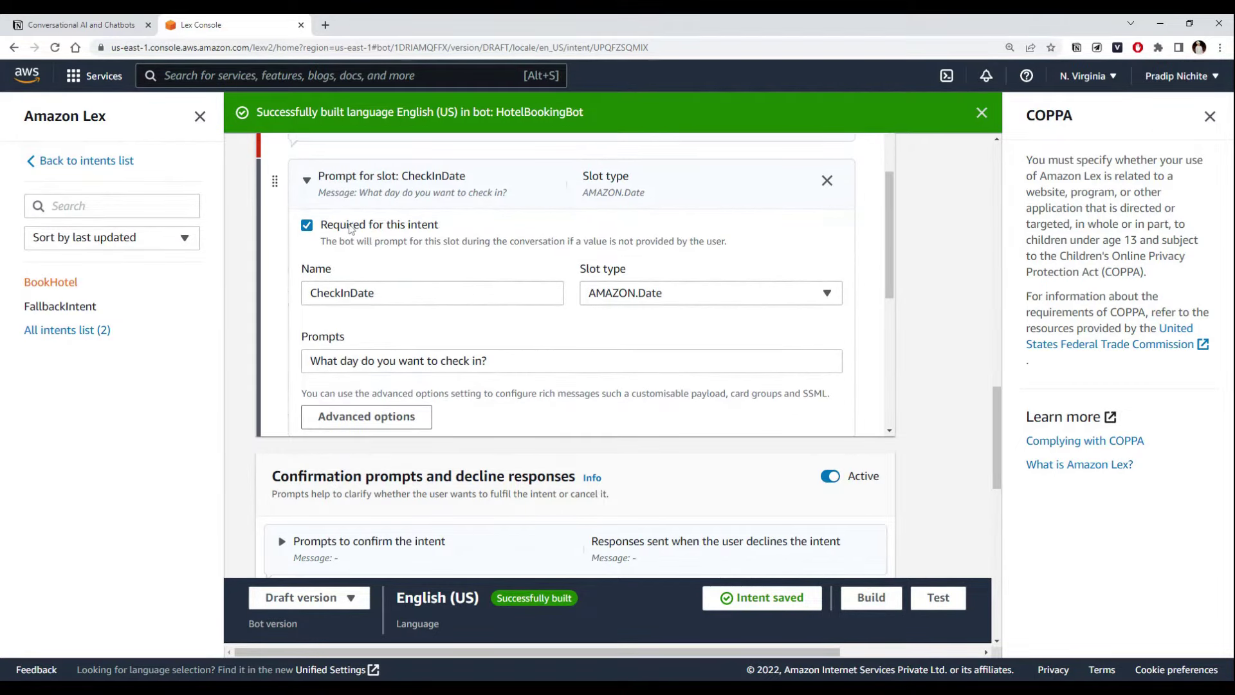
pyautogui.scroll(-4, 255, 297)
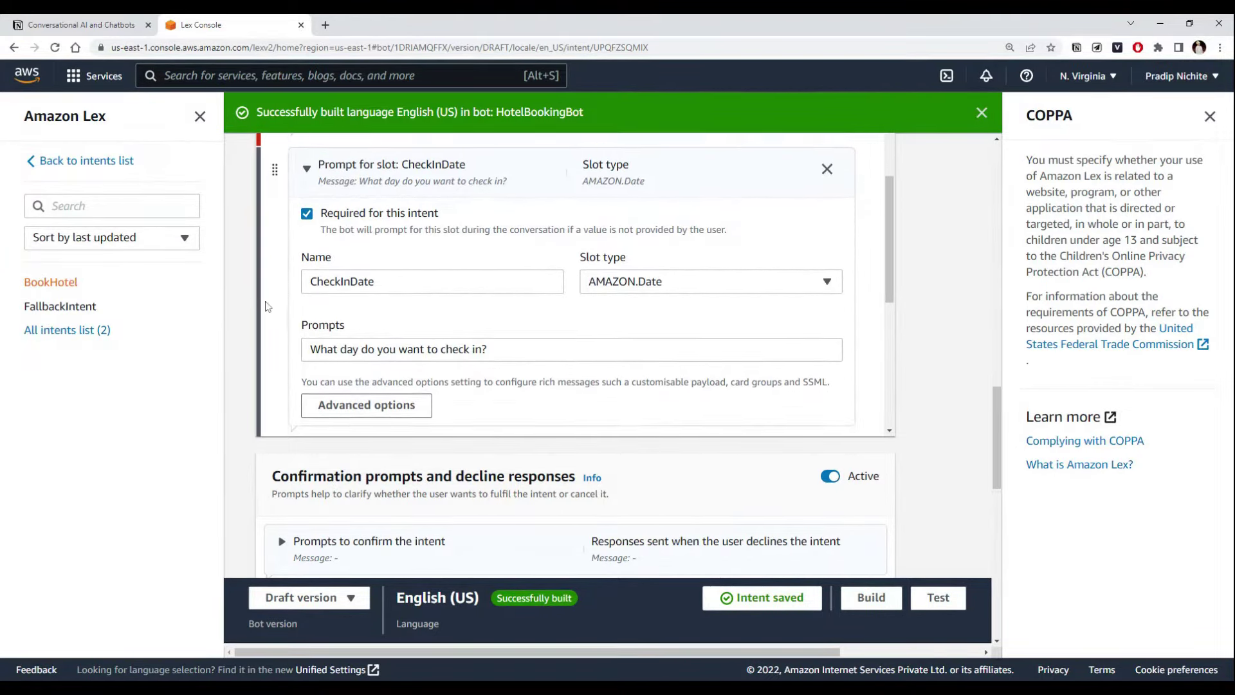
pyautogui.scroll(5, 342, 322)
pyautogui.scroll(2, 350, 322)
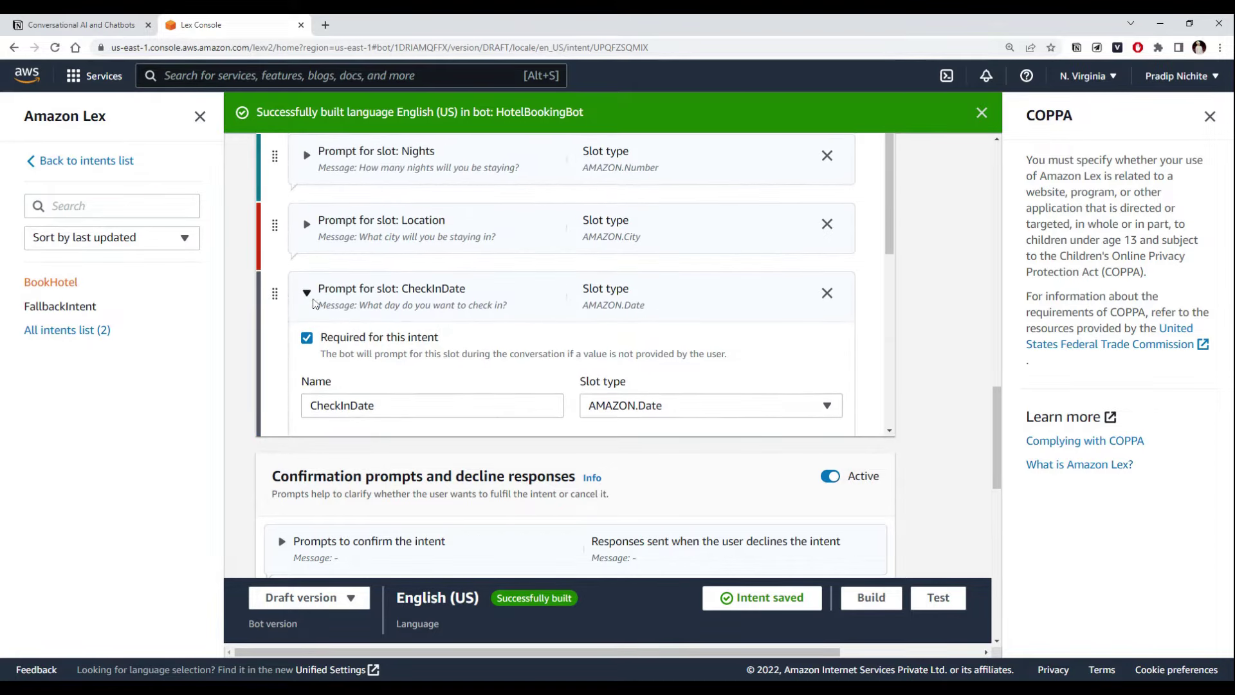
pyautogui.click(348, 325)
pyautogui.scroll(2, 332, 330)
pyautogui.click(305, 518)
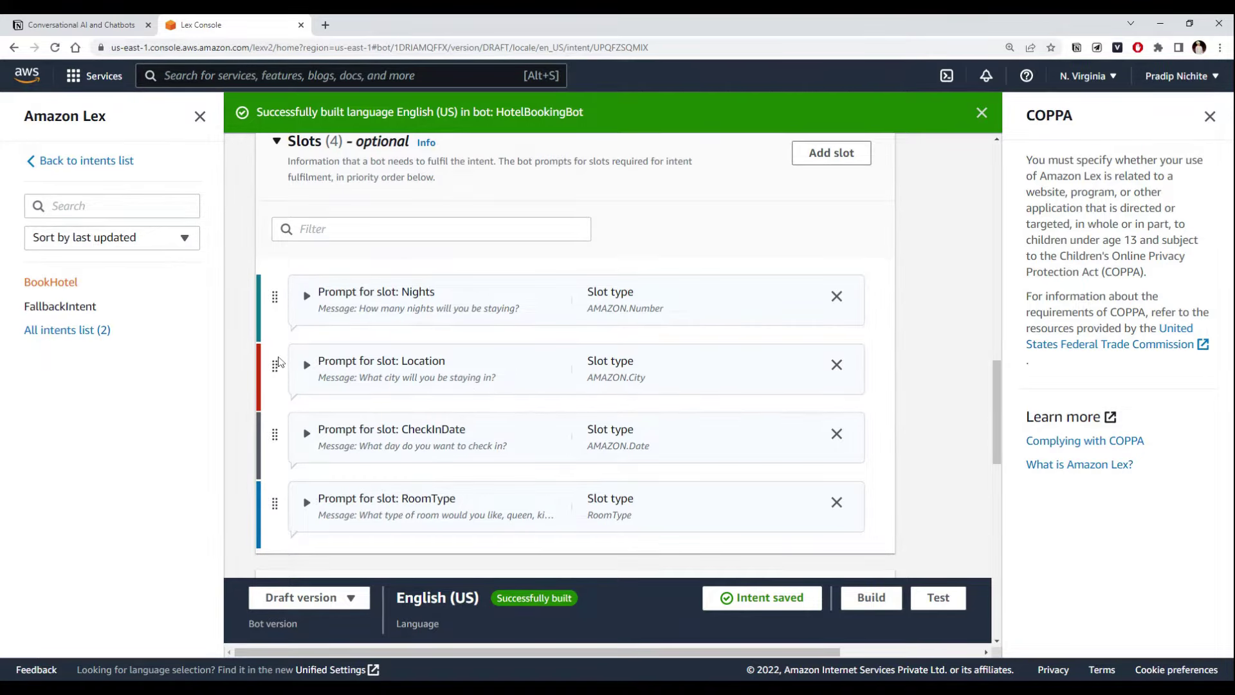
pyautogui.moveTo(277, 362); pyautogui.dragTo(277, 270)
pyautogui.scroll(-1, 448, 256)
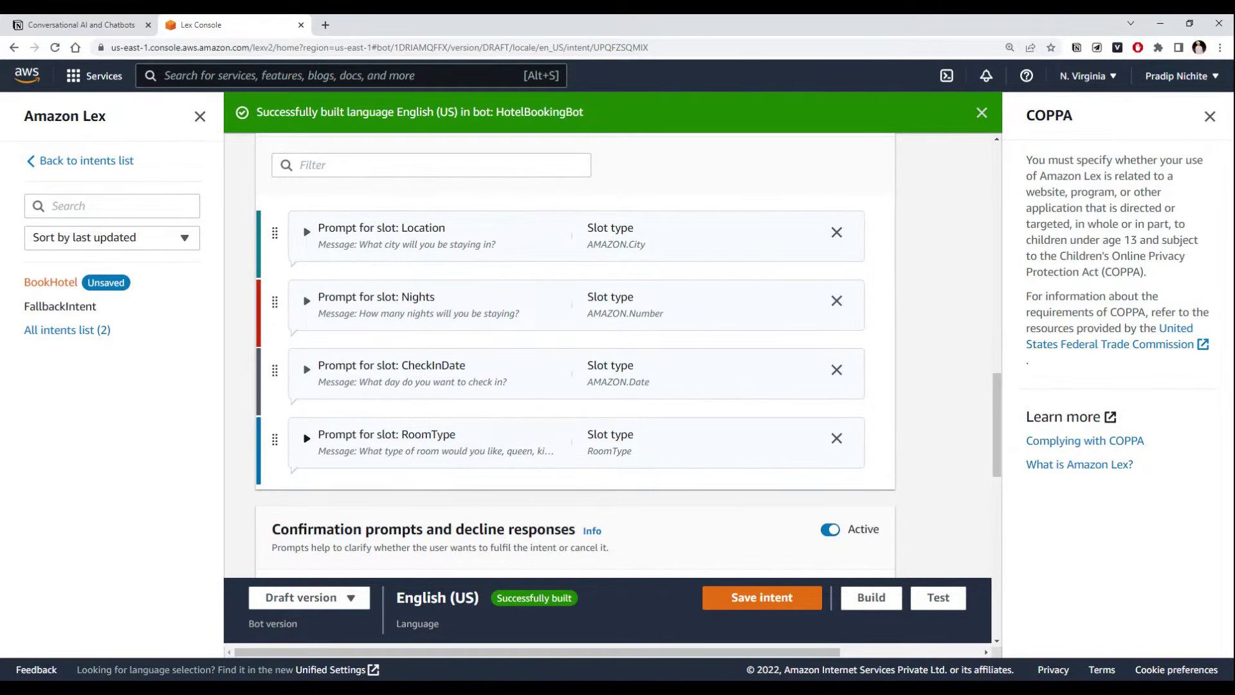
# - Expand the BookHotel conversation flow and examine its prompts and responses through to the last card
pyautogui.scroll(7, 488, 357)
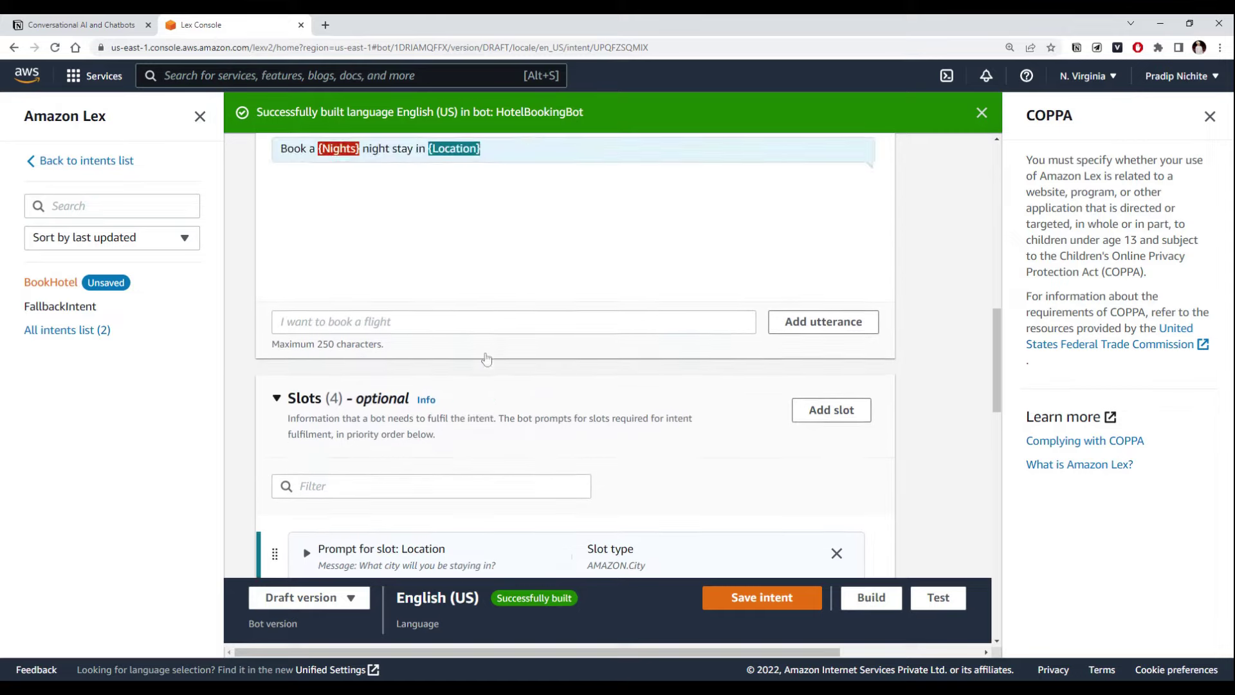
pyautogui.scroll(4, 487, 358)
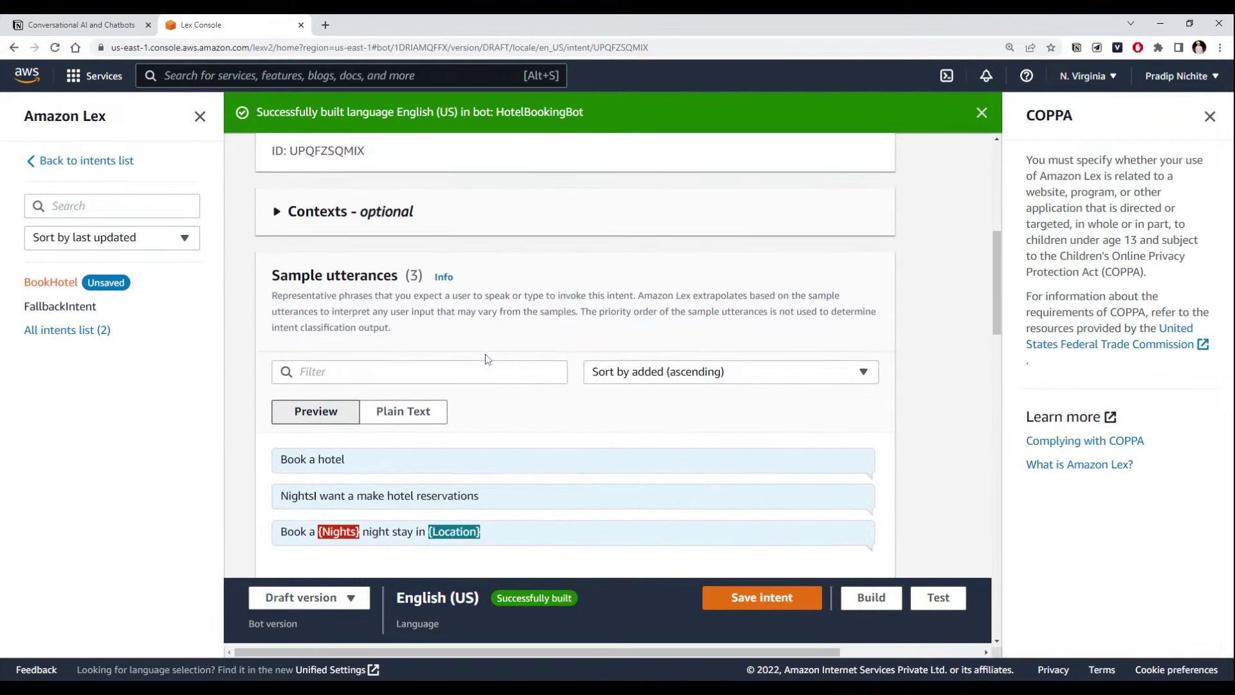
pyautogui.scroll(8, 488, 358)
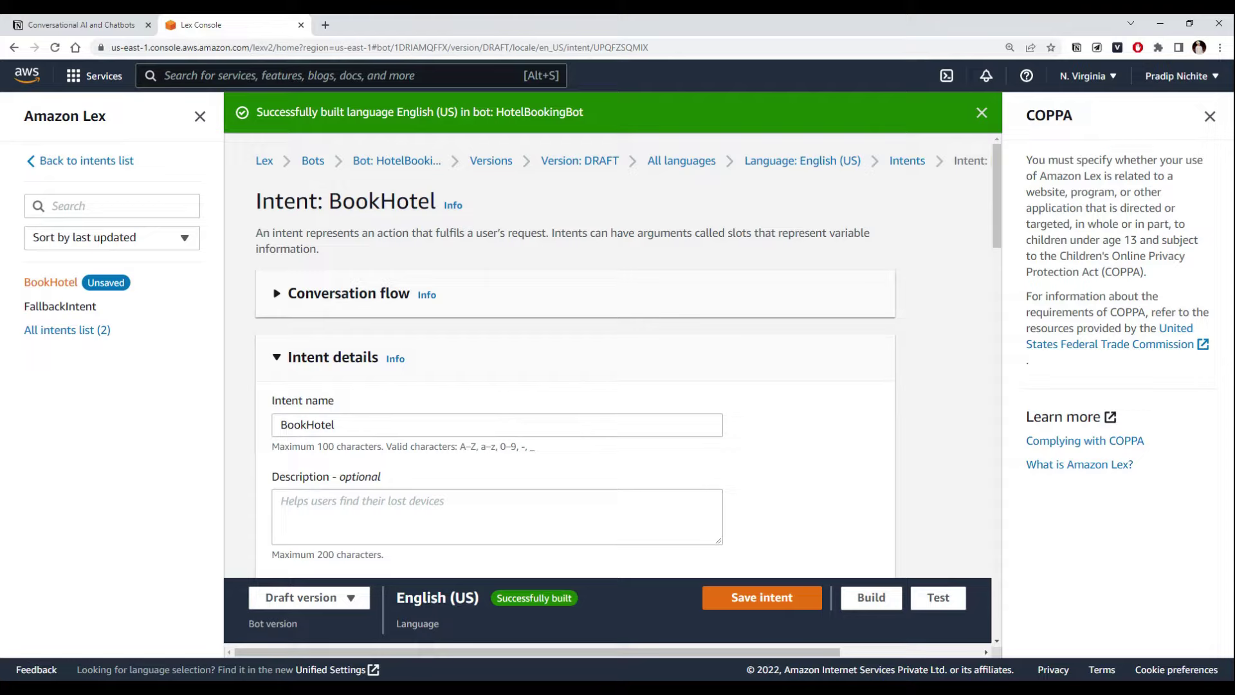
pyautogui.click(313, 298)
pyautogui.scroll(-2, 315, 302)
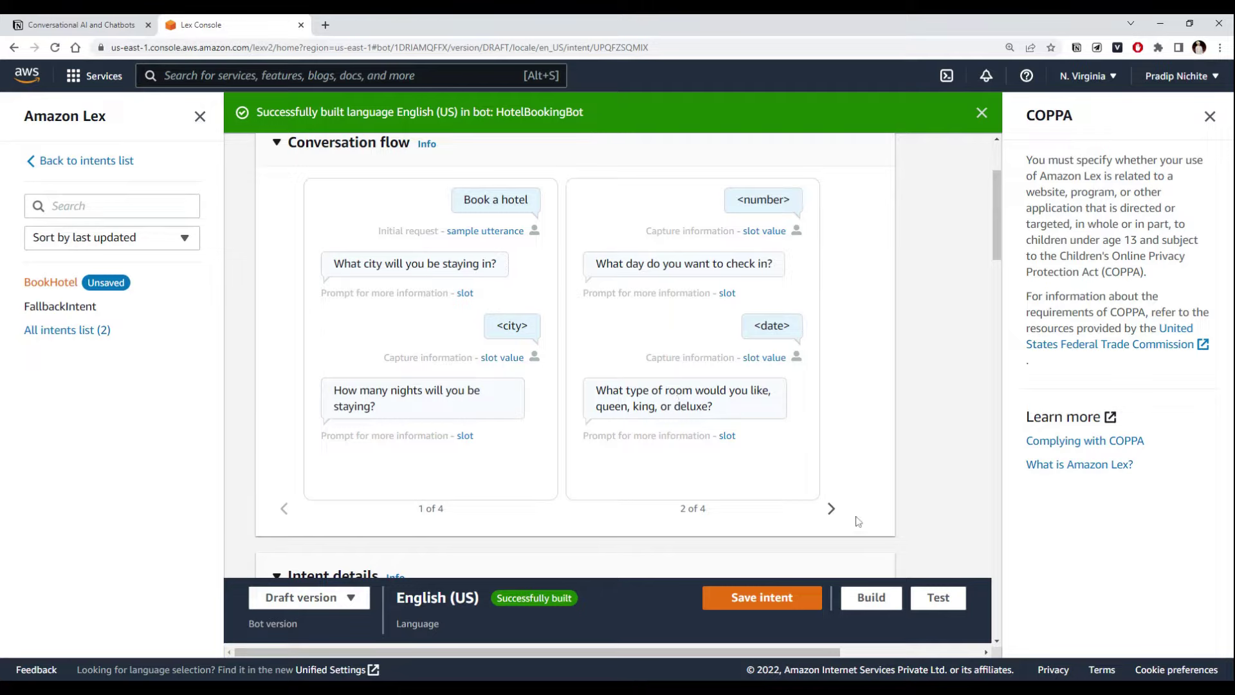
pyautogui.click(831, 509)
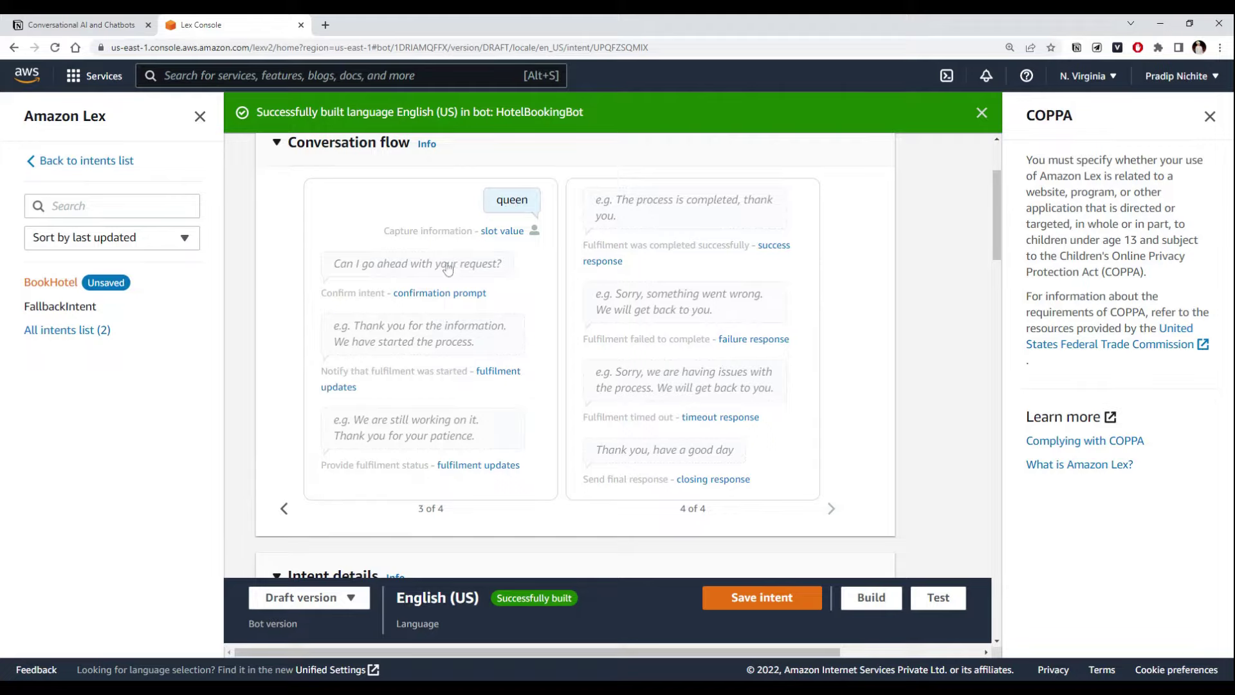
# - Go from the conversation flow's confirmation prompt to its settings and expand the fields for the confirmation prompt and decline response
pyautogui.click(392, 267)
pyautogui.scroll(-15, 392, 267)
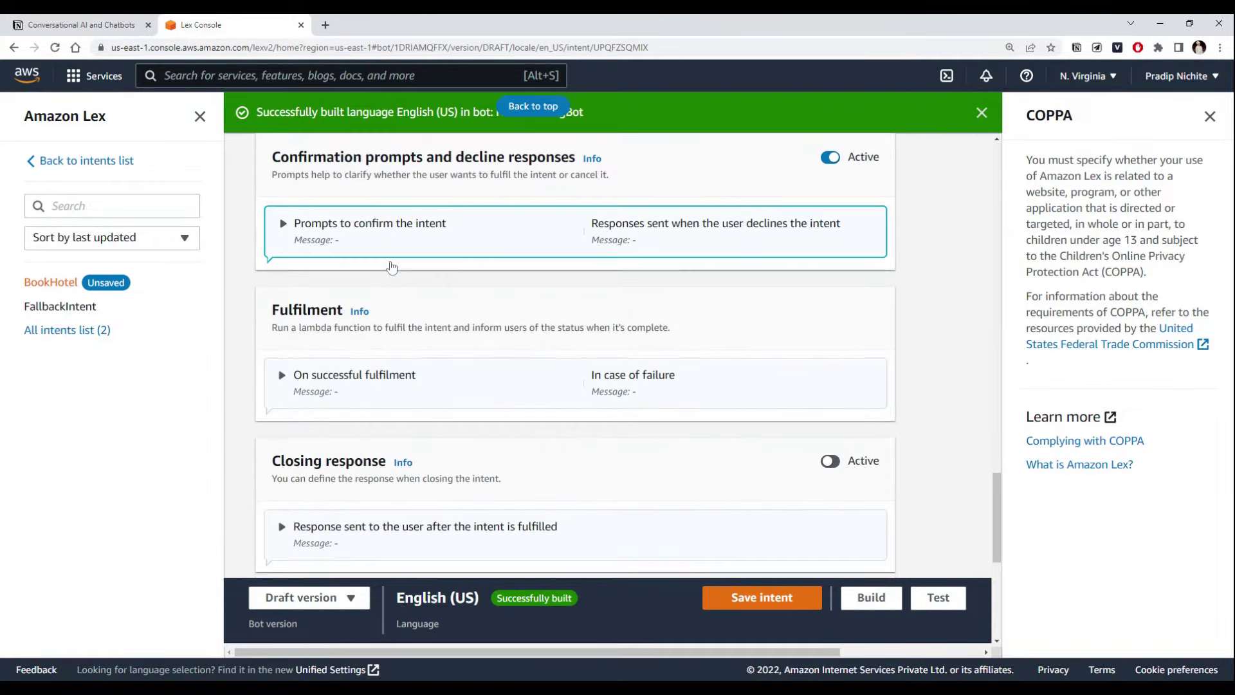
pyautogui.scroll(7, 403, 348)
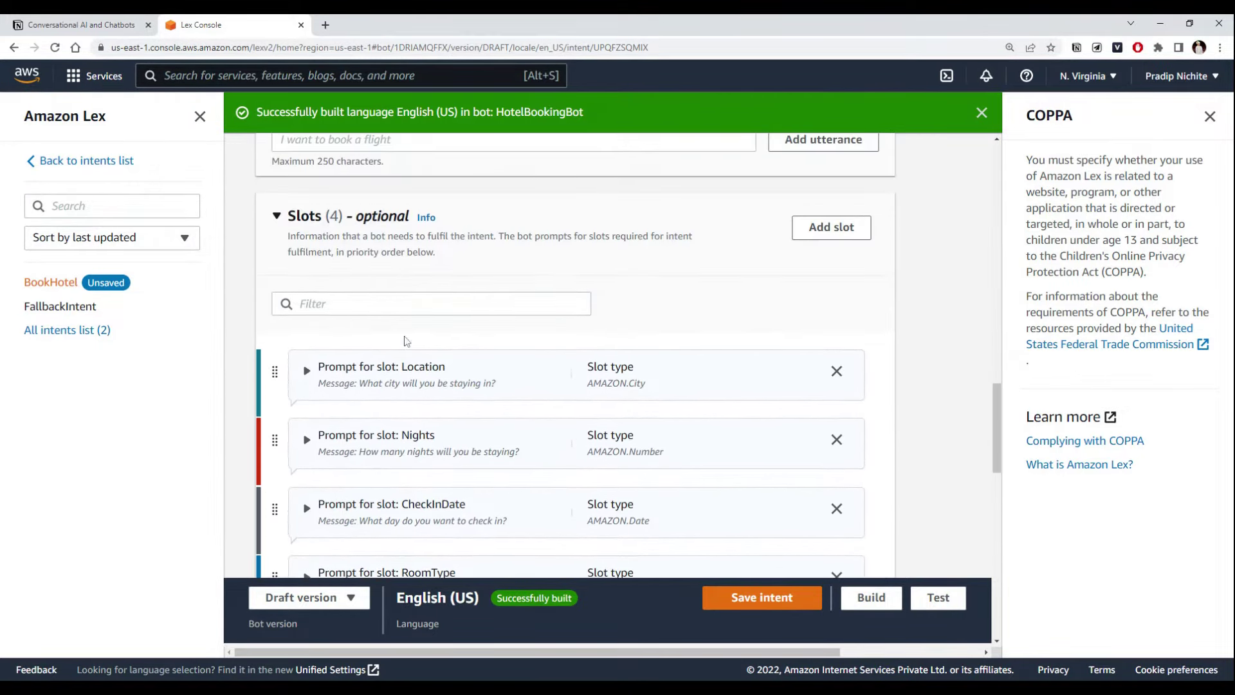
pyautogui.scroll(-7, 353, 243)
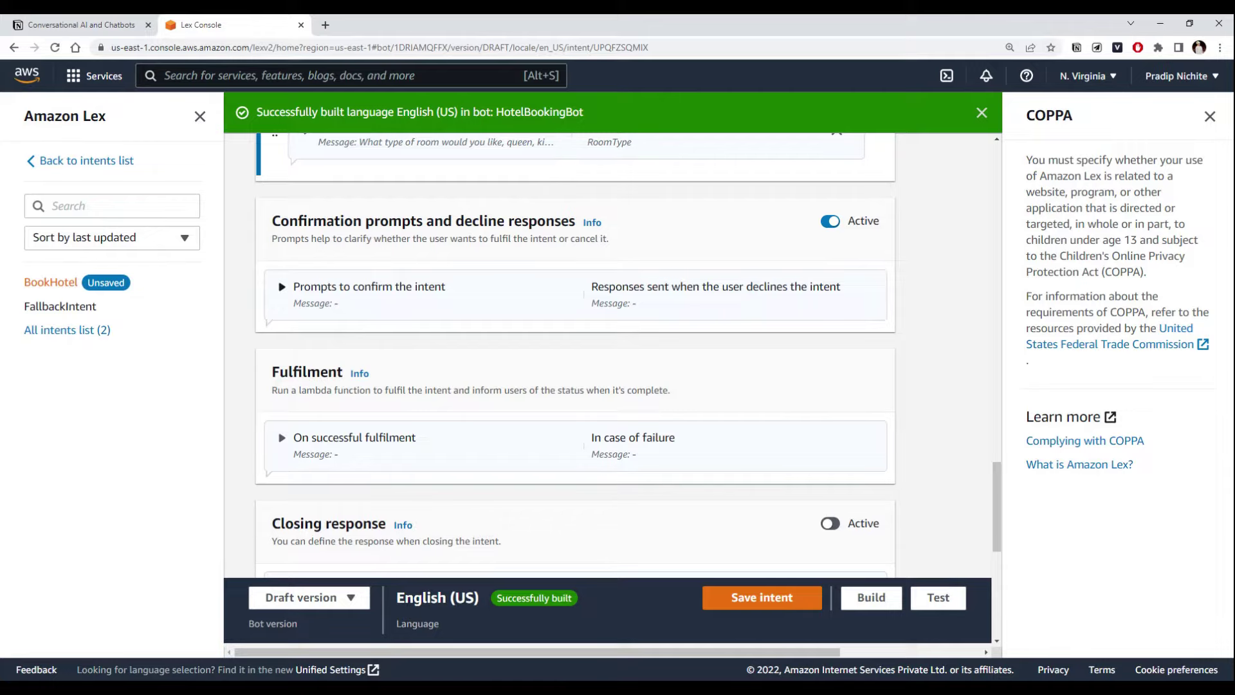
pyautogui.click(281, 287)
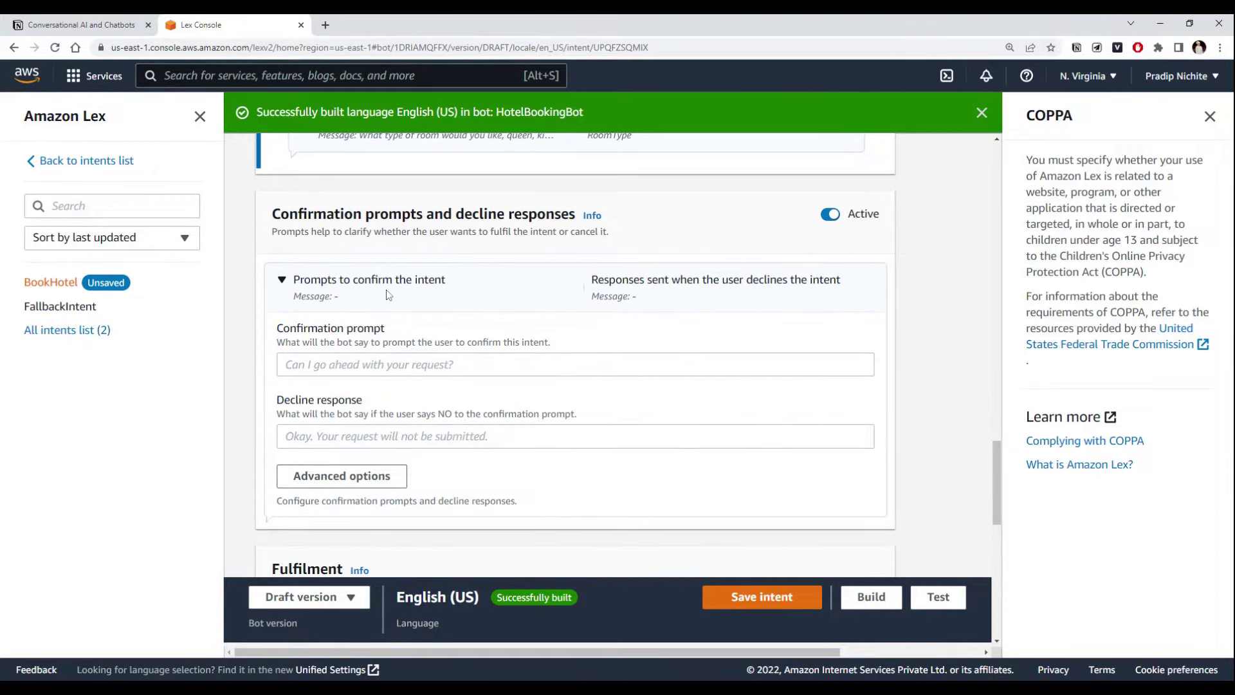
# - Copy the Notion confirmation prompt into Lex: "Okay, I have you down for a {Nights} night stay in {Location} starting {CheckInDate}. Shall I book the reservation?"
pyautogui.click(575, 365)
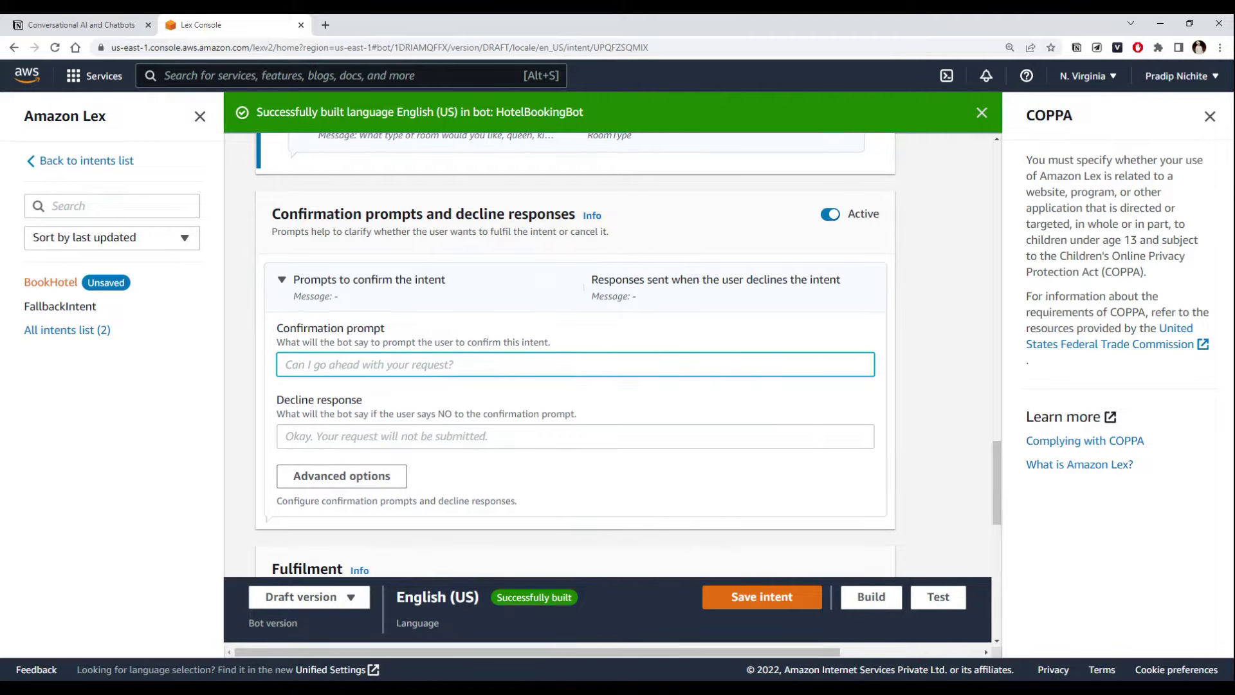
pyautogui.moveTo(287, 334); pyautogui.dragTo(400, 342)
pyautogui.click(76, 24)
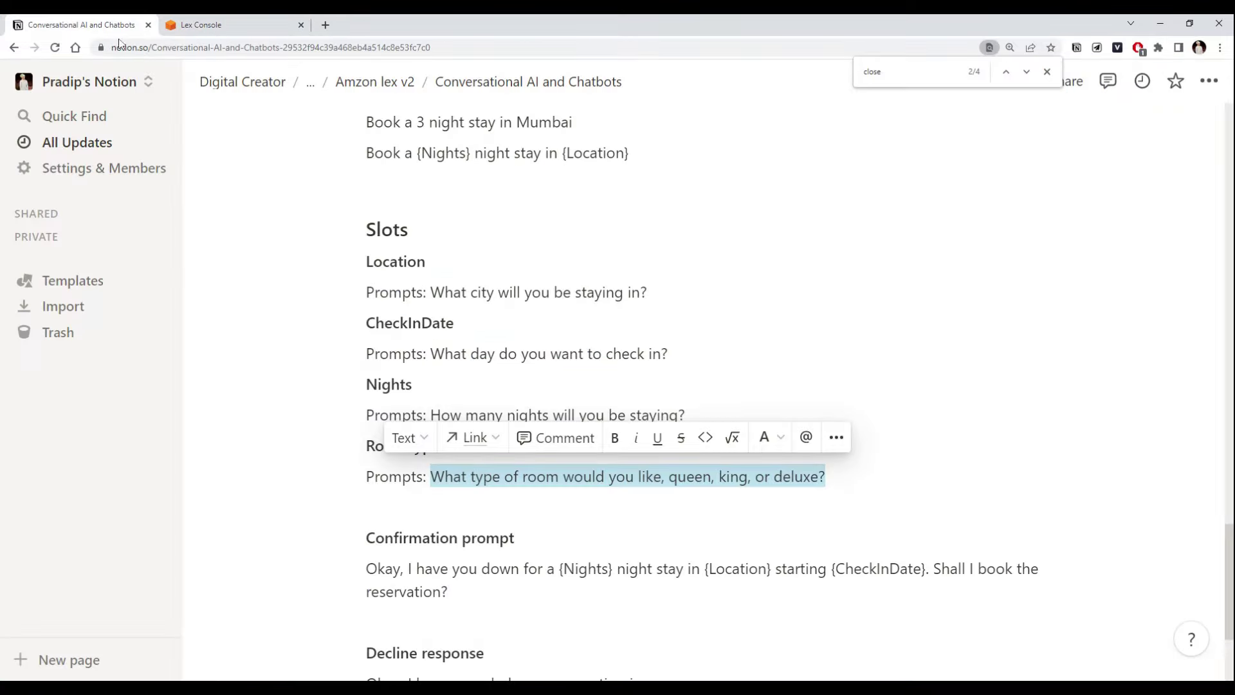
pyautogui.click(386, 506)
pyautogui.scroll(-3, 617, 386)
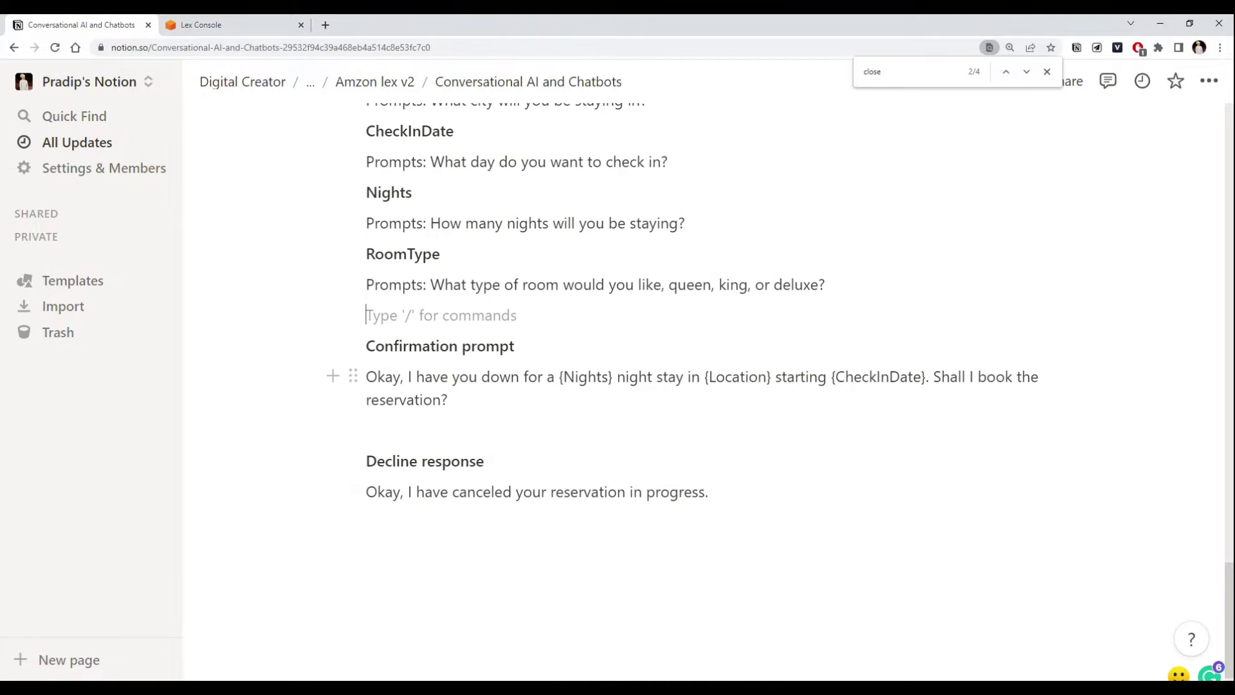
pyautogui.moveTo(366, 376); pyautogui.dragTo(449, 400)
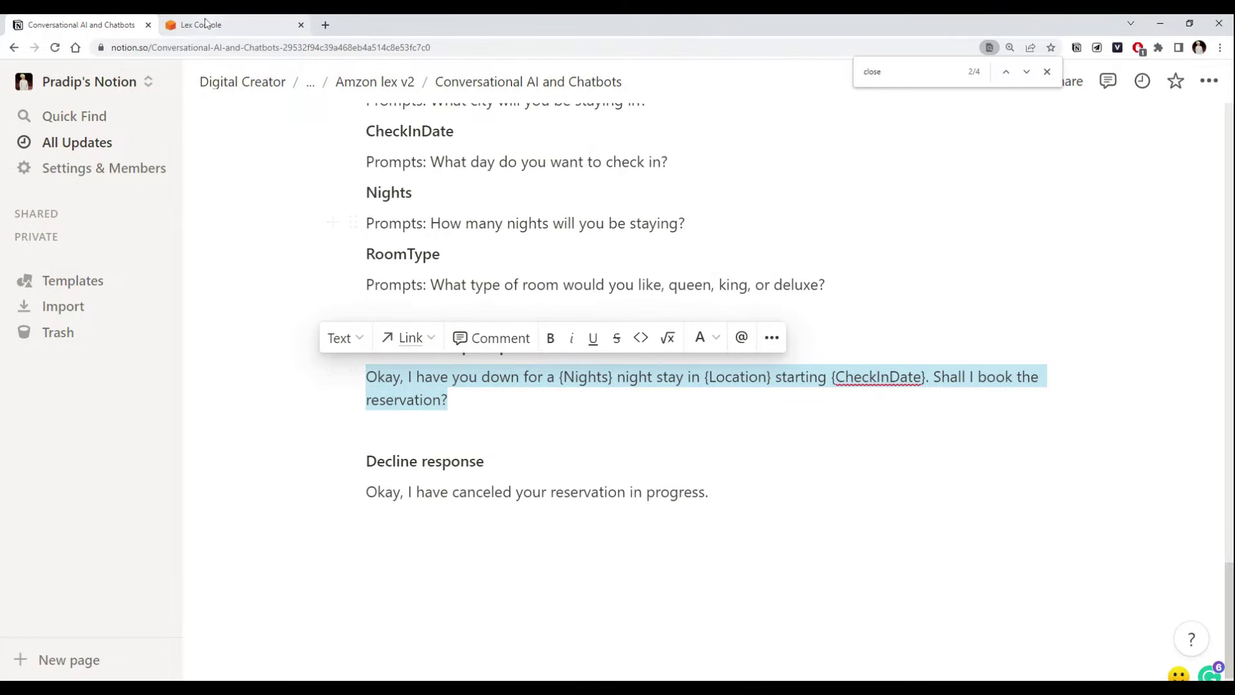
pyautogui.click(225, 25)
pyautogui.write('Okay, I have you down for a {Nights} night stay in {Location} starting {CheckInDate}. Shall I book the reservation?')
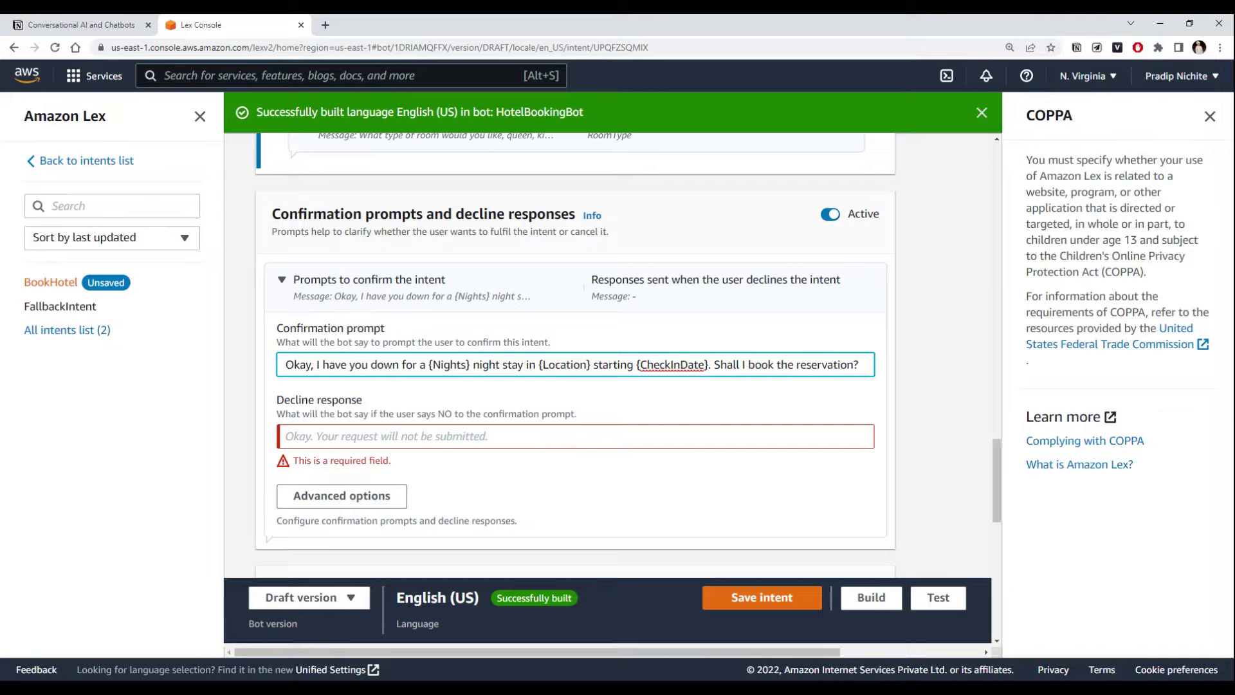
# - Copy the decline response "Okay, I have canceled your reservation in progress." from Notion into the BookHotel intent's decline response in Lex
pyautogui.click(340, 430)
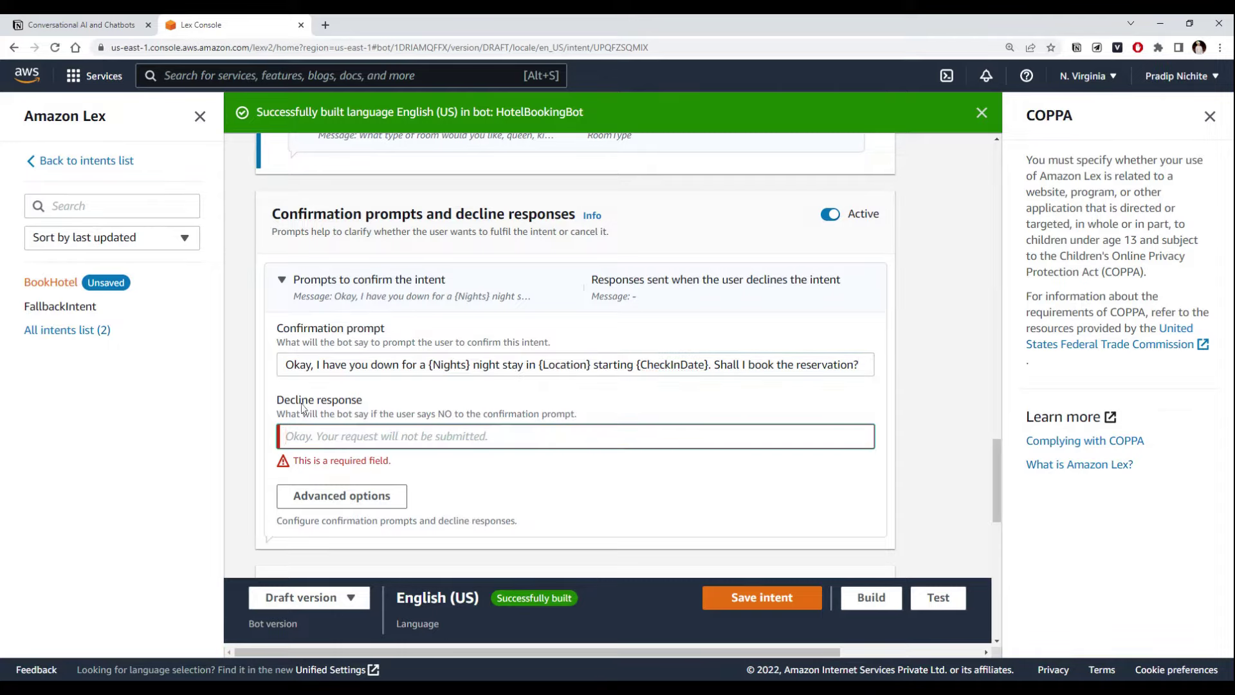
pyautogui.click(82, 24)
pyautogui.moveTo(366, 491); pyautogui.dragTo(708, 492)
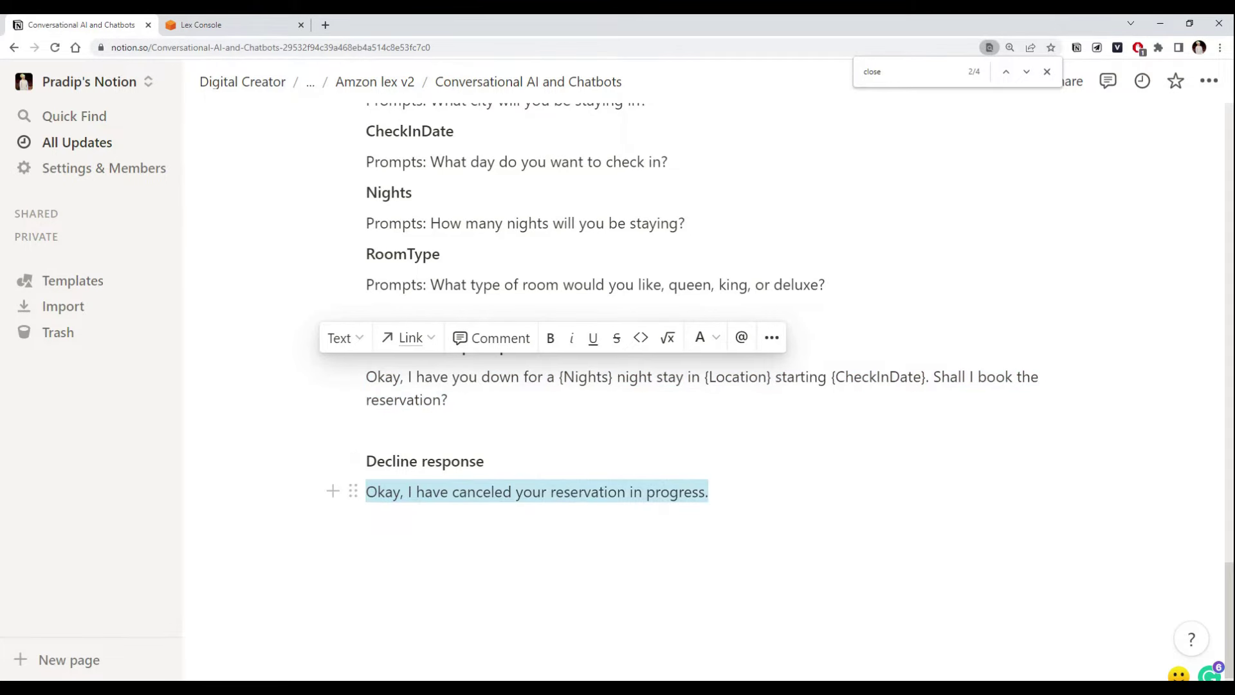
pyautogui.click(201, 25)
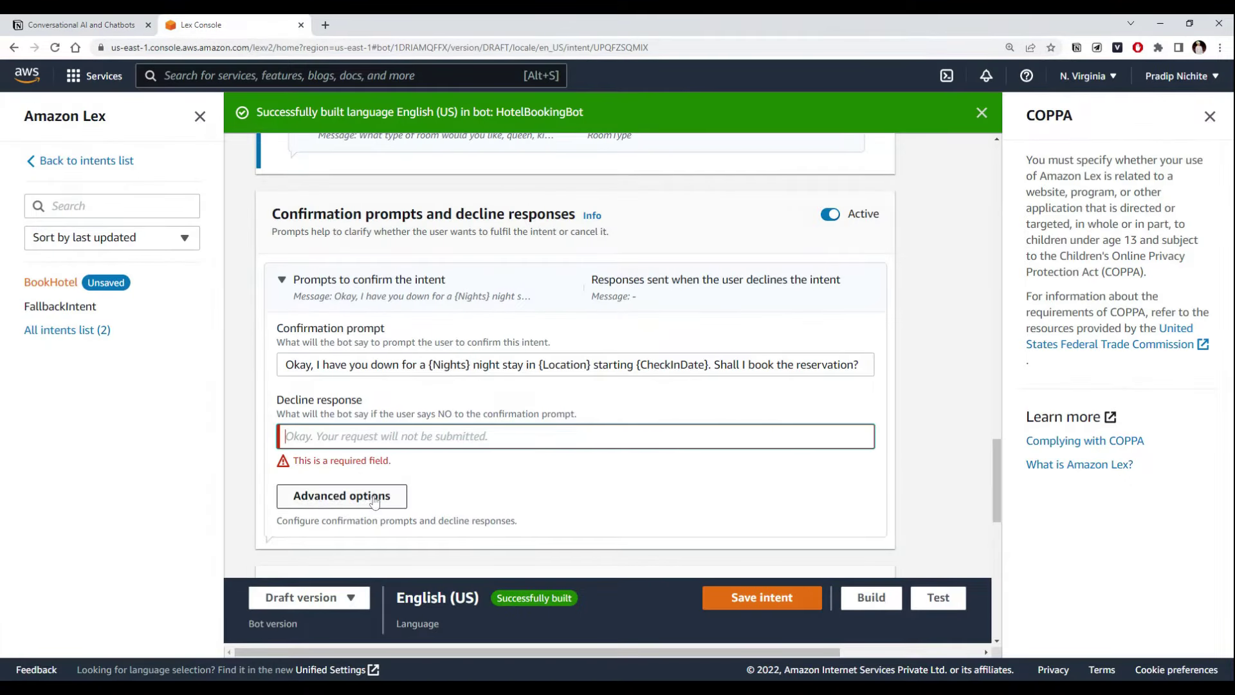
pyautogui.write('Okay, I have canceled your reservation in progress.')
pyautogui.click(495, 386)
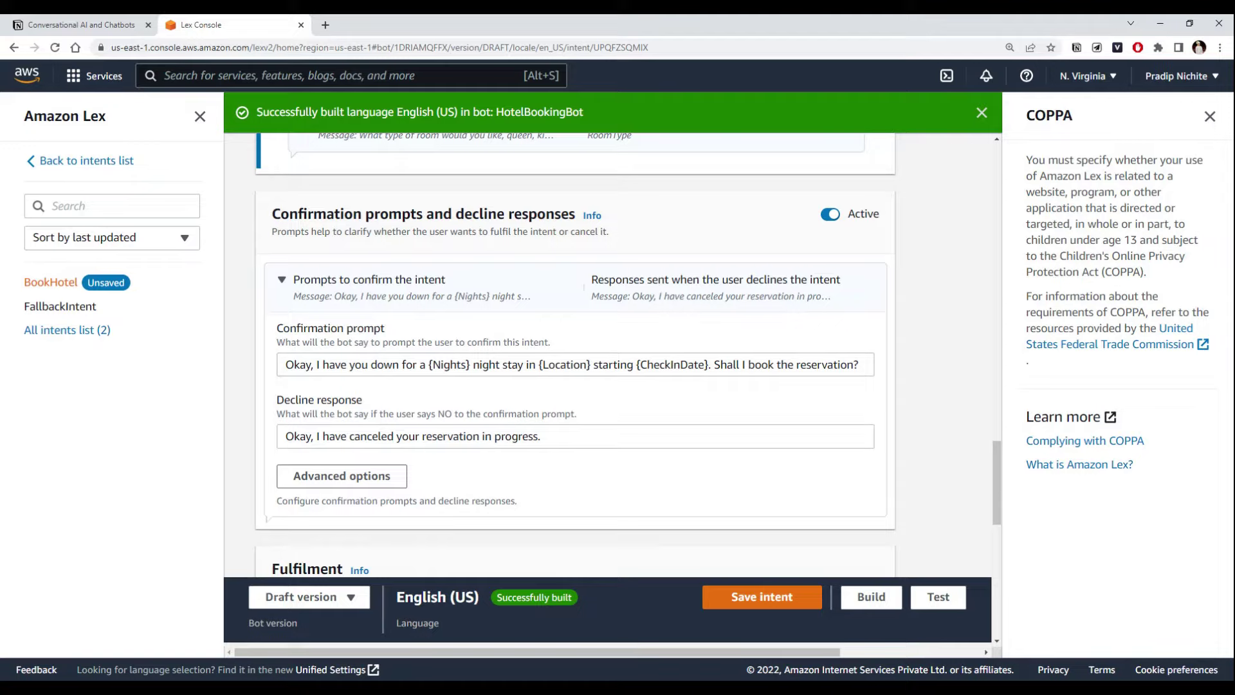
# - Examine the {Nights}, {Location} and {CheckInDate} placeholders in the confirmation prompt against the intent's slot list
pyautogui.moveTo(428, 364); pyautogui.dragTo(470, 365)
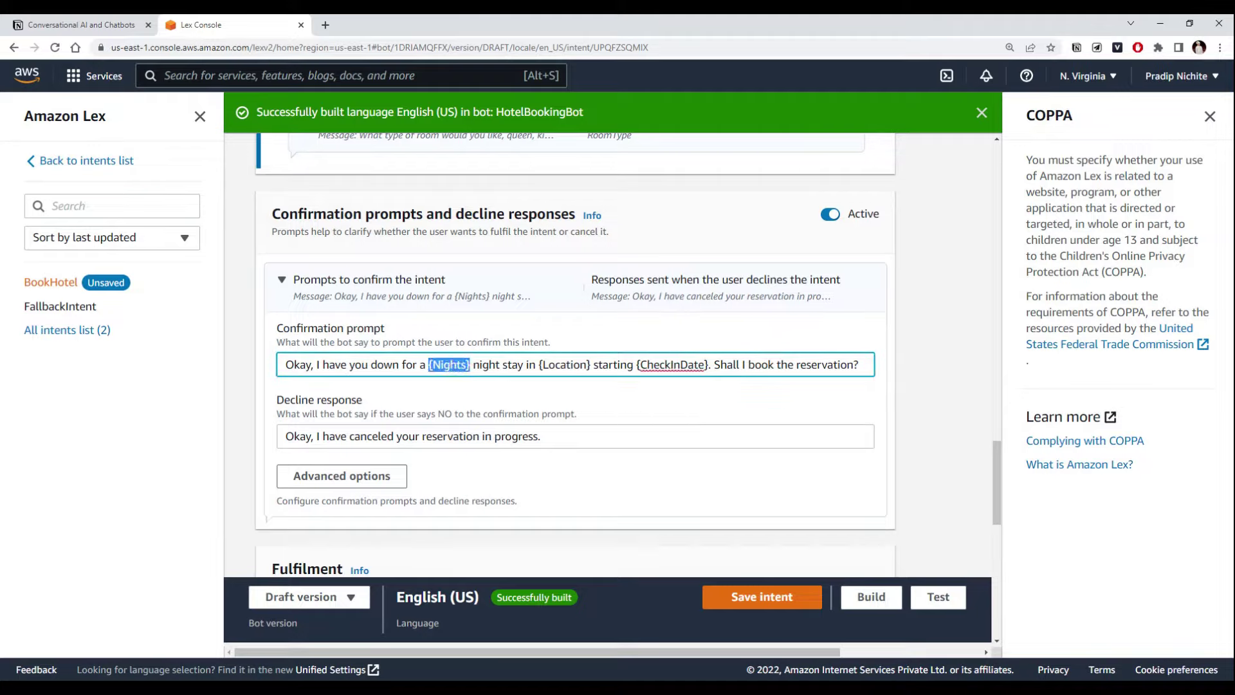
pyautogui.click(473, 365)
pyautogui.moveTo(538, 364); pyautogui.dragTo(591, 365)
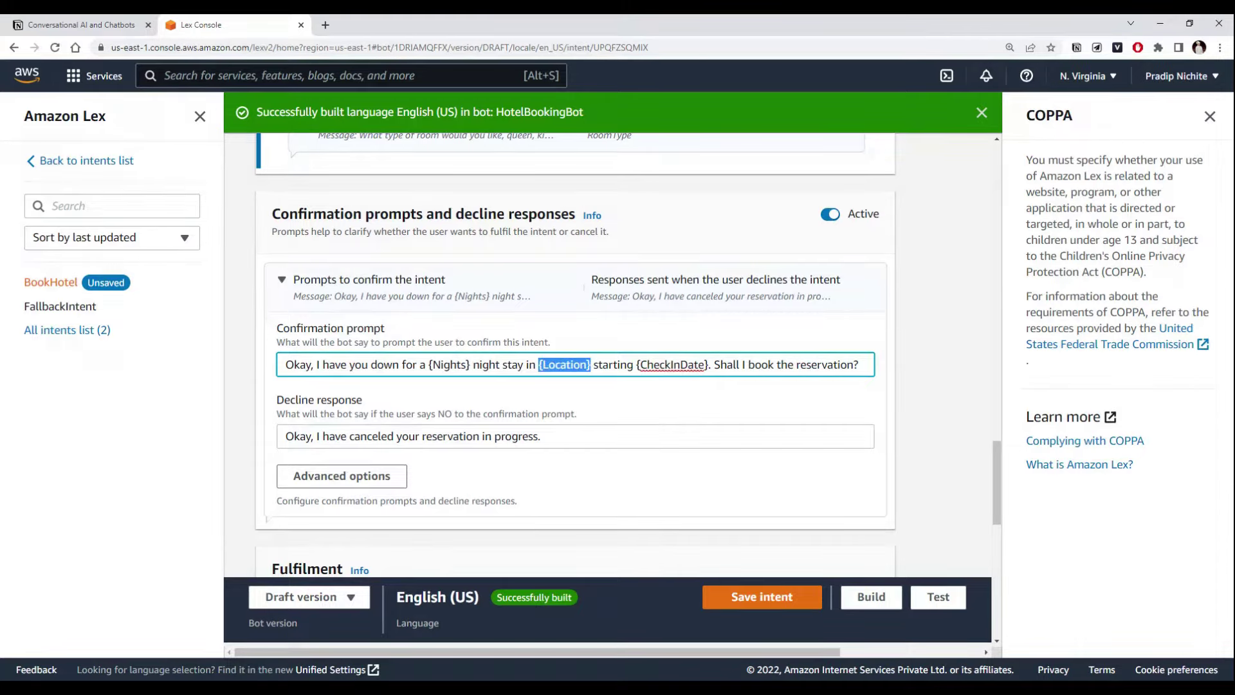
pyautogui.moveTo(708, 365); pyautogui.dragTo(634, 365)
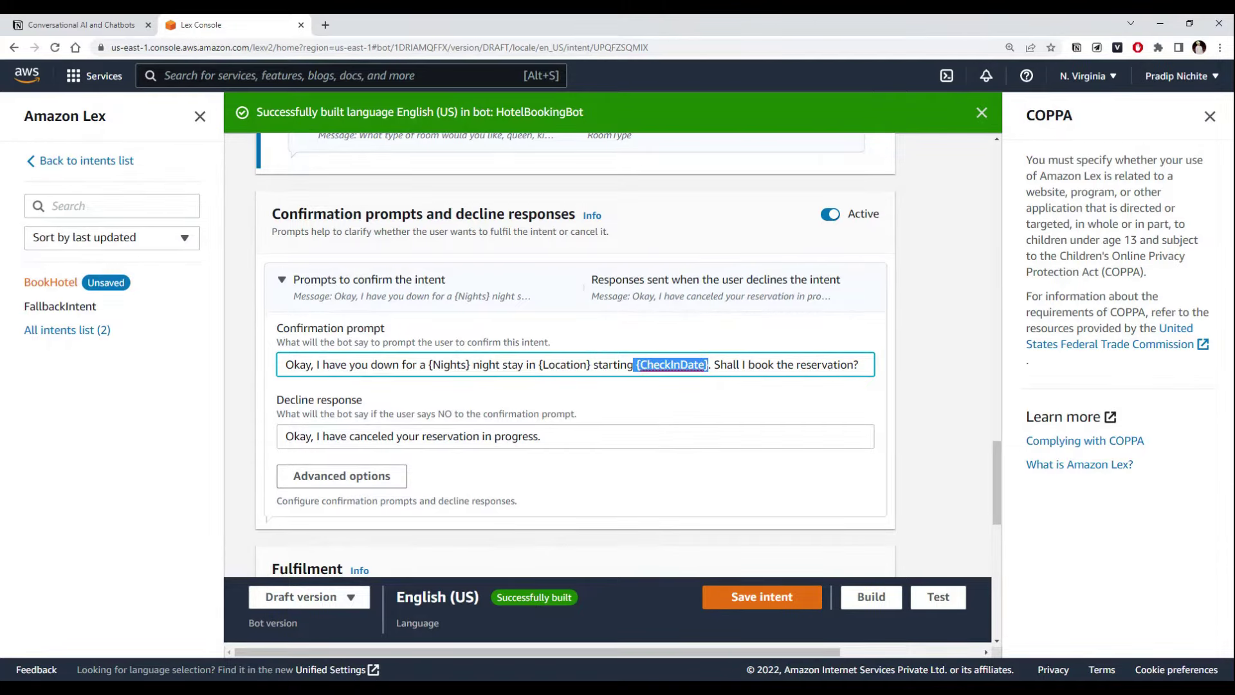
pyautogui.click(608, 364)
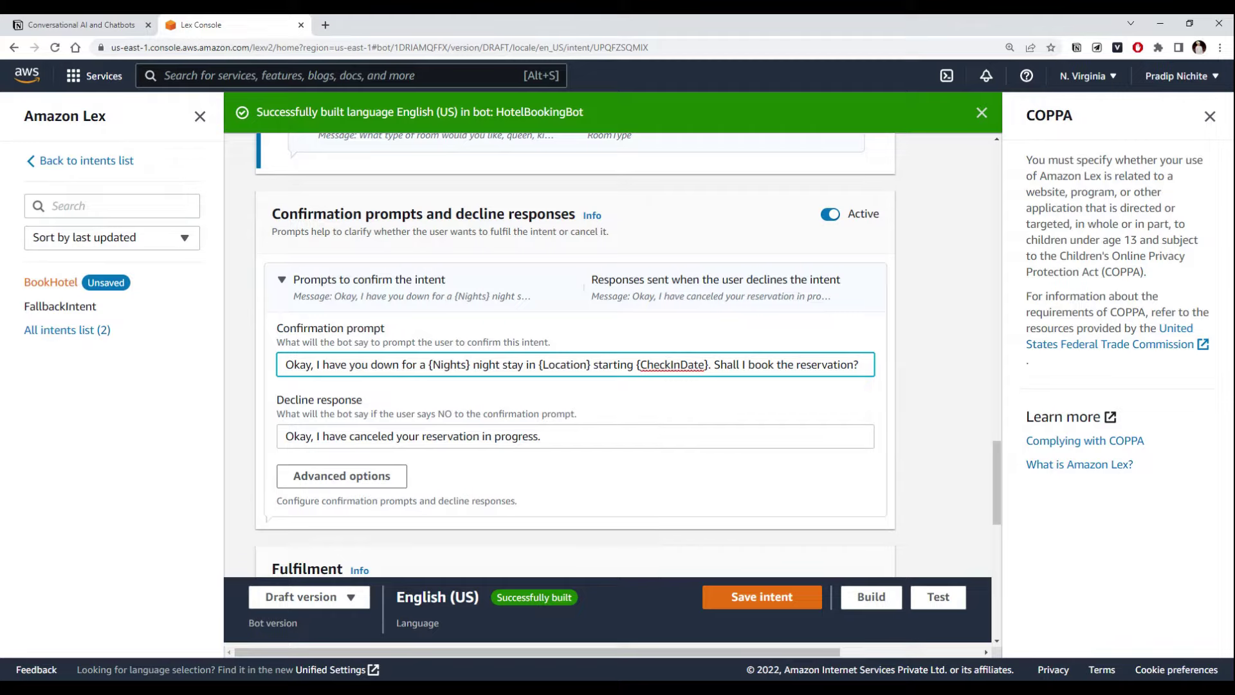
pyautogui.scroll(5, 435, 199)
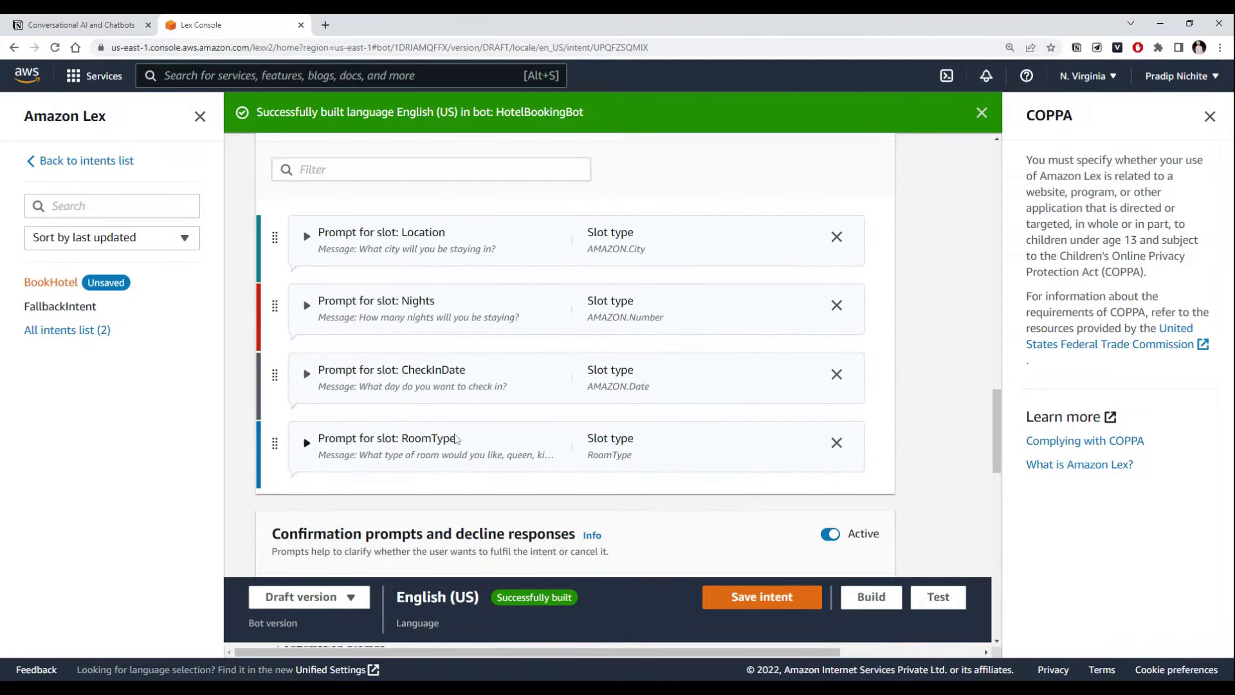
pyautogui.scroll(-3, 531, 317)
pyautogui.scroll(-2, 608, 523)
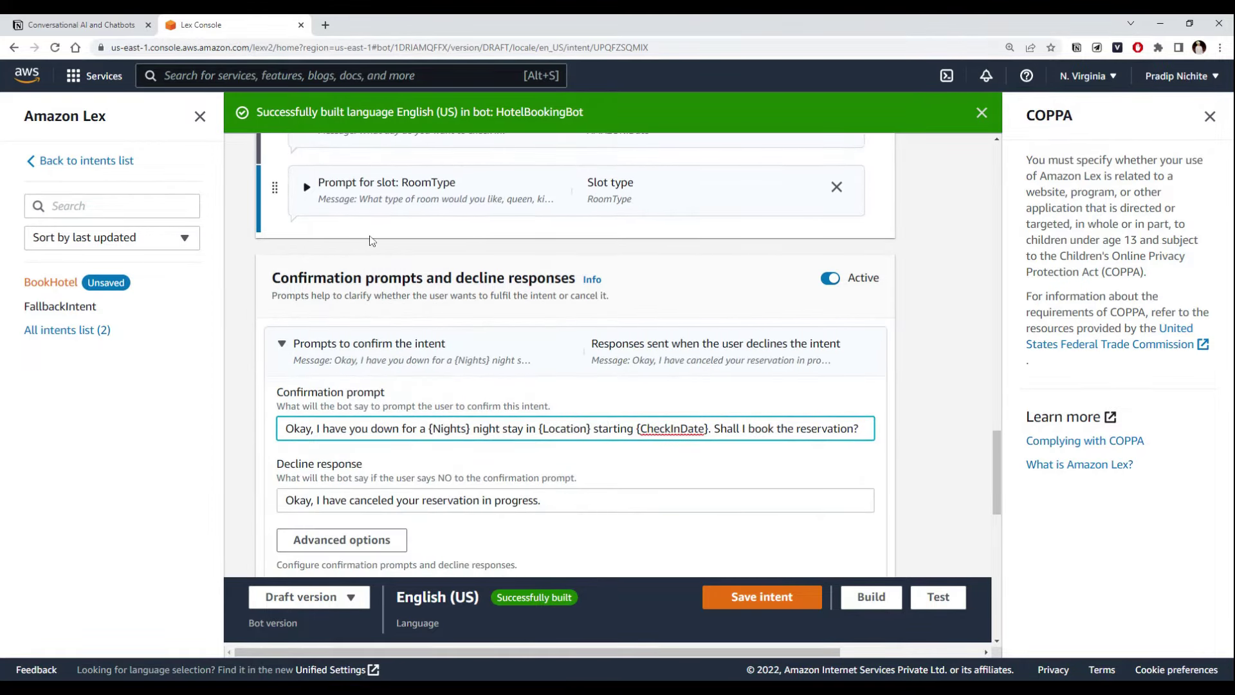
pyautogui.doubleClick(449, 429)
pyautogui.doubleClick(565, 428)
pyautogui.doubleClick(671, 428)
pyautogui.click(676, 400)
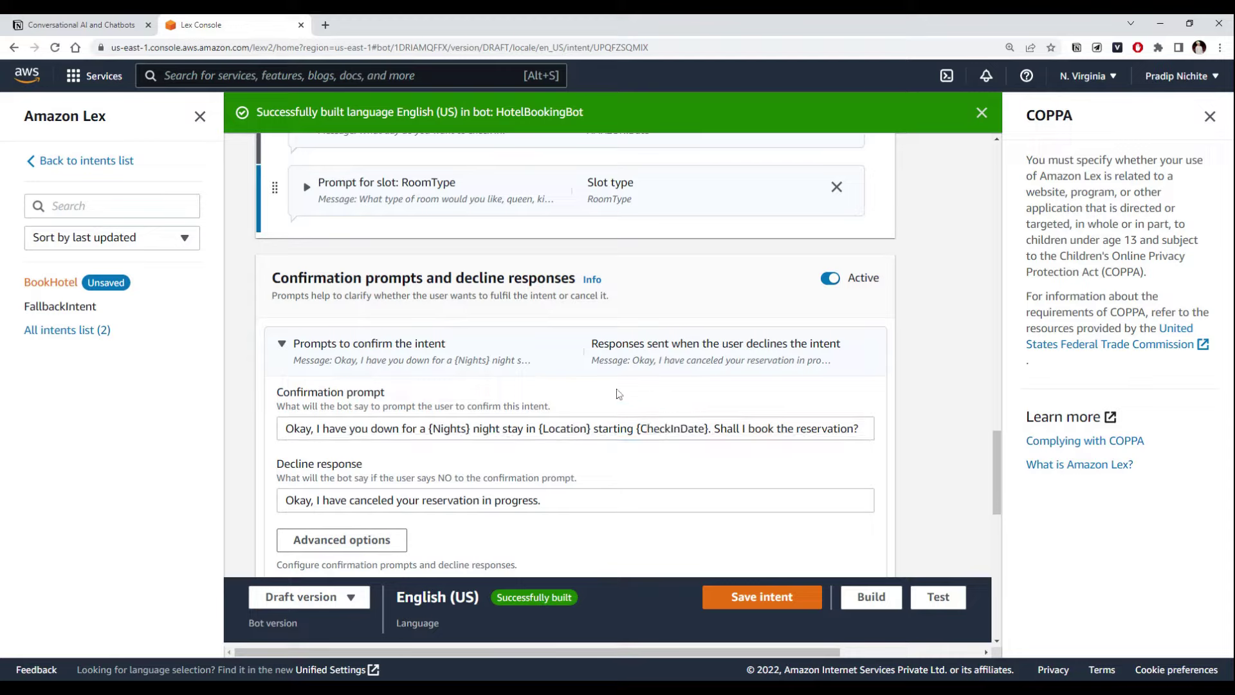
# - Save the BookHotel intent, build the English (US) bot and open the draft version test chat
pyautogui.click(771, 599)
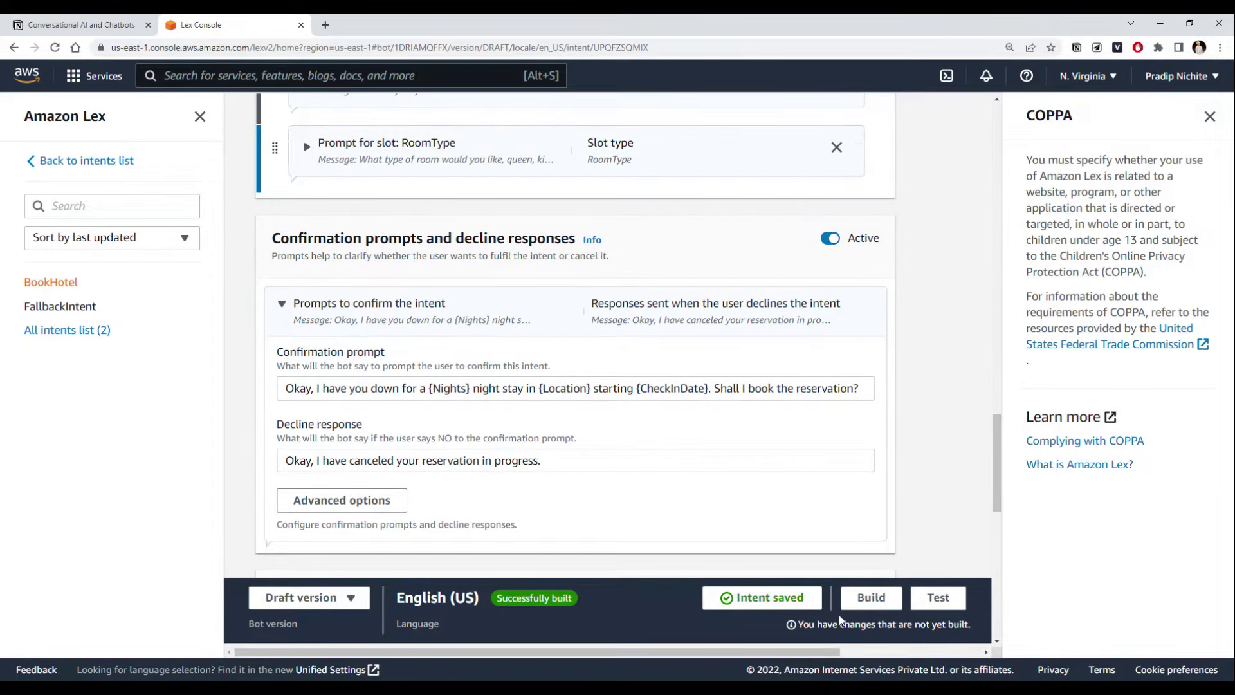
pyautogui.click(871, 599)
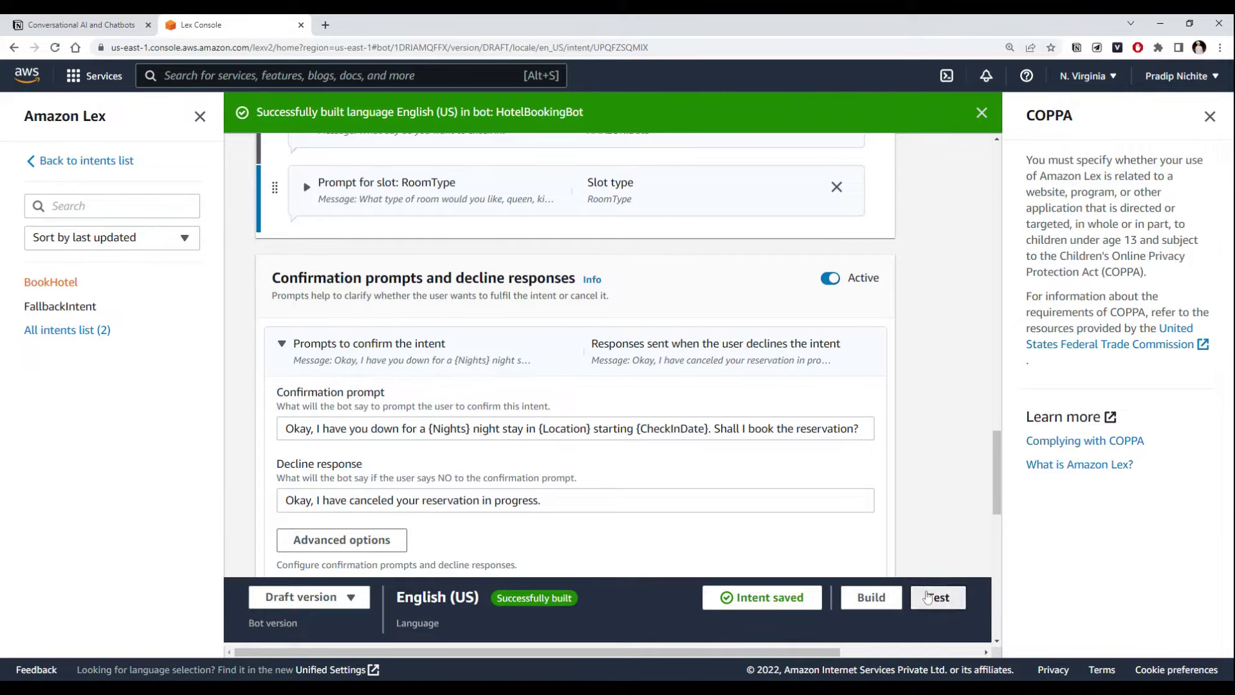
pyautogui.click(920, 596)
pyautogui.click(855, 557)
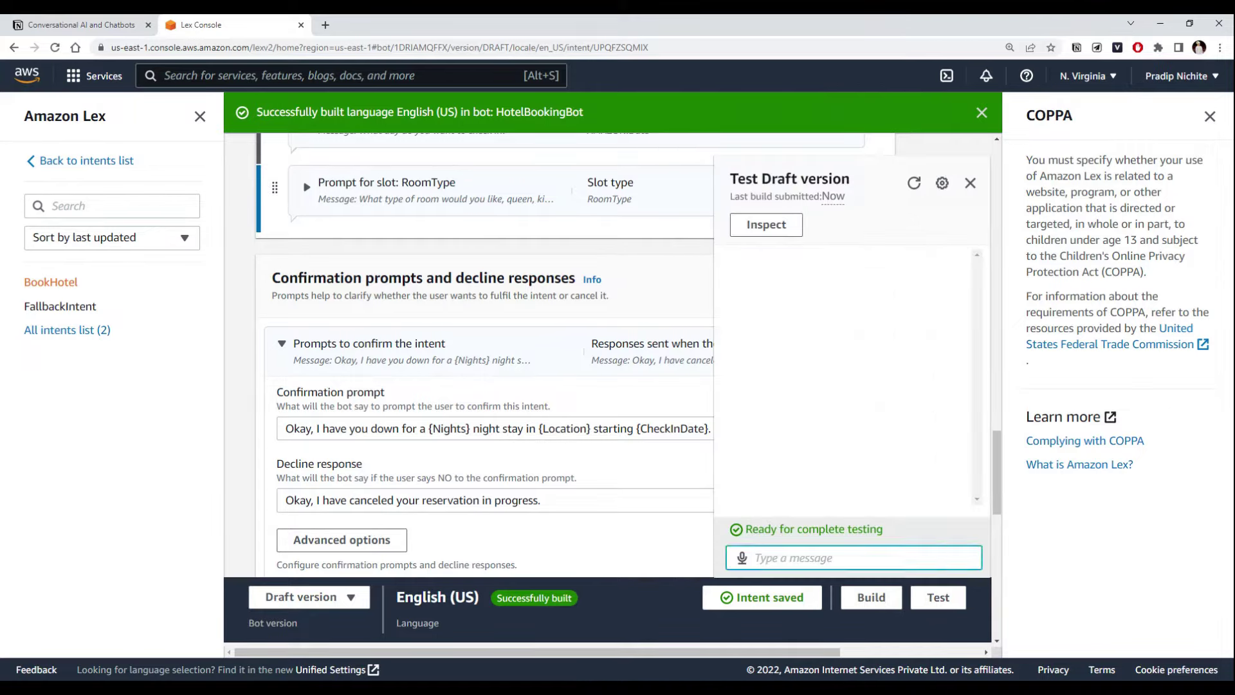
# - Start a test conversation with "book hotel" and answer the city question with "Pune"
pyautogui.write('book hotel')
pyautogui.press('Return')
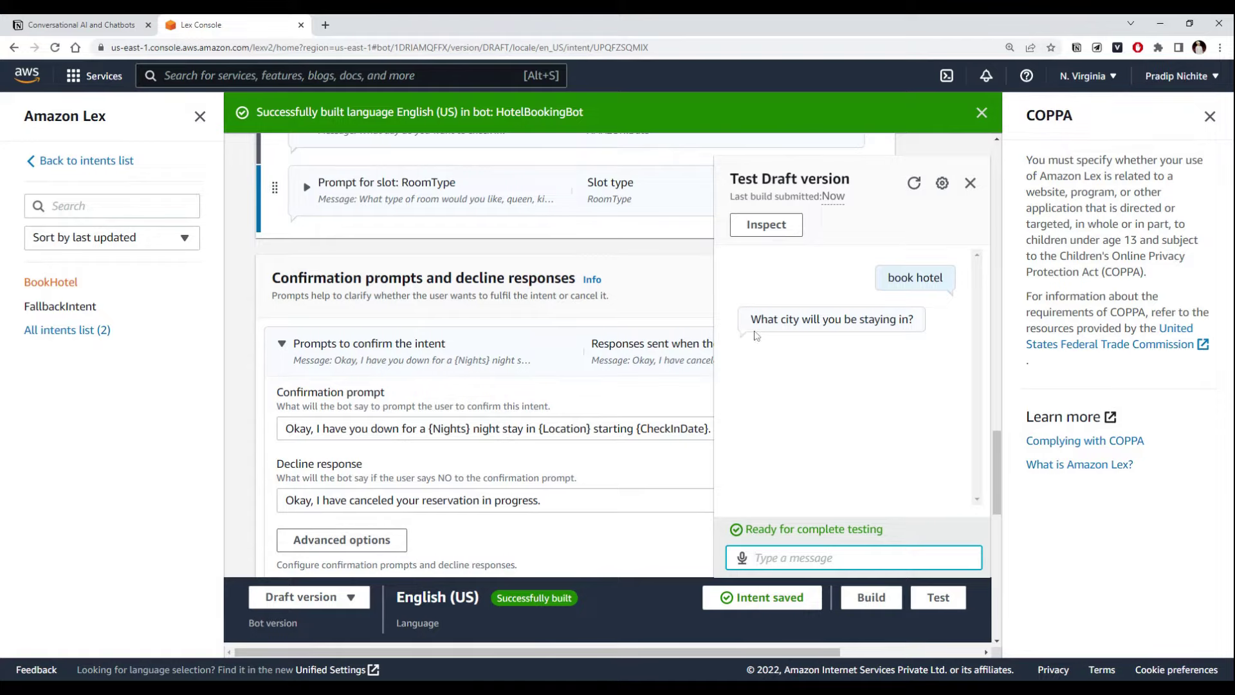
pyautogui.moveTo(748, 319); pyautogui.dragTo(927, 327)
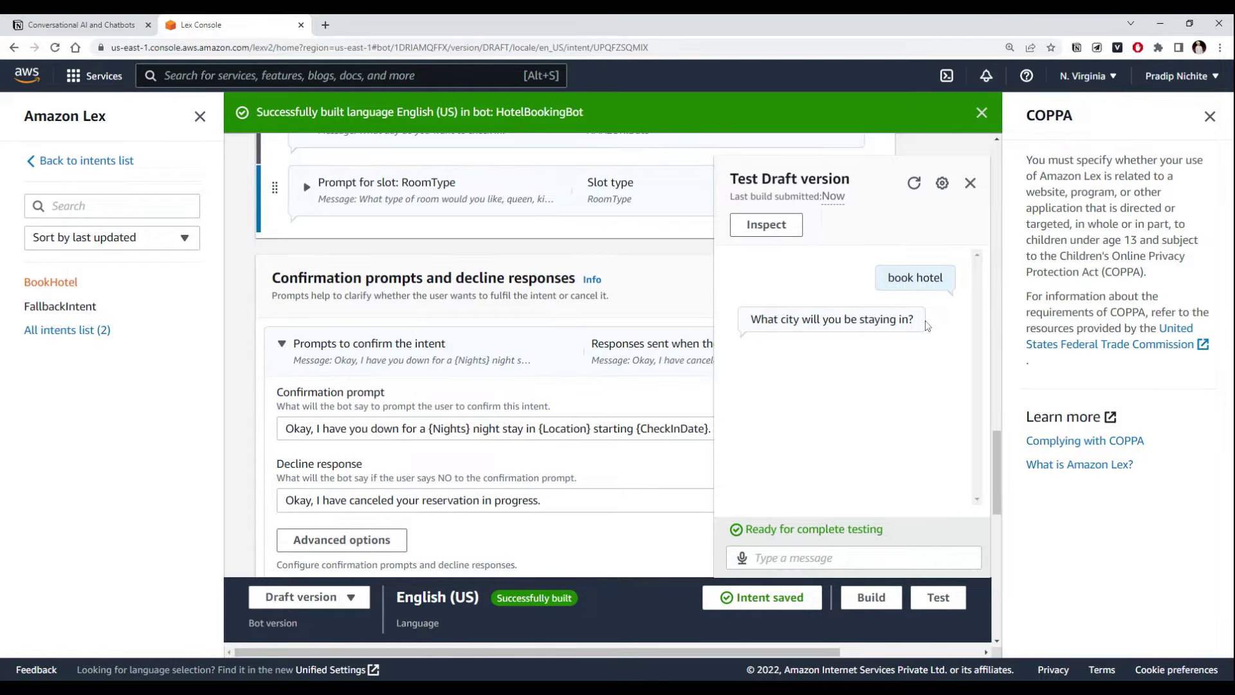
pyautogui.click(755, 558)
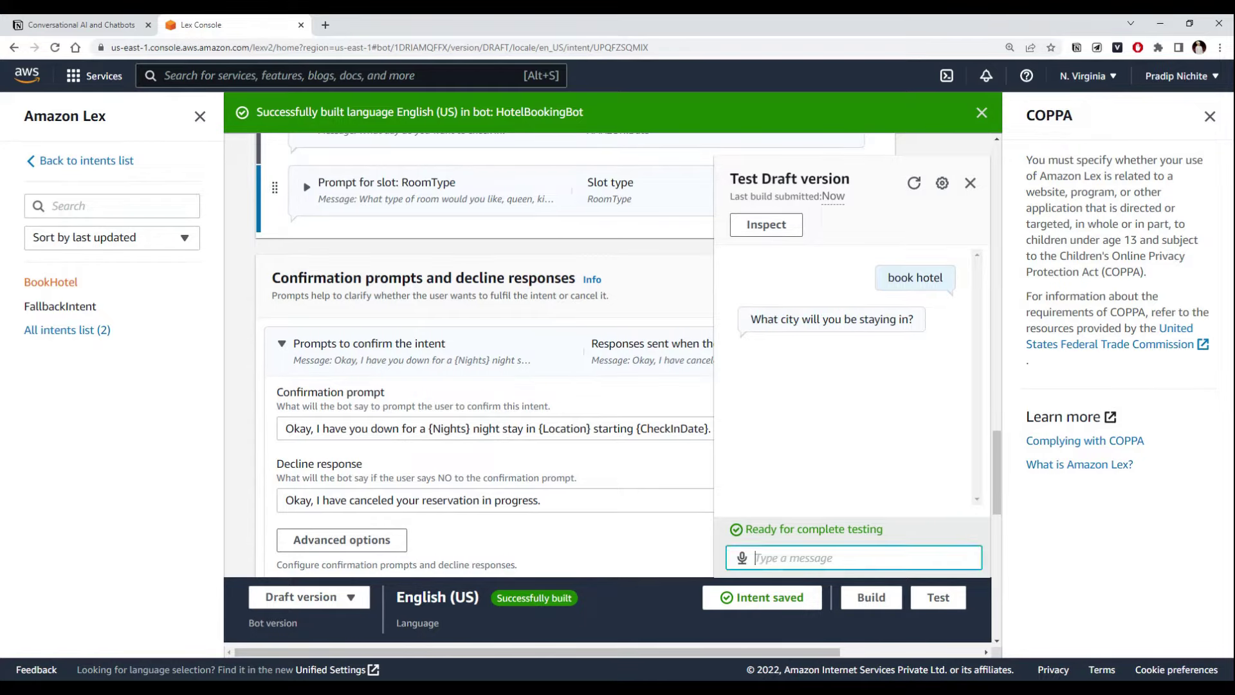
pyautogui.write('Pune')
pyautogui.press('Return')
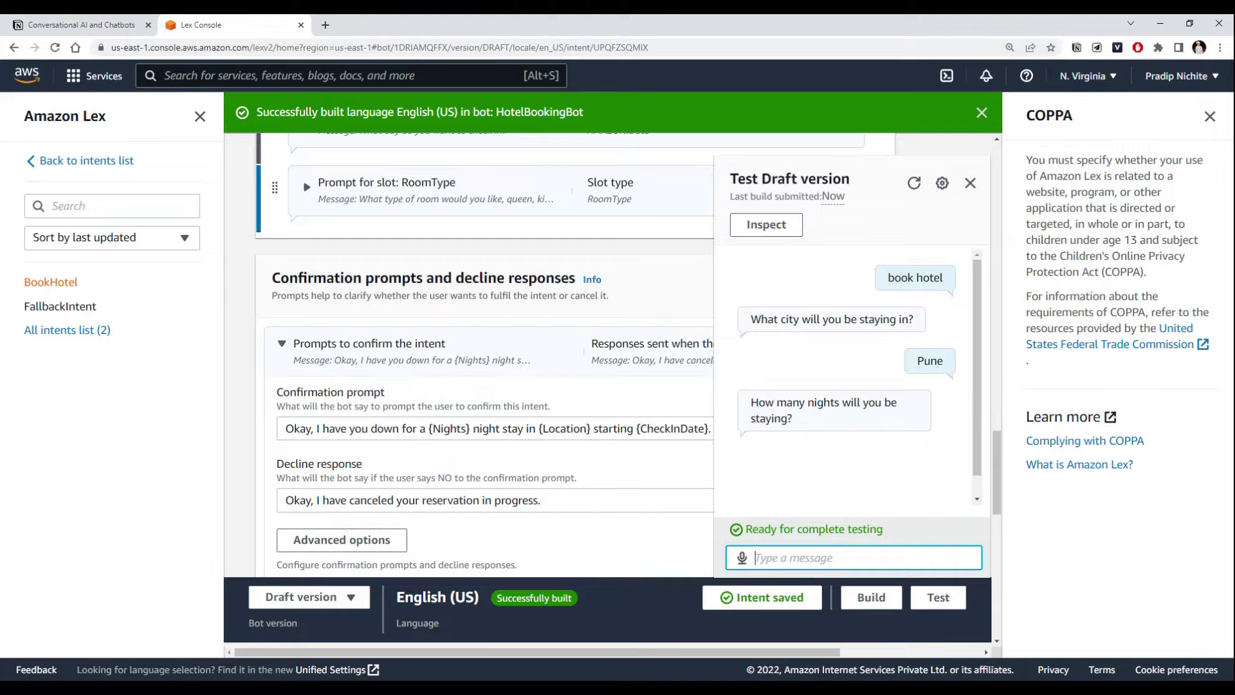
# - Test the nights question with the invalid answer "xyz" and compare the bot's reply with its earlier question
pyautogui.write('xyz')
pyautogui.press('Return')
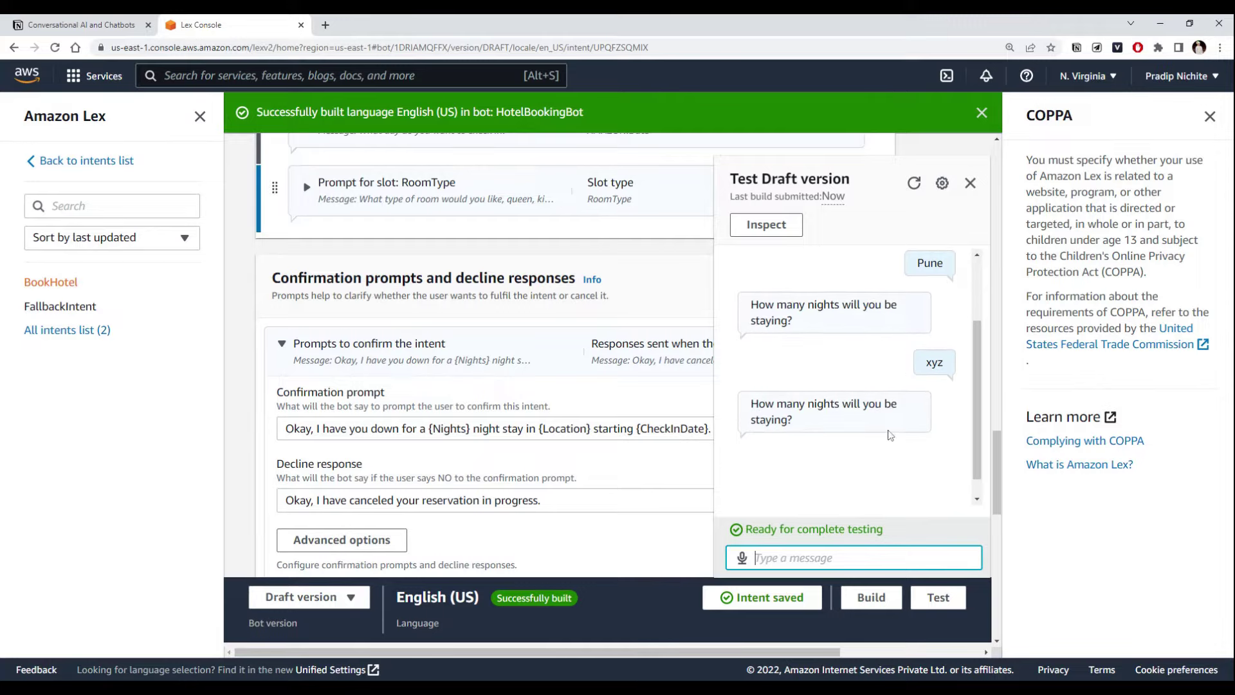
pyautogui.moveTo(948, 373); pyautogui.dragTo(864, 367)
pyautogui.click(818, 347)
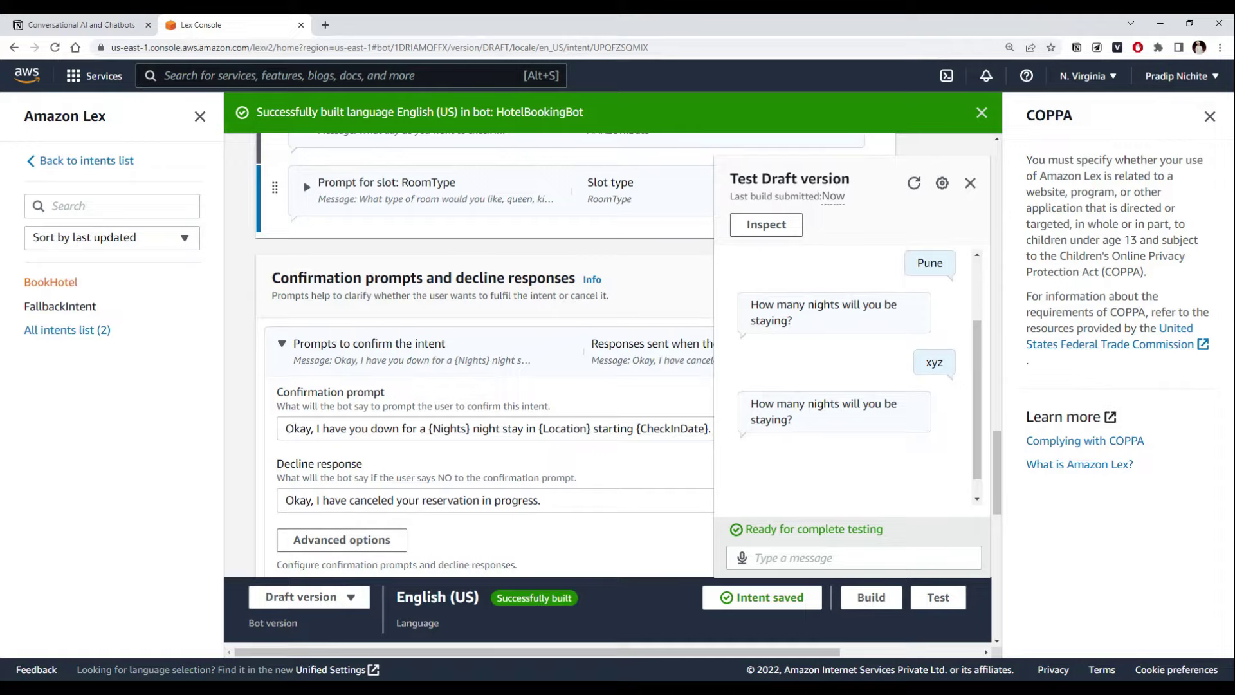
pyautogui.moveTo(746, 311); pyautogui.dragTo(816, 309)
pyautogui.click(815, 318)
# - Inspect the Nights slot's details, collapse them and expand the Location slot's details
pyautogui.click(303, 346)
pyautogui.scroll(4, 537, 309)
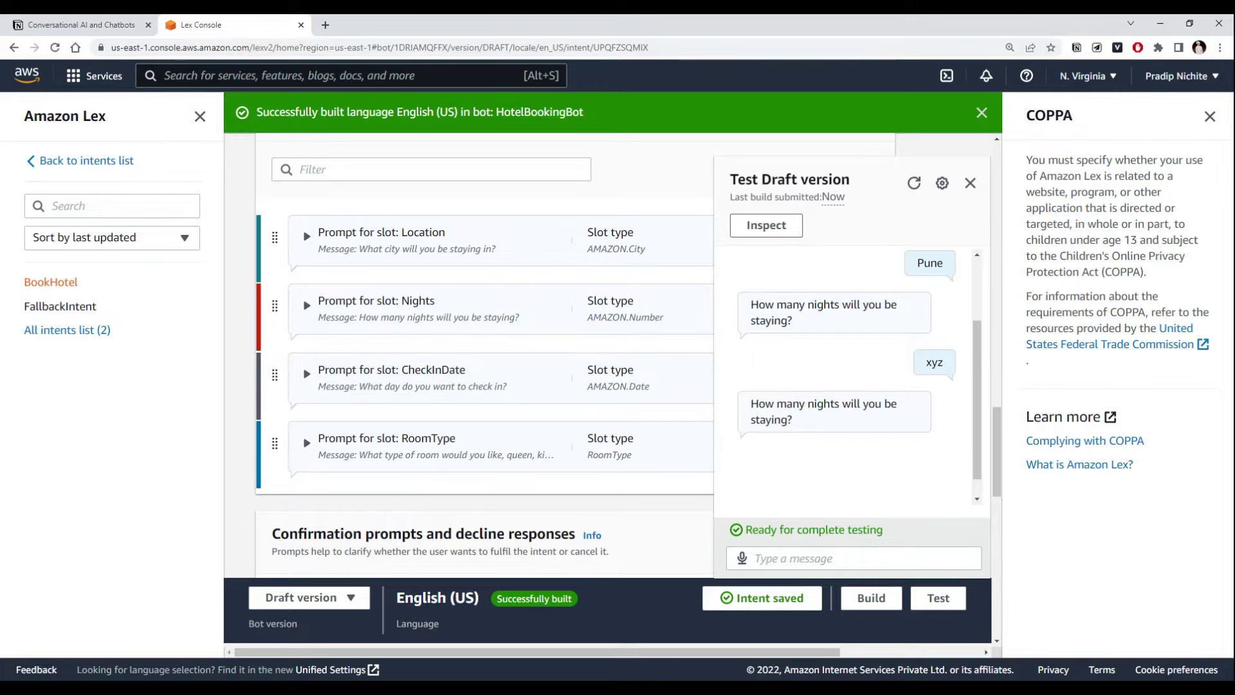
pyautogui.click(361, 325)
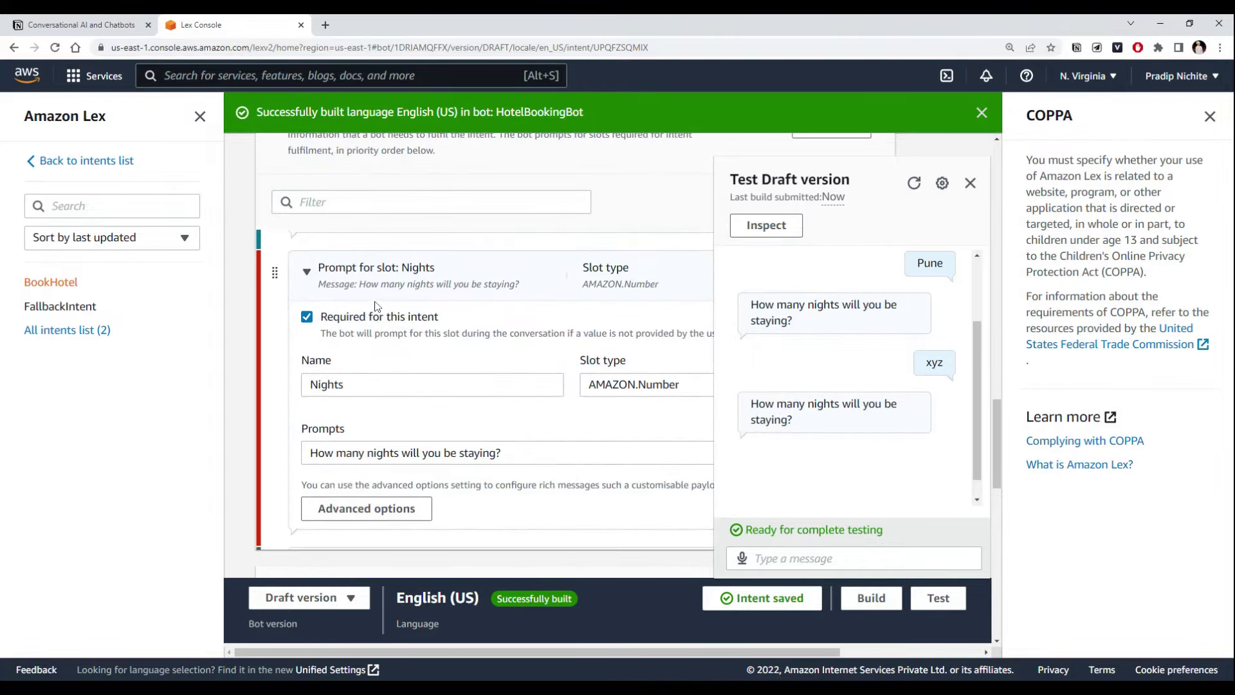
pyautogui.click(375, 280)
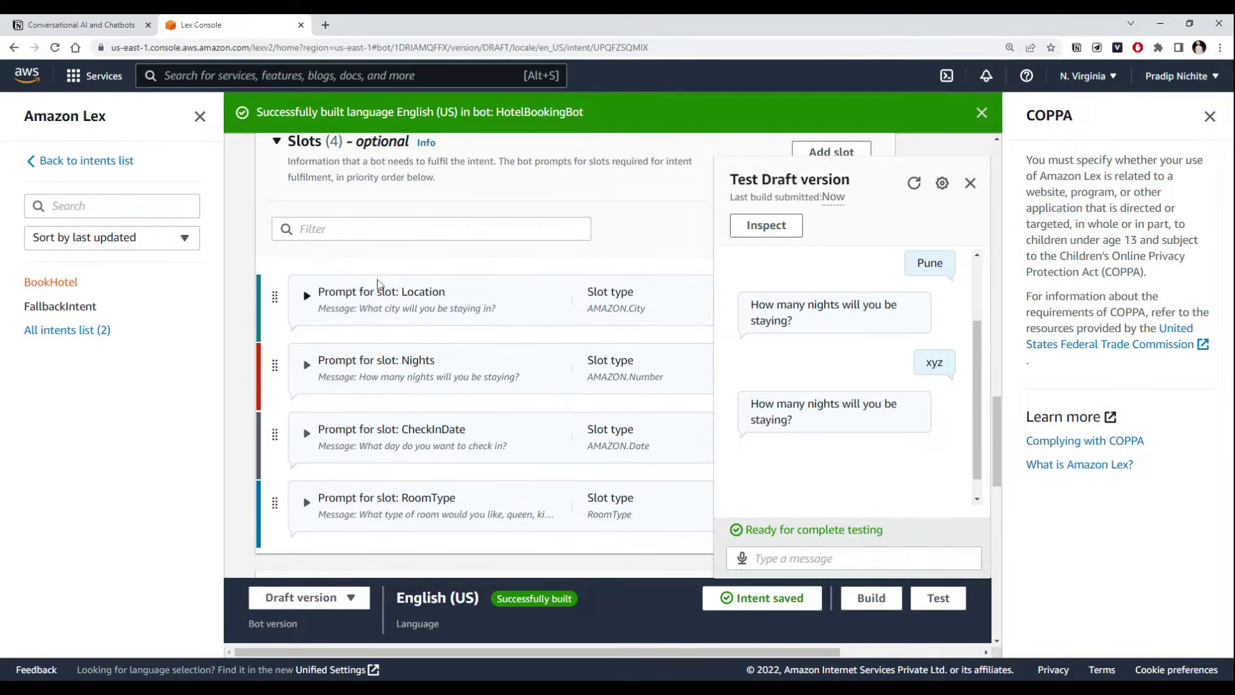
pyautogui.click(379, 282)
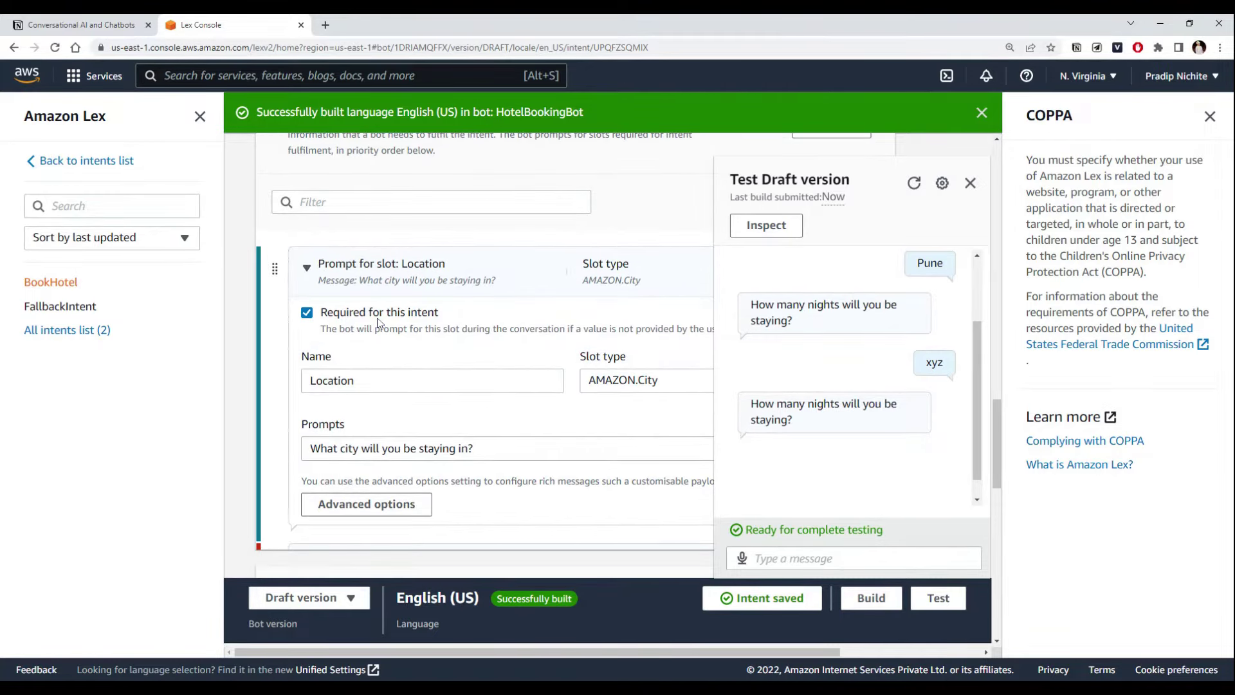
# - Answer the test chat's nights question with 5 and the check-in question with 2022-07-25
pyautogui.click(804, 559)
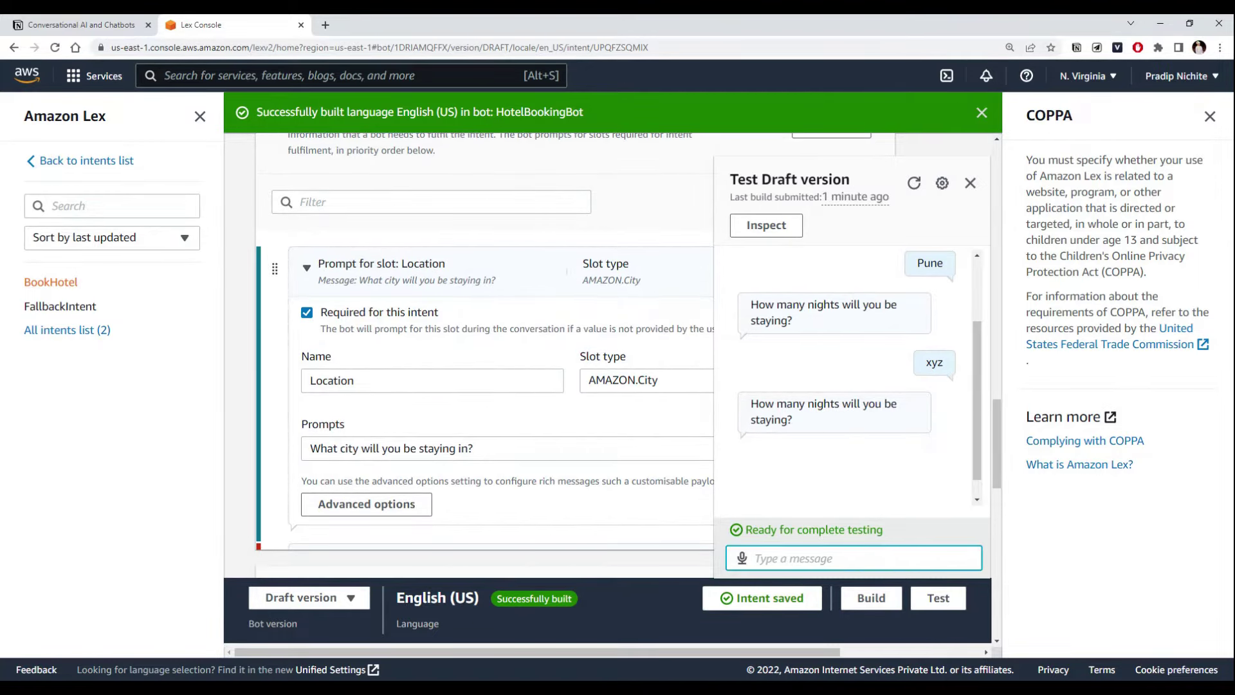
pyautogui.write('5')
pyautogui.press('Return')
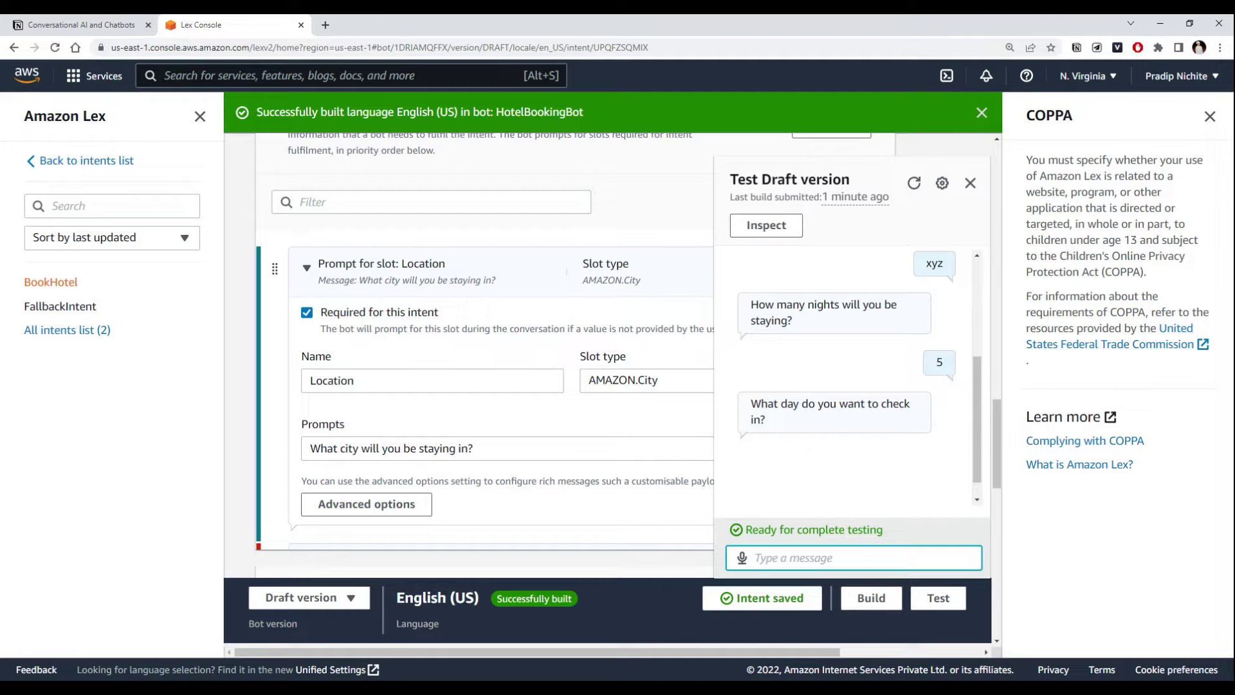
pyautogui.write('2022')
pyautogui.write('-07')
pyautogui.write('-3')
pyautogui.write('25')
pyautogui.press('Return')
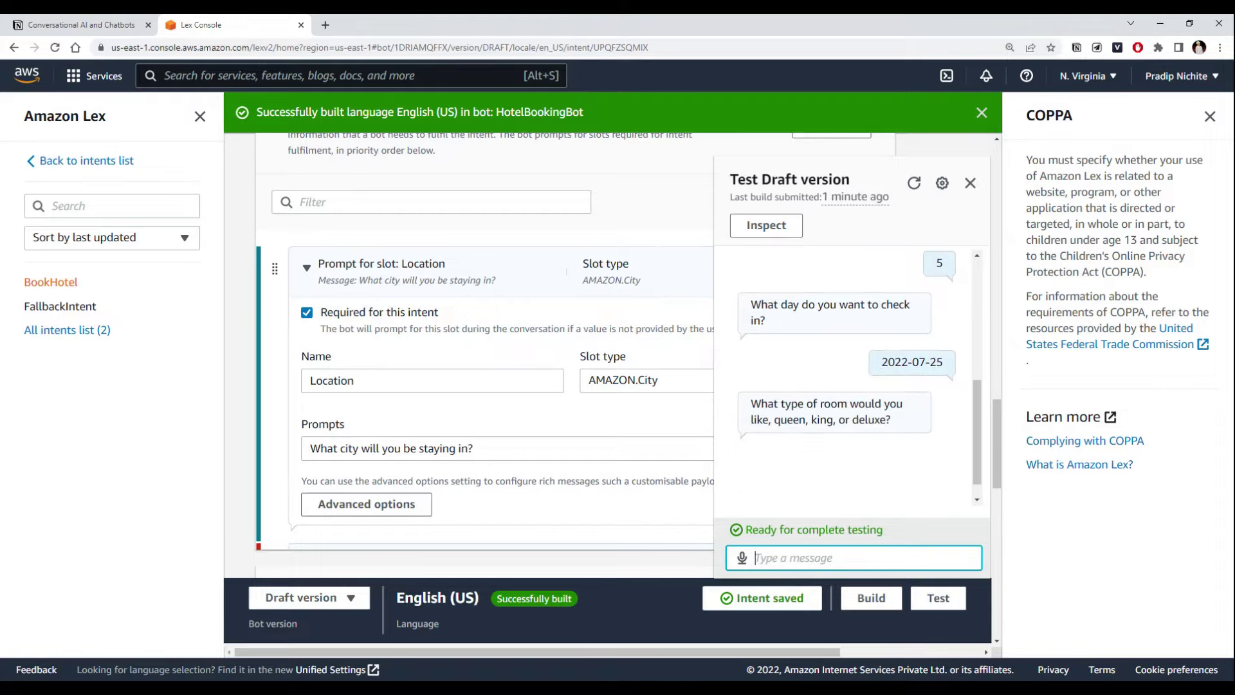
# - Answer the room type question with "abc" and review the slot values in the bot's confirmation message
pyautogui.write('abc')
pyautogui.press('Return')
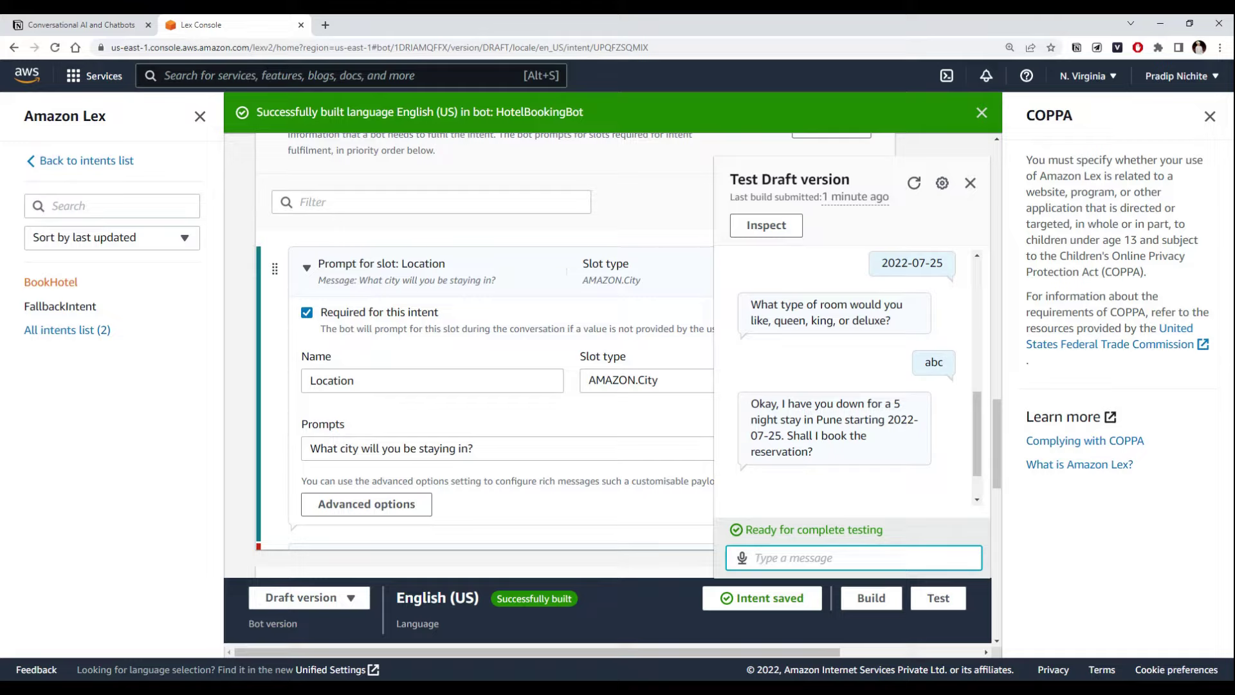
pyautogui.moveTo(812, 420); pyautogui.dragTo(901, 420)
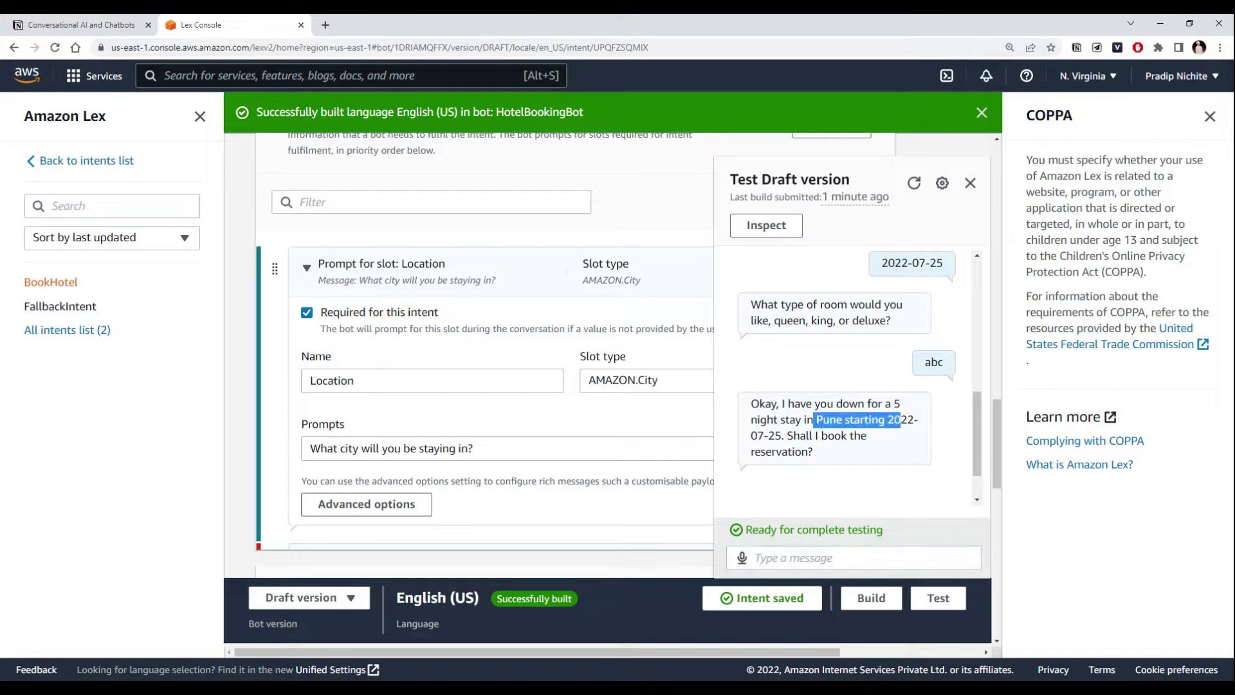
pyautogui.click(901, 419)
pyautogui.moveTo(817, 453); pyautogui.dragTo(748, 400)
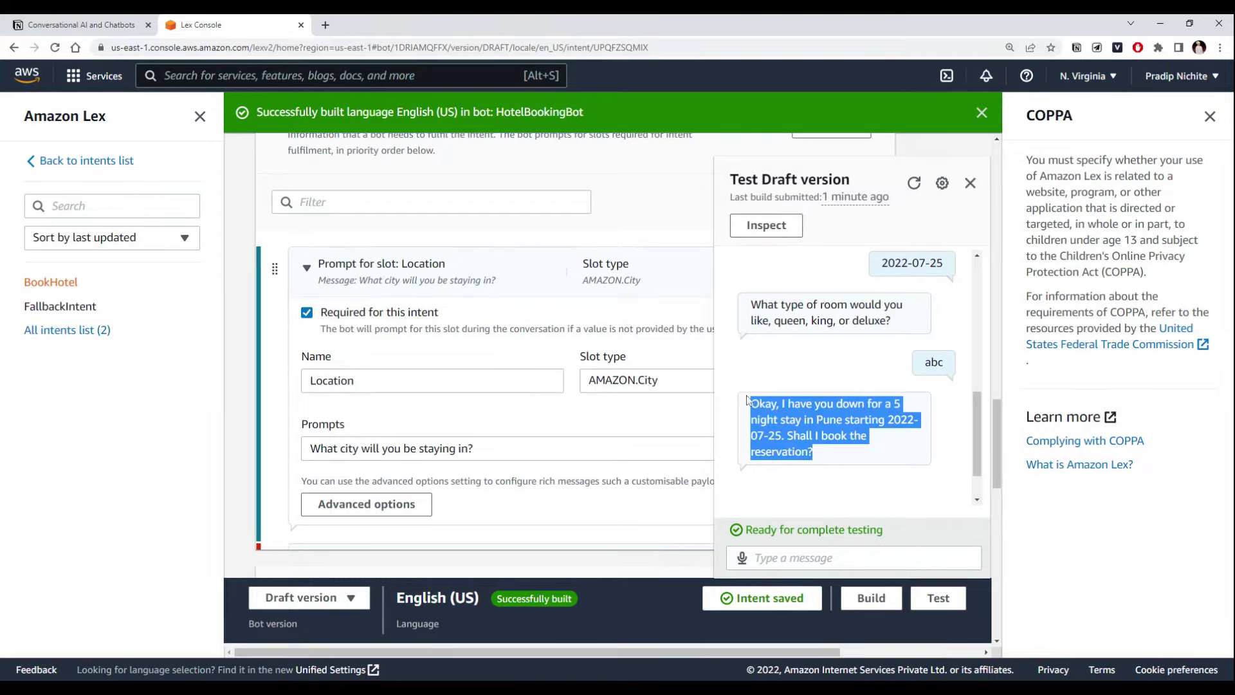
# - Answer the test chat's booking confirmation with "yes" and review the bot's reply alongside the invalid room type answer "abc"
pyautogui.click(870, 460)
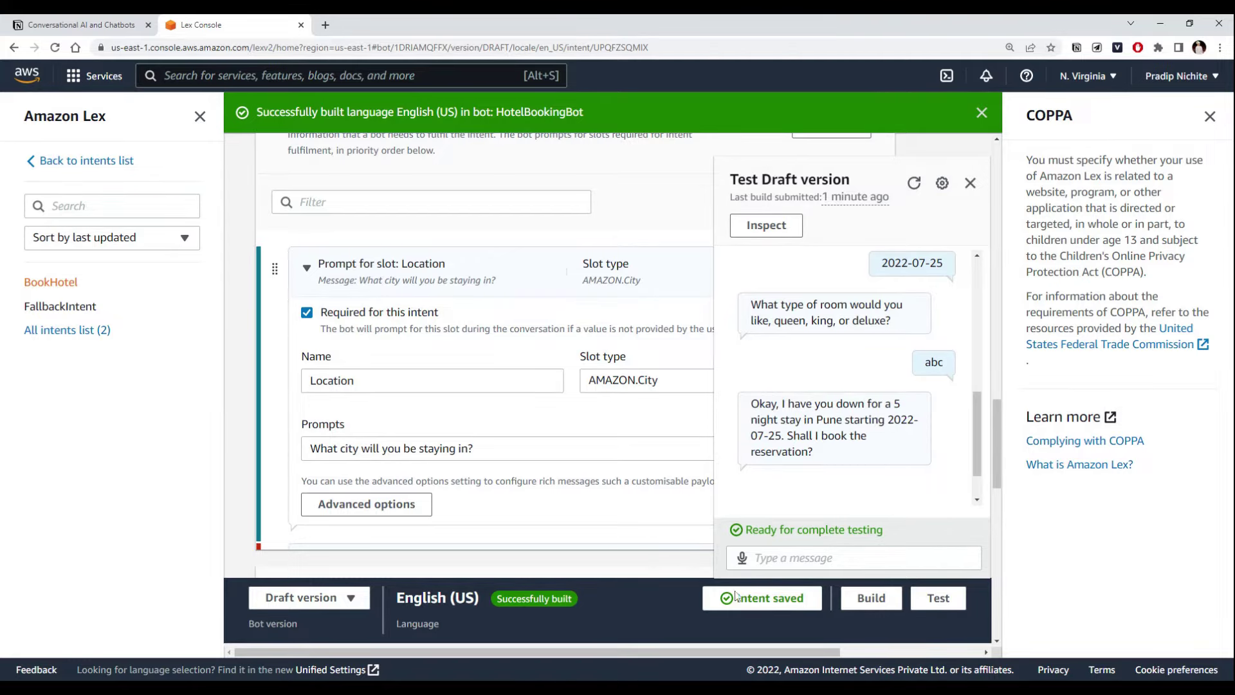
pyautogui.click(855, 558)
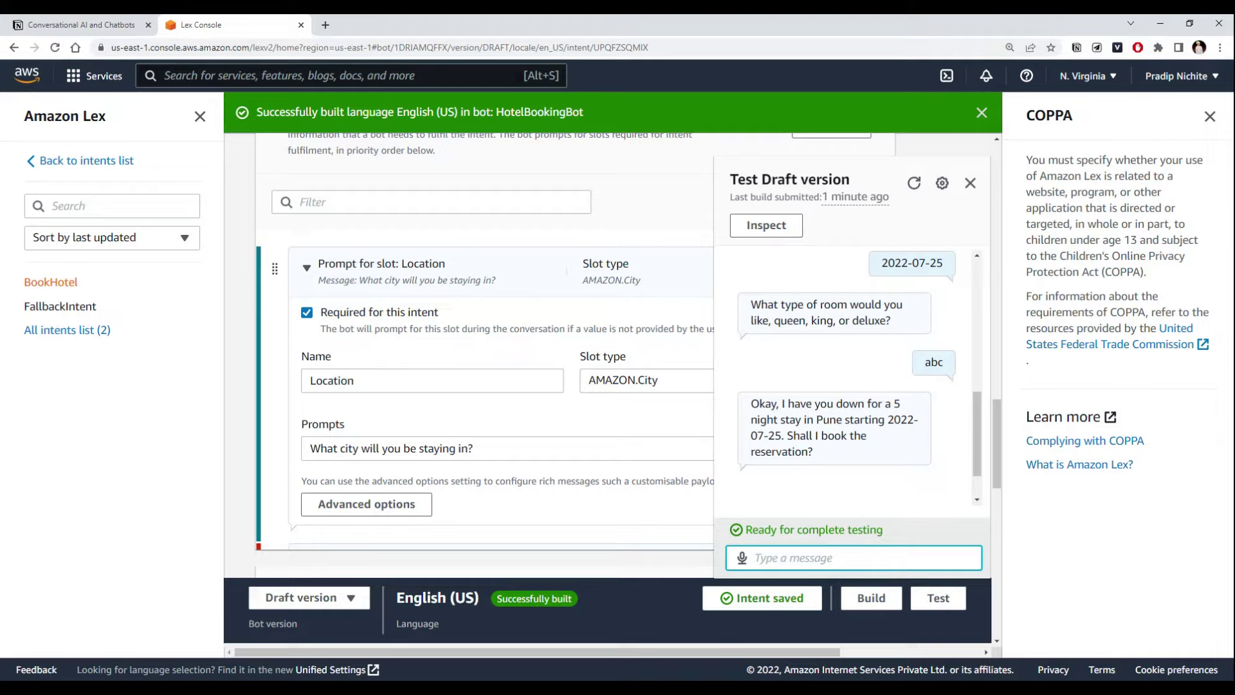
pyautogui.write('yes')
pyautogui.press('Return')
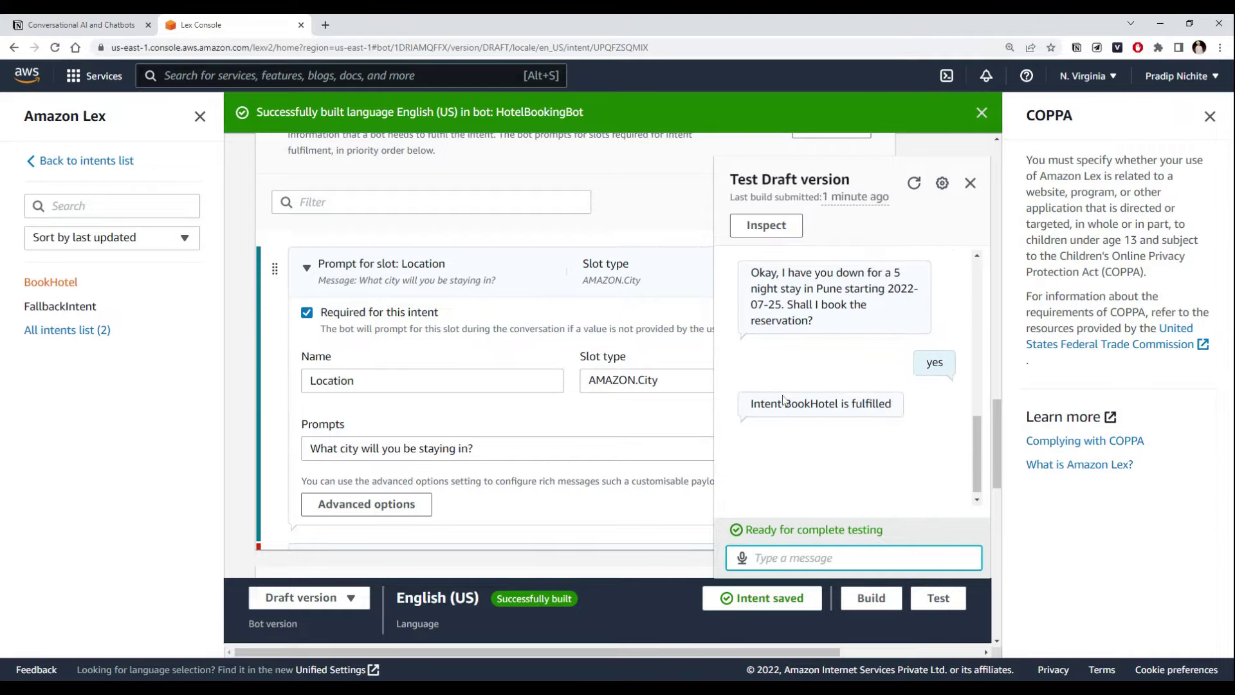
pyautogui.click(749, 402)
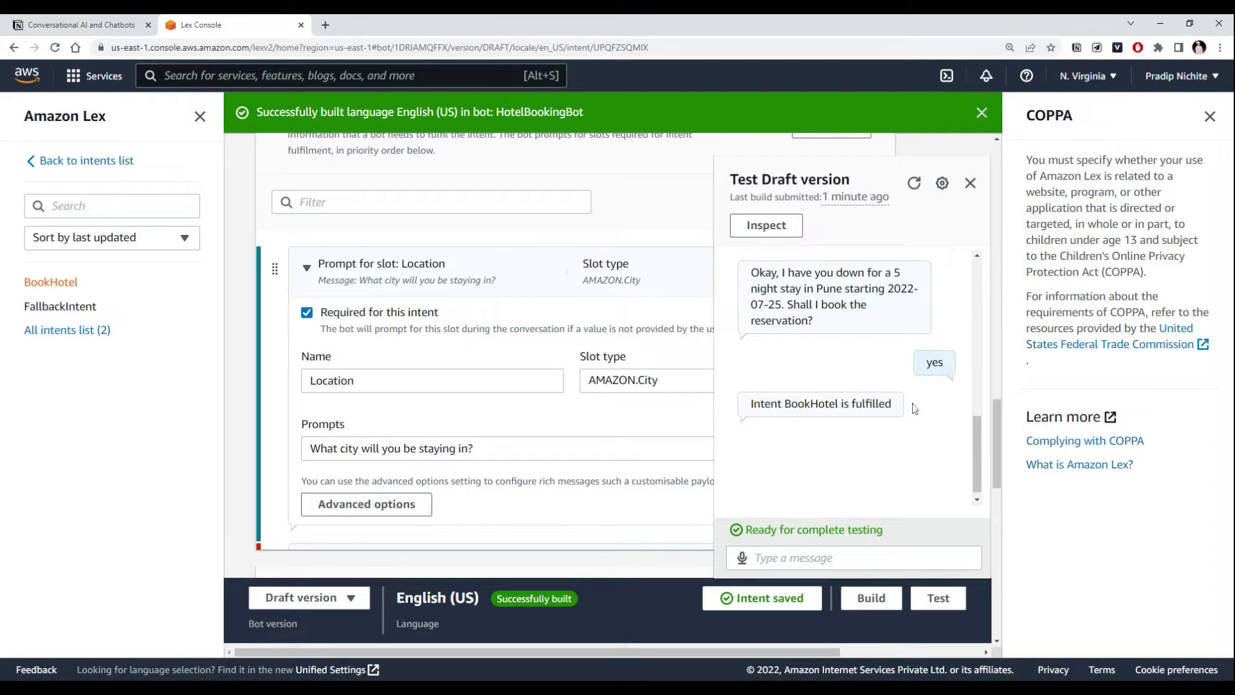
pyautogui.scroll(1, 942, 371)
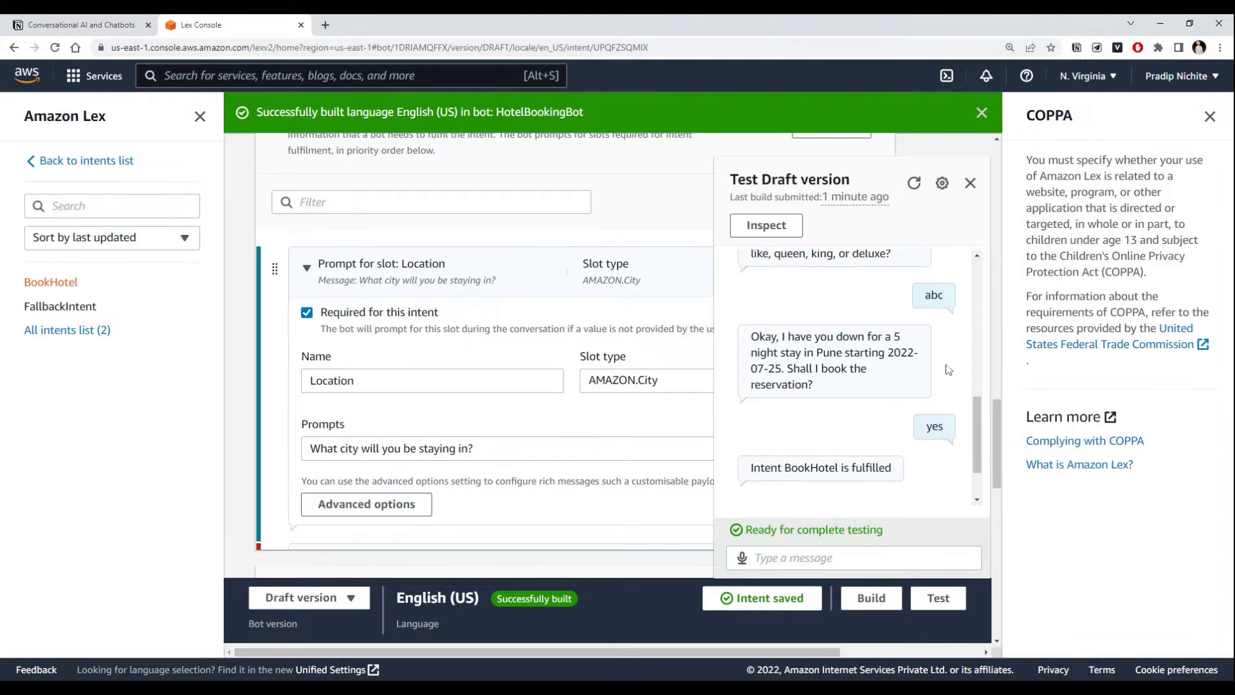
pyautogui.tripleClick(934, 295)
pyautogui.doubleClick(934, 296)
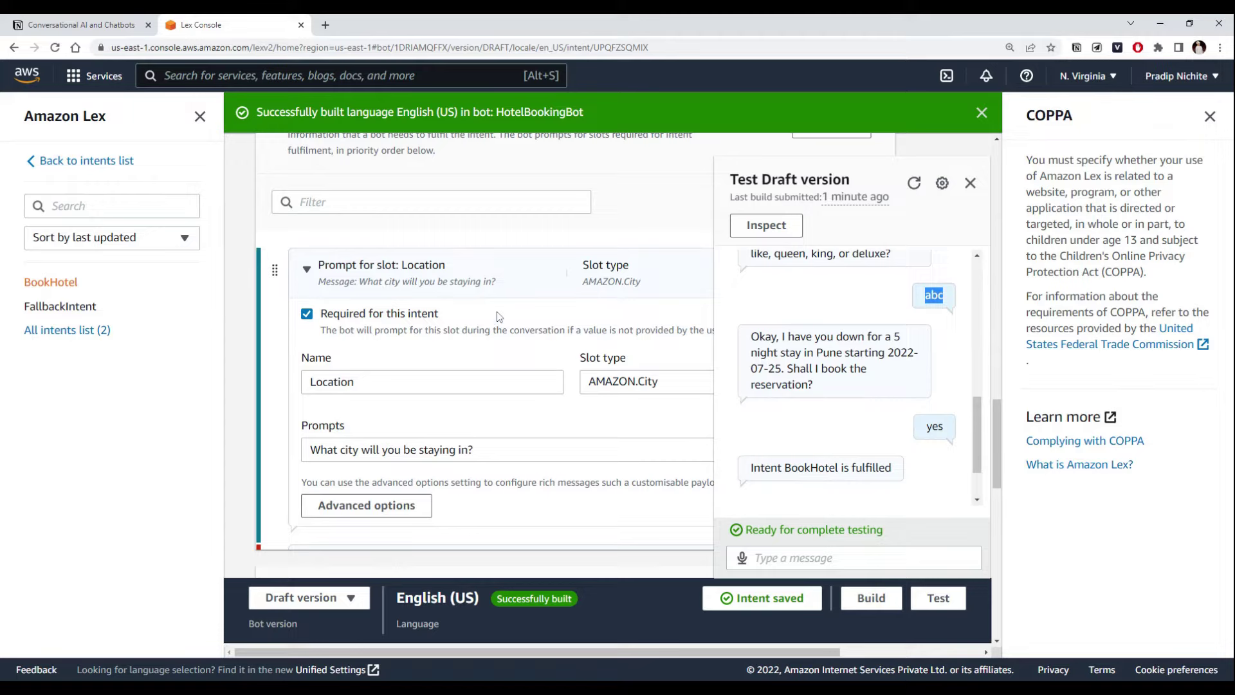
# - Close the test chat and look through the BookHotel intent's conversation flow, details, sample utterances and slots
pyautogui.scroll(6, 492, 319)
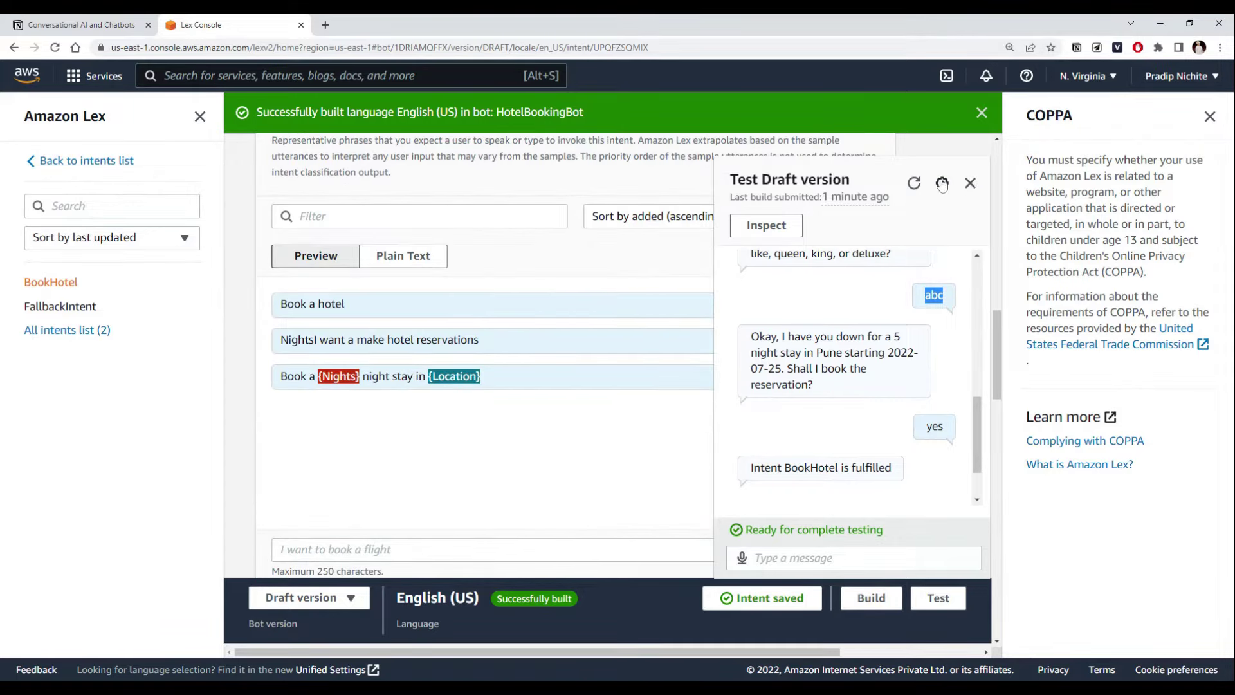
pyautogui.click(940, 198)
pyautogui.scroll(6, 940, 200)
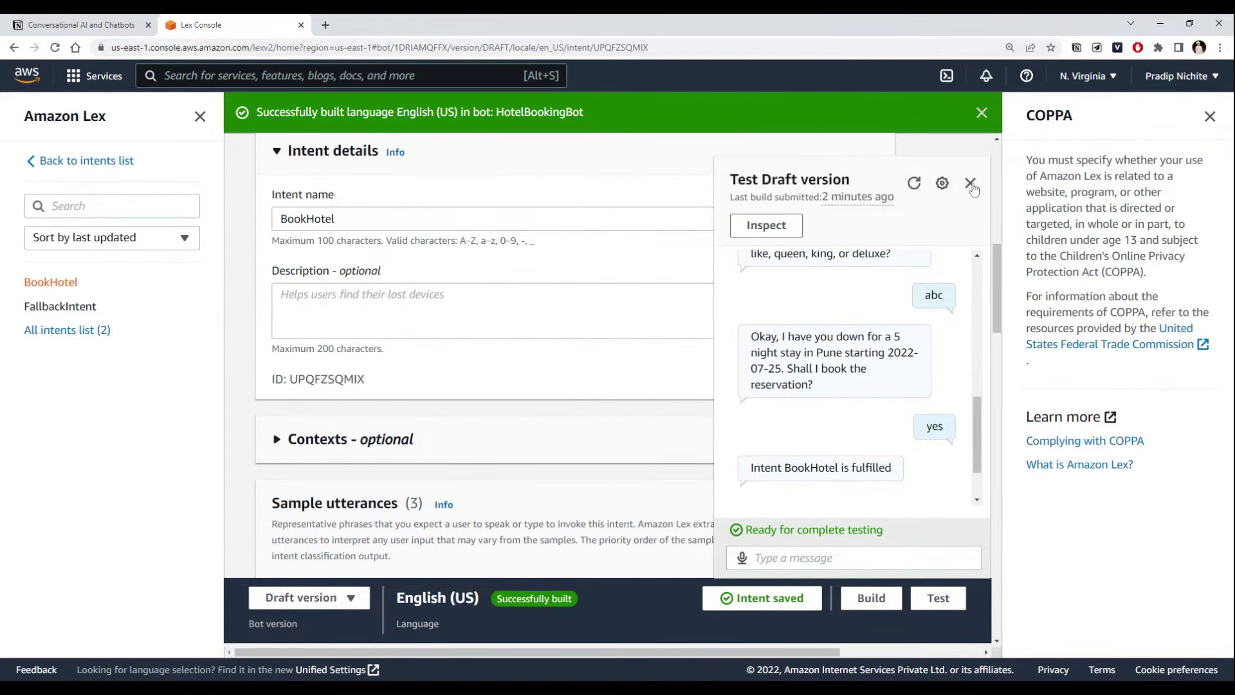
pyautogui.click(969, 182)
pyautogui.scroll(5, 597, 349)
pyautogui.scroll(4, 597, 350)
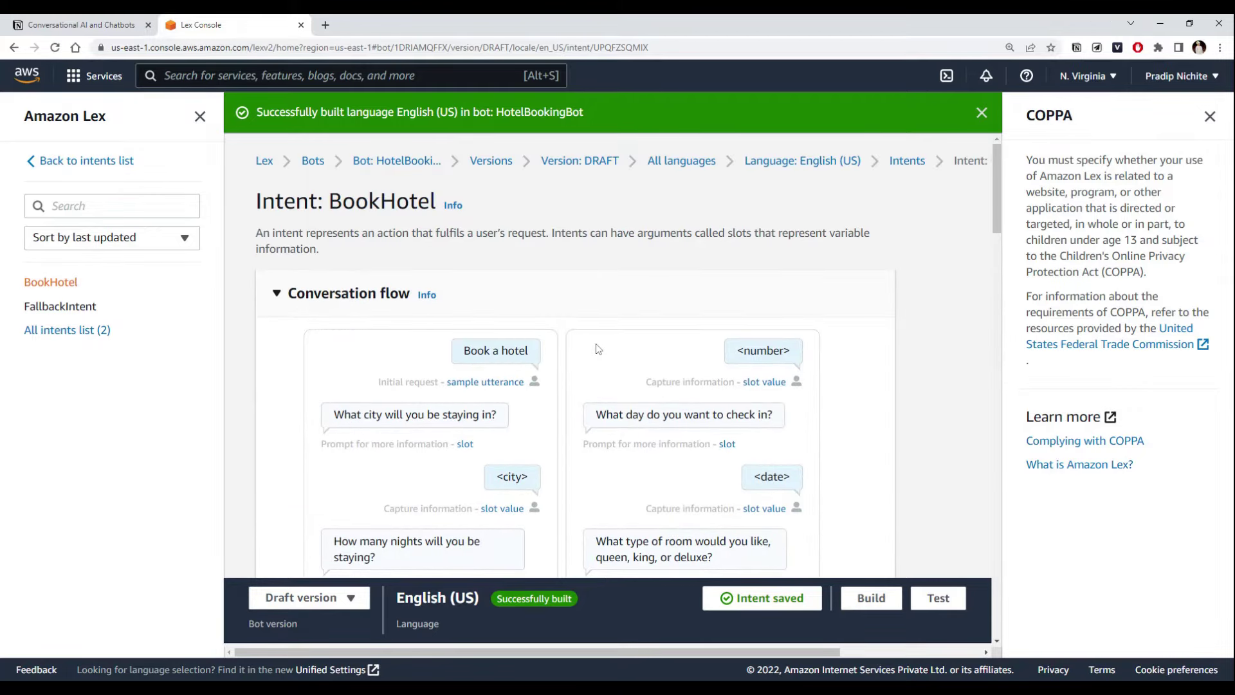
pyautogui.scroll(-14, 598, 349)
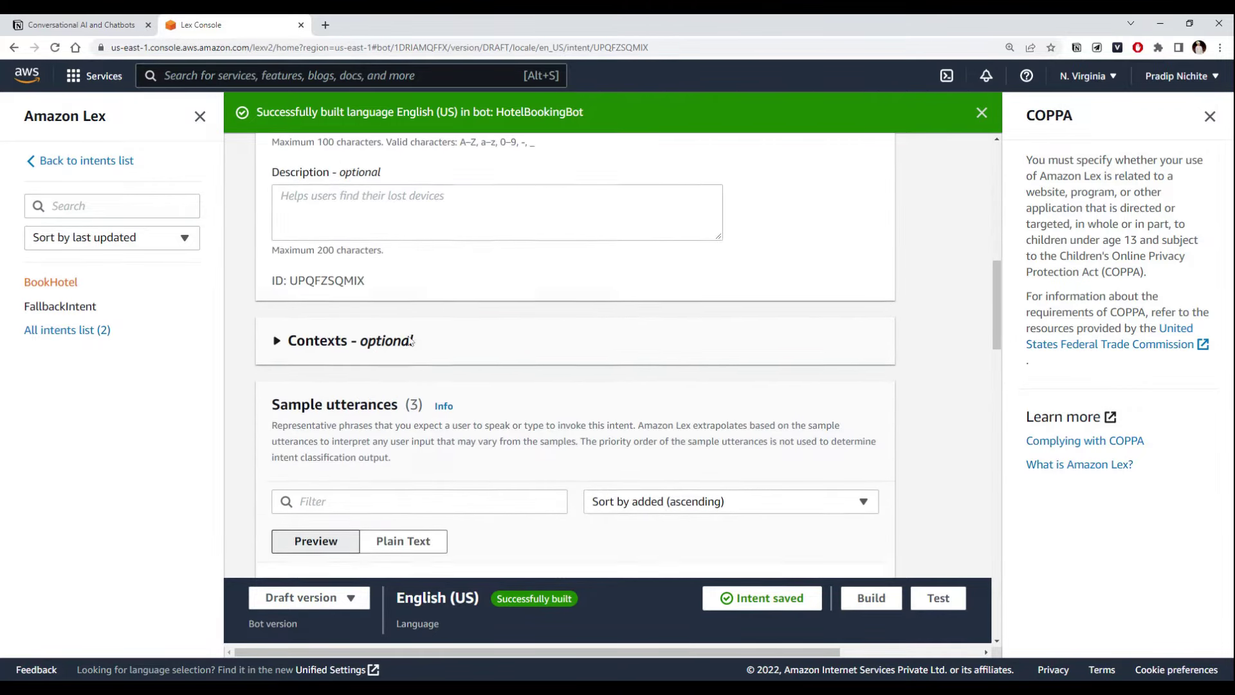
pyautogui.scroll(-3, 575, 354)
pyautogui.scroll(2, 575, 354)
pyautogui.scroll(-5, 575, 353)
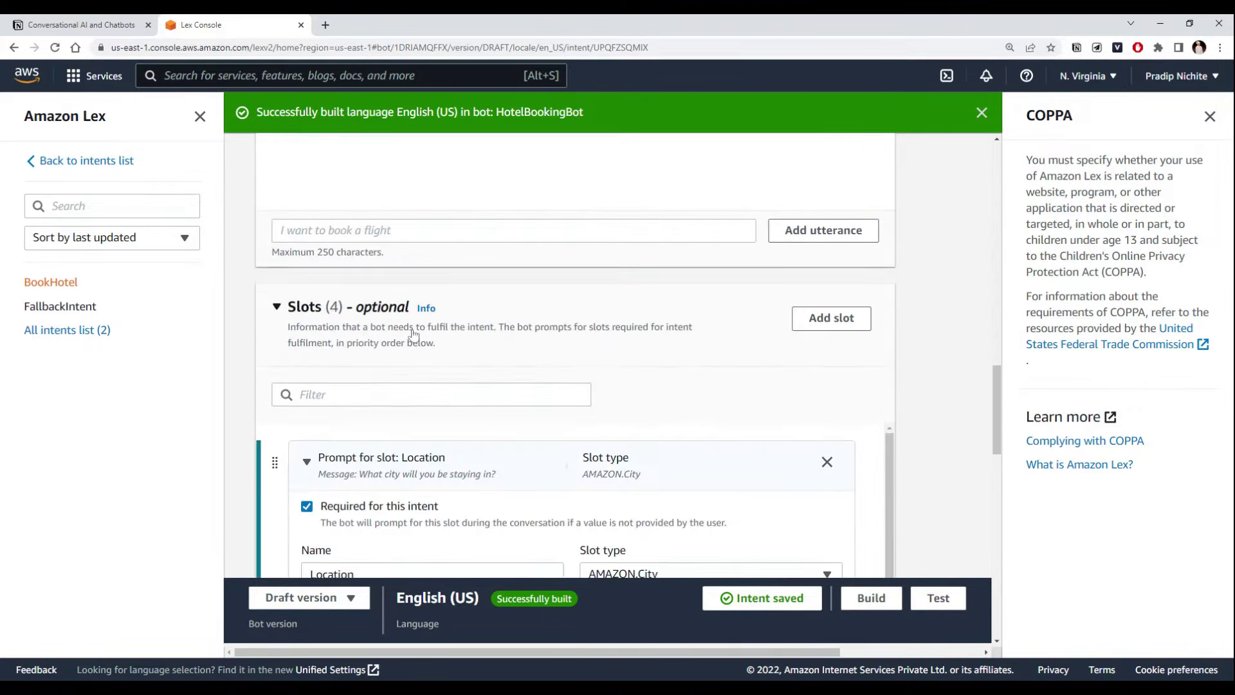
# - Open the bot's RoomType slot type and set its slot value resolution to Restrict to slot values
pyautogui.click(85, 162)
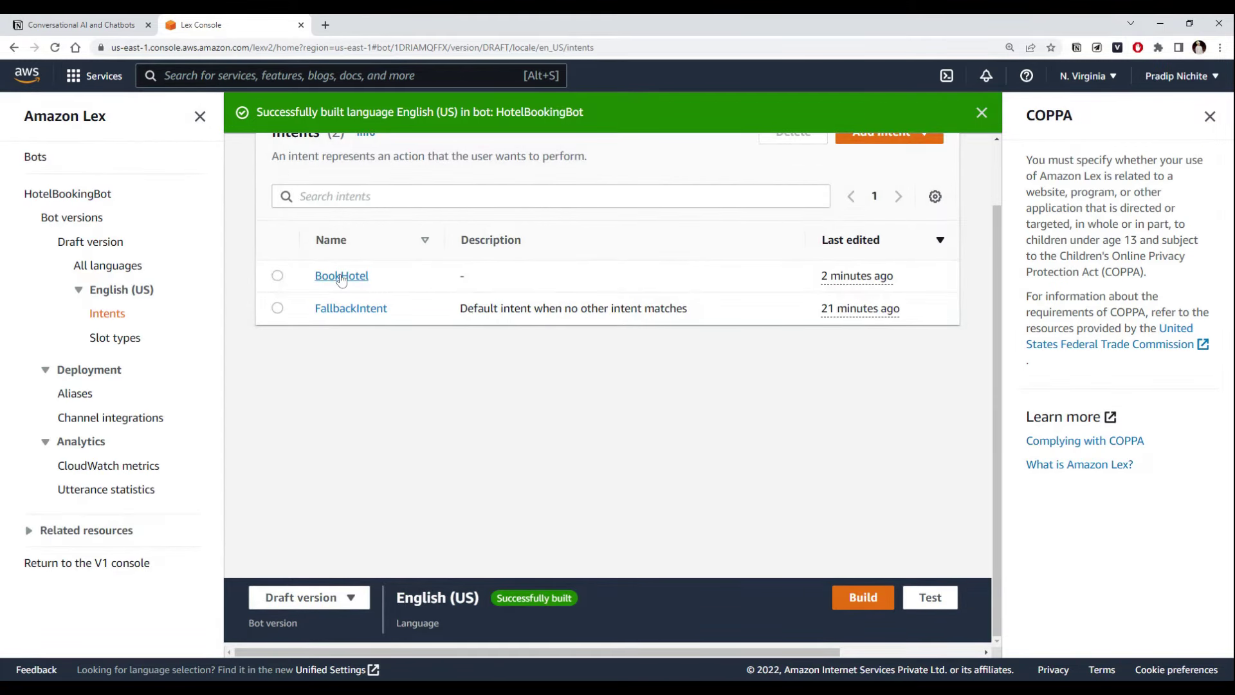
pyautogui.click(133, 339)
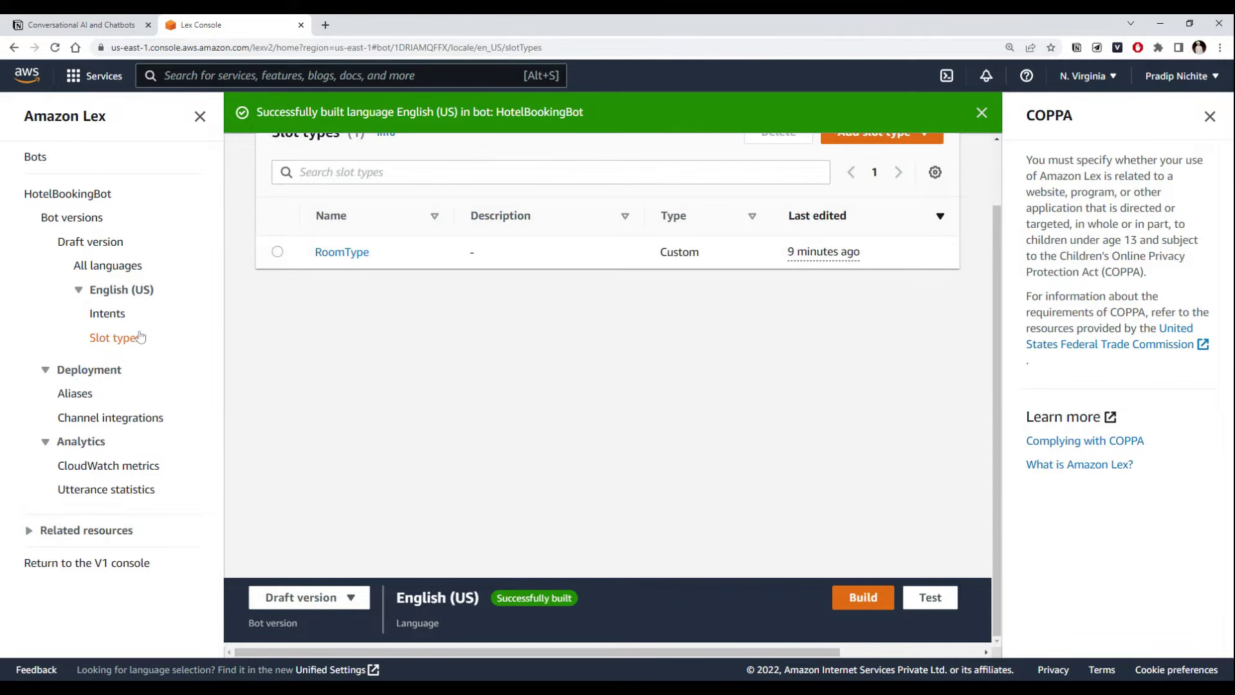
pyautogui.click(341, 252)
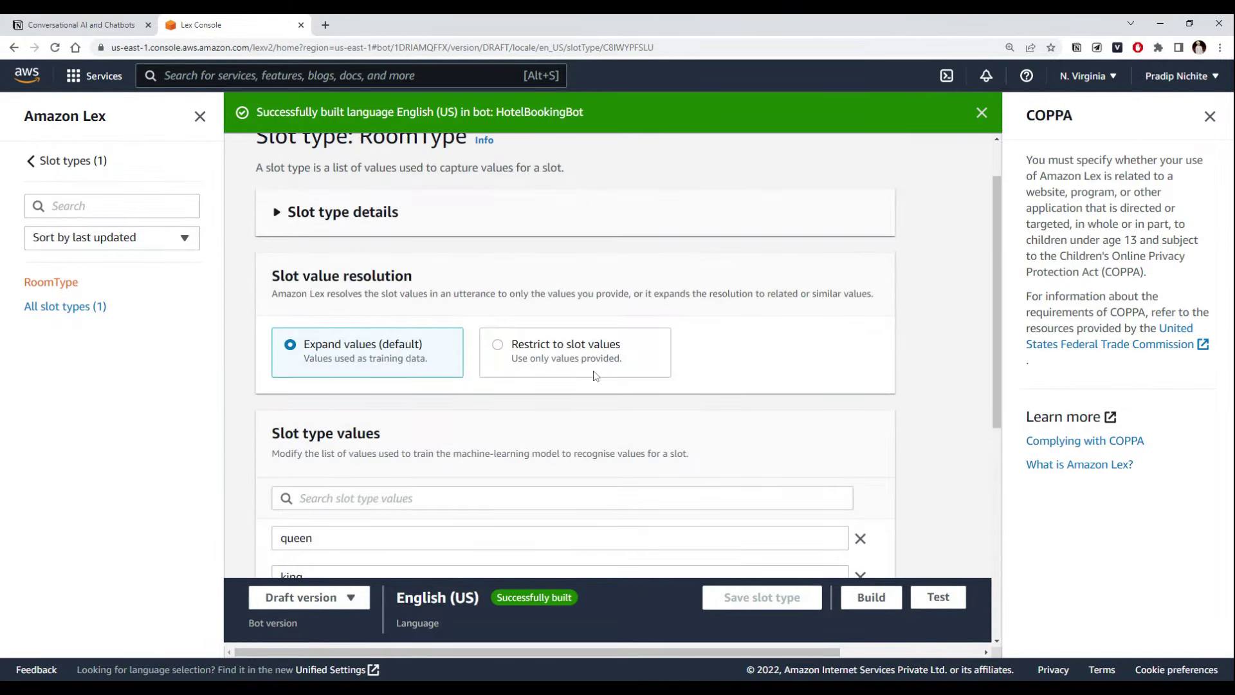
pyautogui.click(506, 351)
# - Check the RoomType values queen, king and deluxe with their synonym fields, and save the slot type
pyautogui.scroll(-2, 506, 351)
pyautogui.scroll(-2, 354, 323)
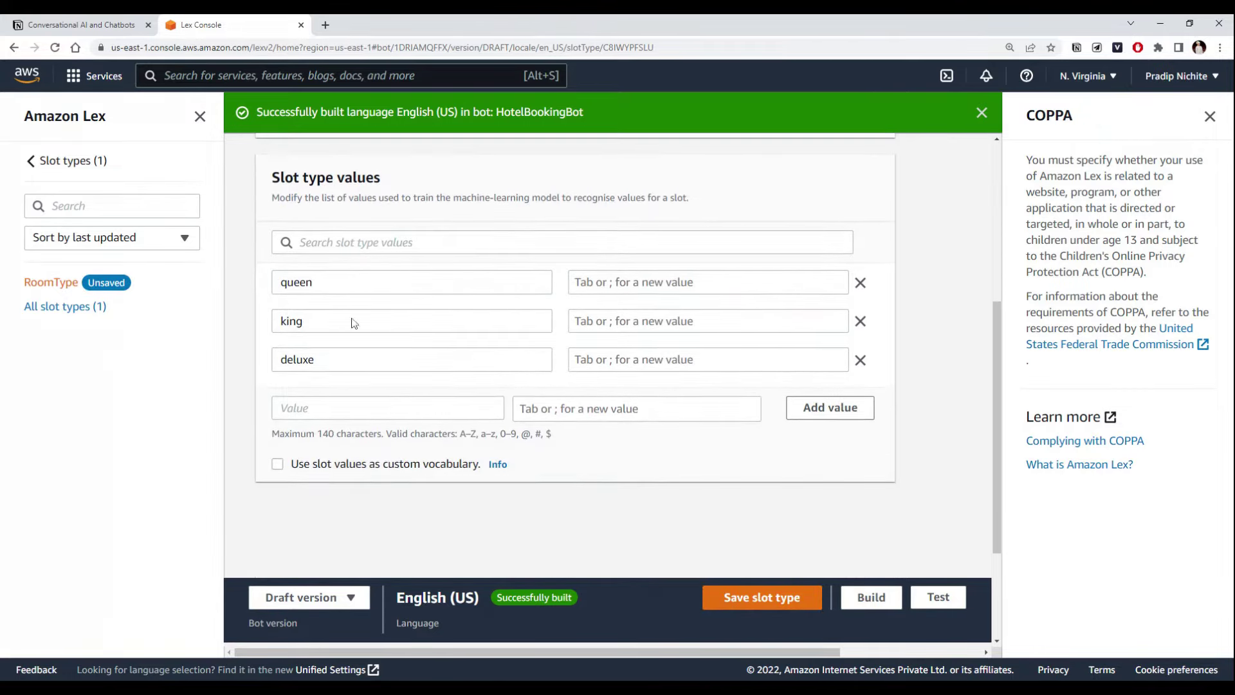
pyautogui.click(575, 282)
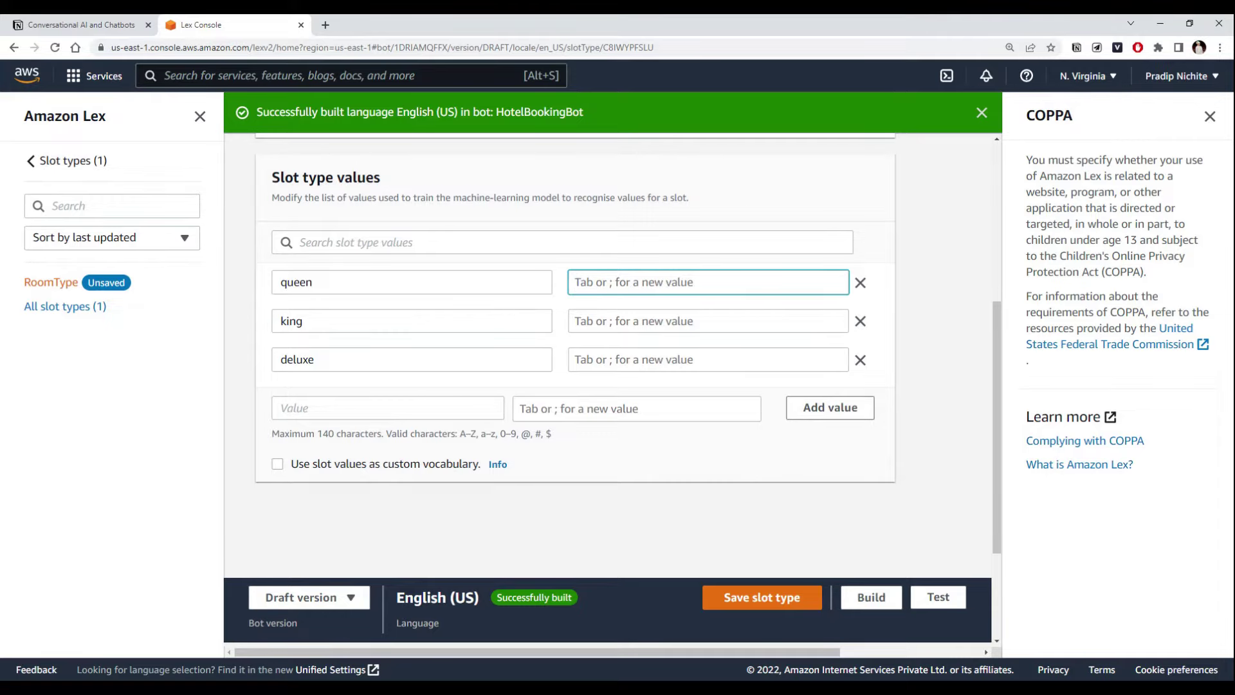
pyautogui.scroll(3, 719, 404)
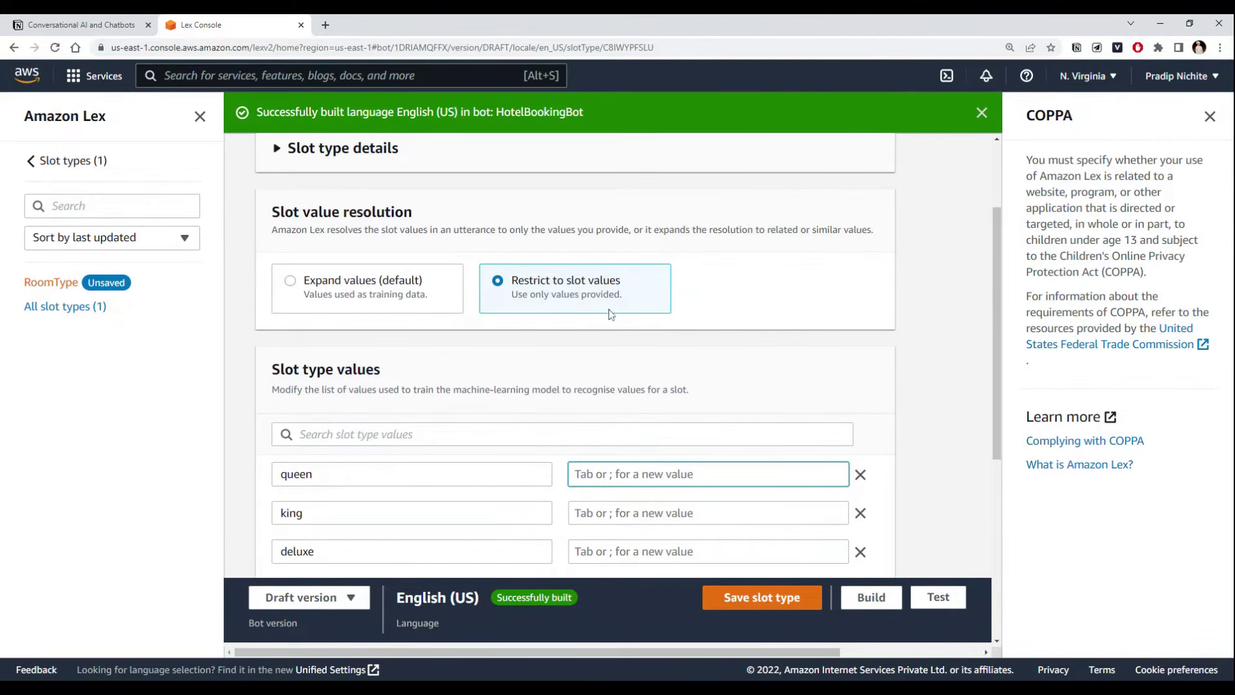
pyautogui.scroll(-4, 444, 353)
pyautogui.scroll(2, 665, 502)
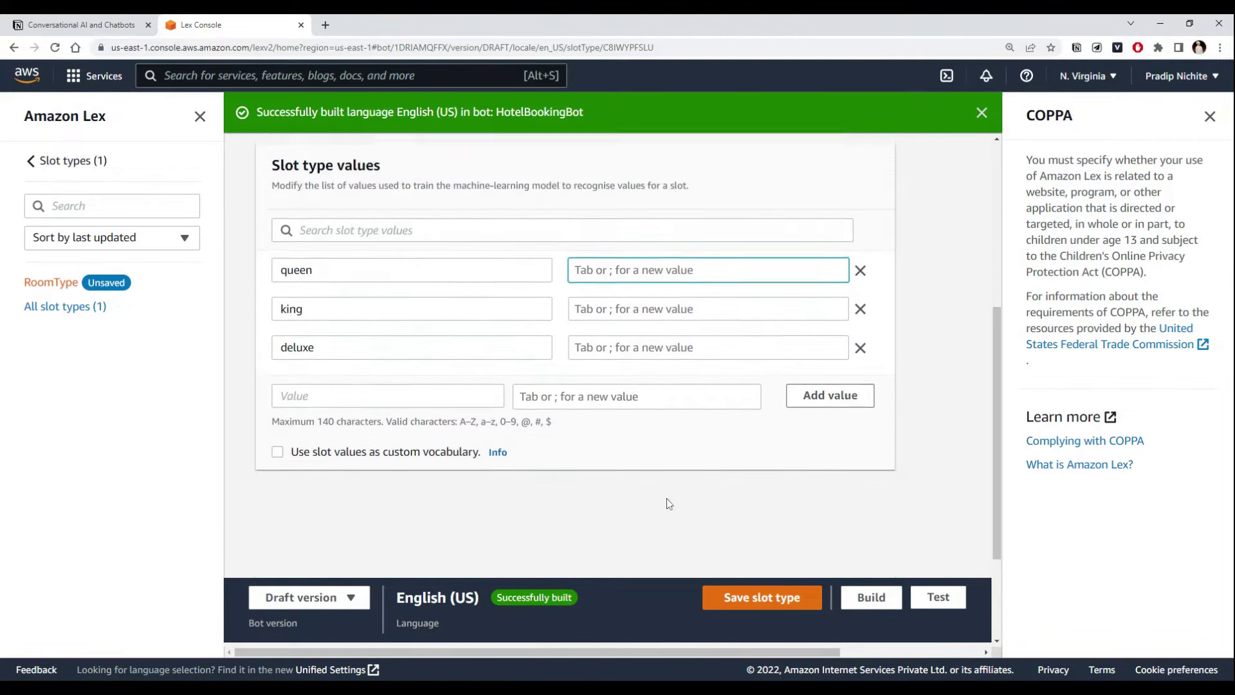
pyautogui.click(749, 599)
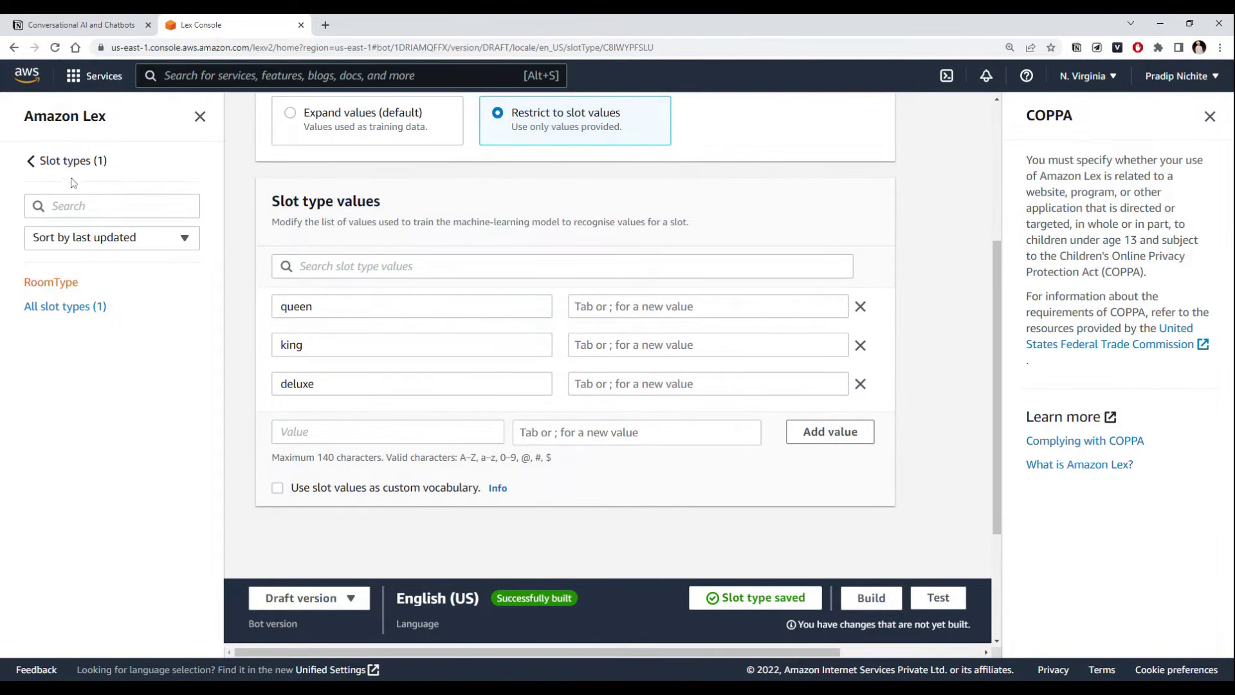
# - Return to the BookHotel intent and open its fulfilment advanced options from the end of the conversation flow
pyautogui.click(33, 162)
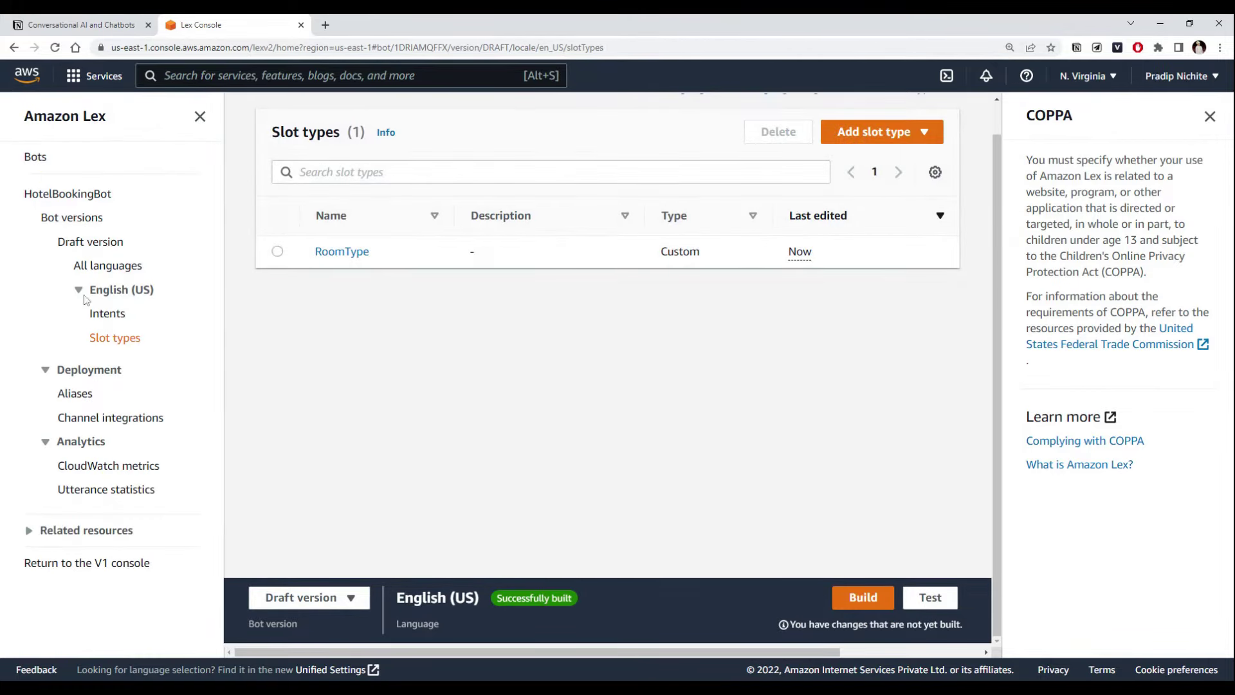
pyautogui.click(114, 315)
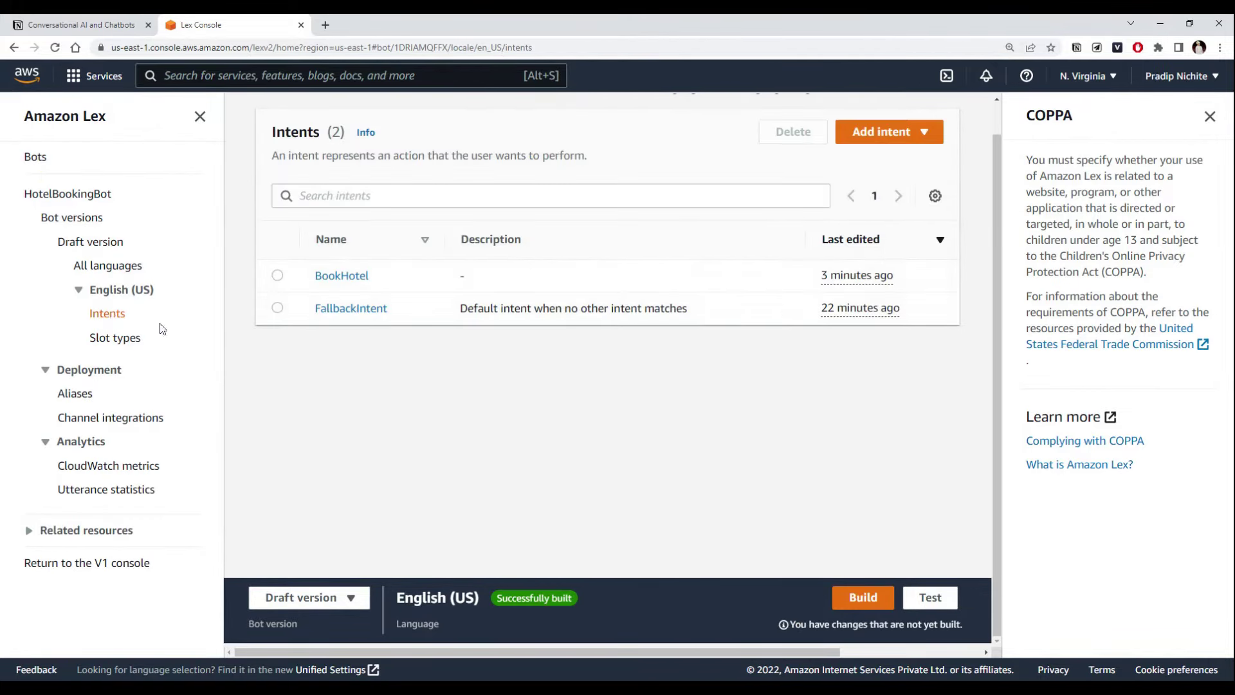
pyautogui.click(335, 280)
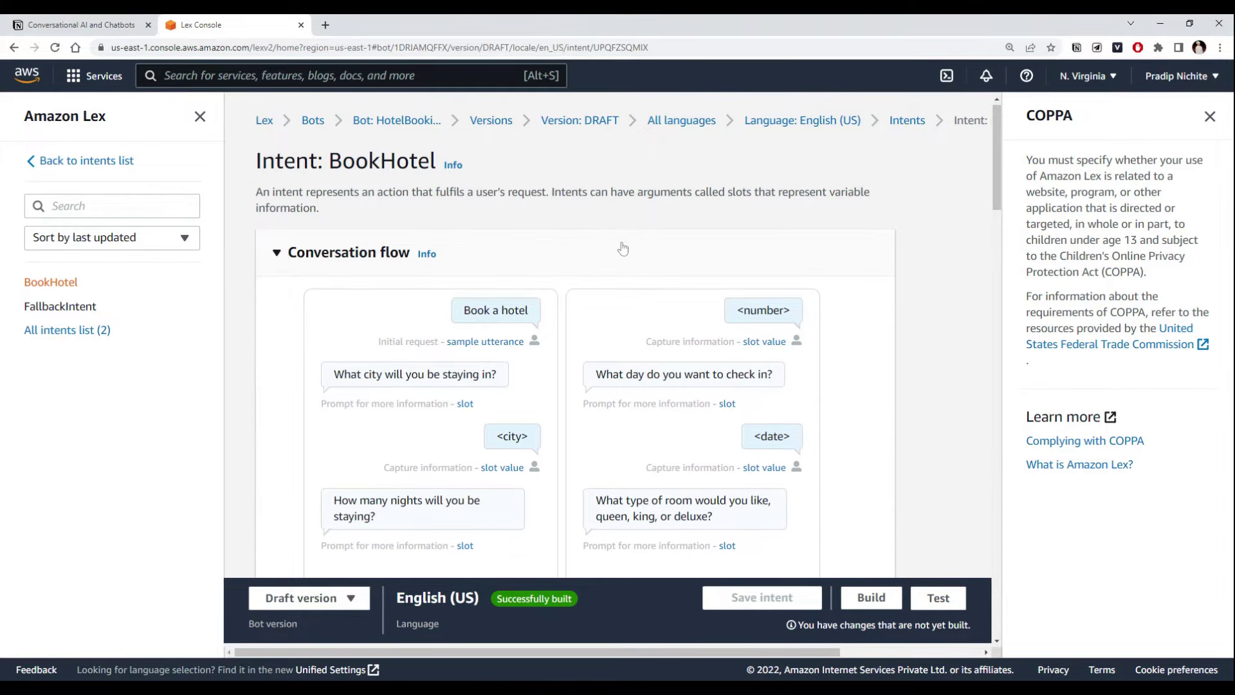
pyautogui.scroll(-2, 621, 254)
pyautogui.click(830, 492)
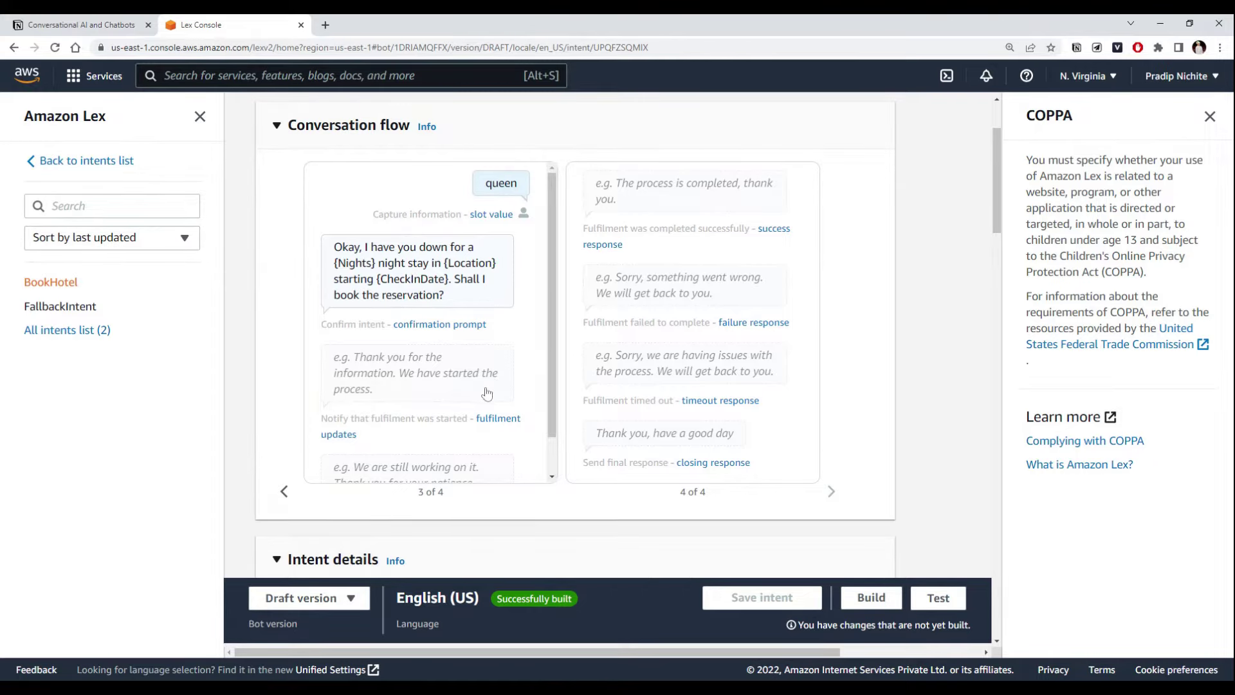
pyautogui.click(415, 374)
pyautogui.click(360, 417)
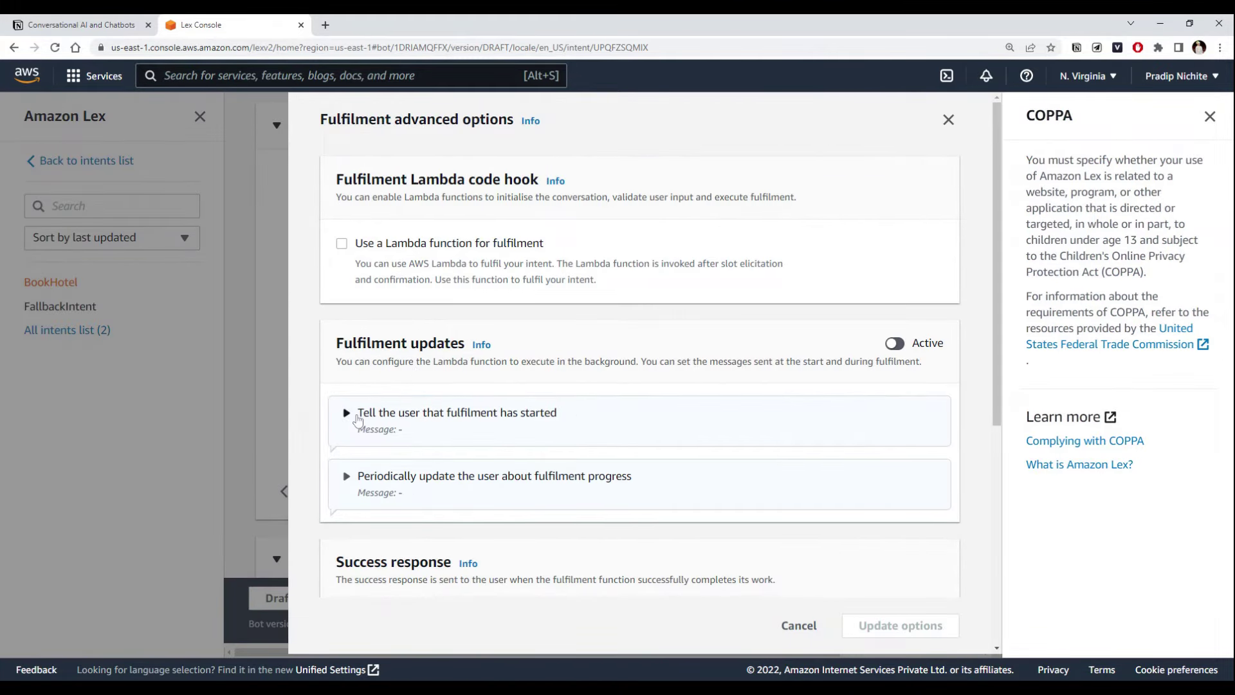
# - Examine the Lambda code hook, fulfilment updates and response sections, including the fulfilment-started message settings
pyautogui.scroll(2, 361, 335)
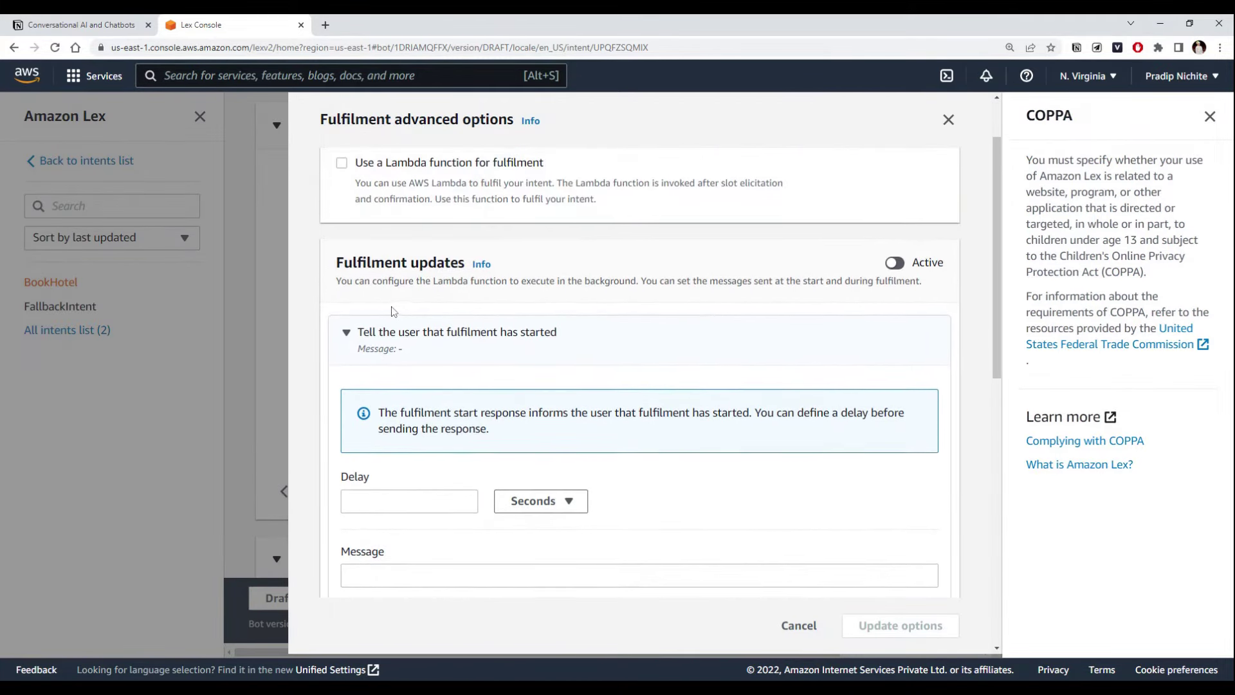
pyautogui.click(359, 336)
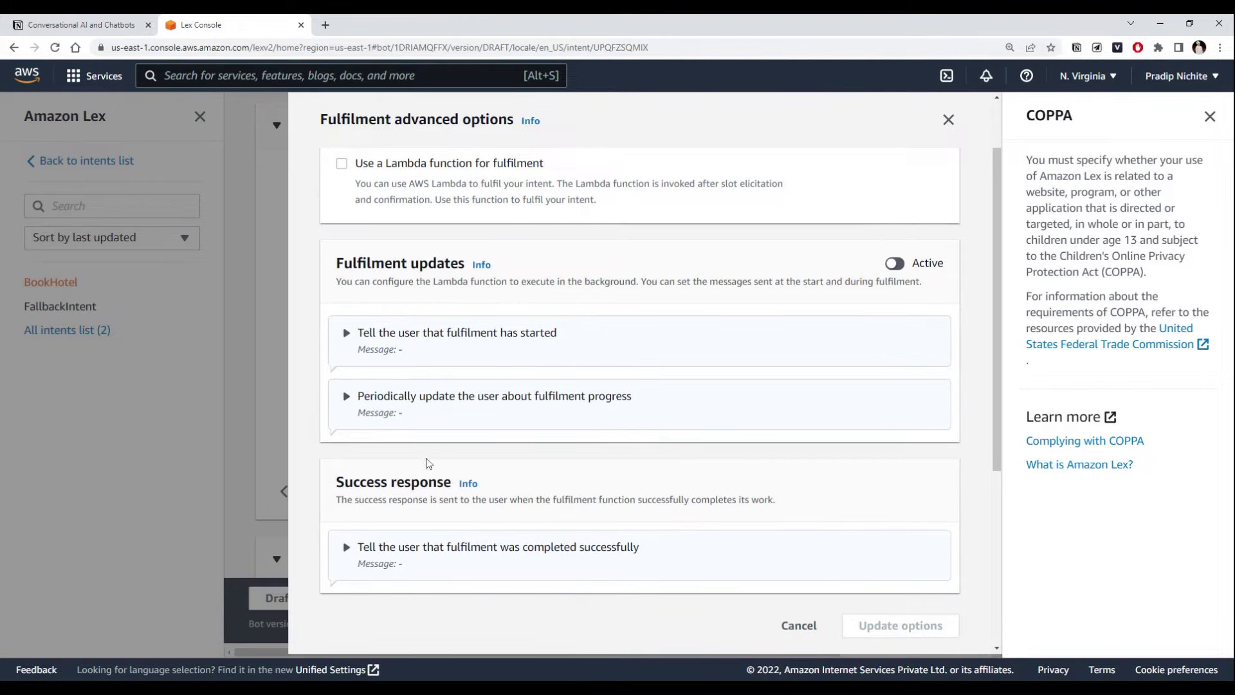
pyautogui.scroll(-1, 415, 385)
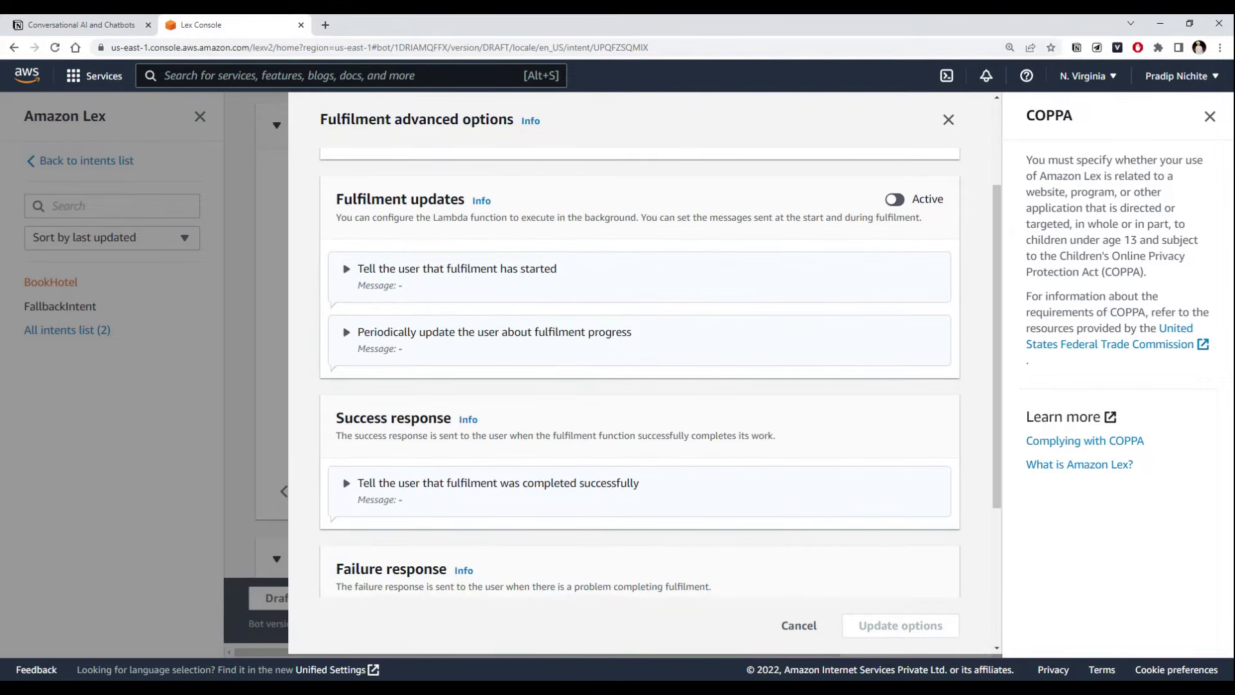
pyautogui.scroll(2, 462, 278)
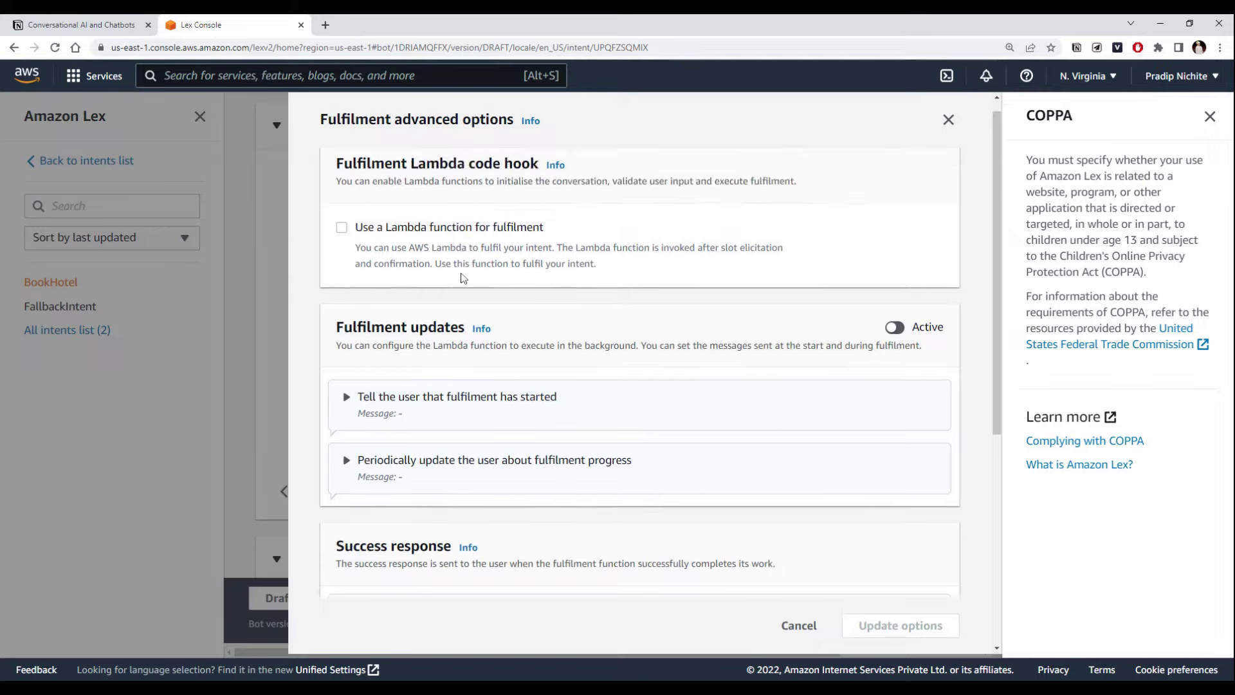
pyautogui.scroll(-1, 453, 290)
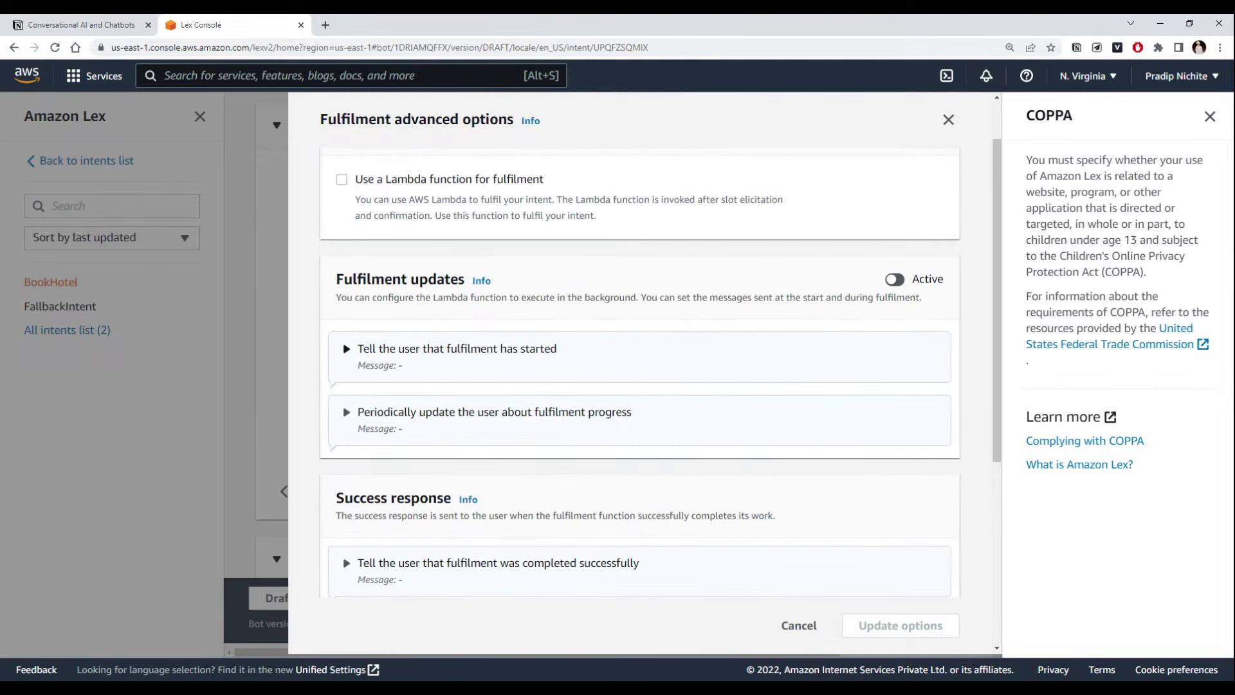
pyautogui.moveTo(518, 348); pyautogui.dragTo(558, 348)
pyautogui.scroll(-2, 553, 321)
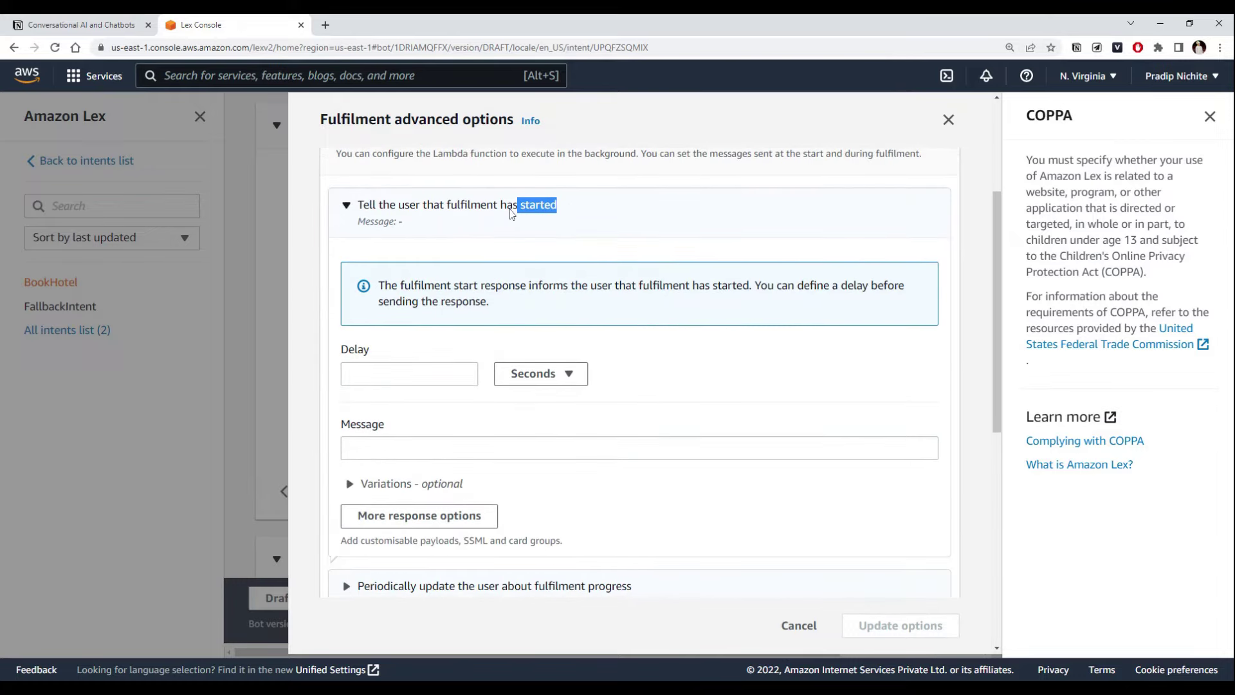
pyautogui.click(512, 213)
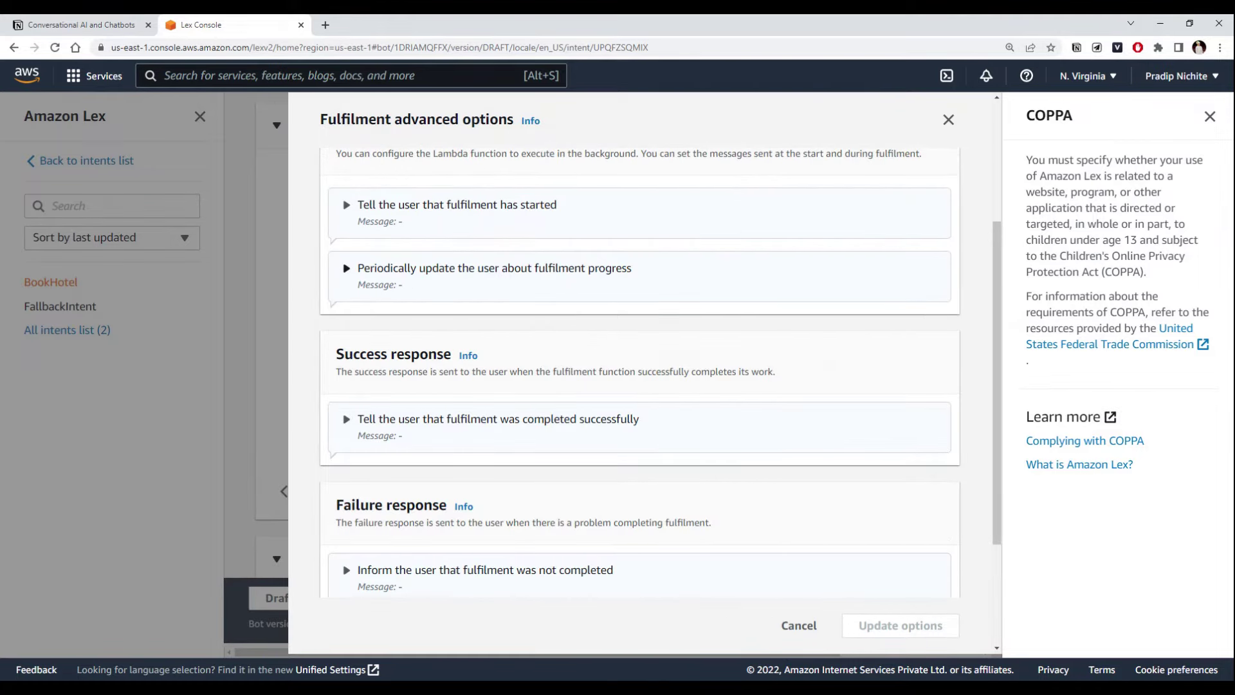
# - Set the fulfilment success response message to "Thank You", leave its variations empty, and update the options
pyautogui.scroll(-1, 554, 361)
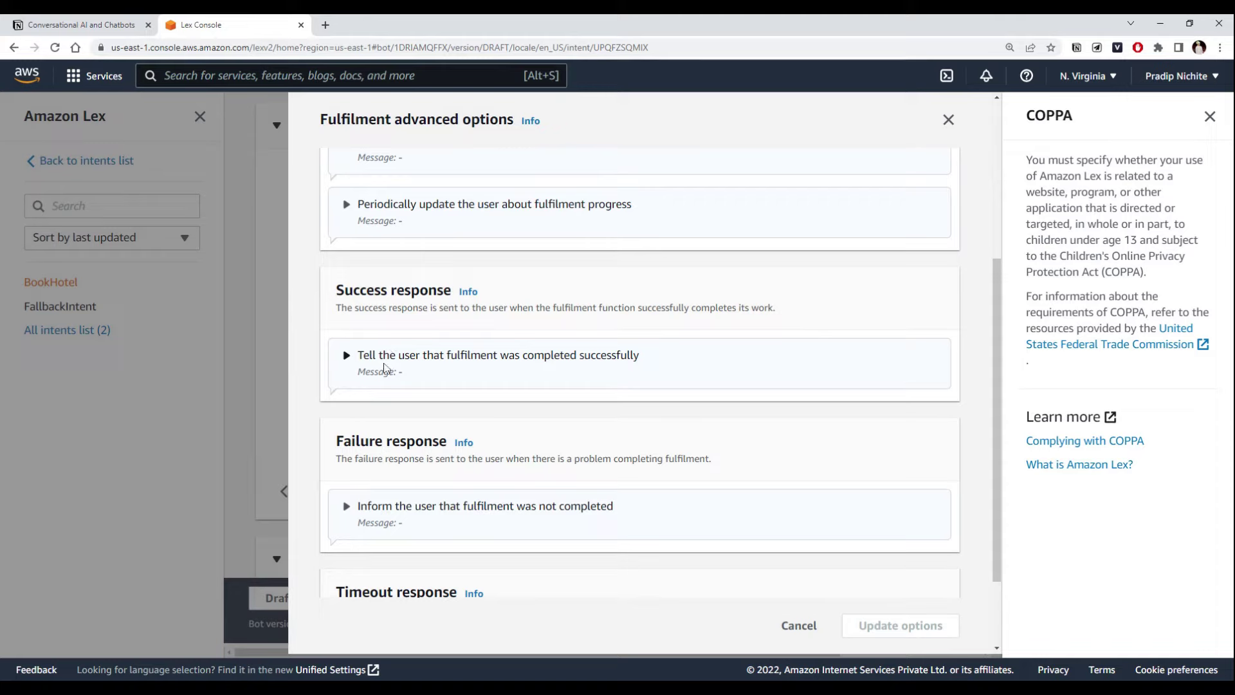
pyautogui.scroll(-1, 386, 363)
pyautogui.click(348, 291)
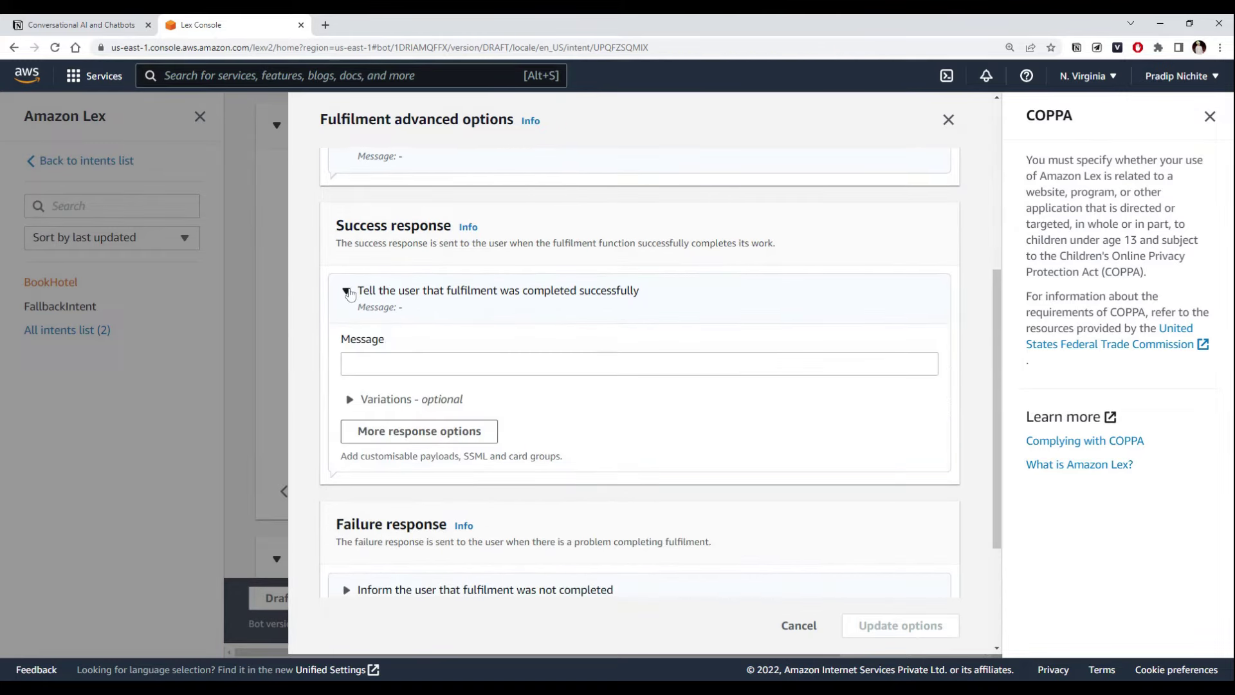
pyautogui.click(450, 364)
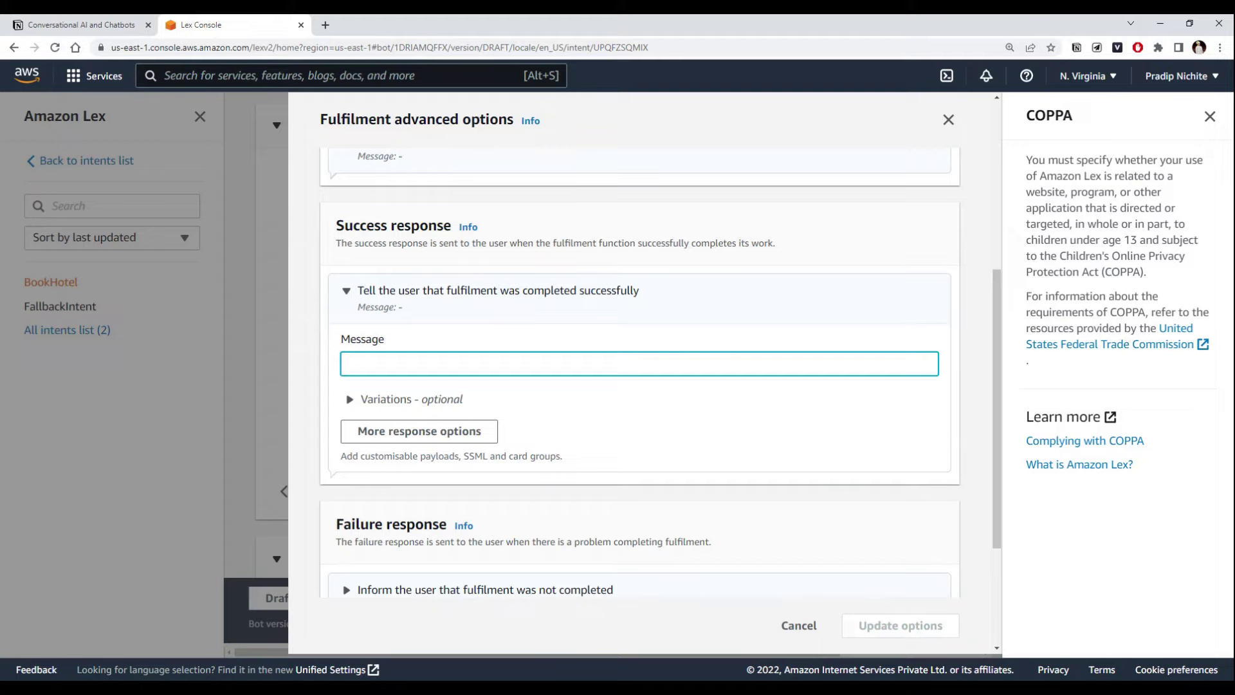
pyautogui.write('Thank')
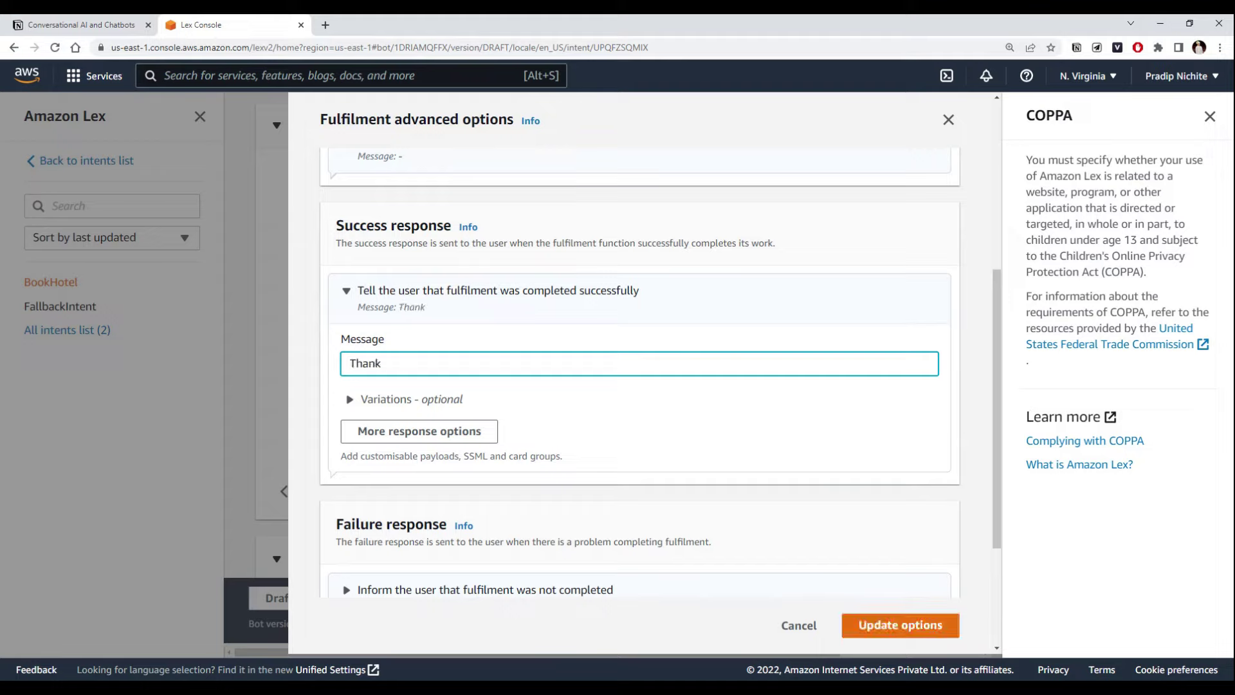
pyautogui.write(' You')
pyautogui.click(386, 399)
pyautogui.scroll(-1, 566, 394)
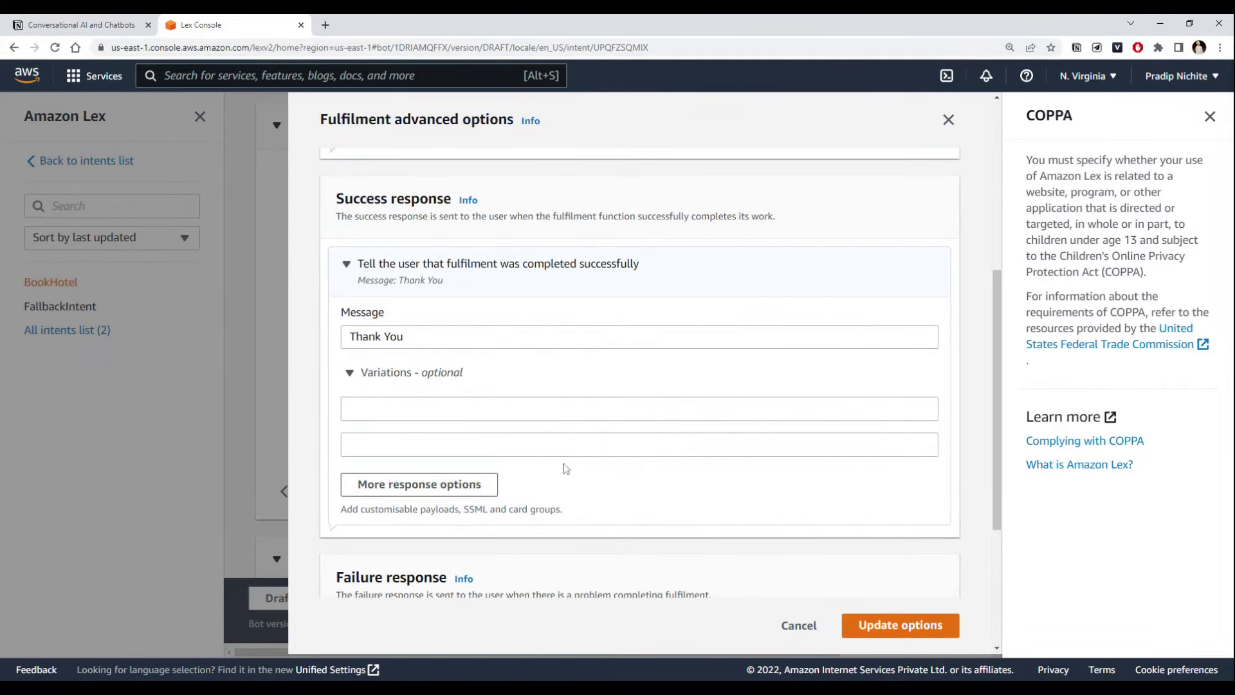
pyautogui.click(874, 633)
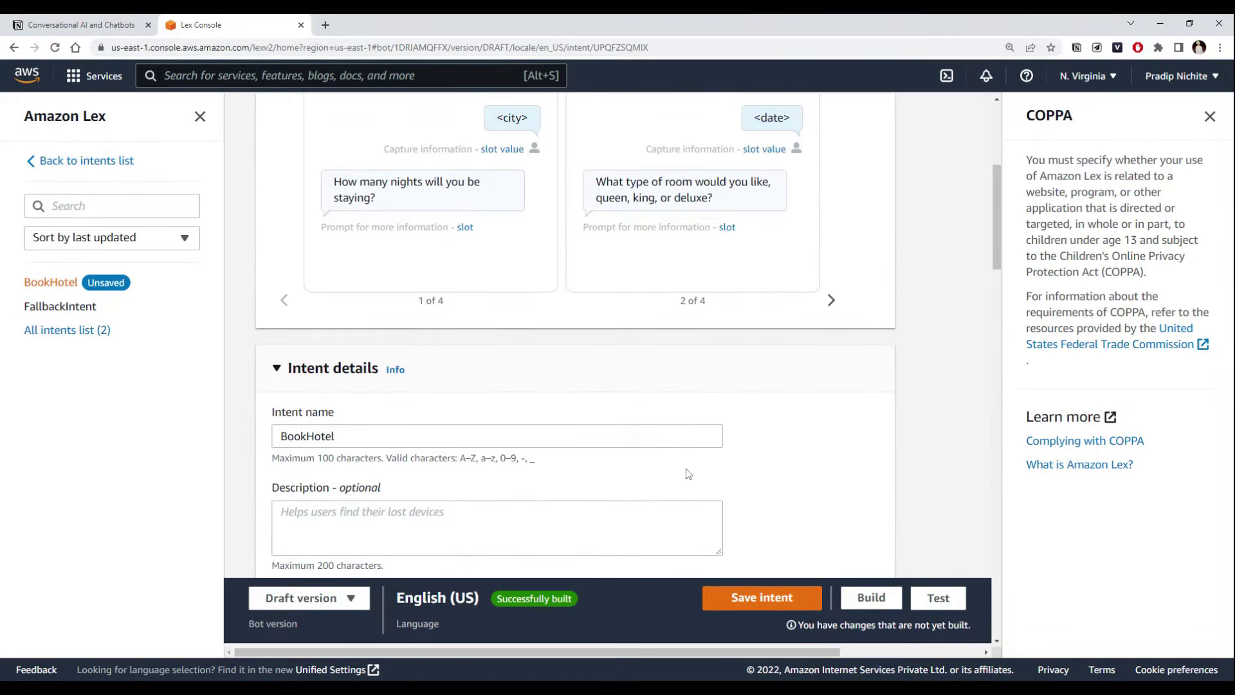
# - Check the Fulfilment section of the BookHotel intent, save the intent and build the bot
pyautogui.scroll(4, 688, 473)
pyautogui.scroll(-1, 684, 472)
pyautogui.scroll(-12, 685, 471)
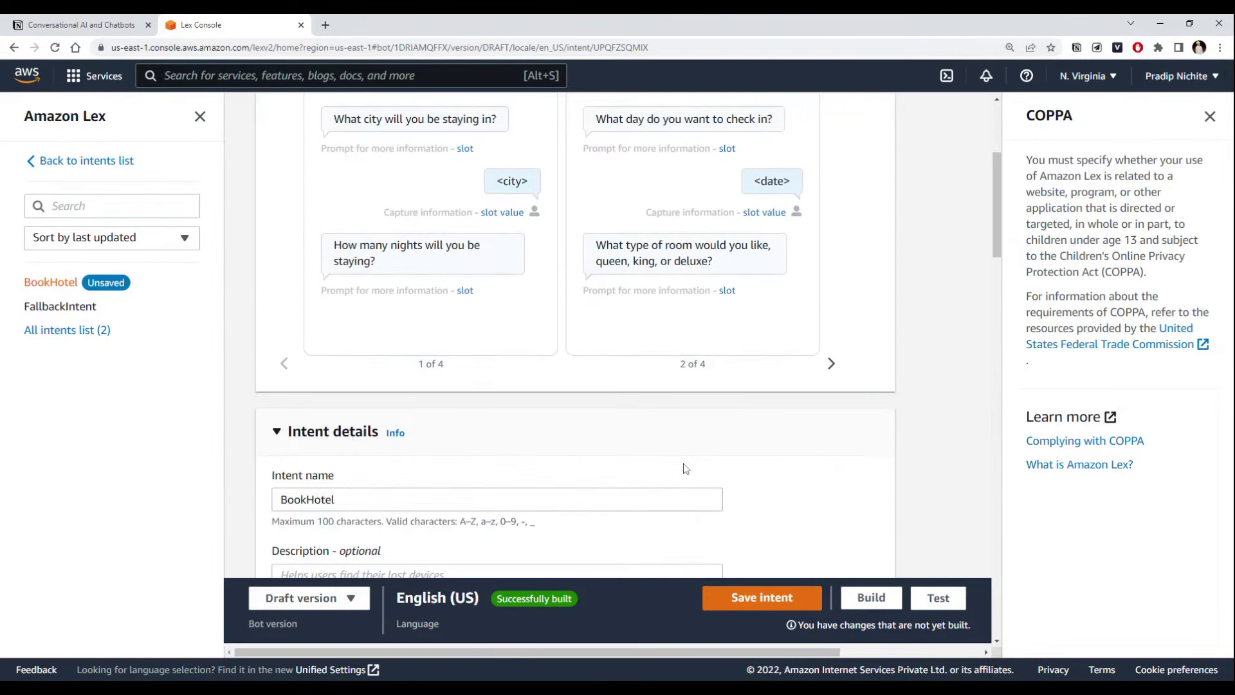
pyautogui.scroll(-10, 680, 482)
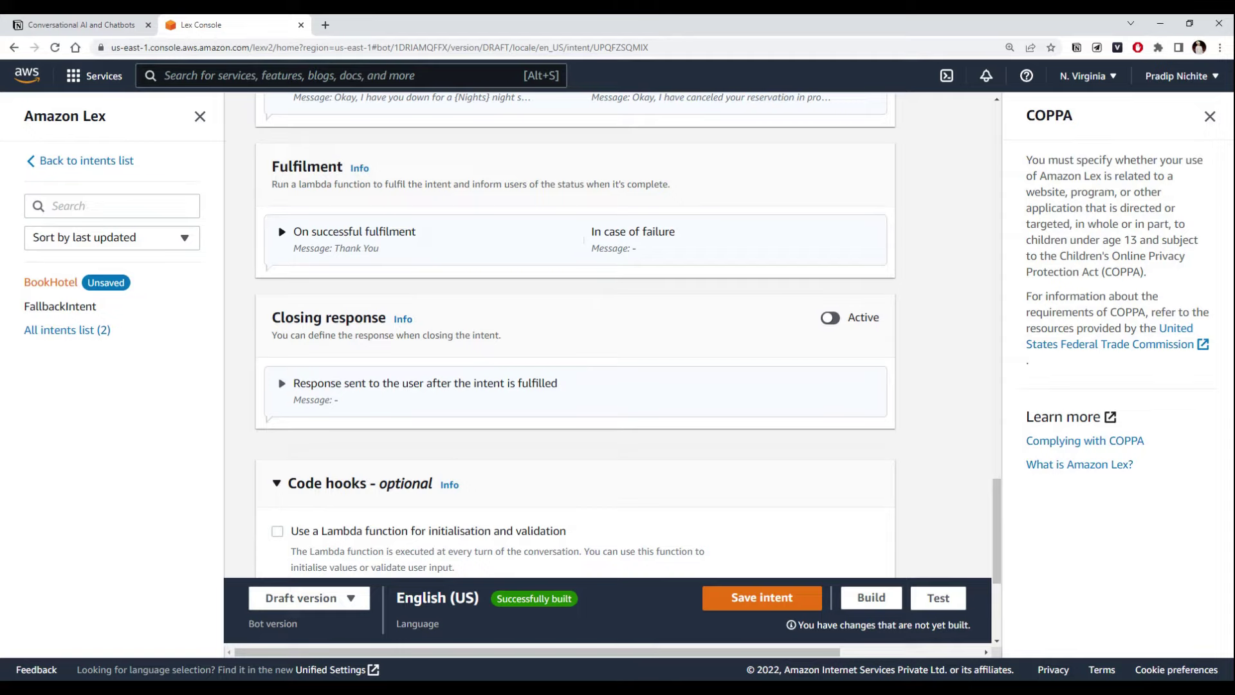
pyautogui.click(764, 598)
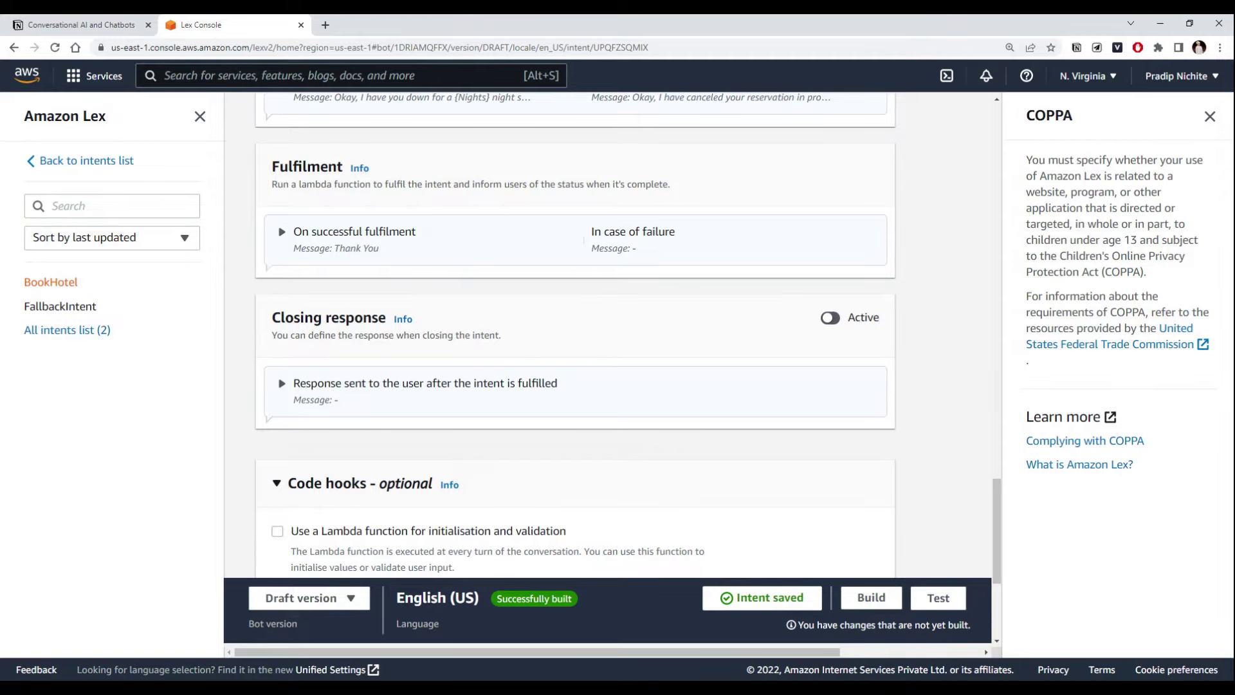
pyautogui.click(864, 598)
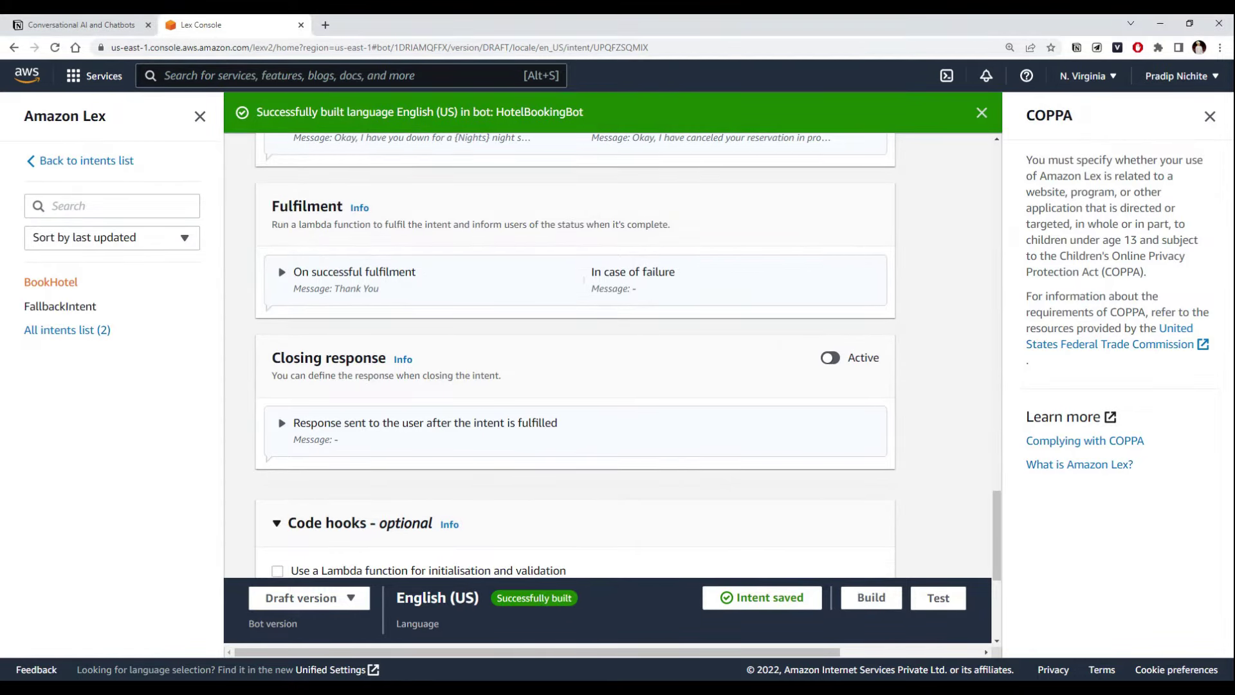
# - Open the draft version's test chat and start a booking with the message "book hotel"
pyautogui.scroll(1, 360, 154)
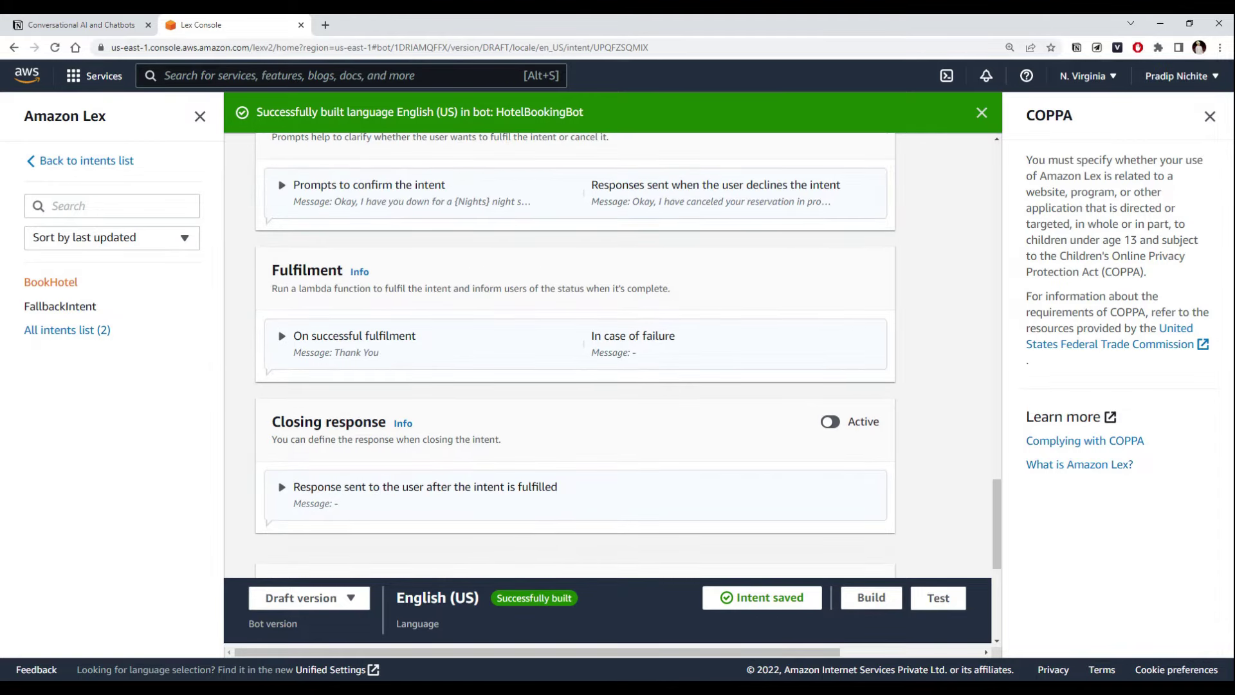
pyautogui.click(942, 600)
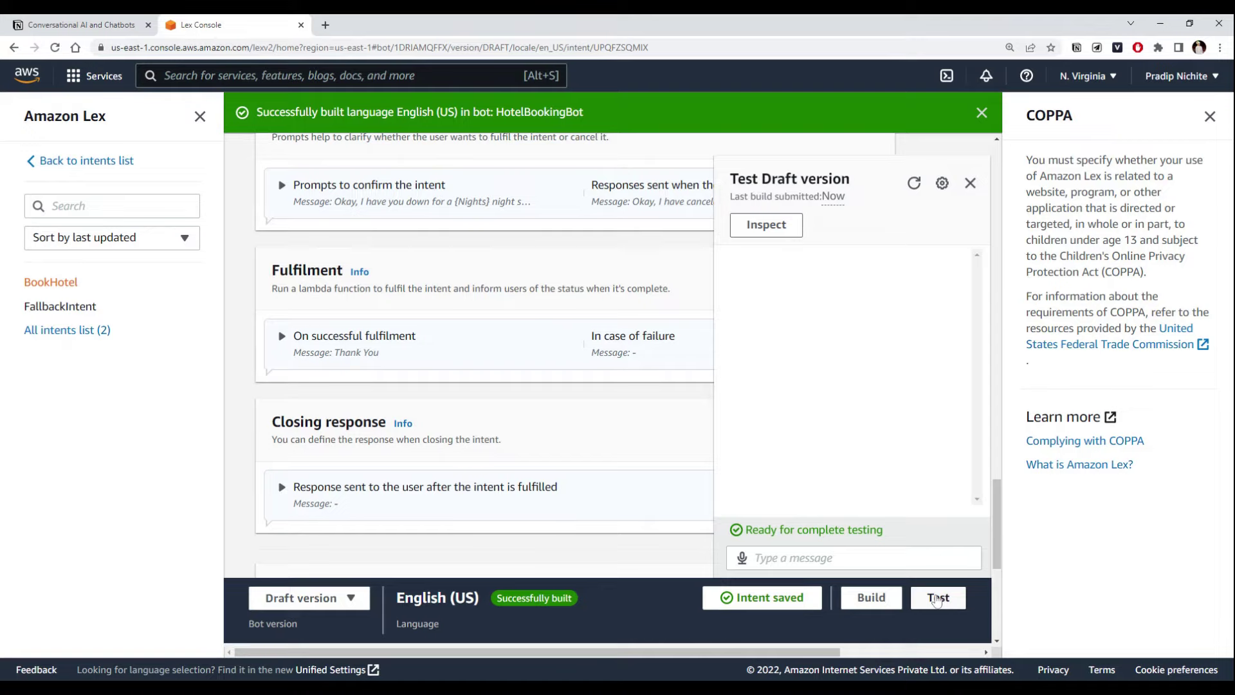
pyautogui.click(856, 557)
pyautogui.write('book')
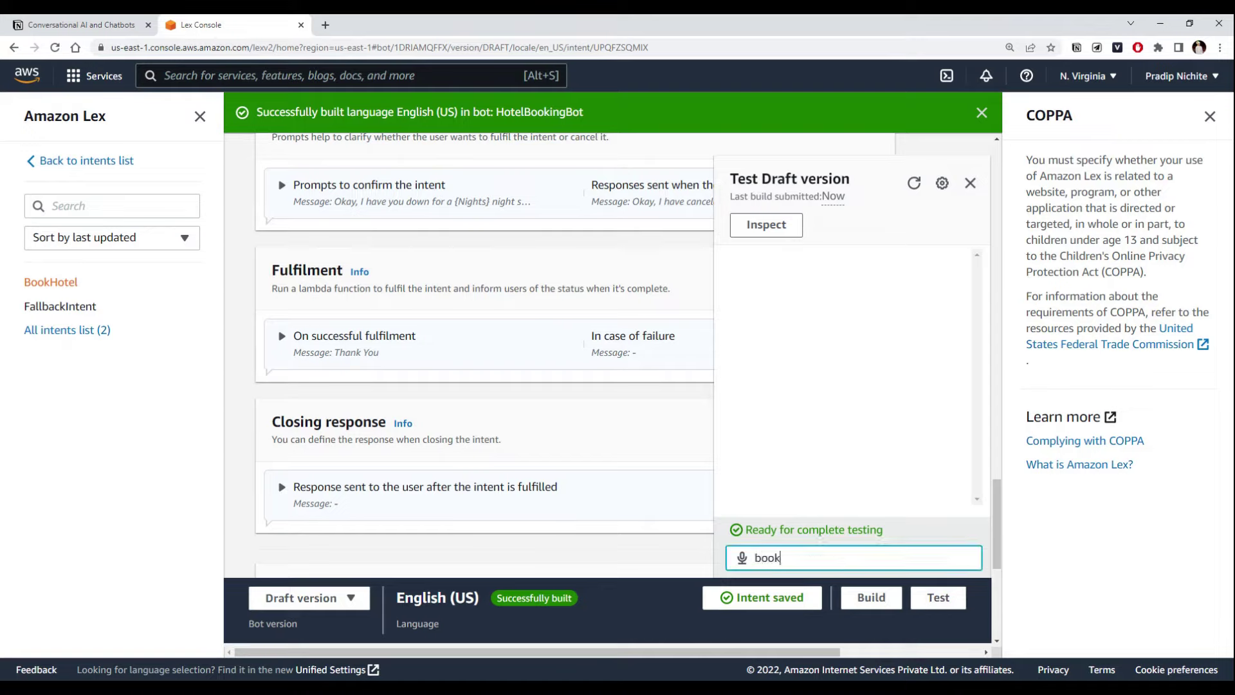
pyautogui.write(' hotel')
pyautogui.press('Return')
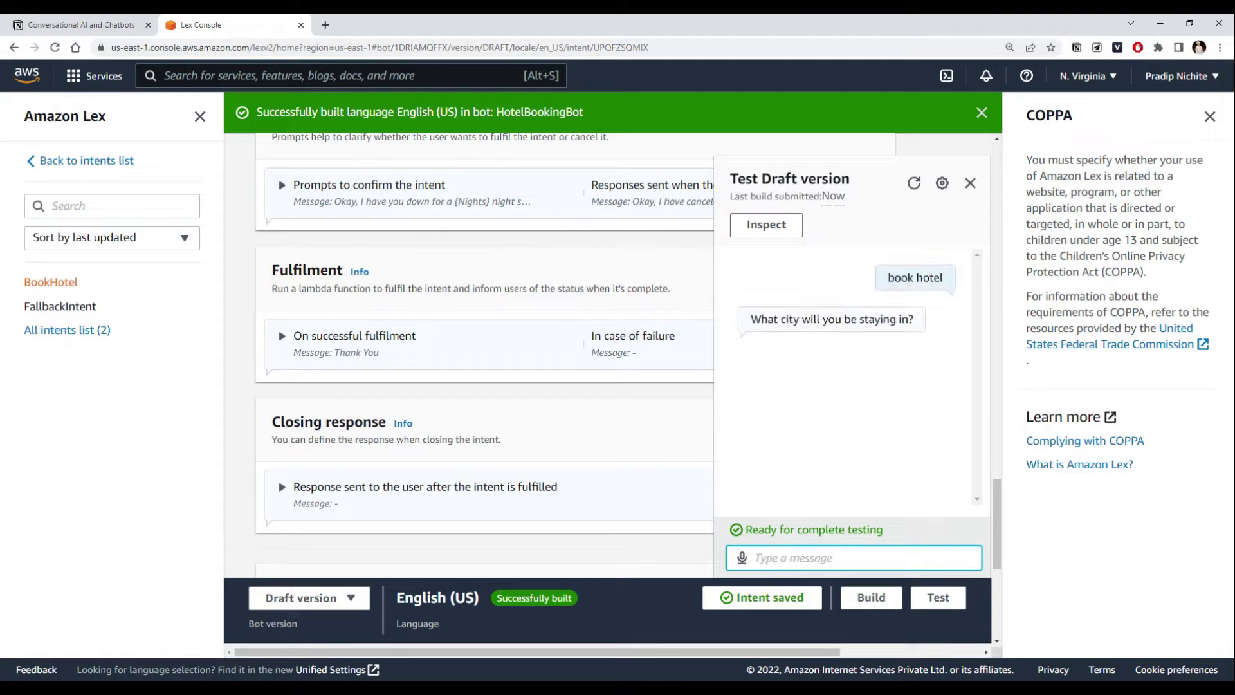
# - Answer the bot's city question with Mumbai
pyautogui.write('Mumabi')
pyautogui.press('BackSpace')
pyautogui.press('BackSpace')
pyautogui.press('BackSpace')
pyautogui.write('bai')
pyautogui.press('Return')
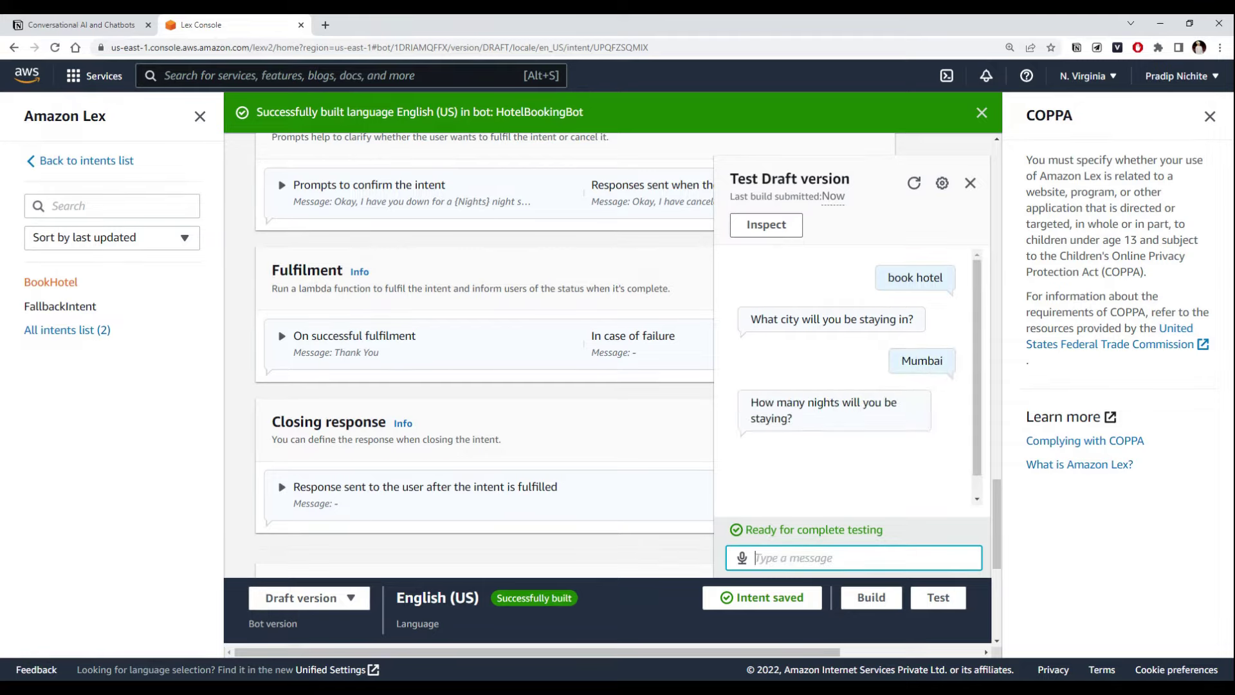
# - Give 3 as the number of nights and 2022-07-25 as the check-in date in the test chat
pyautogui.write('3')
pyautogui.press('Return')
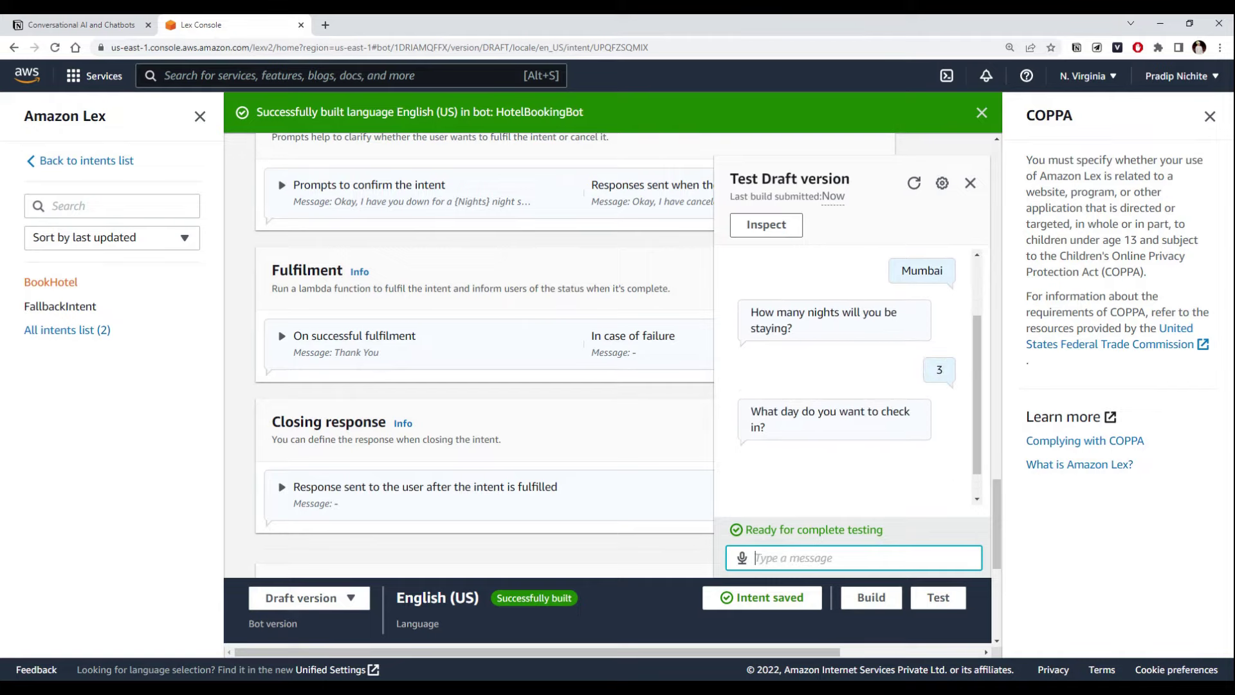
pyautogui.write('2022')
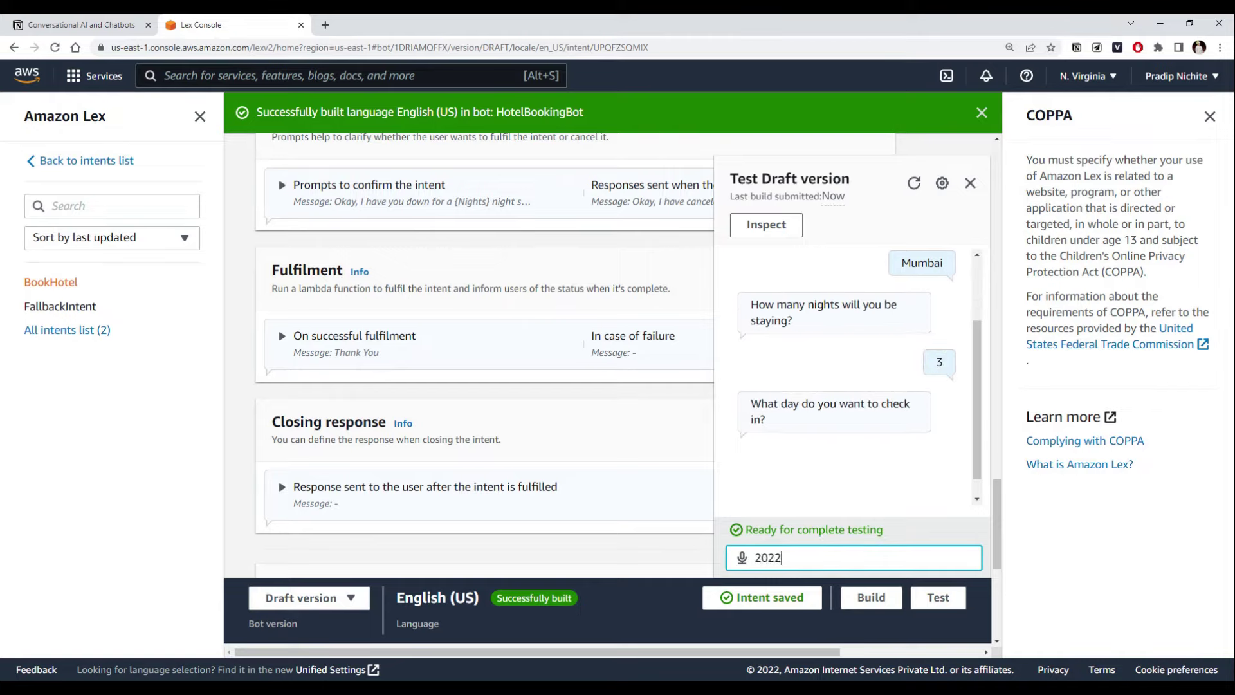
pyautogui.write('-07-25')
pyautogui.press('Return')
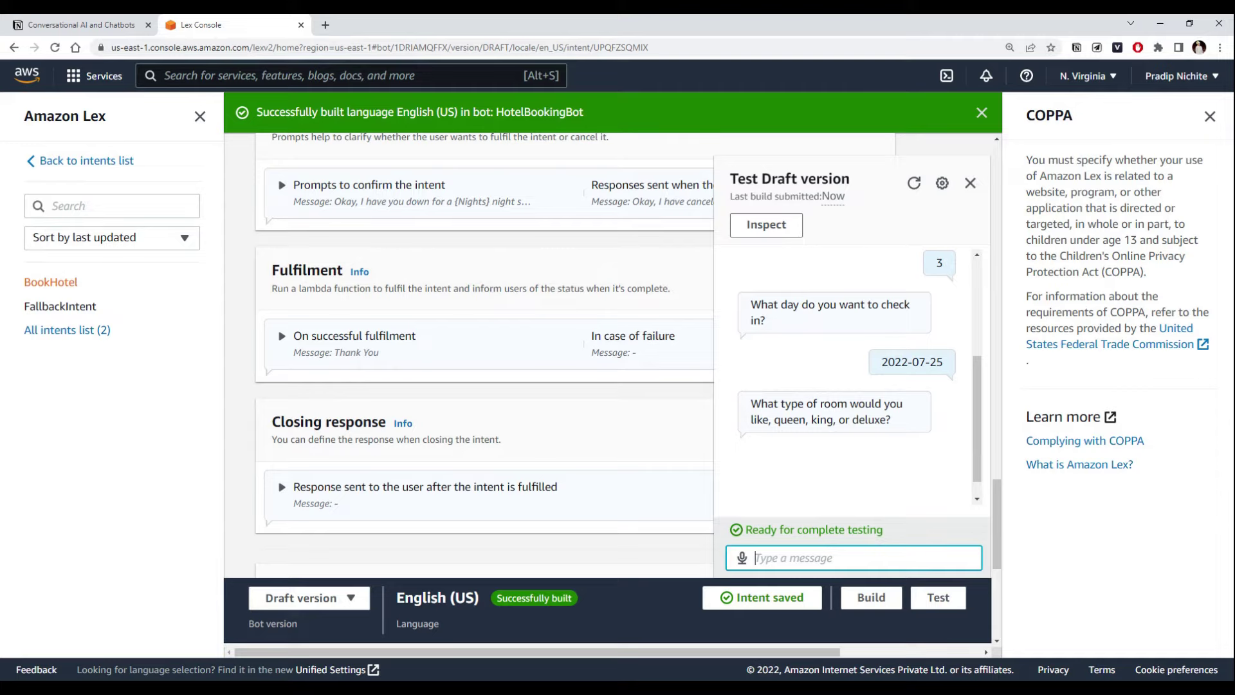
# - Test the room type restriction by answering with the invalid value "abc", and give "deluxe" when asked again
pyautogui.write('abc')
pyautogui.press('Return')
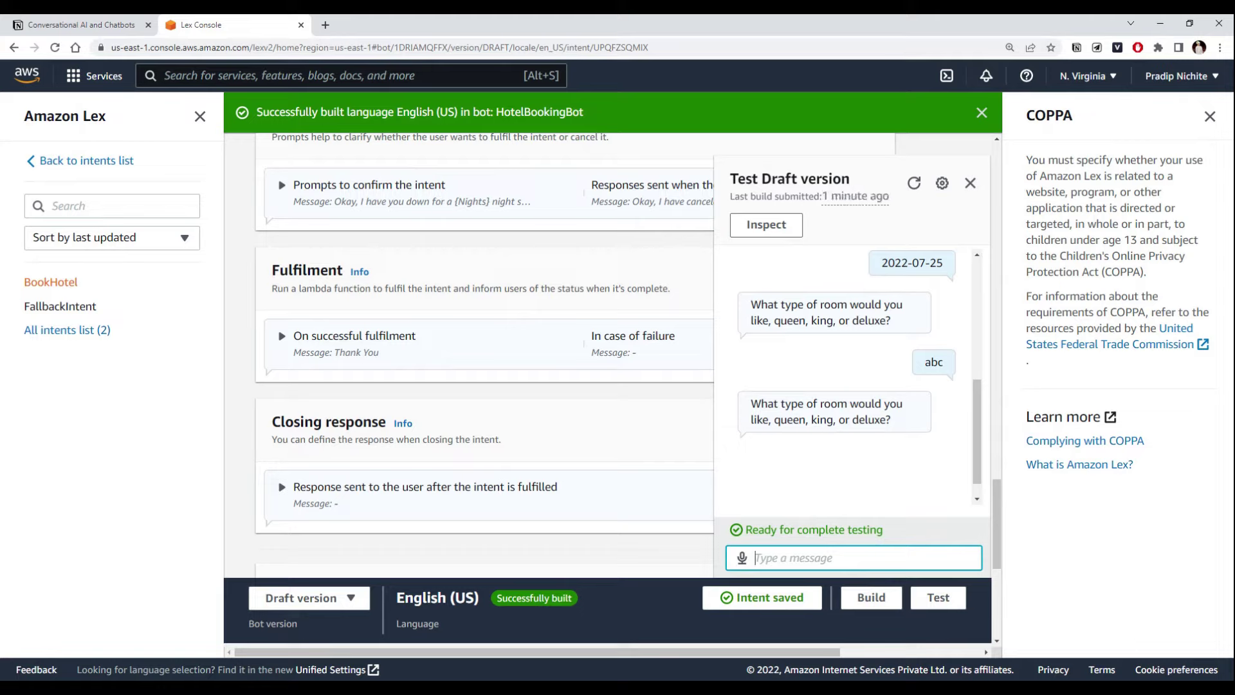
pyautogui.write('deluxe')
pyautogui.press('Return')
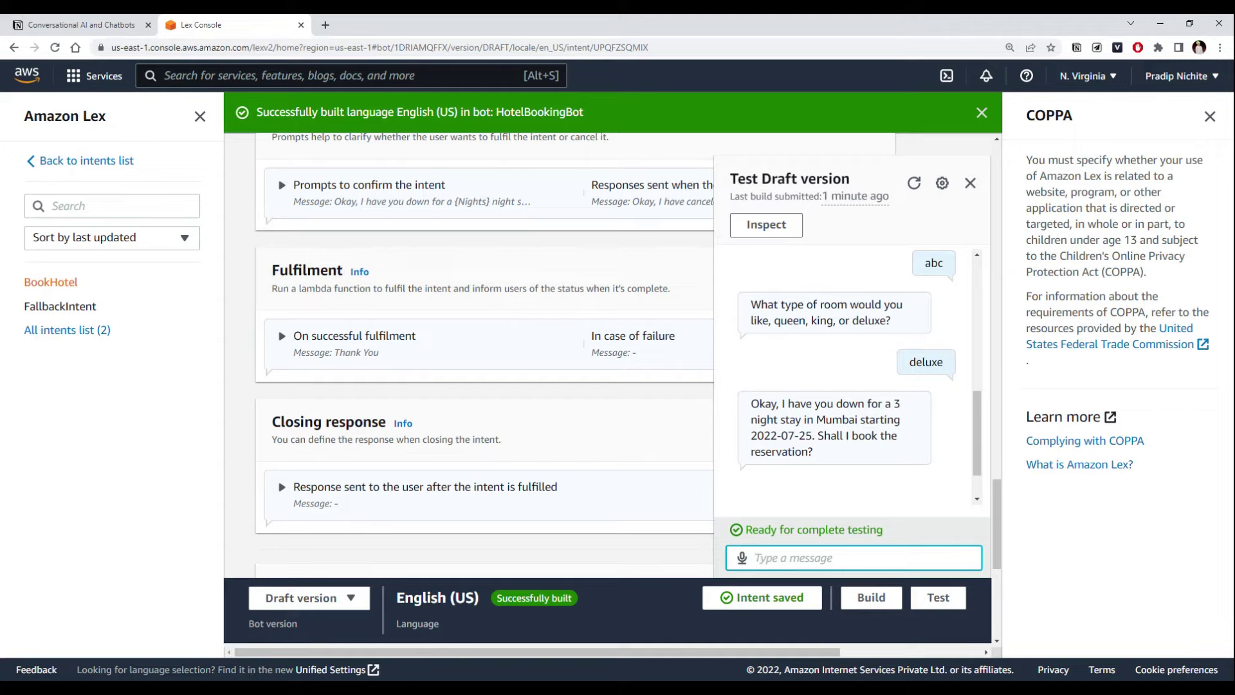
# - Read the bot's booking confirmation prompt and accept the reservation with "Yes"
pyautogui.moveTo(750, 403)
pyautogui.mouseDown()
pyautogui.moveTo(840, 421)
pyautogui.moveTo(821, 458)
pyautogui.moveTo(746, 404)
pyautogui.mouseUp()
pyautogui.click(821, 459)
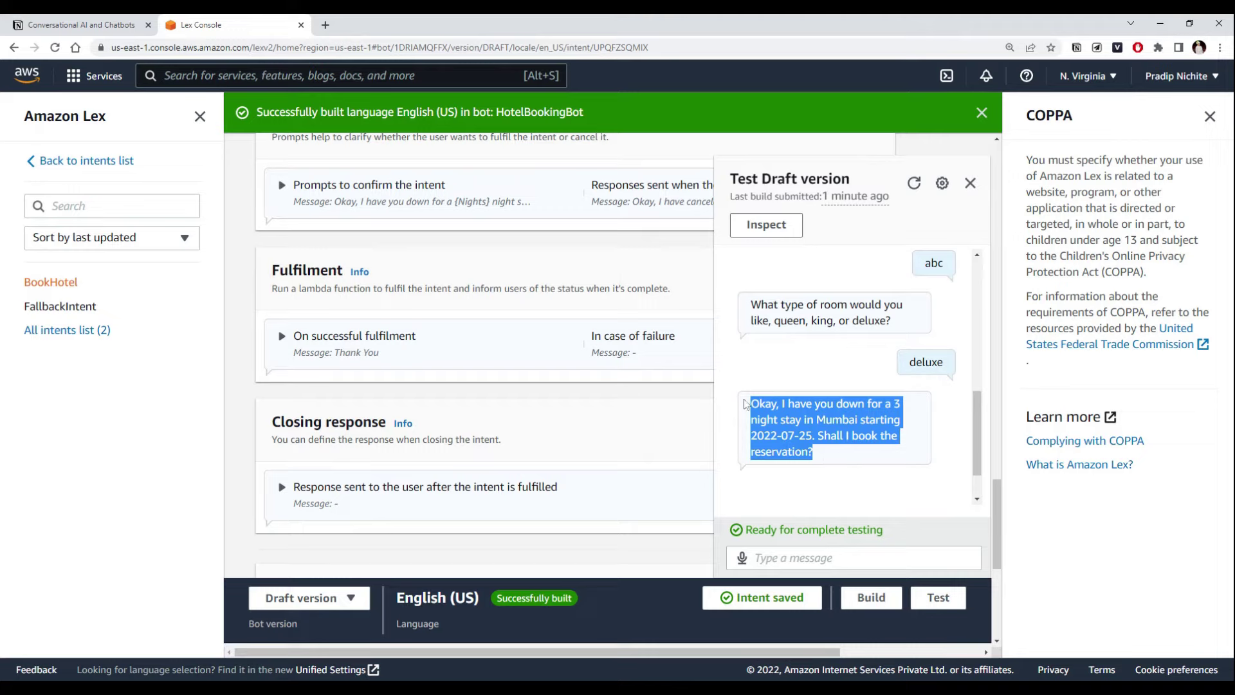
pyautogui.click(830, 386)
pyautogui.click(836, 558)
pyautogui.write('Yes')
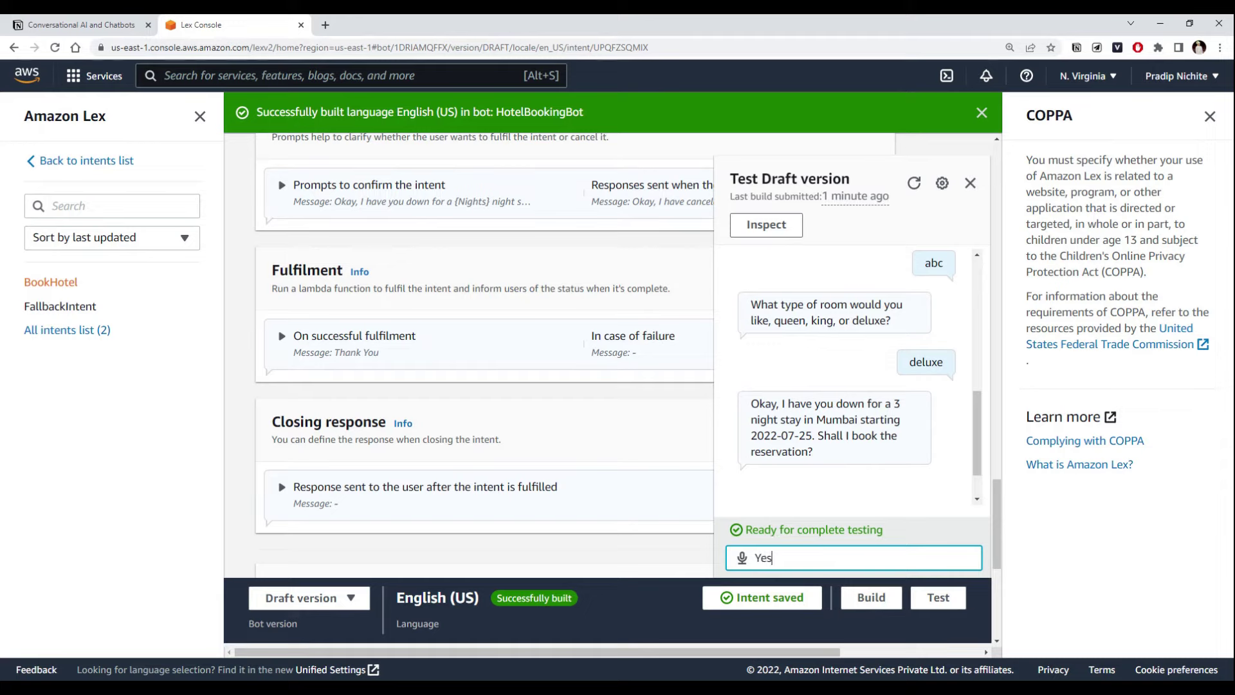
pyautogui.press('Return')
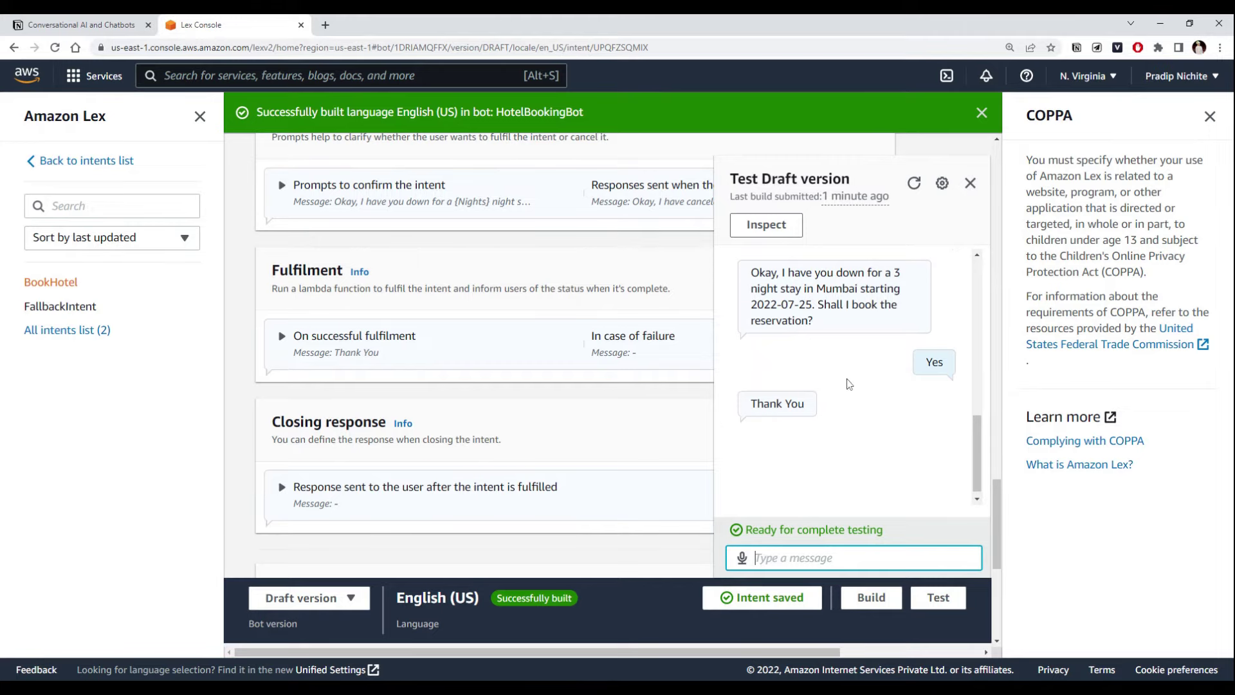
# - Review the whole test conversation alongside the BookHotel intent's details and sample utterances
pyautogui.scroll(5, 845, 383)
pyautogui.scroll(5, 845, 383)
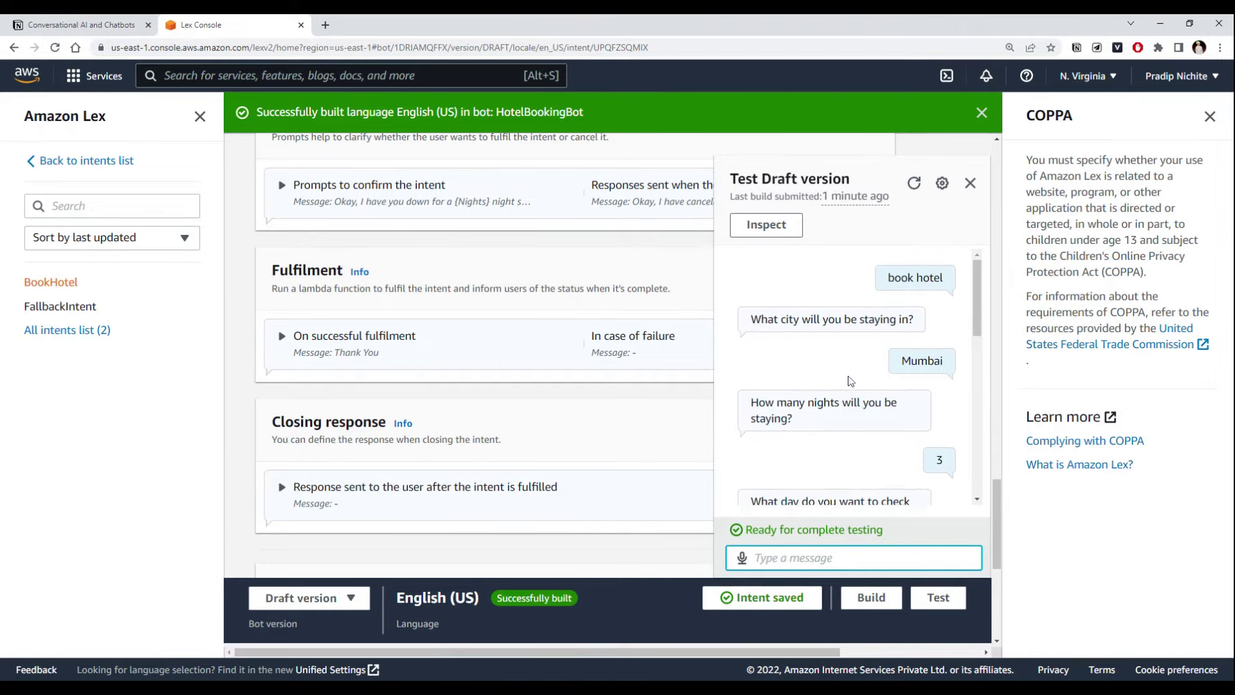
pyautogui.scroll(-10, 847, 360)
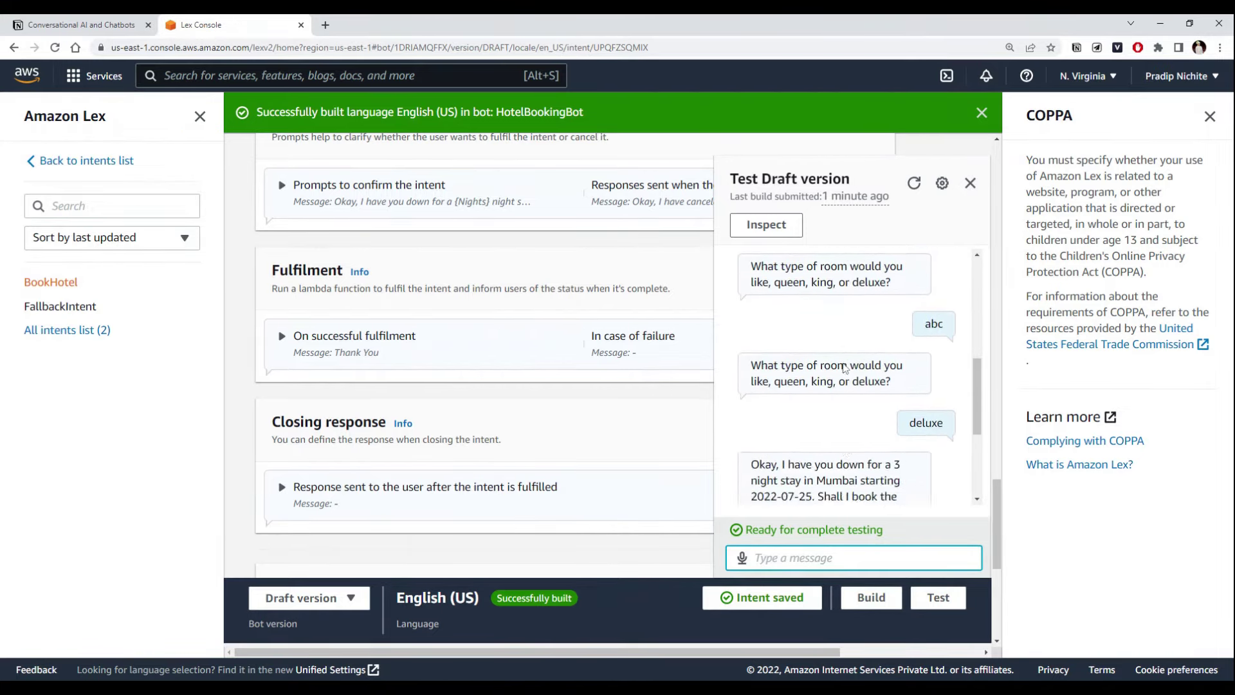
pyautogui.scroll(4, 843, 384)
pyautogui.scroll(10, 843, 384)
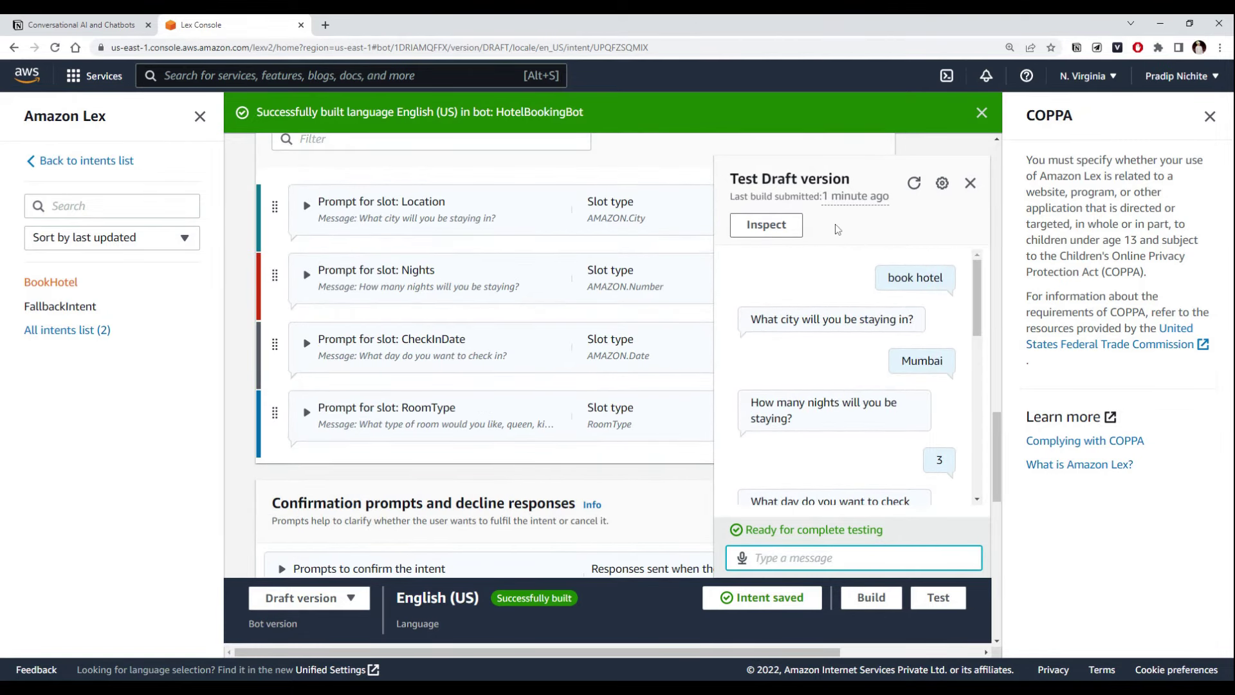
pyautogui.click(838, 148)
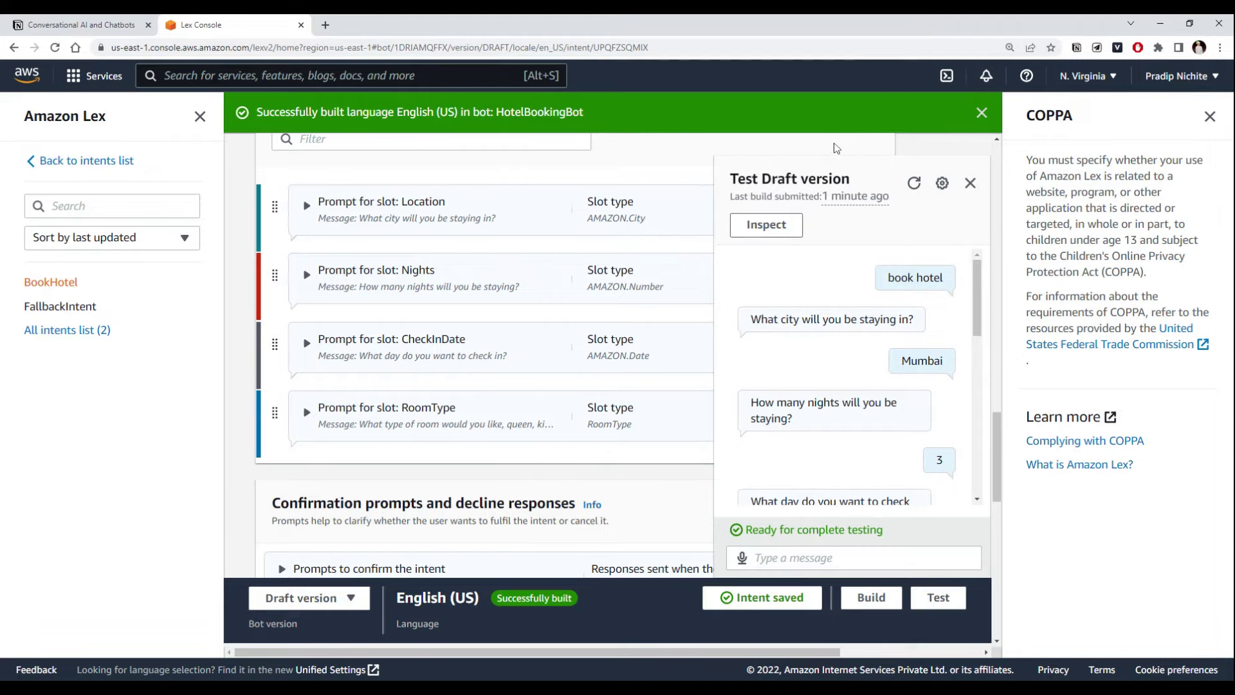
pyautogui.scroll(2, 501, 242)
pyautogui.scroll(15, 502, 242)
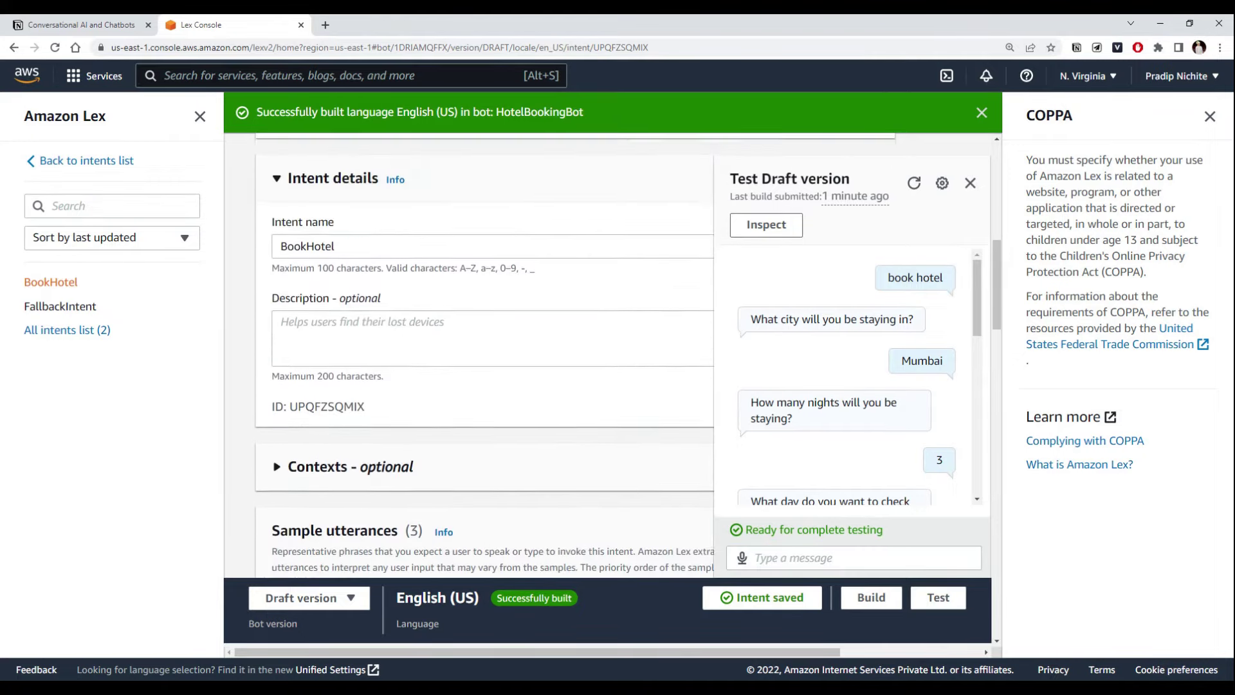
pyautogui.scroll(-7, 450, 245)
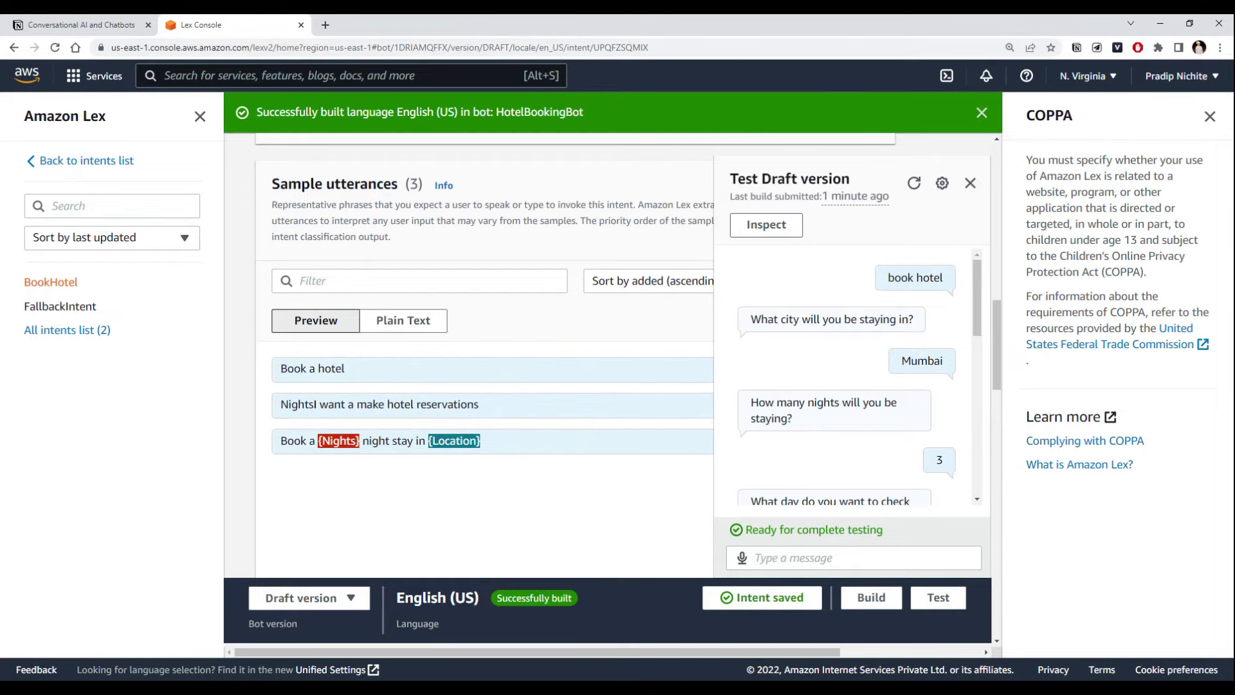
pyautogui.scroll(2, 363, 242)
pyautogui.scroll(-2, 380, 273)
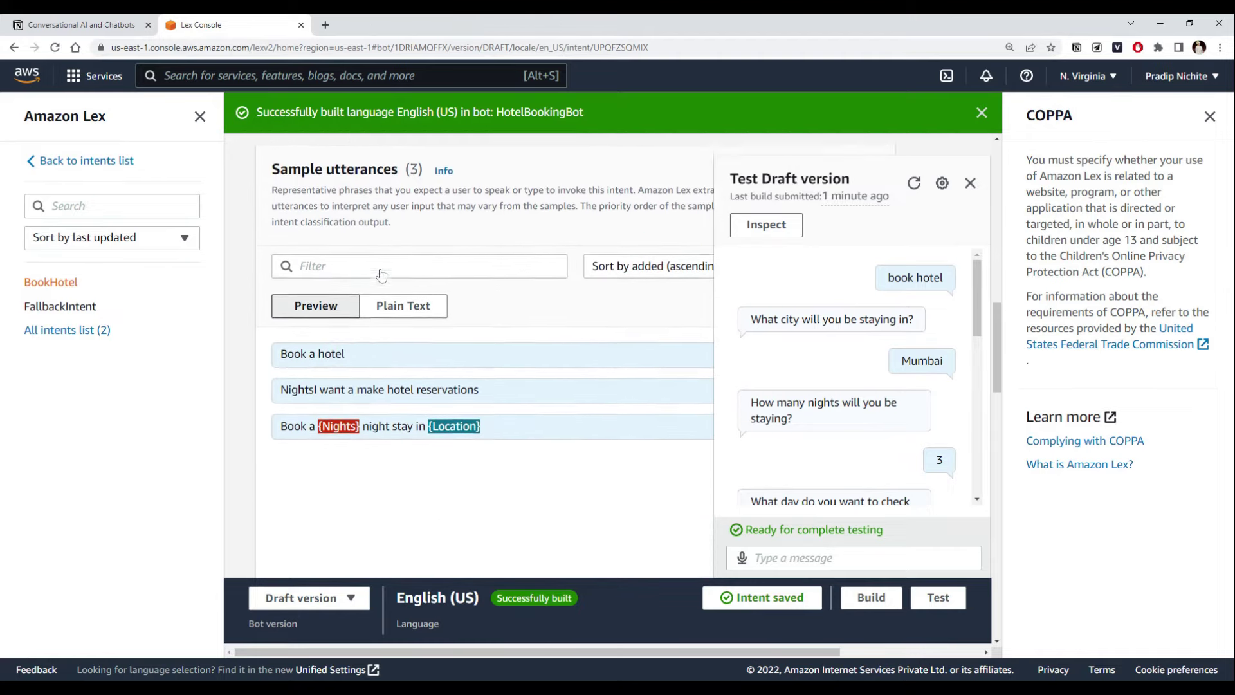
pyautogui.scroll(5, 381, 274)
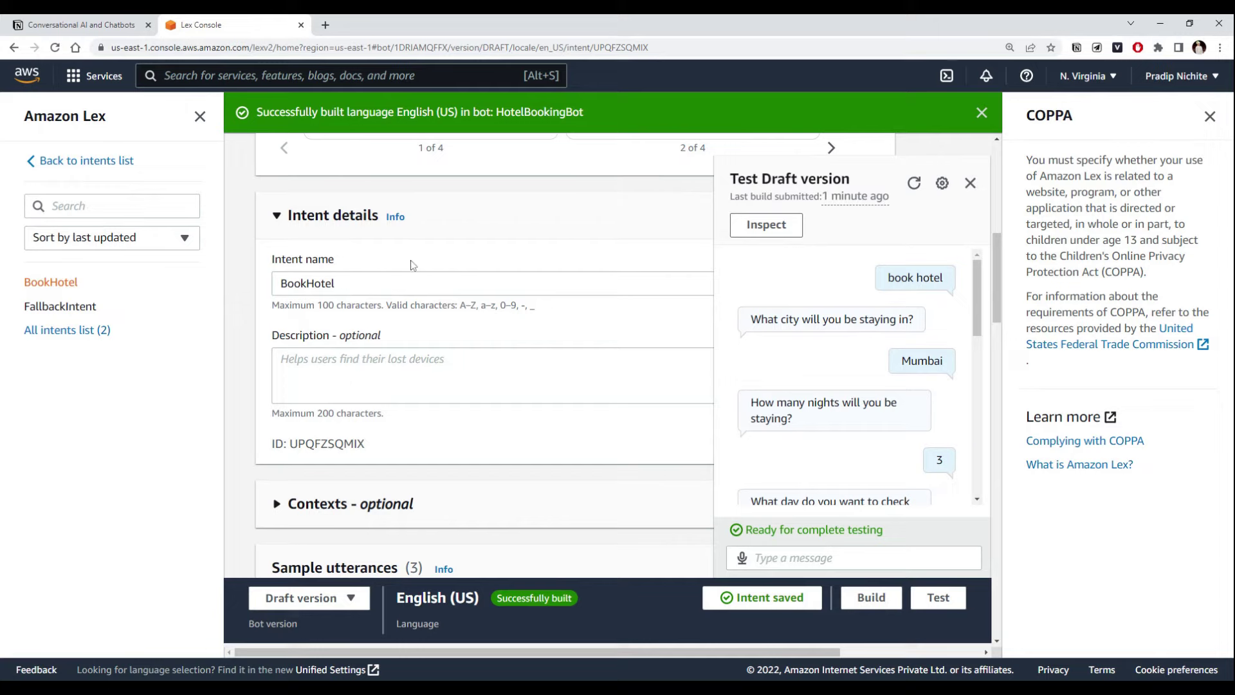
# - Expand the Location slot in the intent's slot list and examine its prompt text
pyautogui.scroll(-6, 412, 265)
pyautogui.scroll(-8, 410, 309)
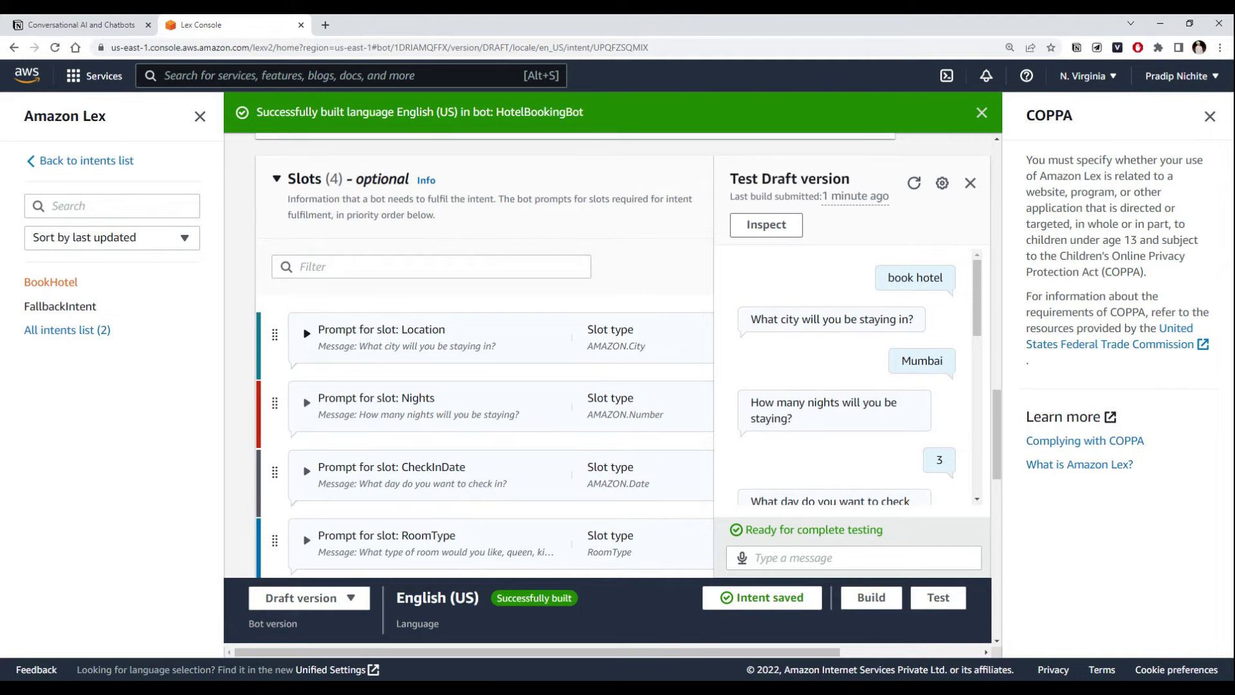
pyautogui.scroll(-1, 306, 334)
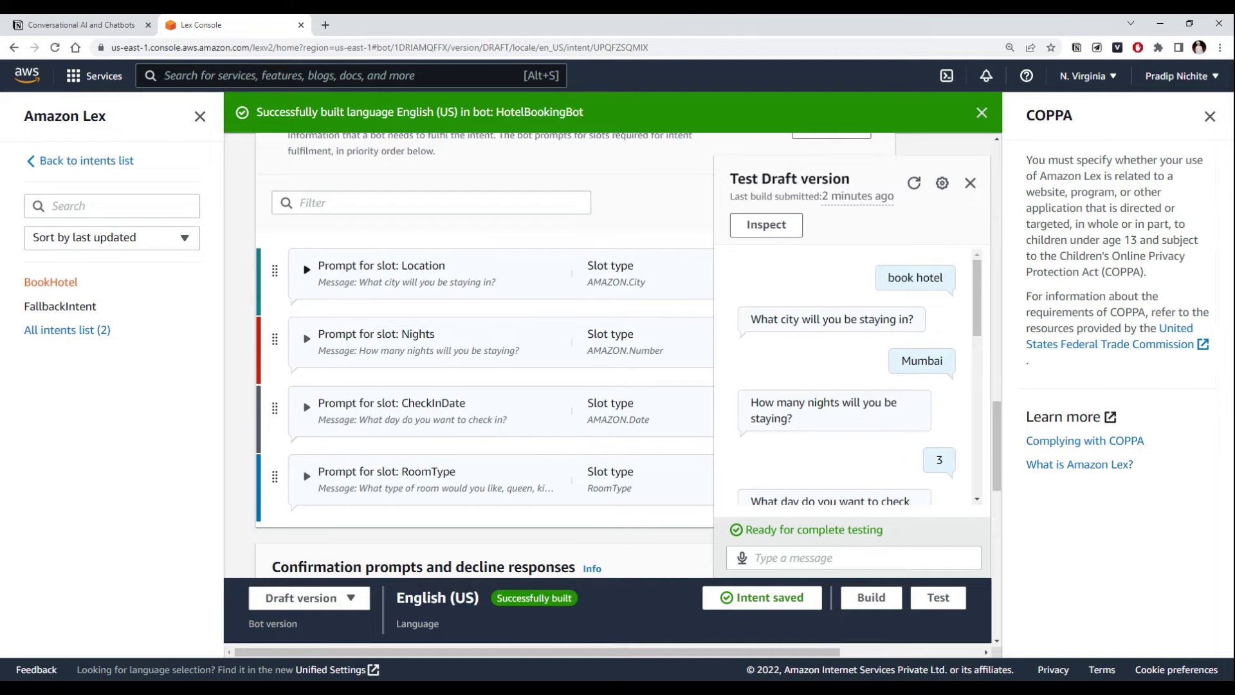
pyautogui.click(346, 276)
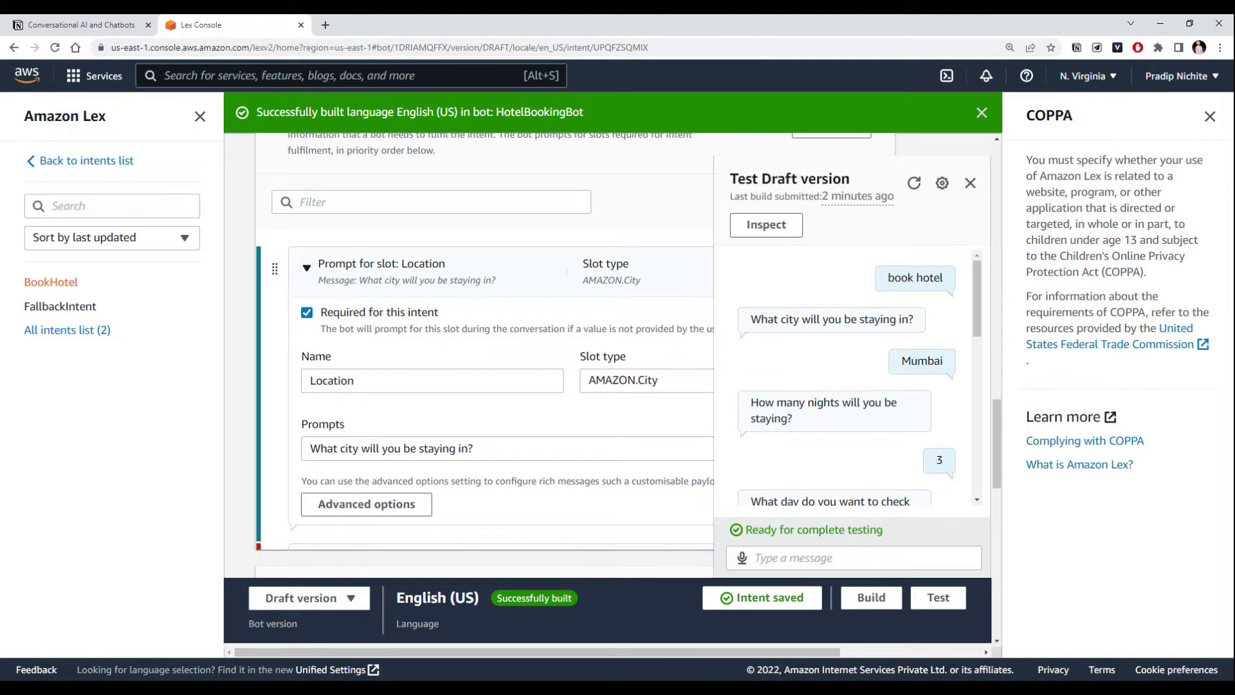
pyautogui.moveTo(475, 449); pyautogui.dragTo(308, 448)
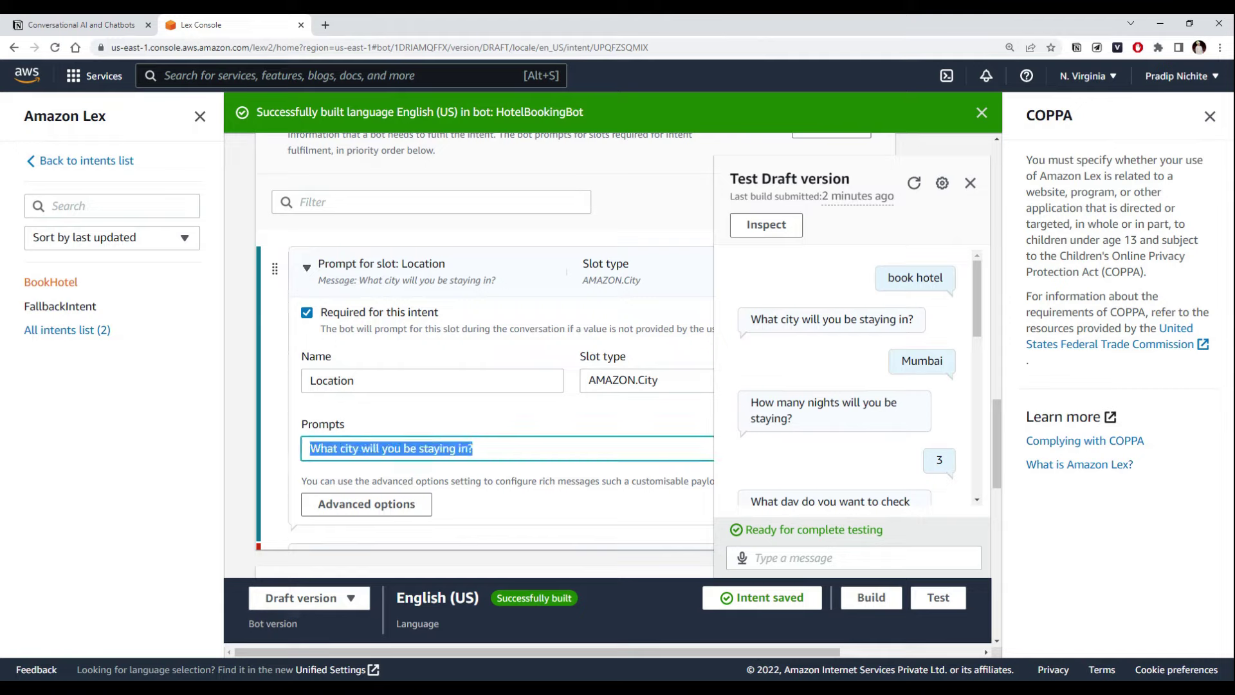
# - Compare the Location slot's prompt wording with the bot's first question in the test conversation
pyautogui.click(310, 448)
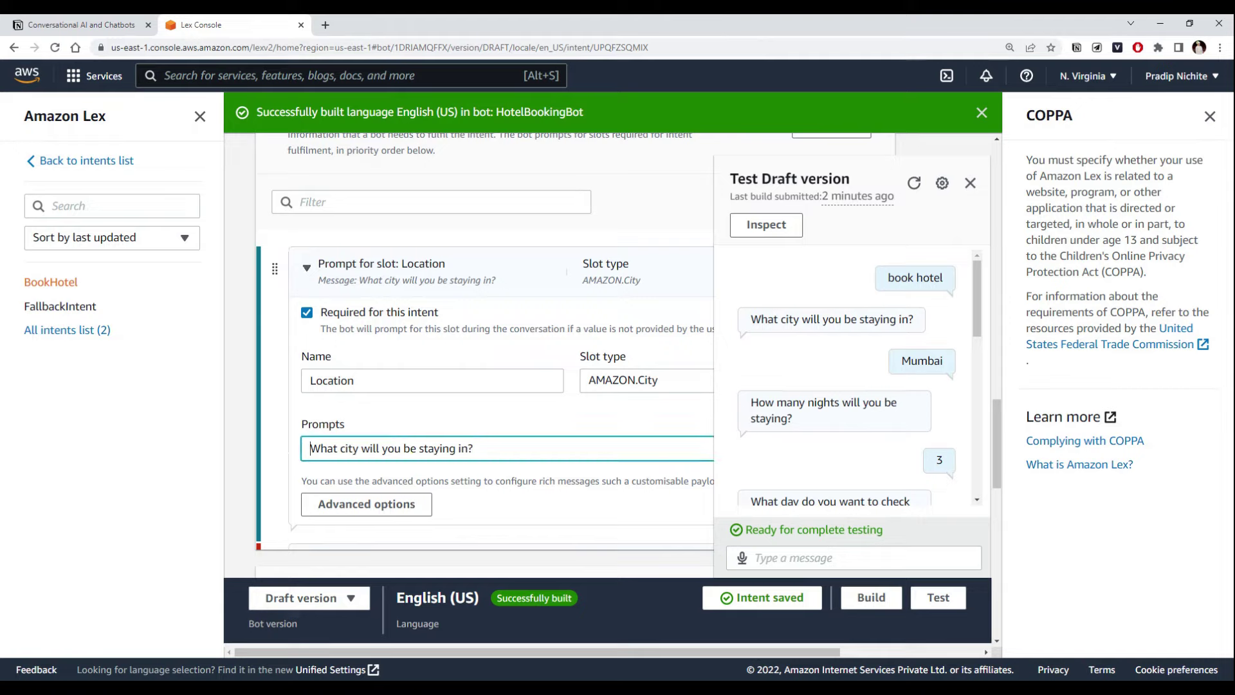
pyautogui.moveTo(475, 449); pyautogui.dragTo(309, 448)
pyautogui.moveTo(475, 449); pyautogui.dragTo(309, 448)
pyautogui.click(371, 428)
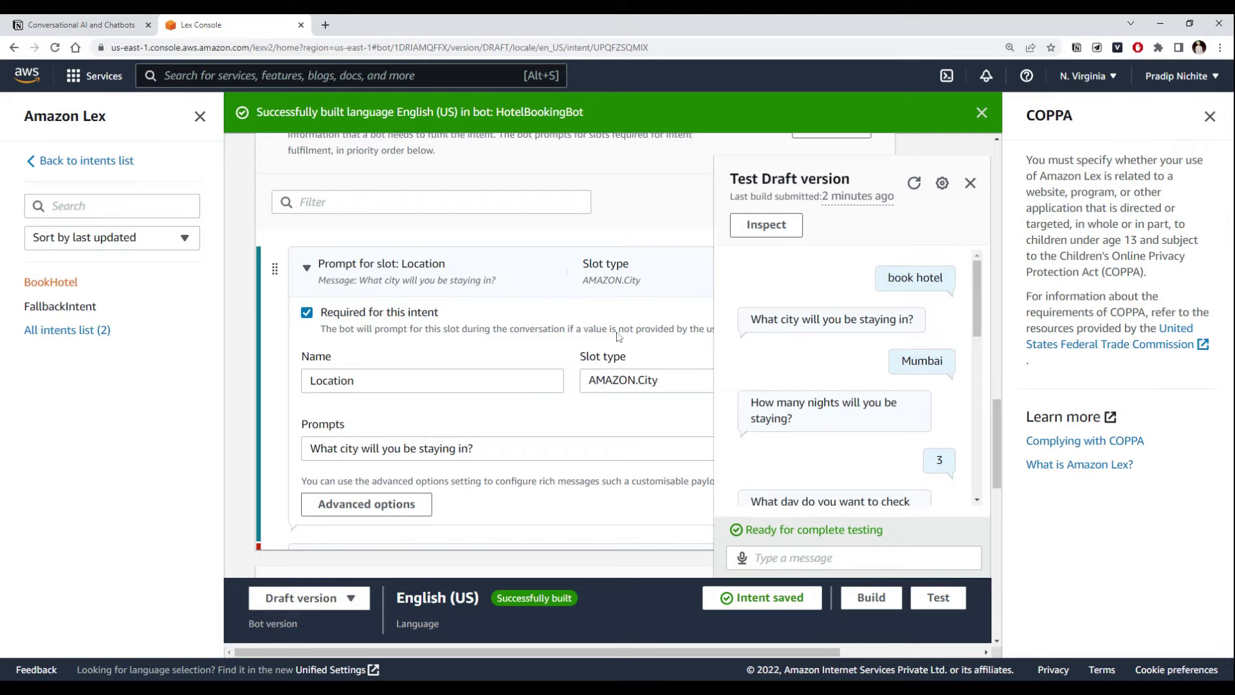
# - Expand the RoomType slot in the BookHotel intent and examine the room options offered in its prompt
pyautogui.scroll(-3, 487, 332)
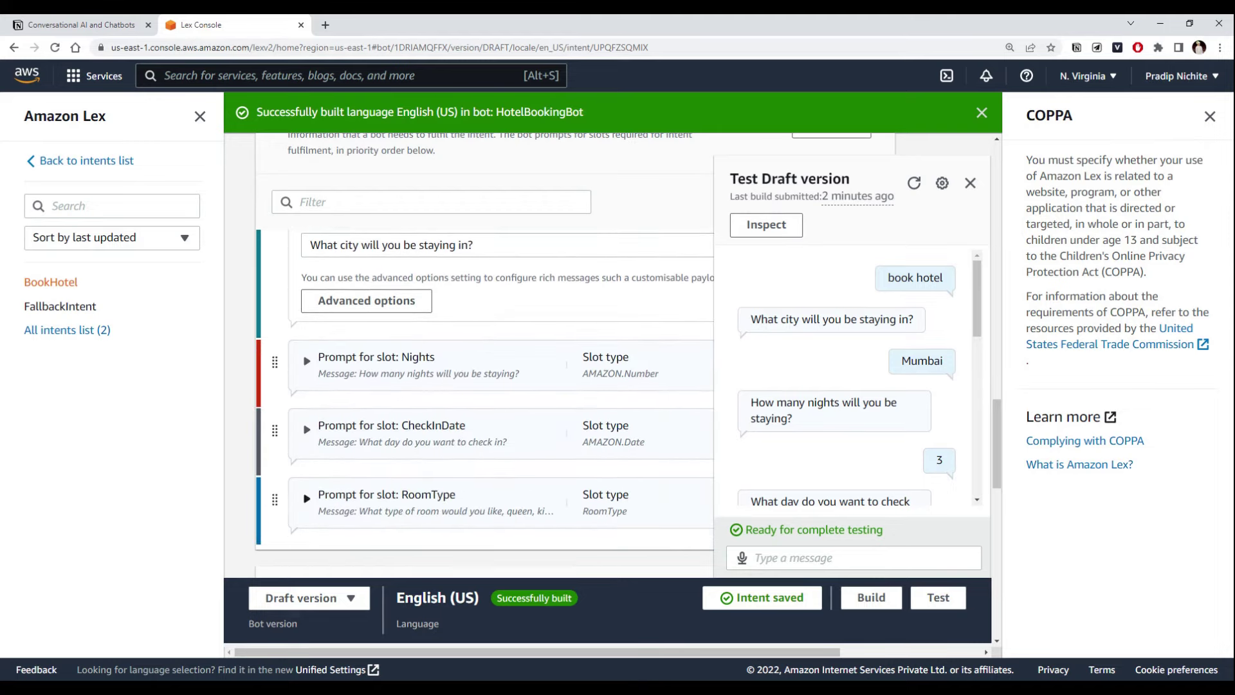
pyautogui.click(434, 510)
pyautogui.scroll(-2, 422, 463)
pyautogui.scroll(-2, 421, 463)
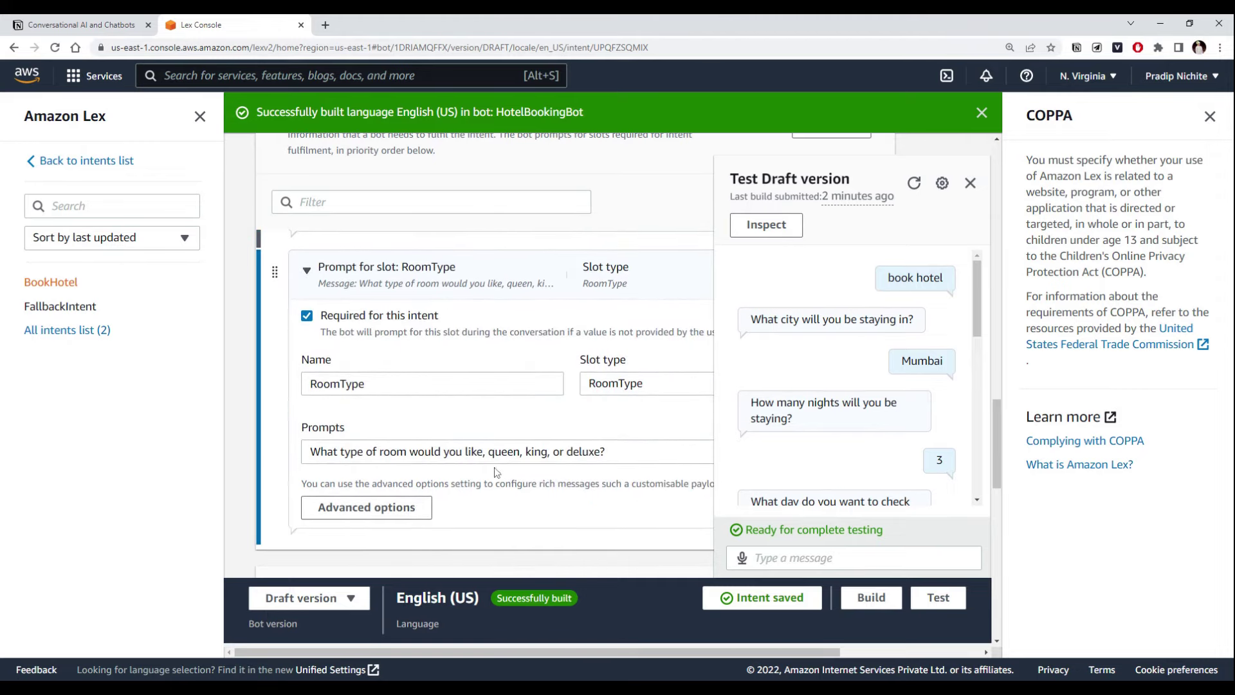
pyautogui.moveTo(487, 451); pyautogui.dragTo(605, 451)
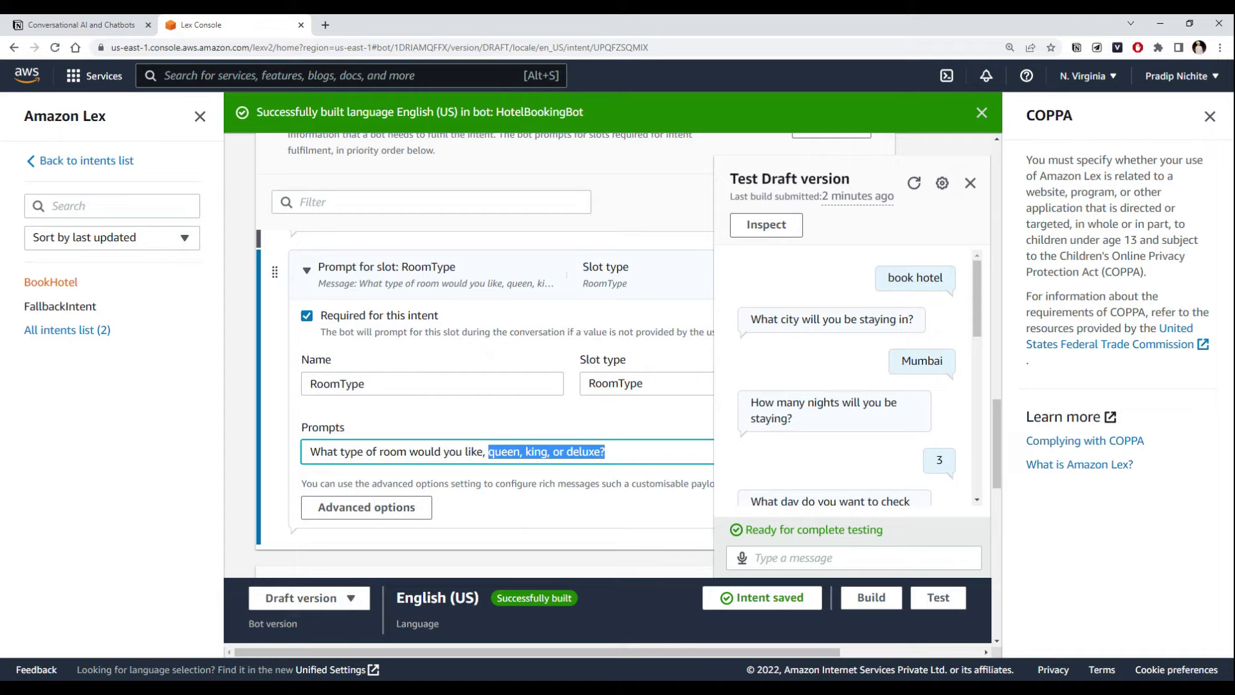
pyautogui.click(605, 452)
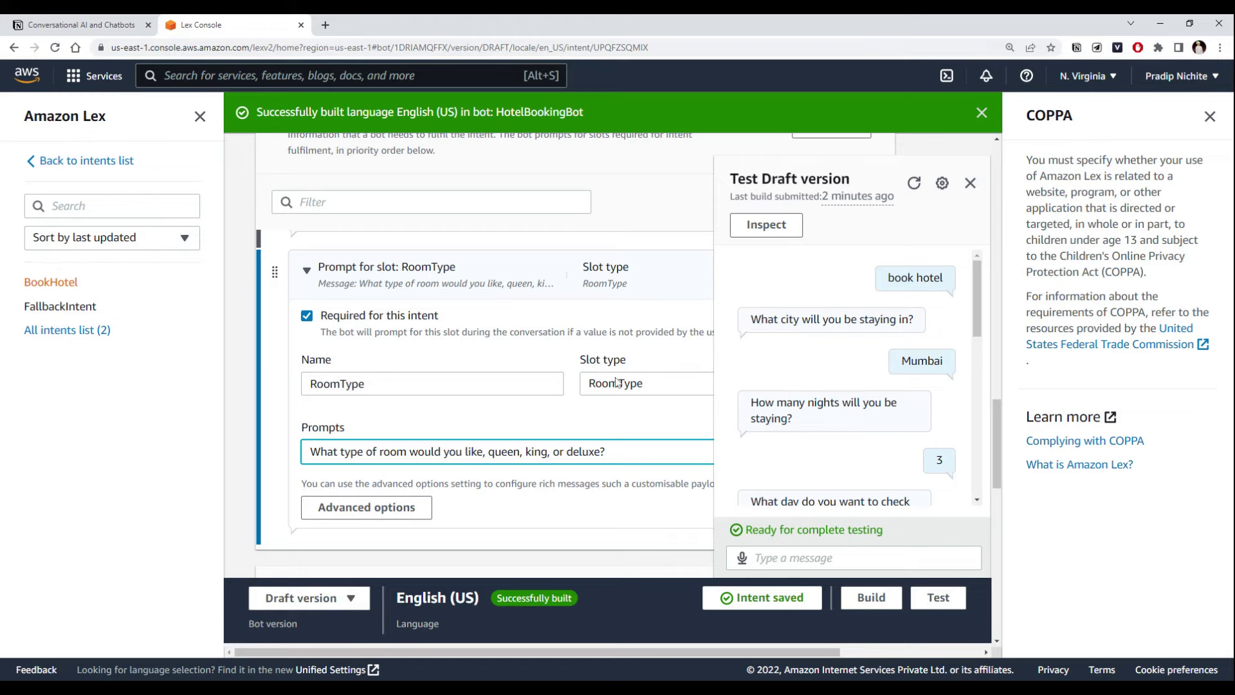
pyautogui.hotkey('ctrl', 'shift', 'Left')
pyautogui.hotkey('ctrl', 'shift', 'Left')
pyautogui.hotkey('ctrl', 'shift', 'Left')
pyautogui.hotkey('ctrl', 'shift', 'Left')
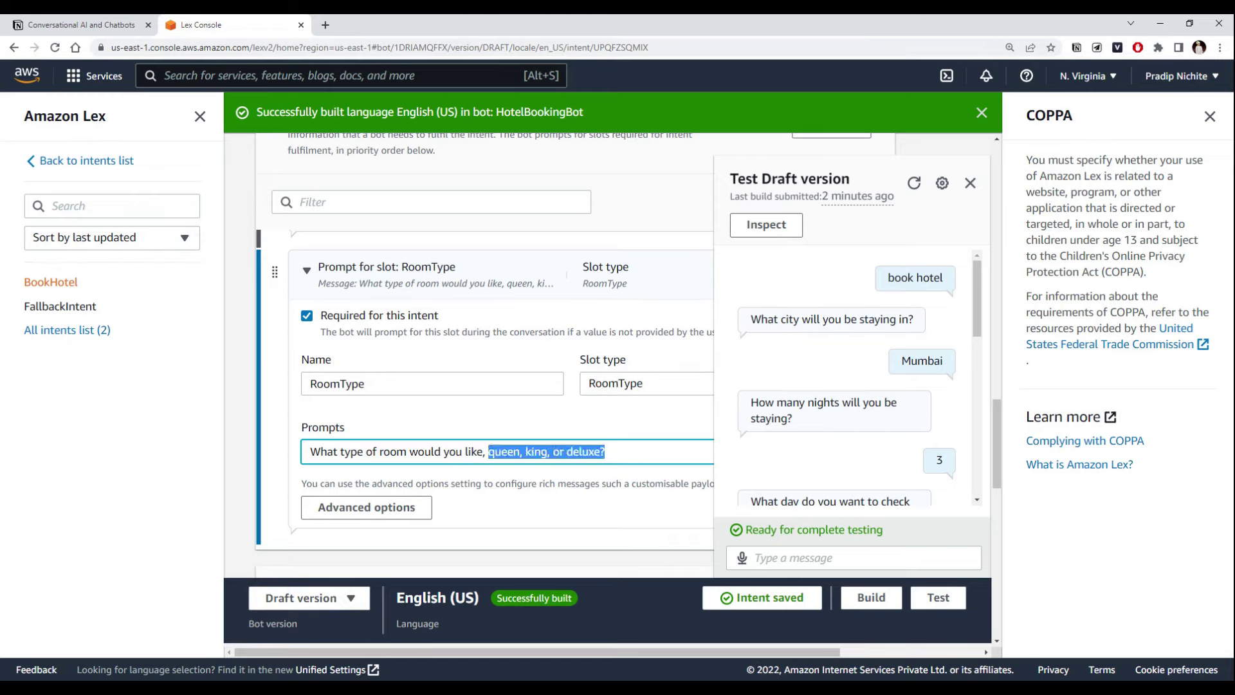
pyautogui.press('Right')
pyautogui.hotkey('shift', 'Left')
pyautogui.hotkey('shift', 'Left')
pyautogui.hotkey('shift', 'Left')
pyautogui.hotkey('shift', 'Left')
pyautogui.hotkey('shift', 'Left')
pyautogui.hotkey('shift', 'Left')
pyautogui.hotkey('shift', 'Left')
pyautogui.hotkey('shift', 'Left')
pyautogui.hotkey('shift', 'Left')
pyautogui.hotkey('shift', 'Left')
pyautogui.hotkey('shift', 'Left')
pyautogui.hotkey('shift', 'Left')
pyautogui.hotkey('shift', 'Left')
pyautogui.hotkey('shift', 'Left')
pyautogui.hotkey('shift', 'Left')
pyautogui.hotkey('shift', 'Left')
pyautogui.hotkey('shift', 'Left')
pyautogui.hotkey('shift', 'Left')
pyautogui.hotkey('shift', 'Left')
pyautogui.hotkey('shift', 'Left')
pyautogui.press('Left')
pyautogui.press('Left')
pyautogui.press('Left')
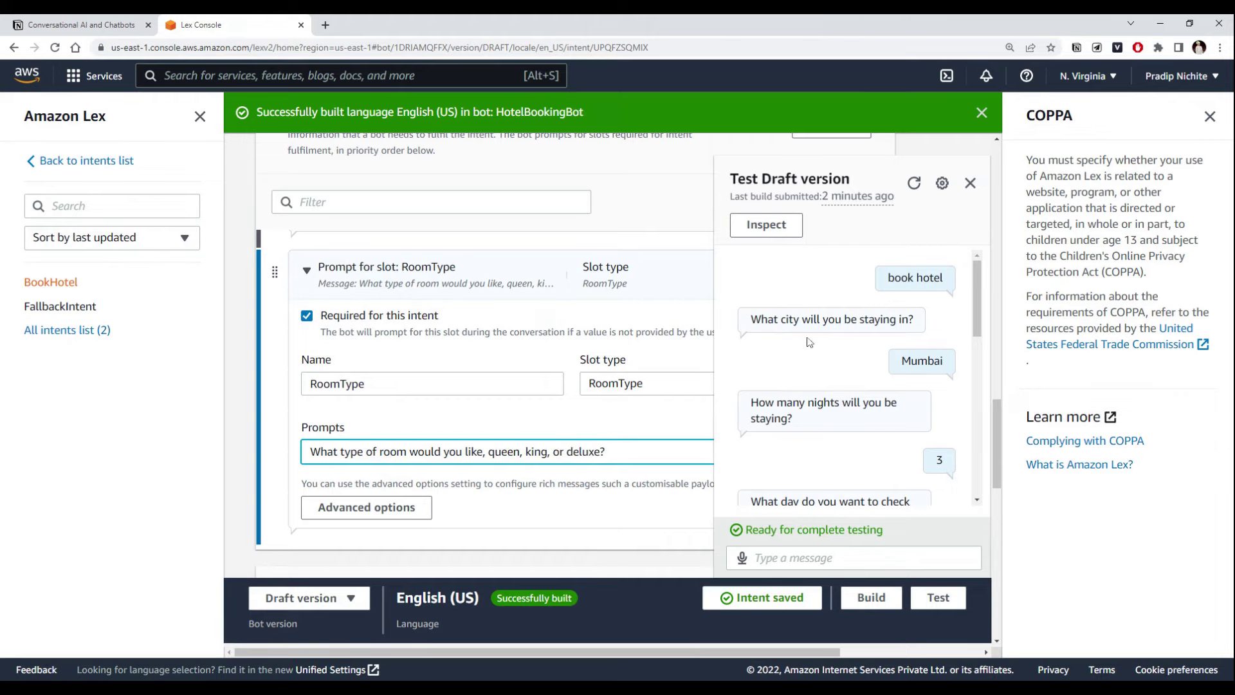
# - Read through the test conversation from the nights question to the bot's closing reply
pyautogui.scroll(-5, 809, 386)
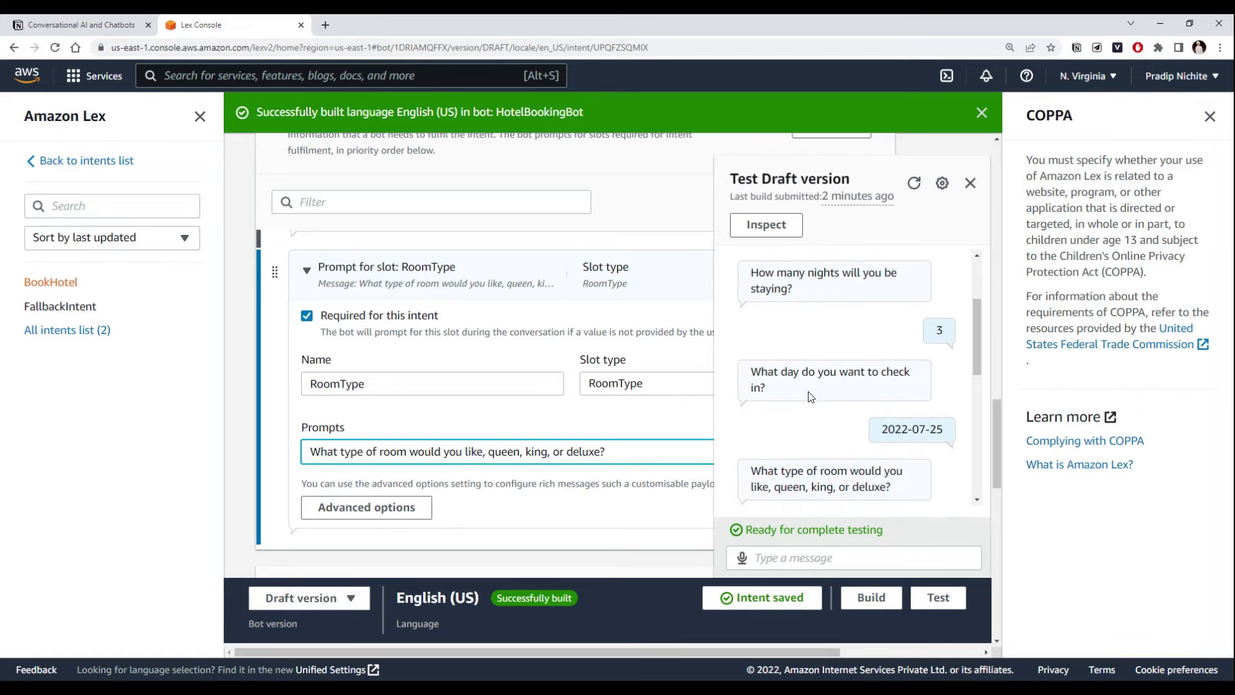
pyautogui.scroll(-3, 836, 386)
pyautogui.moveTo(750, 352); pyautogui.dragTo(827, 402)
pyautogui.click(828, 403)
pyautogui.scroll(-2, 929, 379)
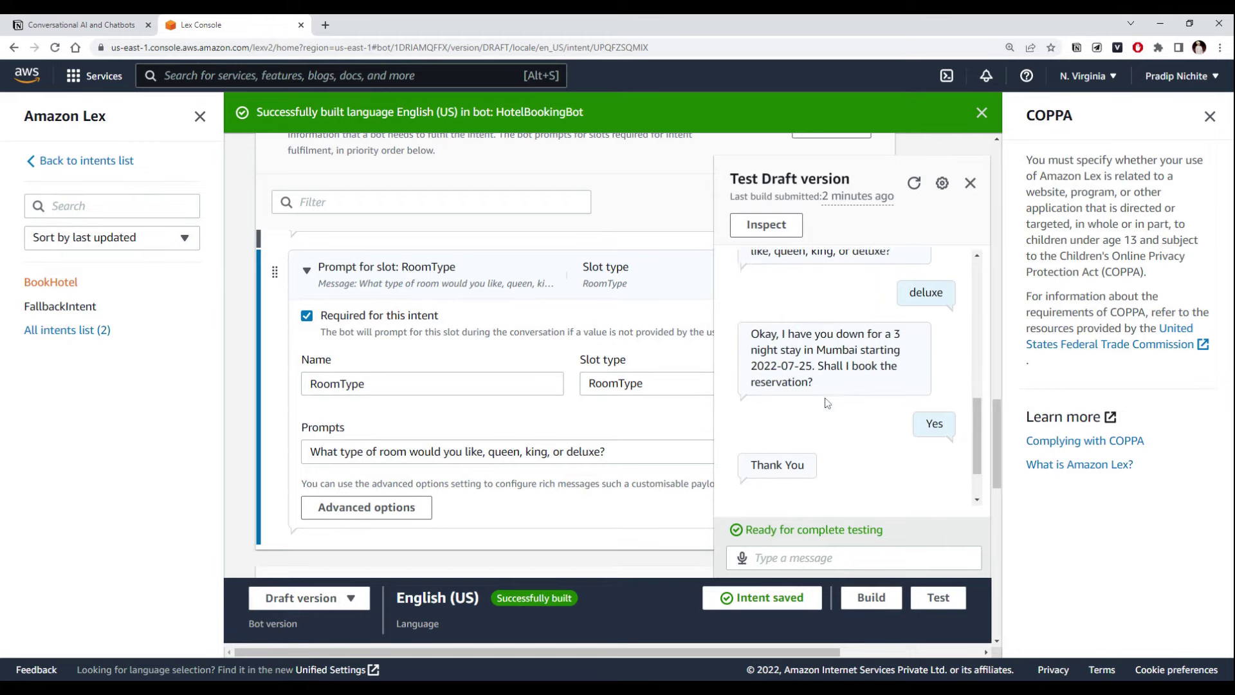
pyautogui.moveTo(750, 396); pyautogui.dragTo(805, 398)
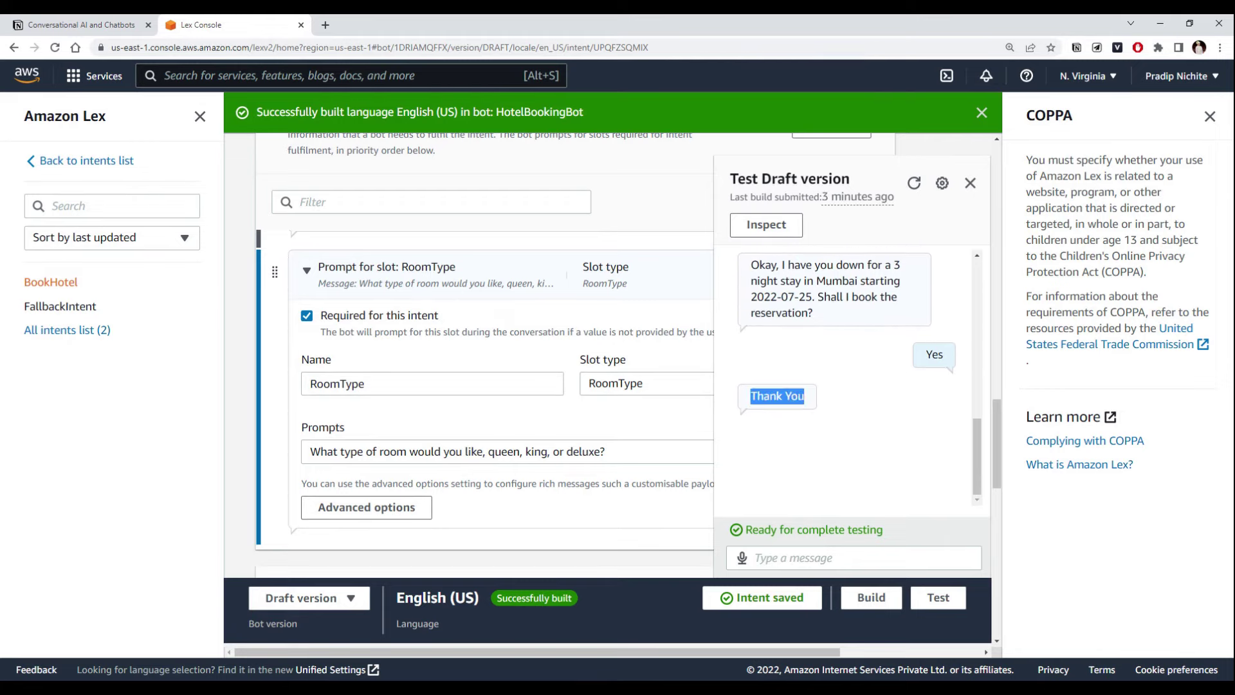
pyautogui.click(806, 398)
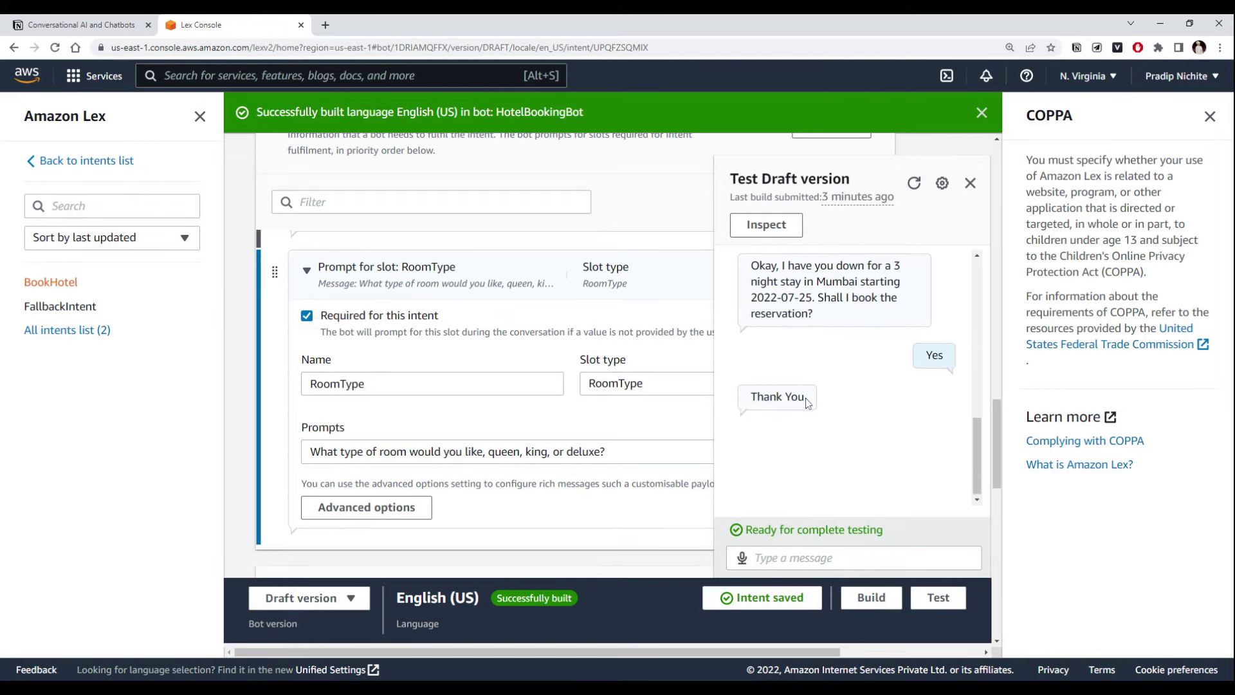
# - Go over the test conversation again from the opening request and reread the booking confirmation question
pyautogui.scroll(15, 806, 402)
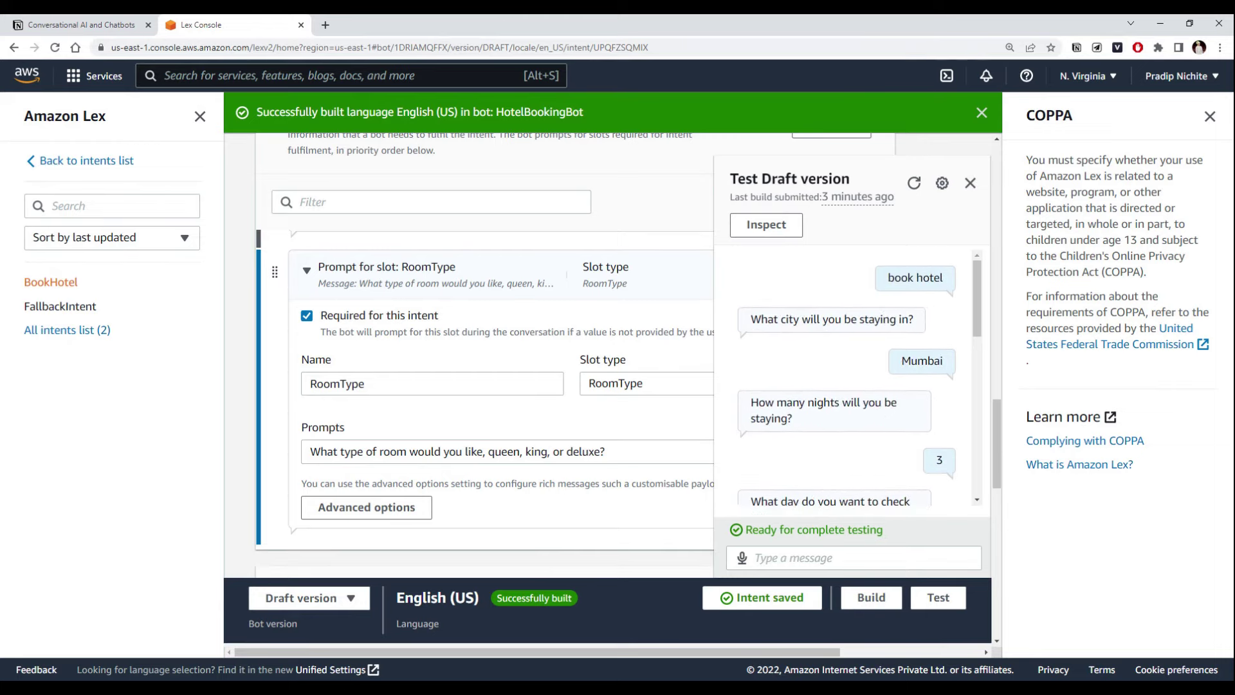
pyautogui.scroll(-8, 809, 410)
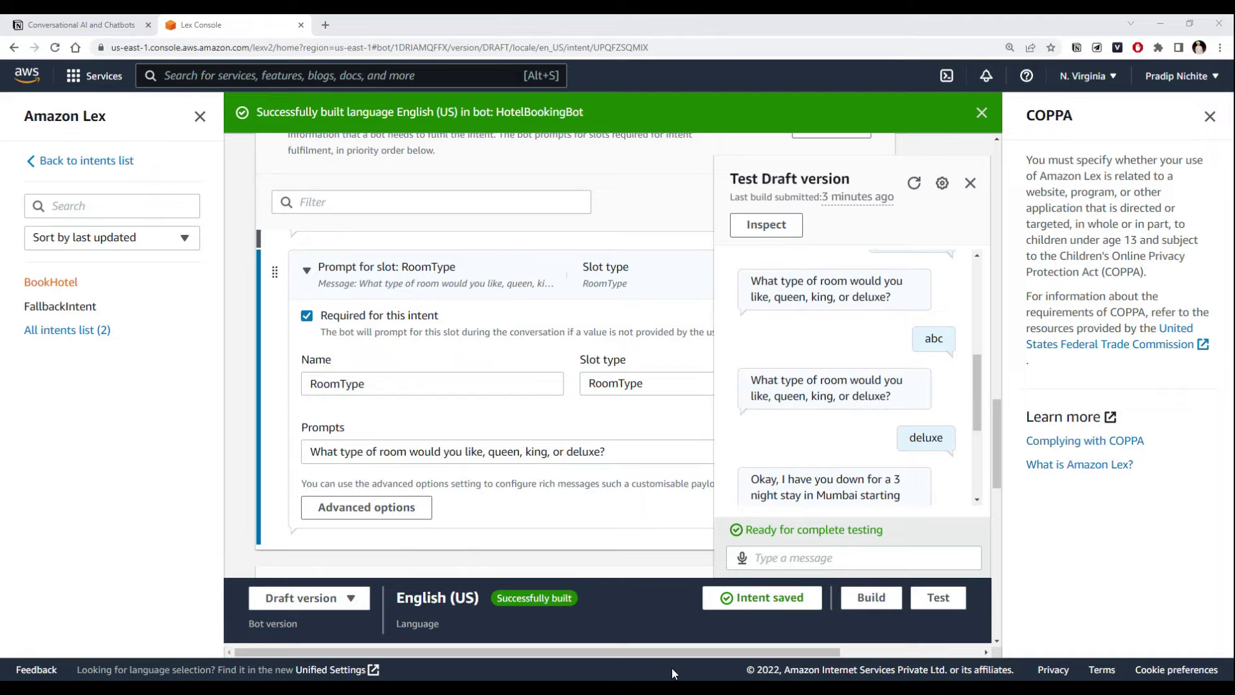
pyautogui.scroll(-4, 757, 412)
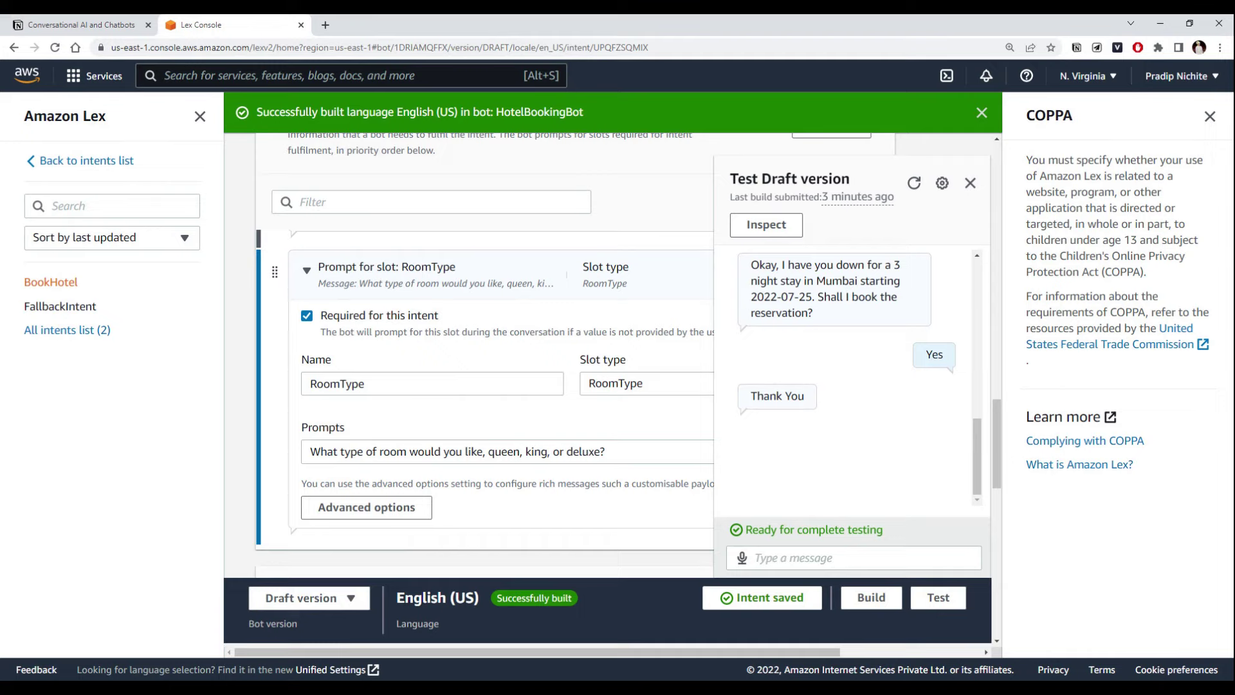
pyautogui.scroll(1, 857, 359)
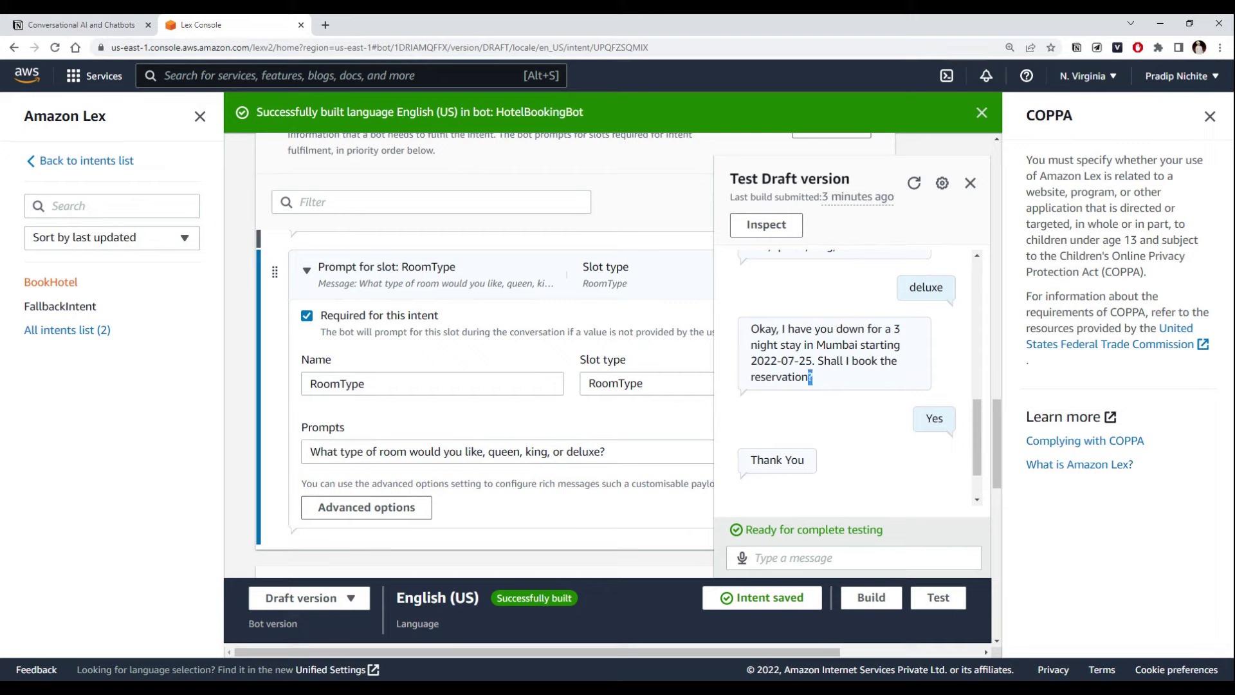
pyautogui.moveTo(814, 378); pyautogui.dragTo(743, 337)
pyautogui.click(753, 338)
# - Switch to the "Conversational AI and Chatbots" page in Notion and go back up to the slot type notes
pyautogui.click(41, 22)
pyautogui.scroll(6, 450, 284)
pyautogui.scroll(15, 708, 386)
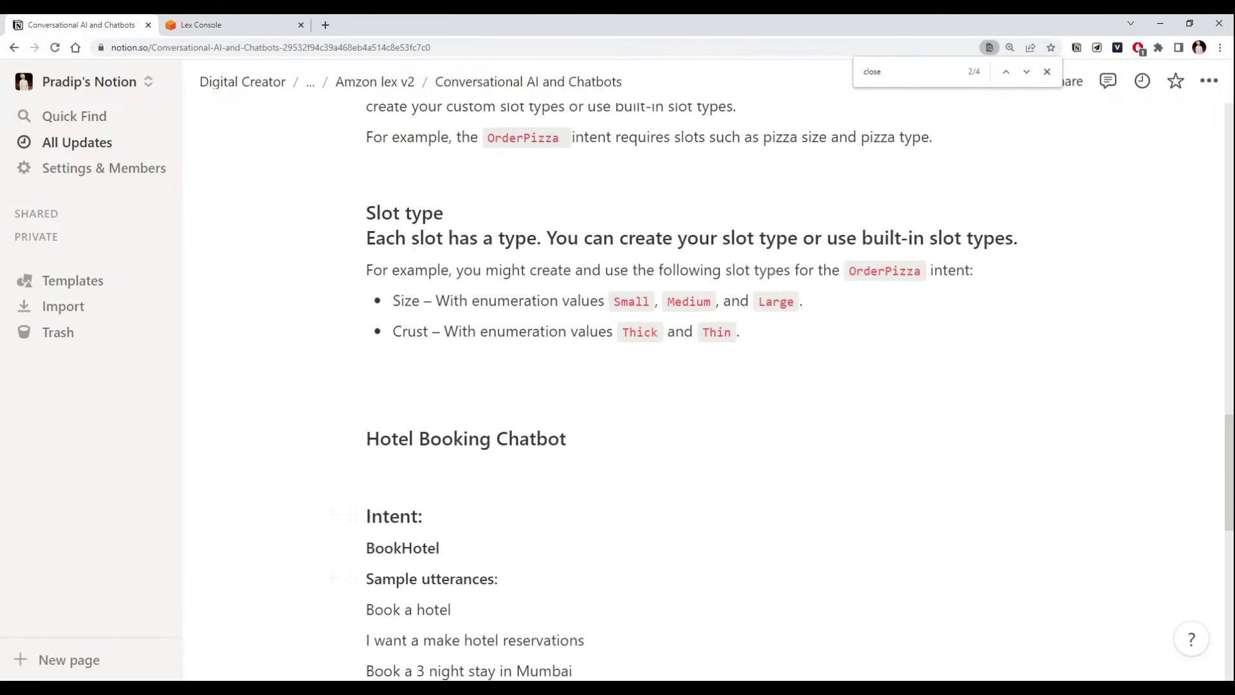